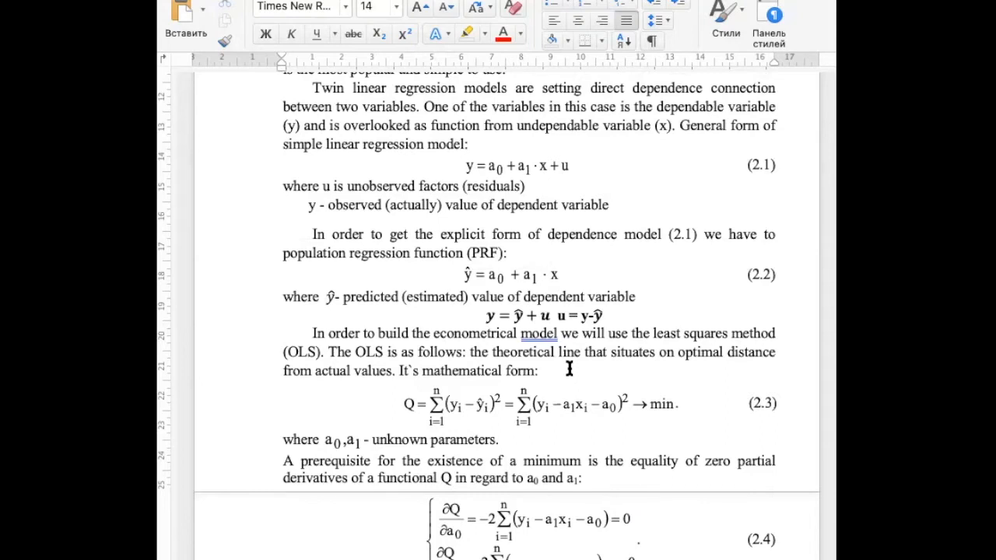
Read the lab document's regression theory and formulas, the task list and the statistical data in Table 2.1.
scroll(569, 370, "down", 20)
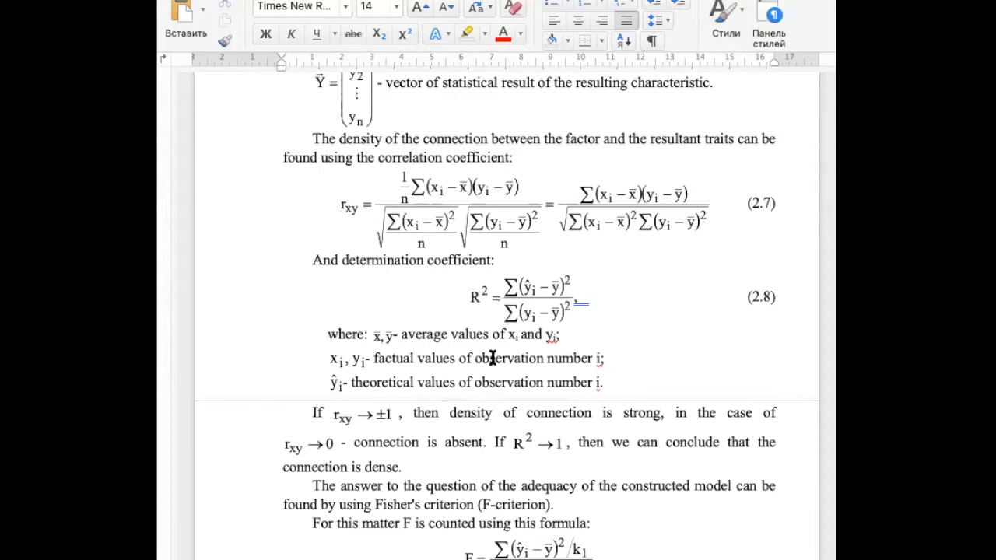
scroll(534, 146, "down", 5)
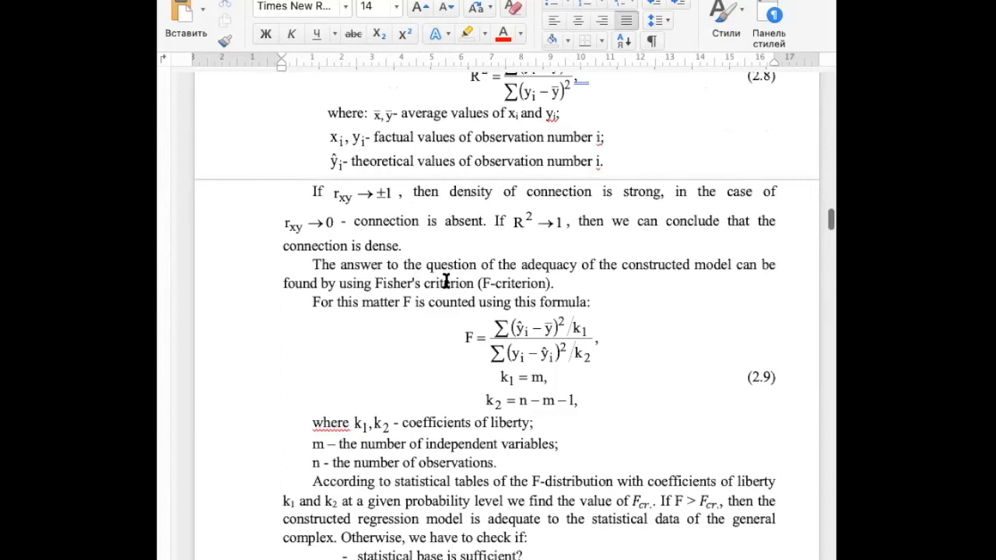
scroll(506, 352, "down", 3)
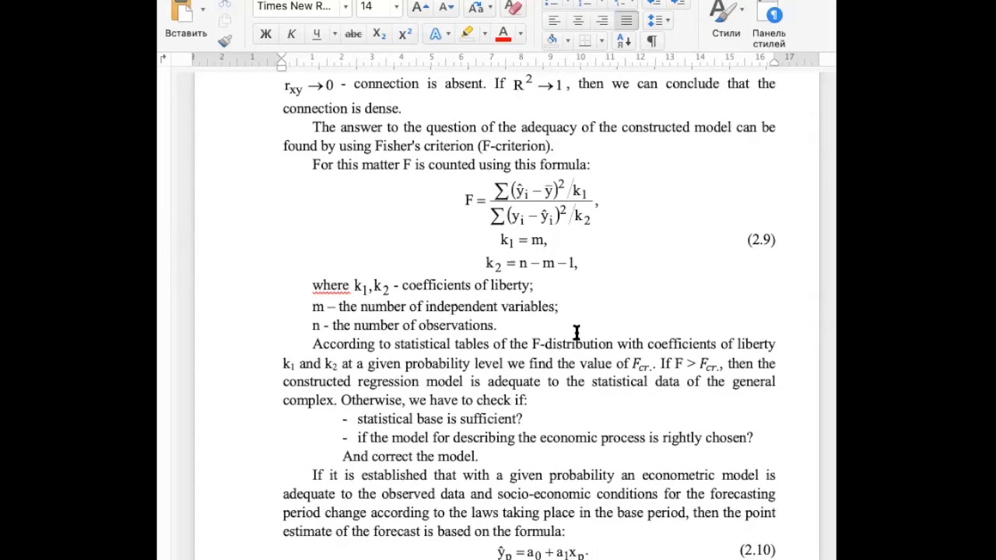
scroll(564, 436, "down", 8)
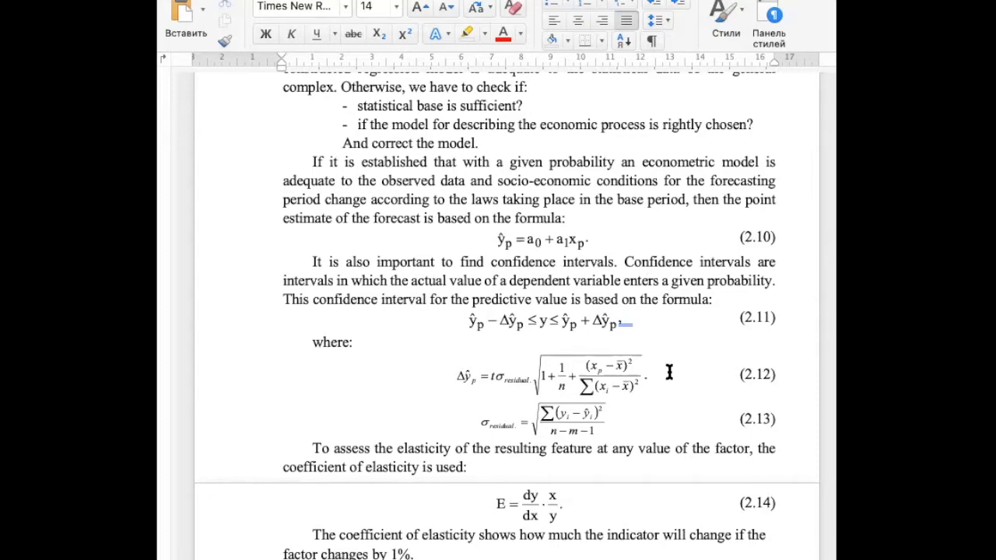
scroll(668, 372, "down", 3)
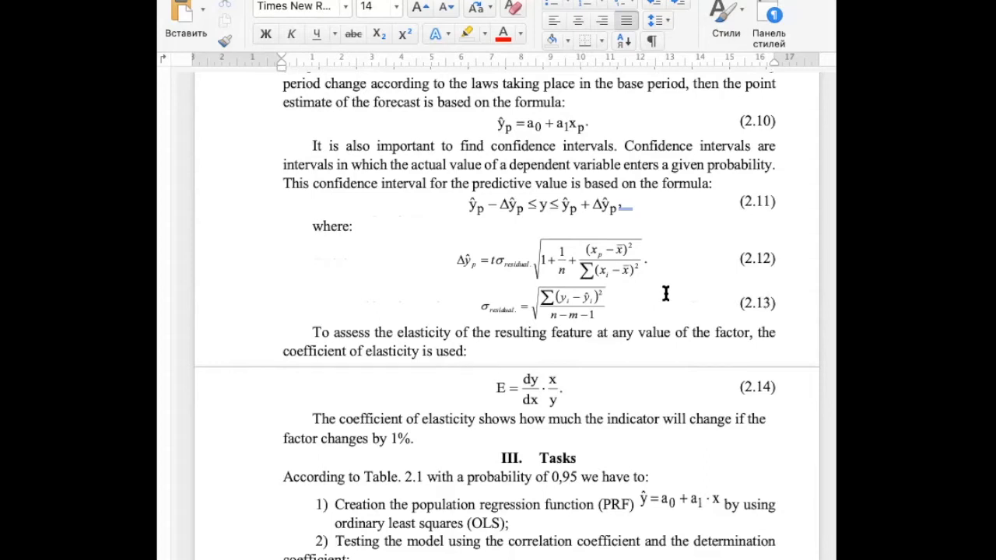
scroll(666, 294, "down", 5)
scroll(662, 224, "up", 2)
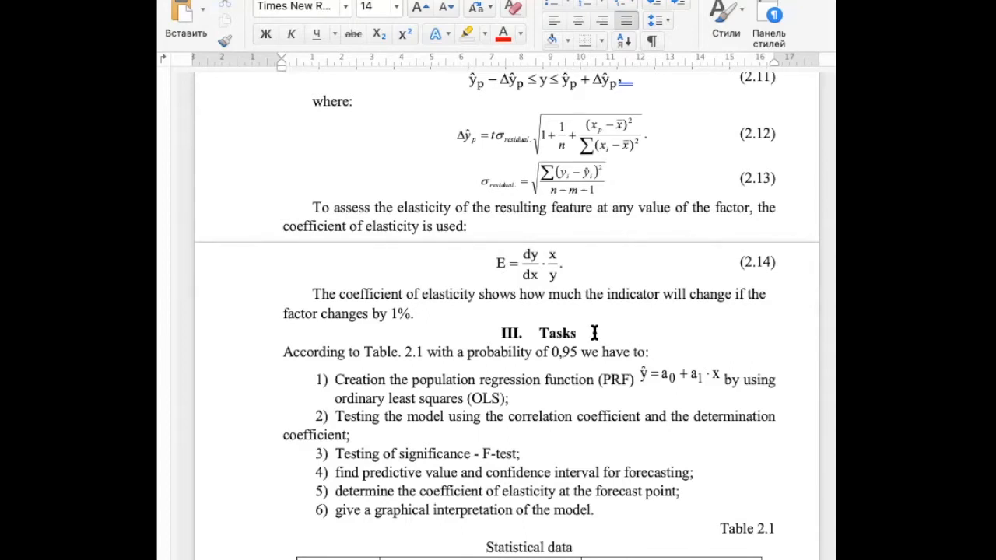
scroll(568, 385, "down", 5)
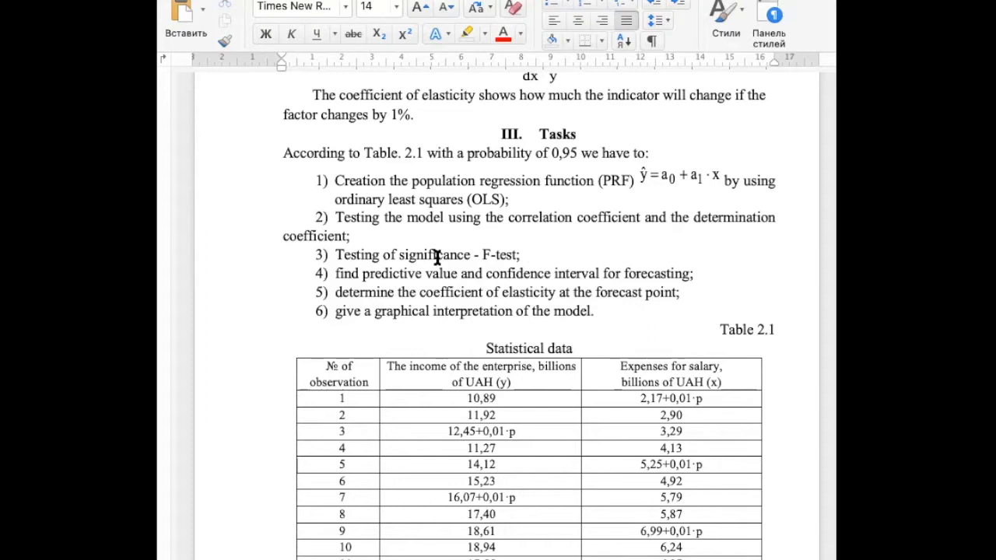
scroll(437, 257, "down", 5)
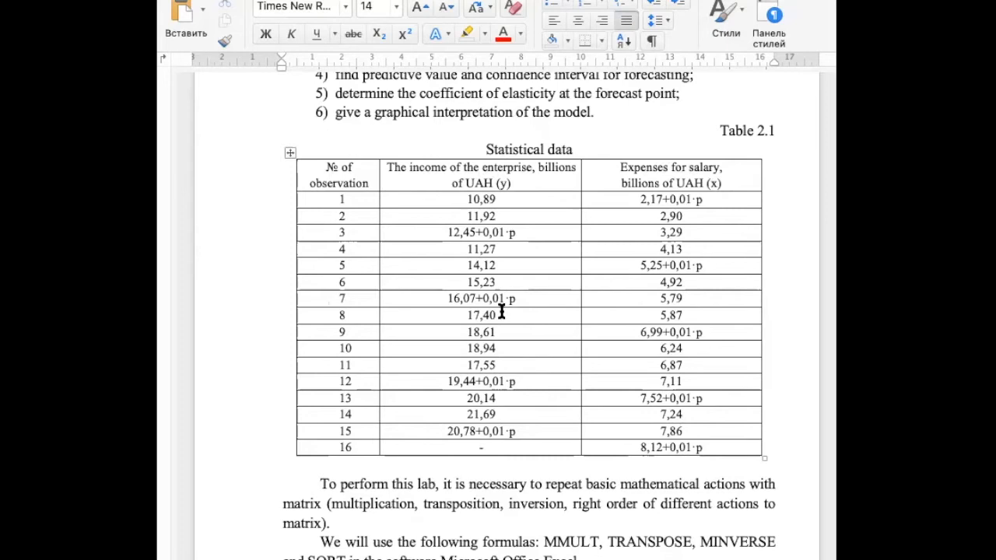
scroll(462, 233, "up", 10)
scroll(462, 234, "up", 8)
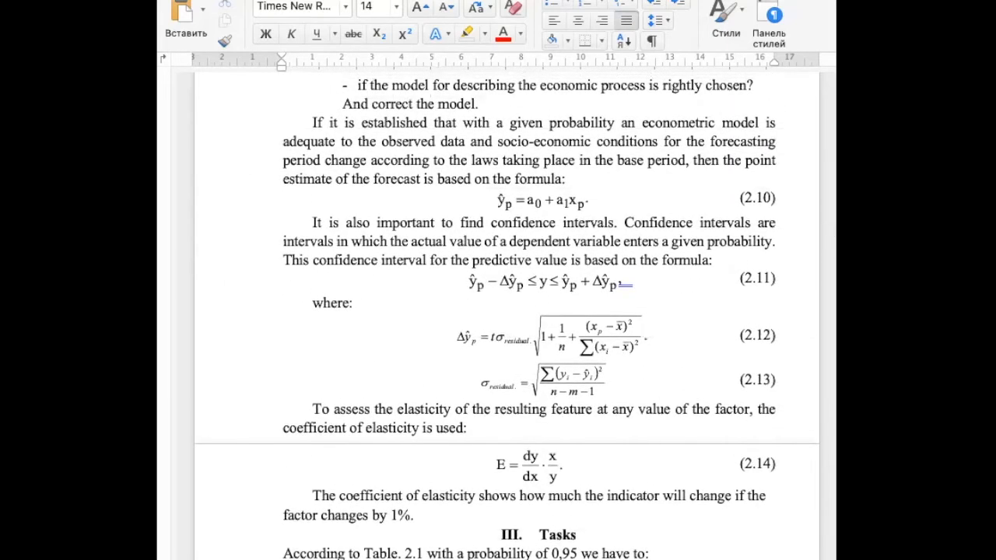
scroll(471, 251, "down", 10)
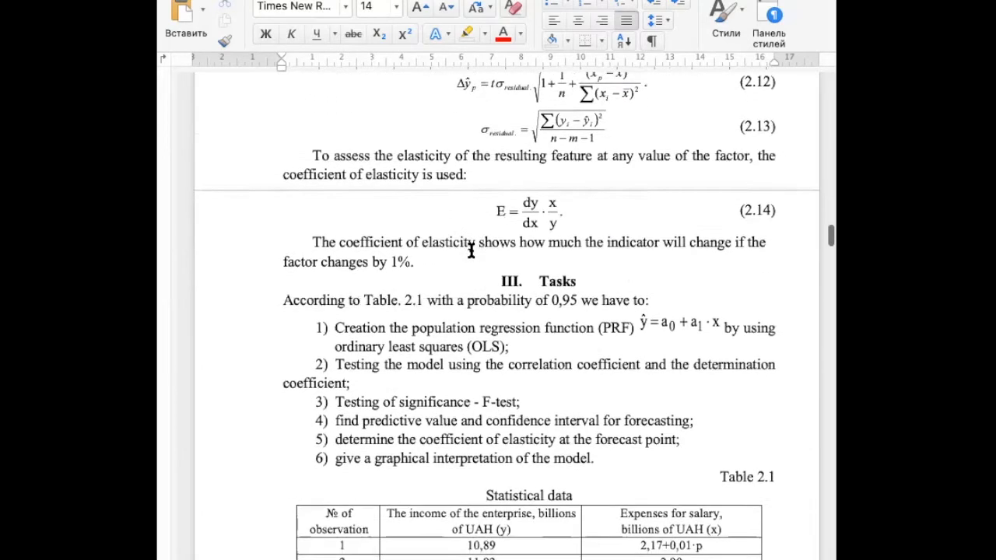
Switch to the Excel workbook and examine the variant number in A1, the source data and the matrix approach section.
triple_click(392, 254)
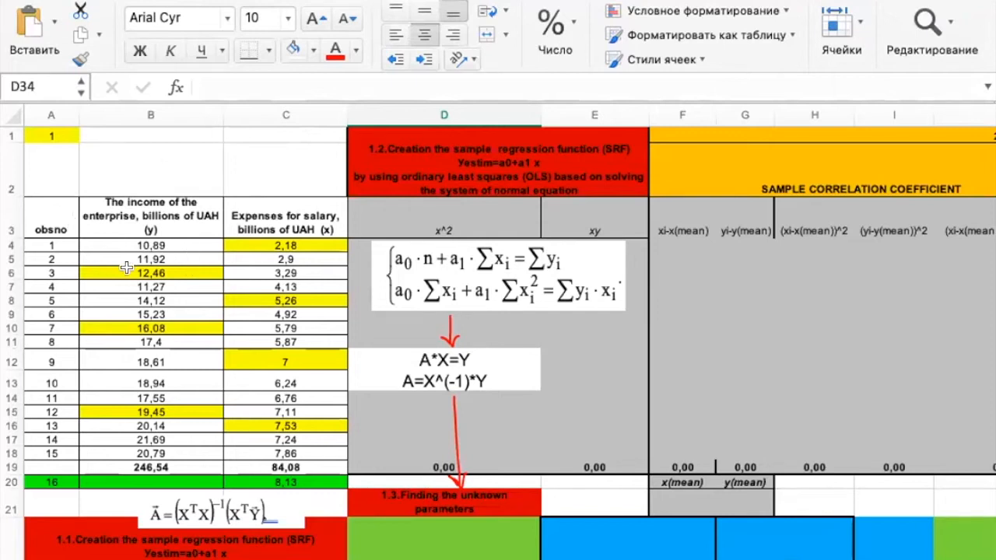
left_click(67, 135)
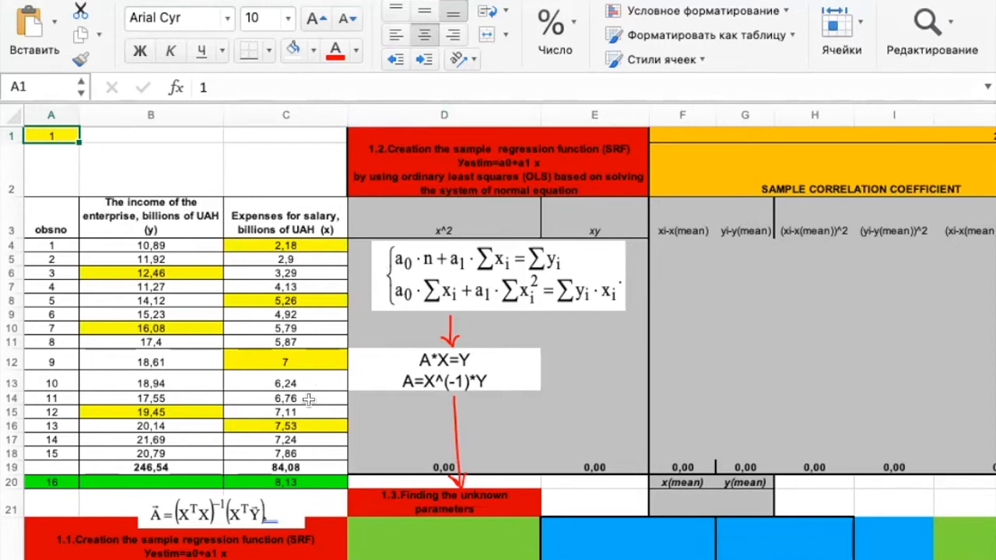
scroll(309, 400, "down", 3)
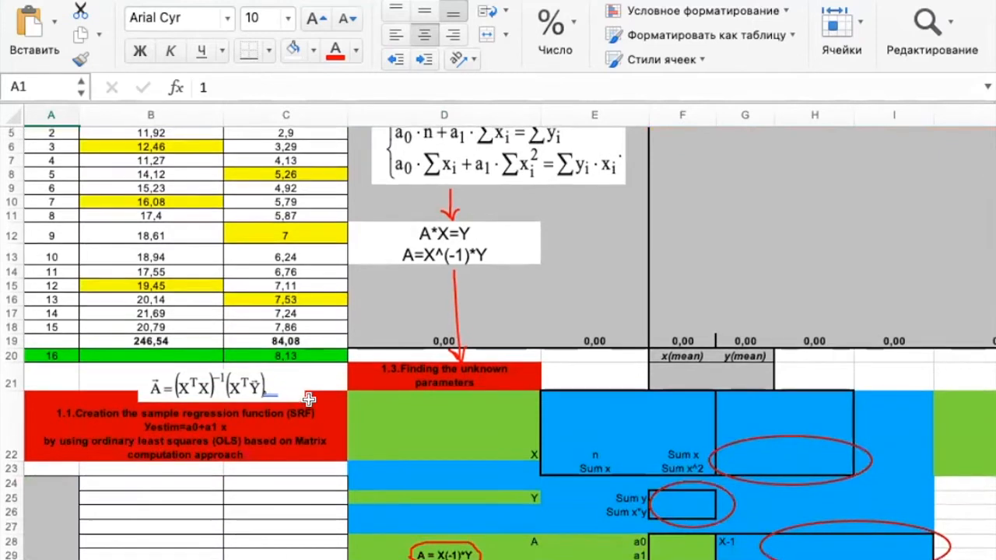
scroll(309, 400, "up", 3)
scroll(309, 399, "right", 2)
scroll(309, 400, "down", 3)
scroll(309, 399, "left", 2)
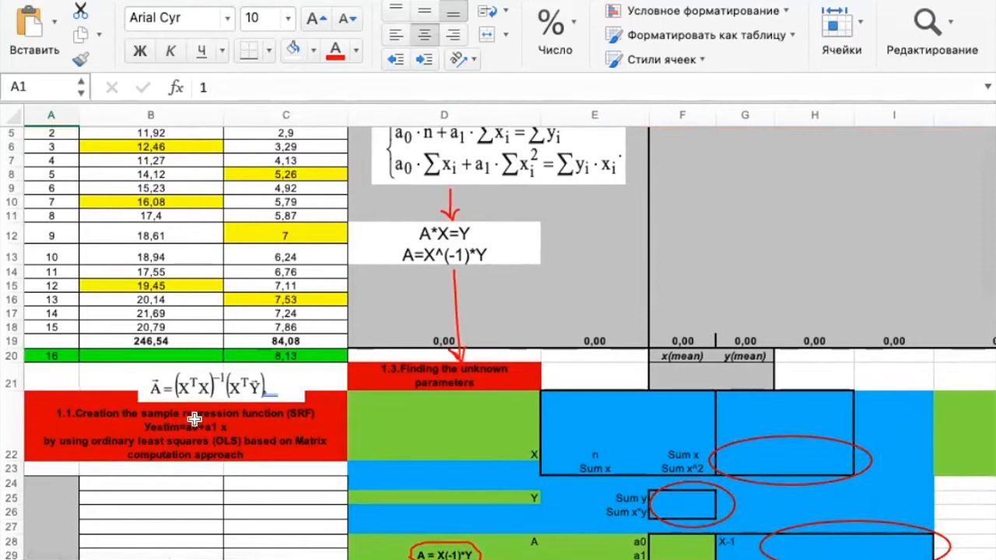
scroll(195, 420, "down", 5)
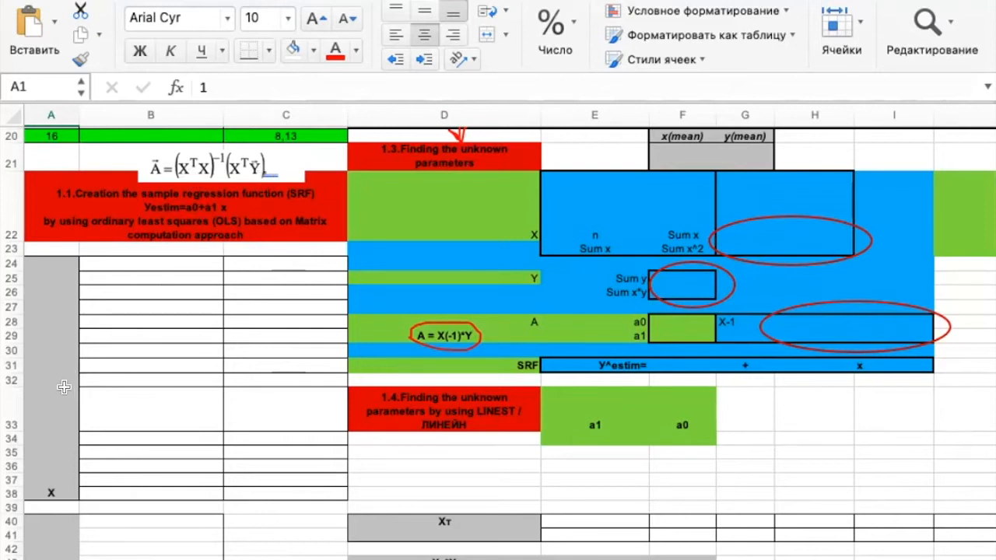
scroll(150, 423, "down", 3)
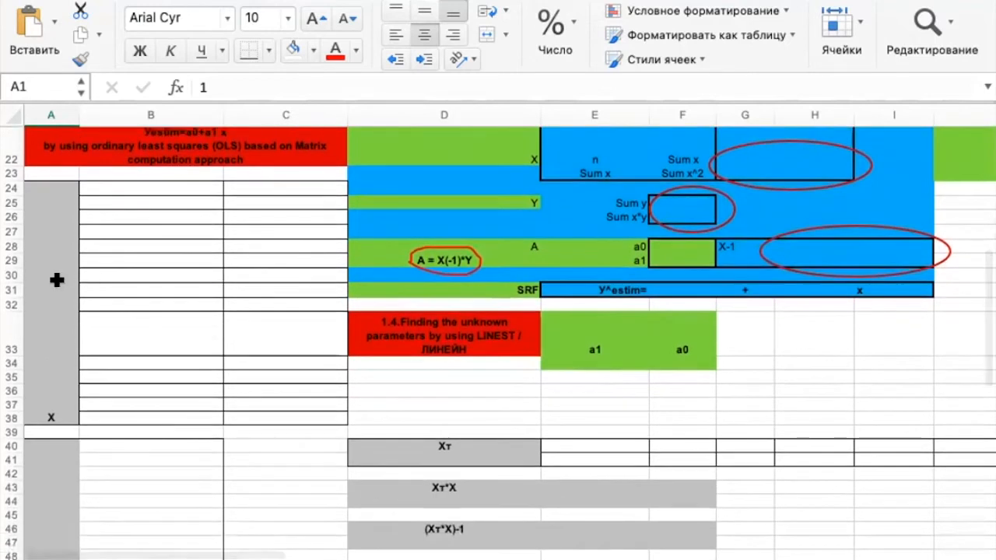
Fill the first column of the X matrix, B24:B38, with the value 1.
left_click(57, 281)
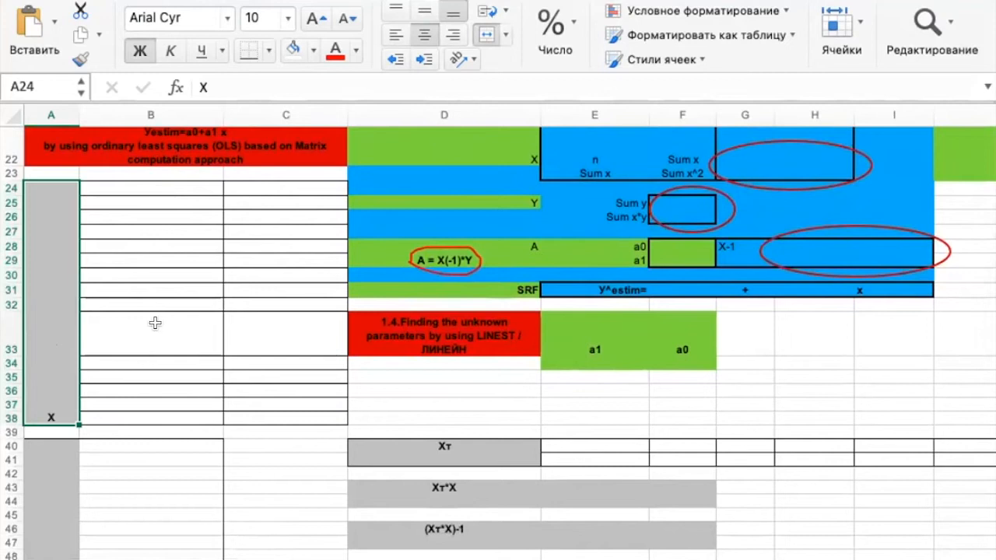
left_click(162, 189)
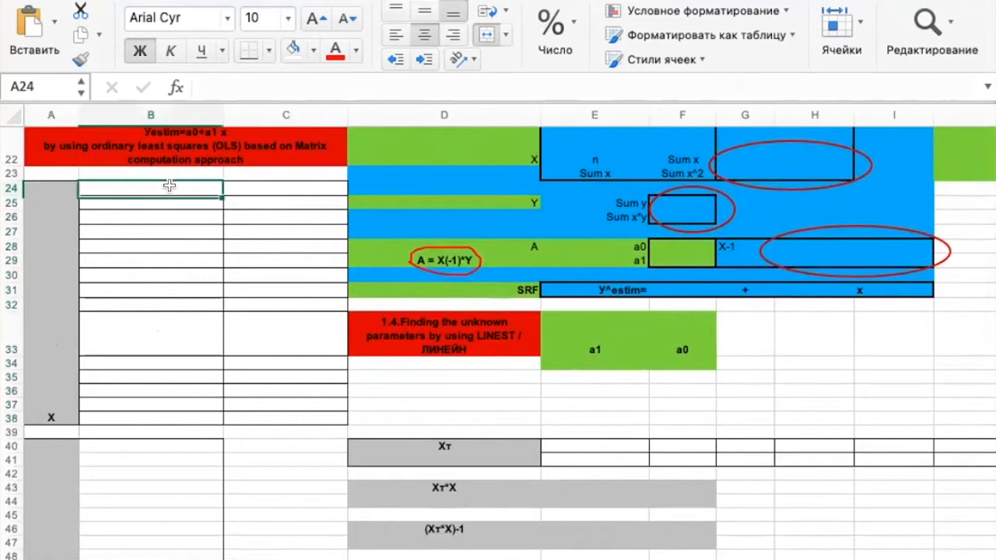
type("1")
key("Return")
left_click(173, 189)
left_click_drag(224, 195, 176, 417)
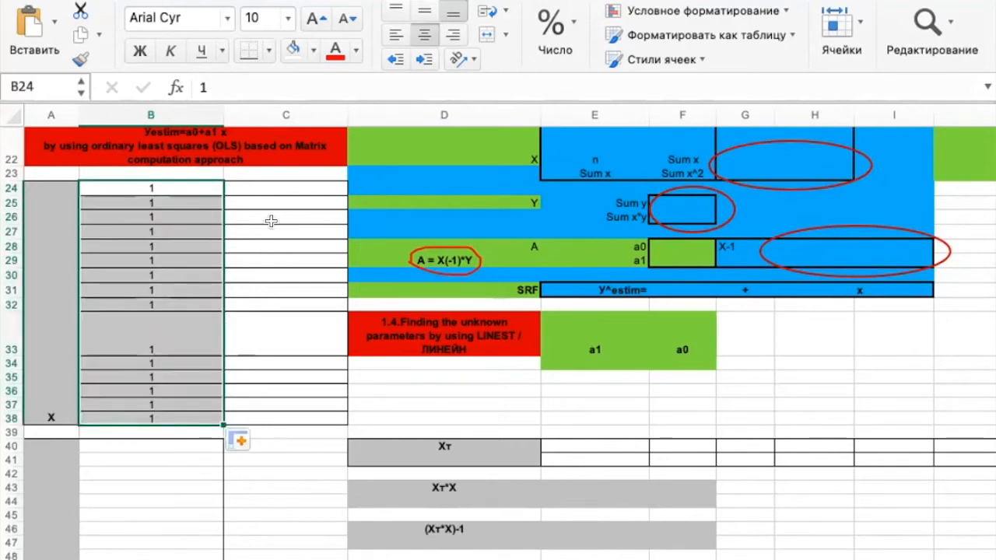
Copy the salary expenses in C4:C18 into the second column of the X matrix, C24:C38, as values only.
scroll(271, 222, "up", 10)
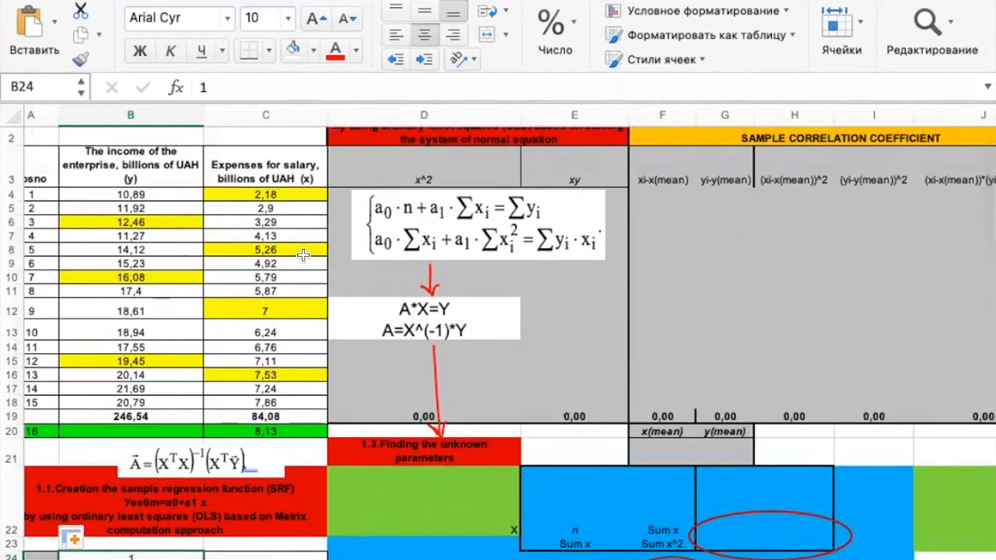
left_click_drag(291, 191, 277, 391)
key("super+c")
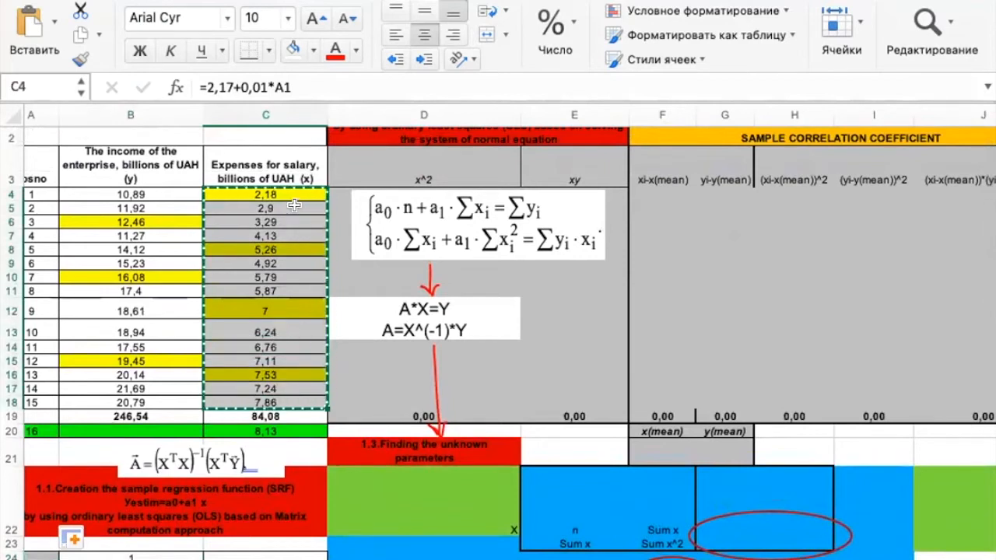
scroll(275, 309, "down", 3)
scroll(275, 309, "down", 5)
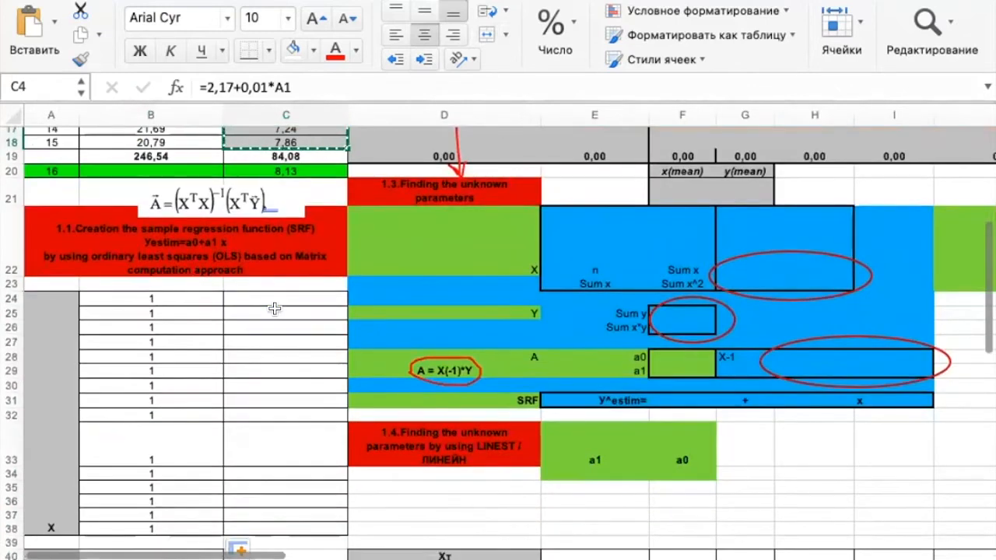
left_click(283, 244)
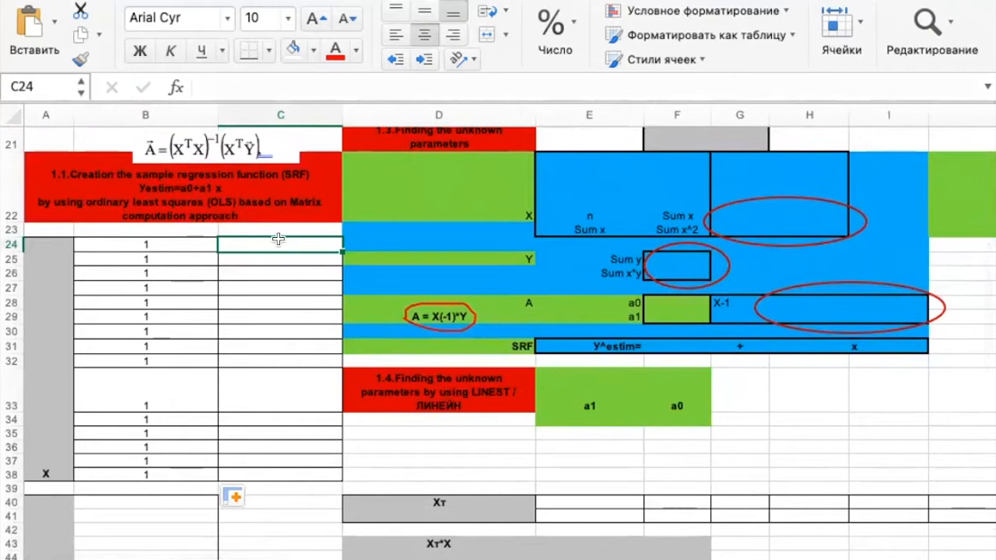
right_click(282, 244)
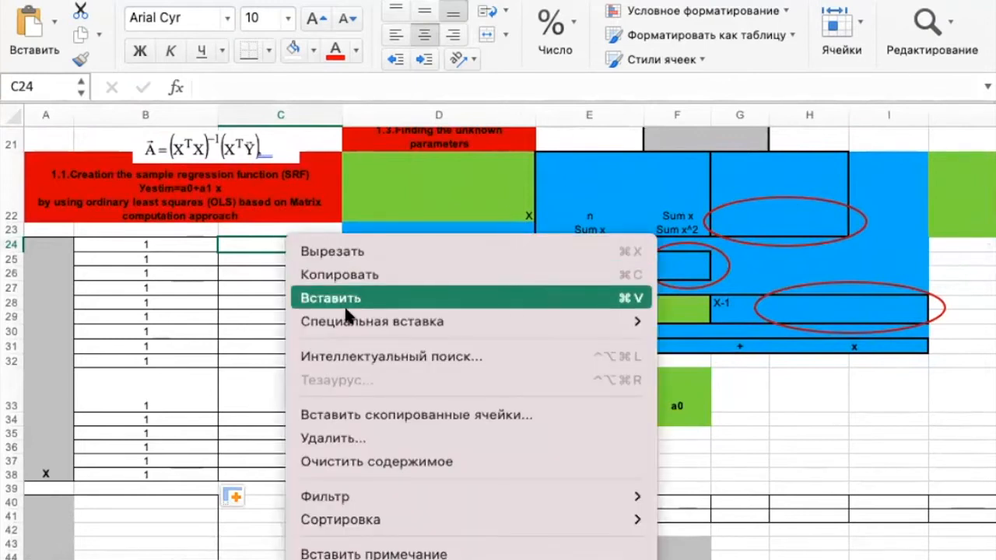
mouse_move(413, 321)
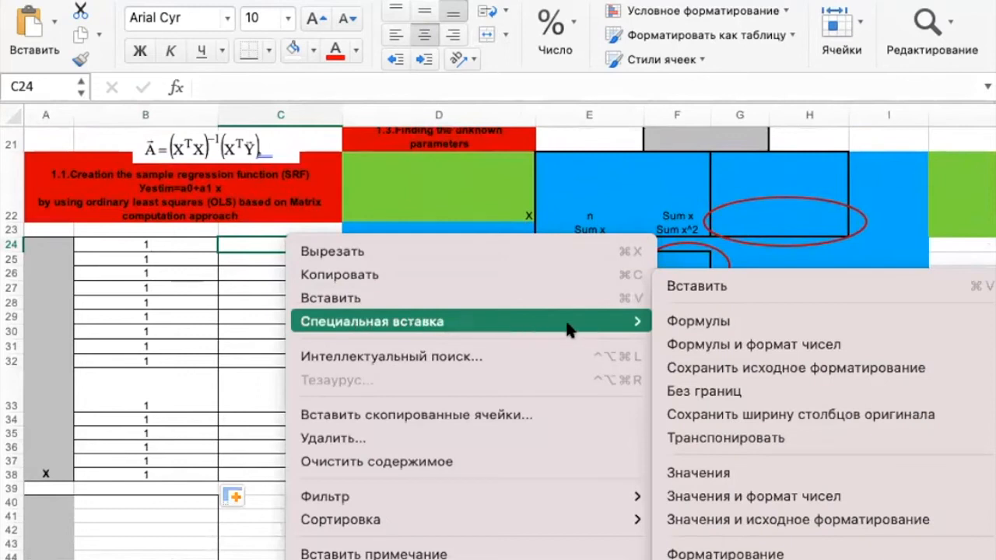
left_click(700, 473)
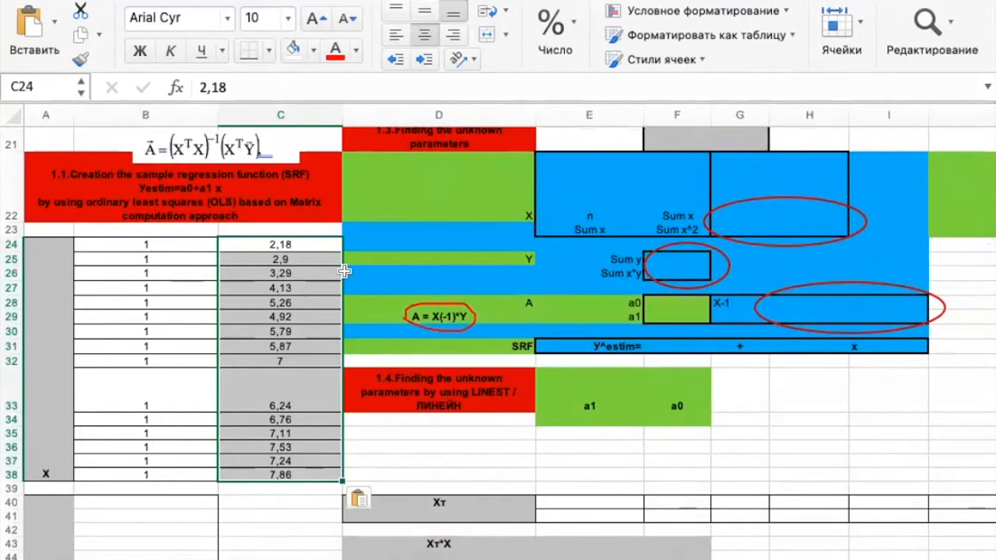
Copy the enterprise income data in B4:B18 into the Yi vector, B40:B54, as values only.
scroll(117, 296, "up", 5)
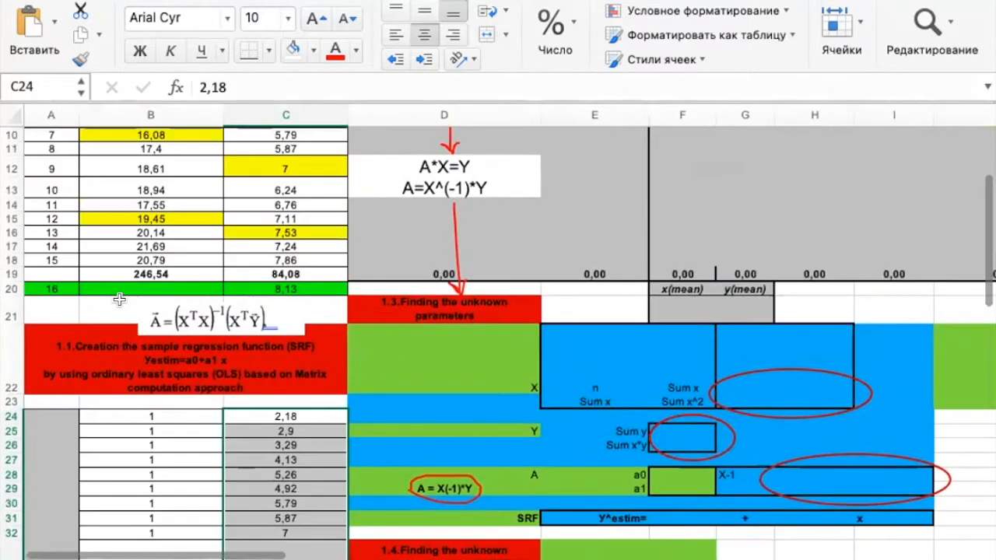
scroll(119, 300, "down", 6)
scroll(118, 298, "down", 6)
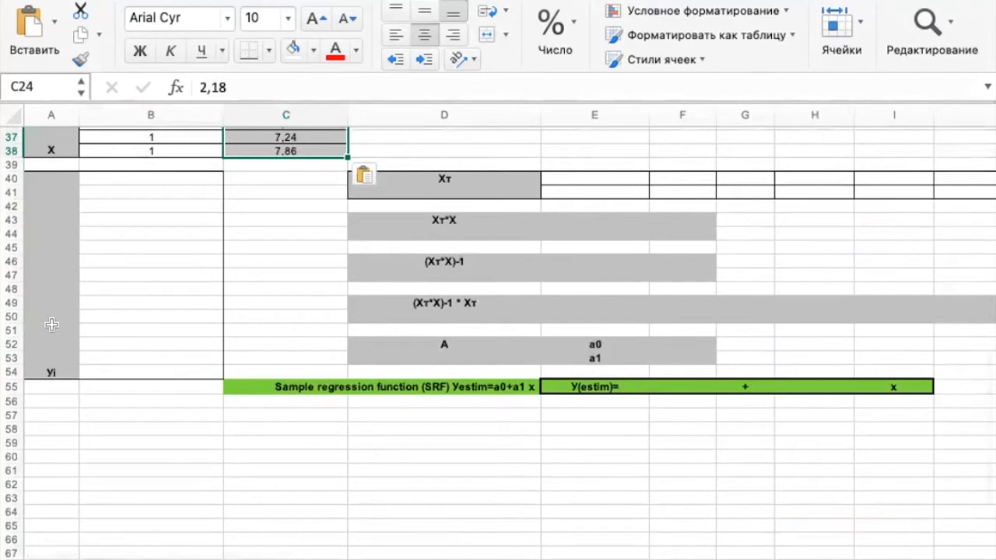
scroll(224, 196, "up", 12)
left_click_drag(169, 244, 148, 452)
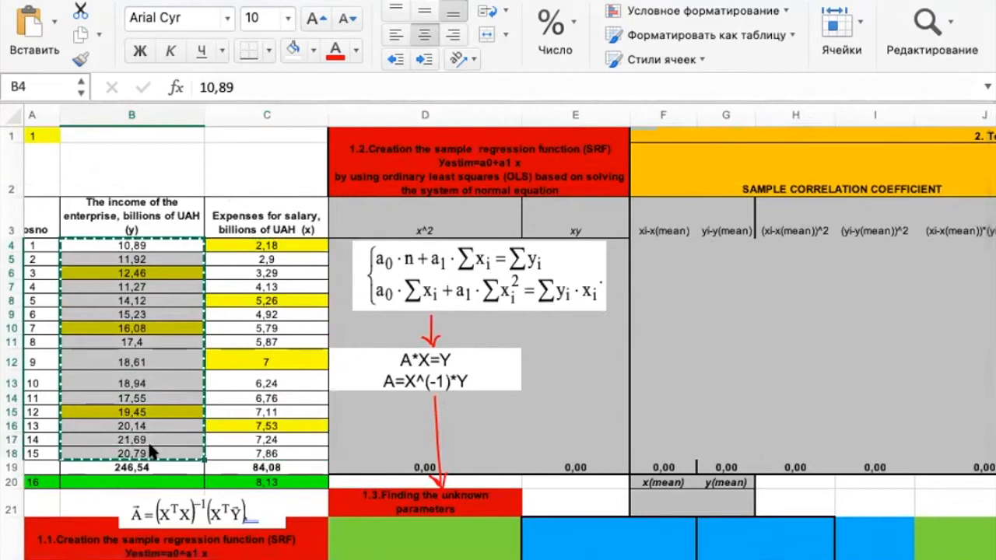
scroll(150, 444, "down", 10)
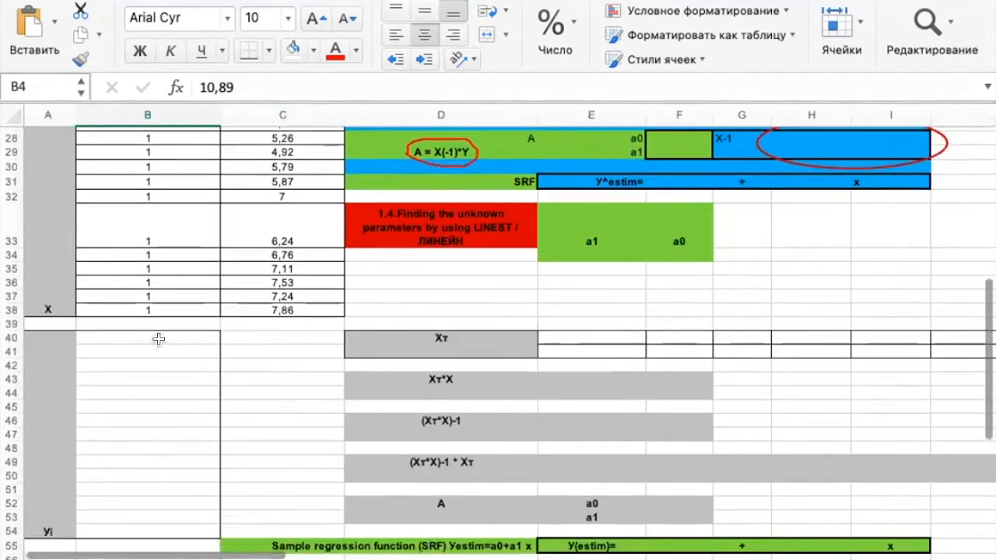
left_click(157, 337)
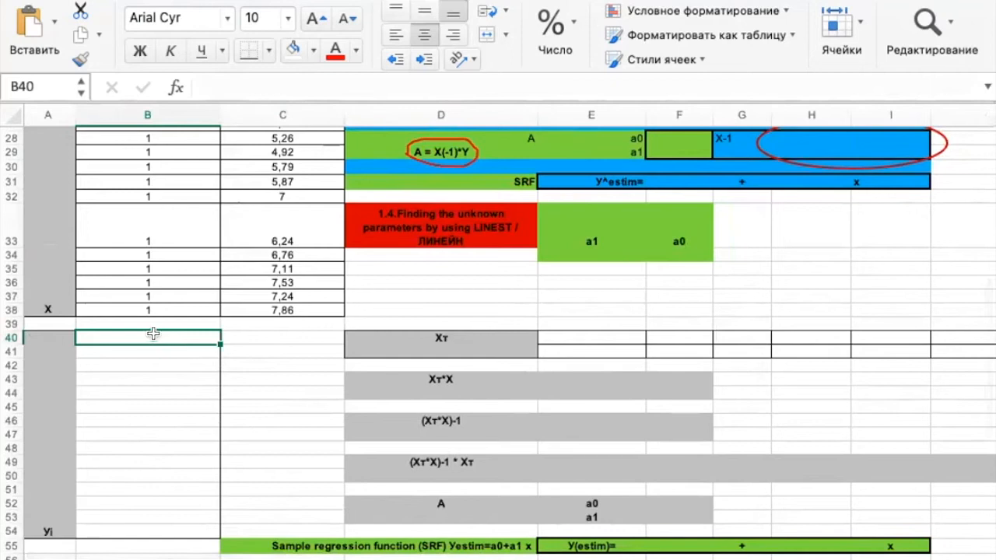
right_click(155, 337)
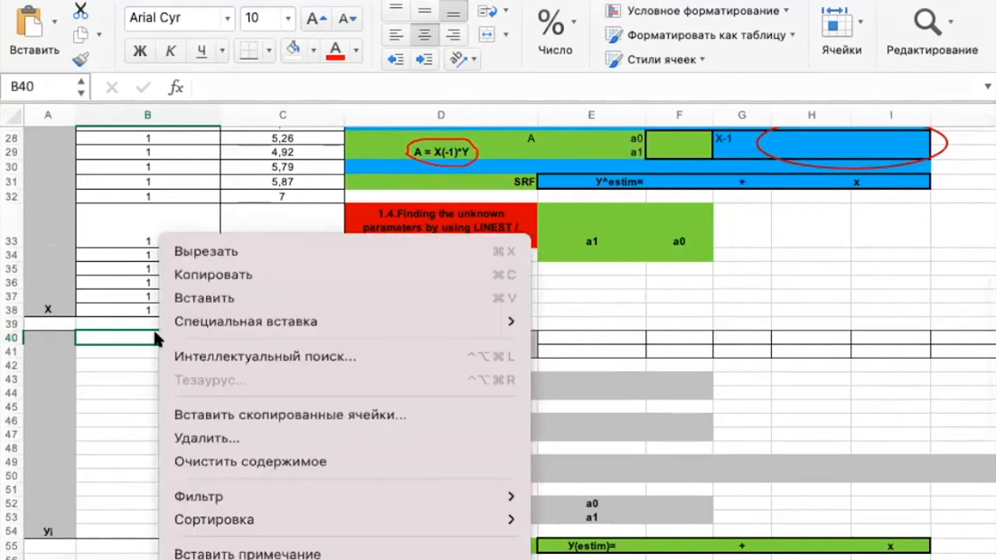
mouse_move(212, 327)
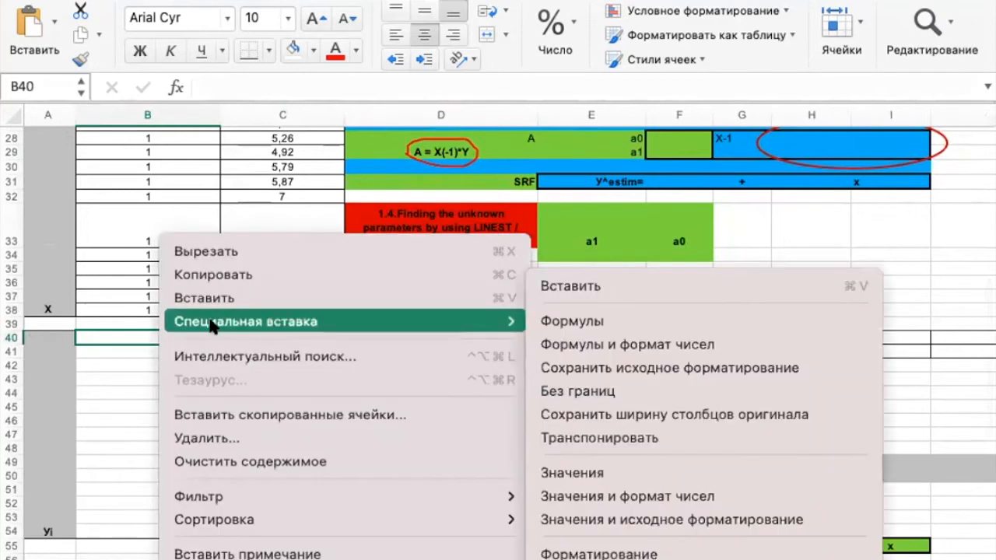
left_click(606, 473)
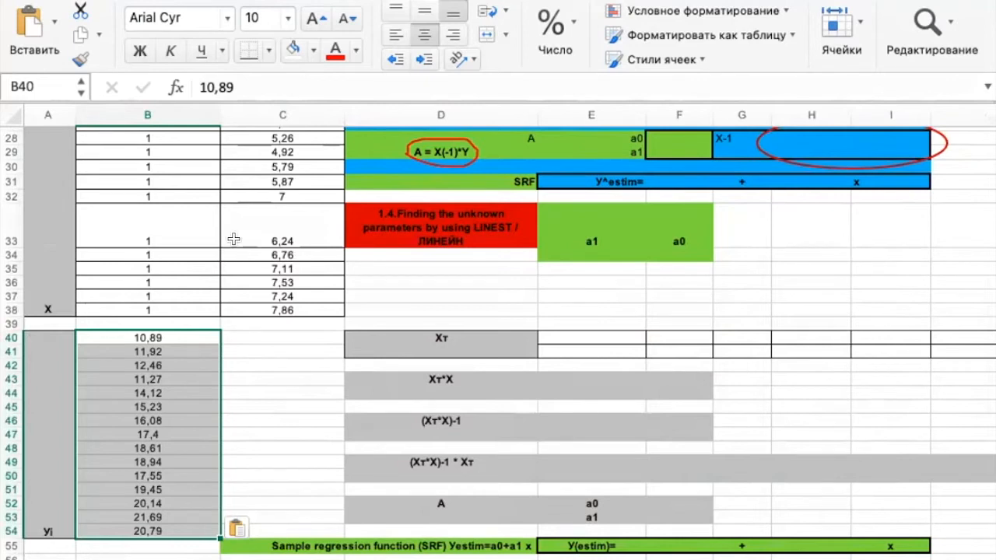
scroll(231, 237, "up", 3)
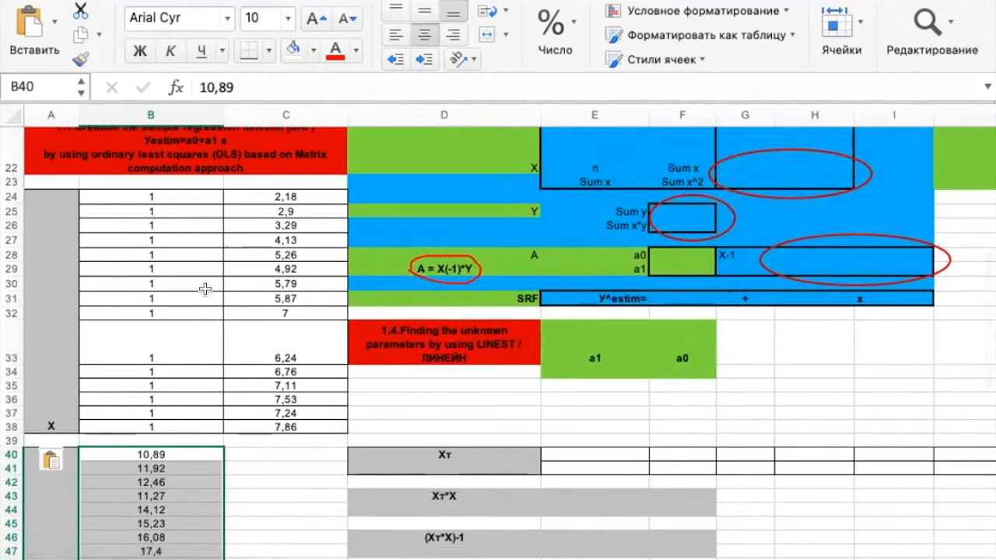
Copy the X matrix in B24:C38 and paste it transposed into the Xт block starting at E40.
scroll(205, 289, "up", 3)
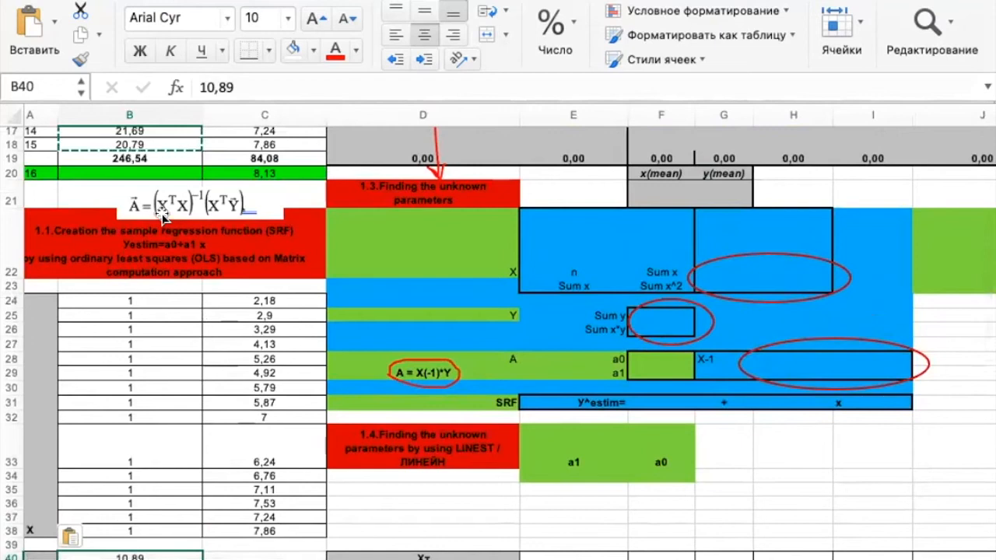
scroll(192, 375, "down", 2)
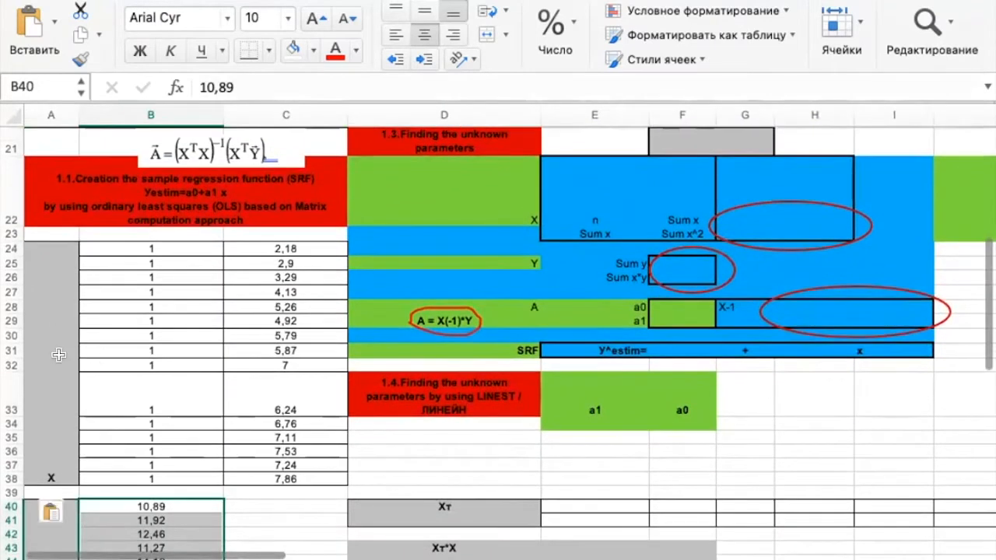
left_click_drag(201, 251, 274, 477)
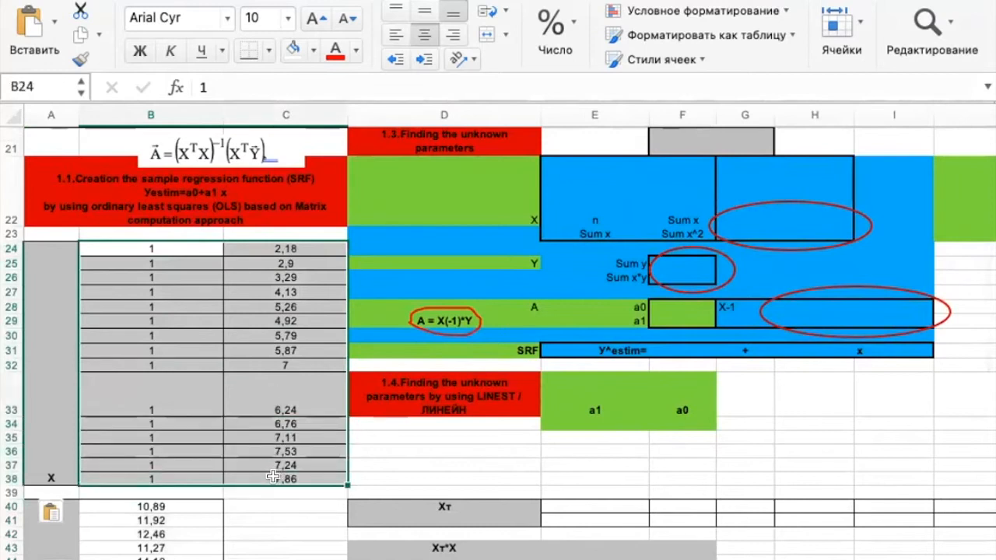
key("super+c")
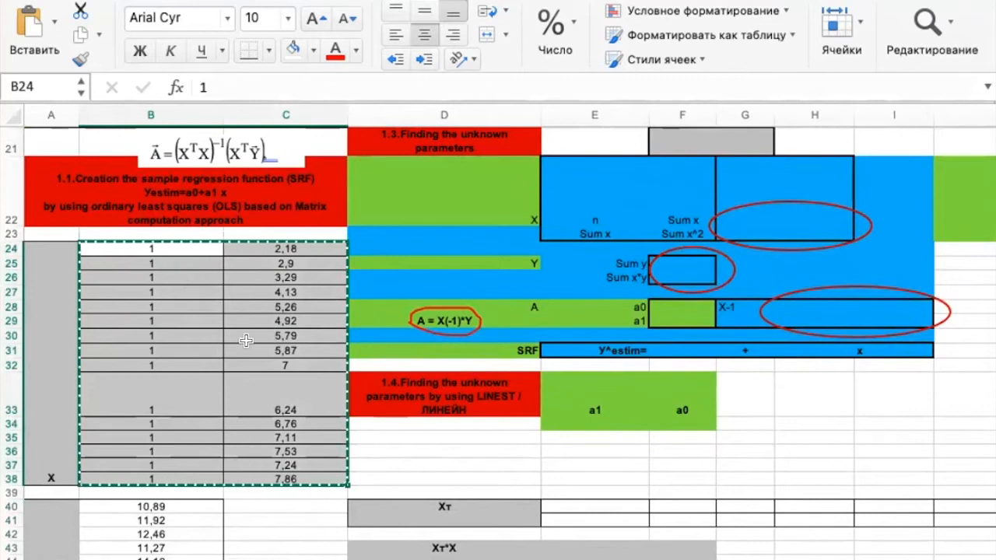
scroll(299, 410, "down", 4)
scroll(298, 410, "right", 3)
scroll(298, 410, "right", 2)
scroll(298, 410, "down", 1)
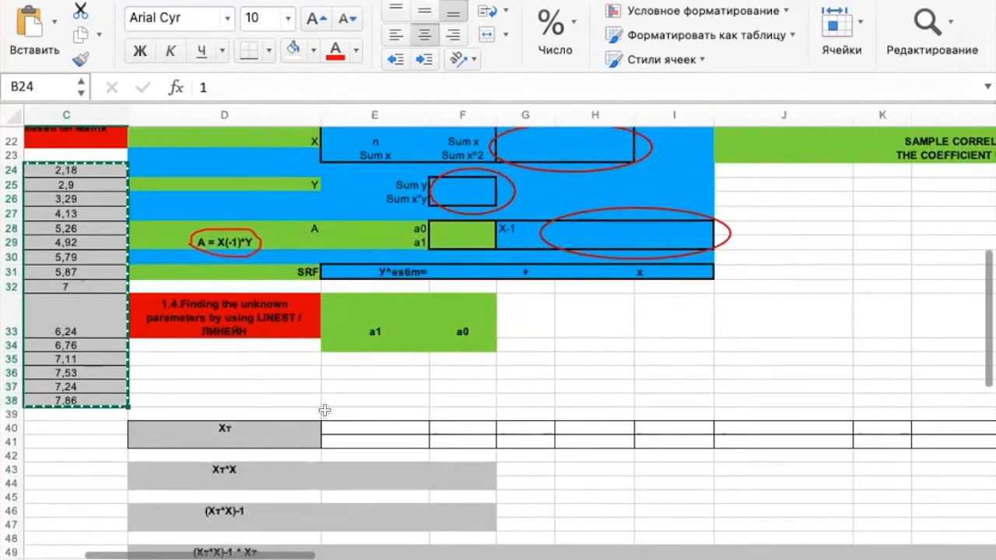
left_click(376, 421)
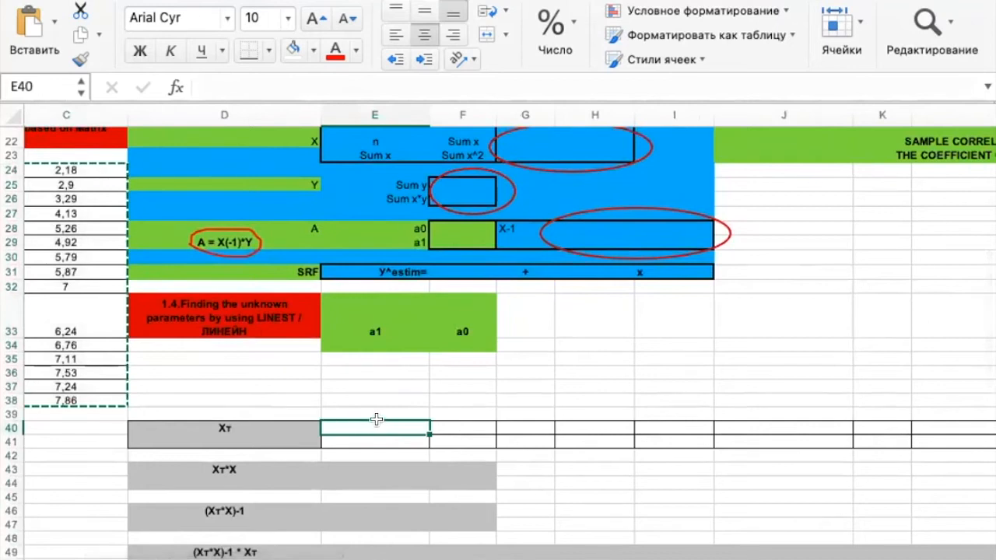
right_click(382, 427)
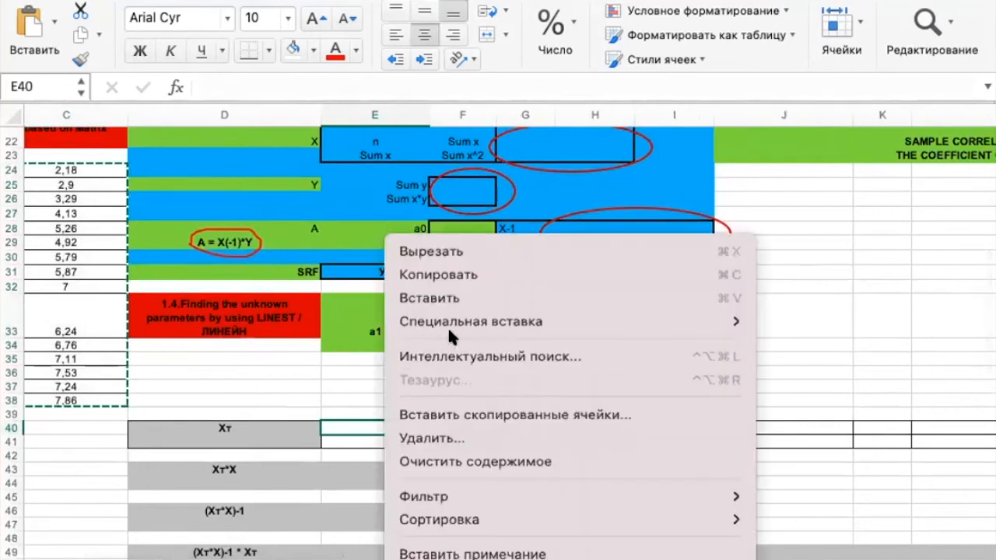
mouse_move(464, 317)
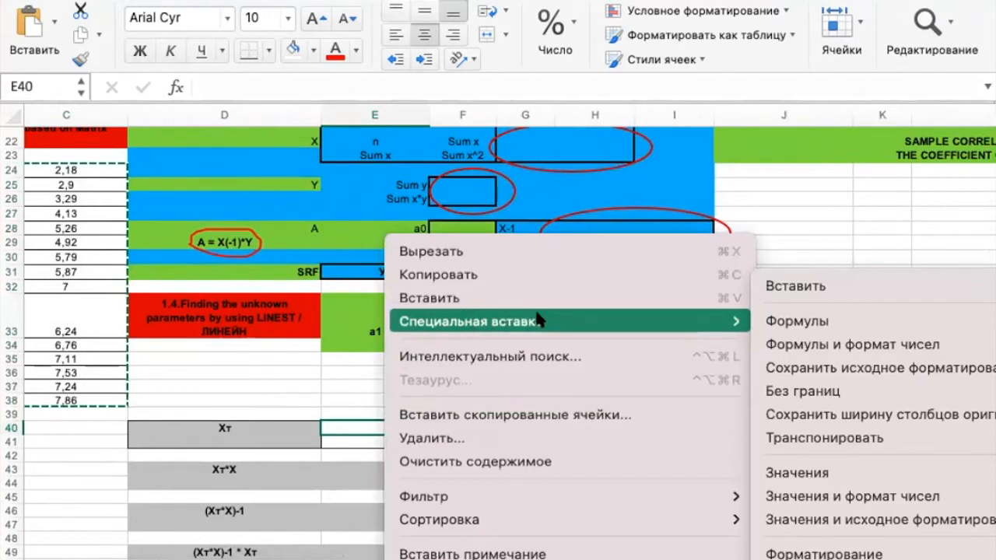
left_click(854, 440)
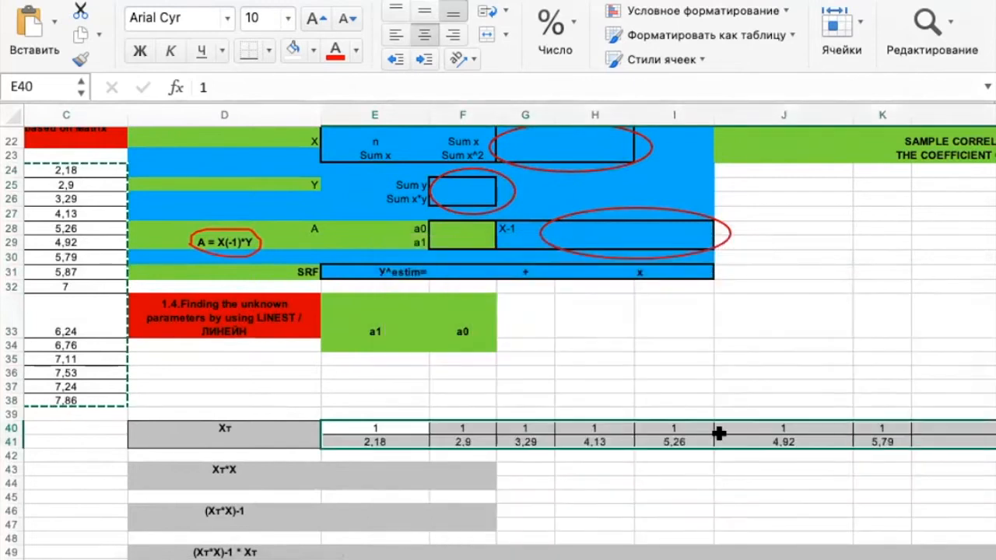
Examine the coefficient formula above section 1.1 and compare the X matrix in B24:C38 with its transpose in rows 40 and 41.
scroll(85, 310, "left", 3)
scroll(85, 310, "down", 1)
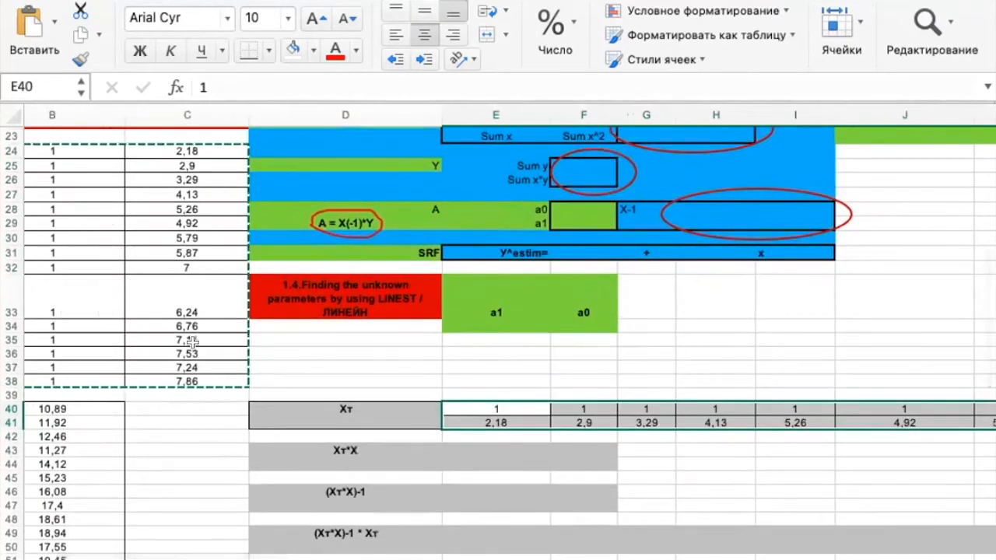
scroll(141, 343, "left", 3)
scroll(141, 342, "up", 1)
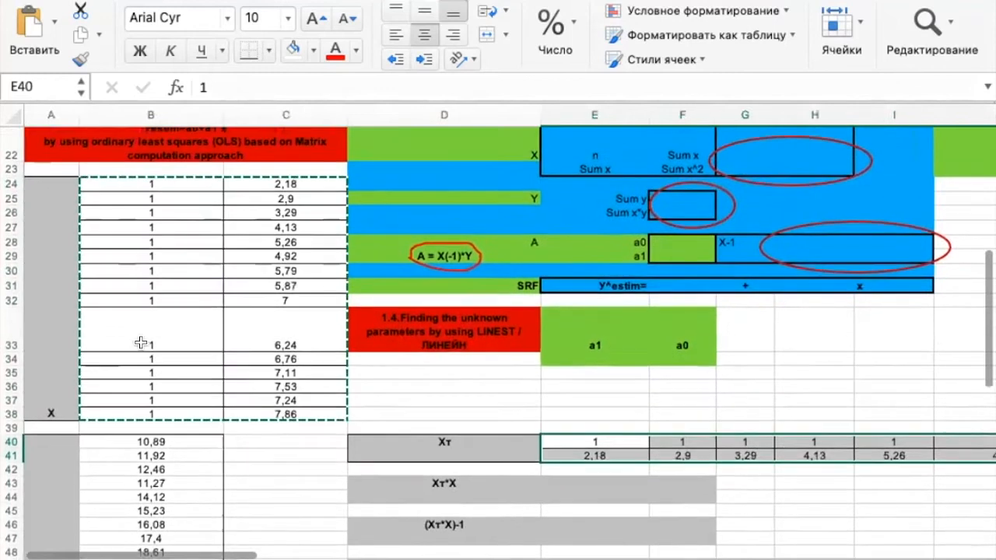
scroll(138, 345, "down", 1)
left_click(40, 348)
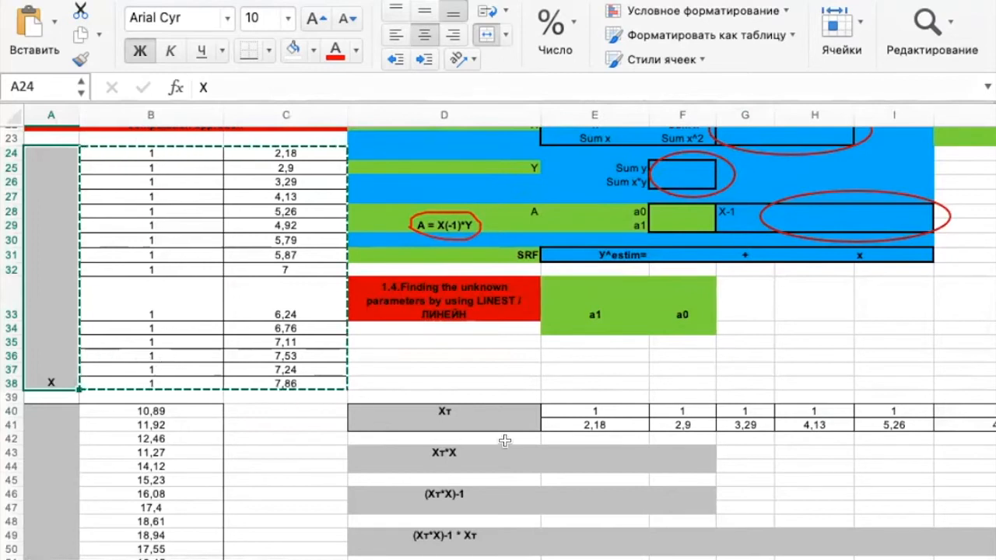
scroll(504, 438, "right", 5)
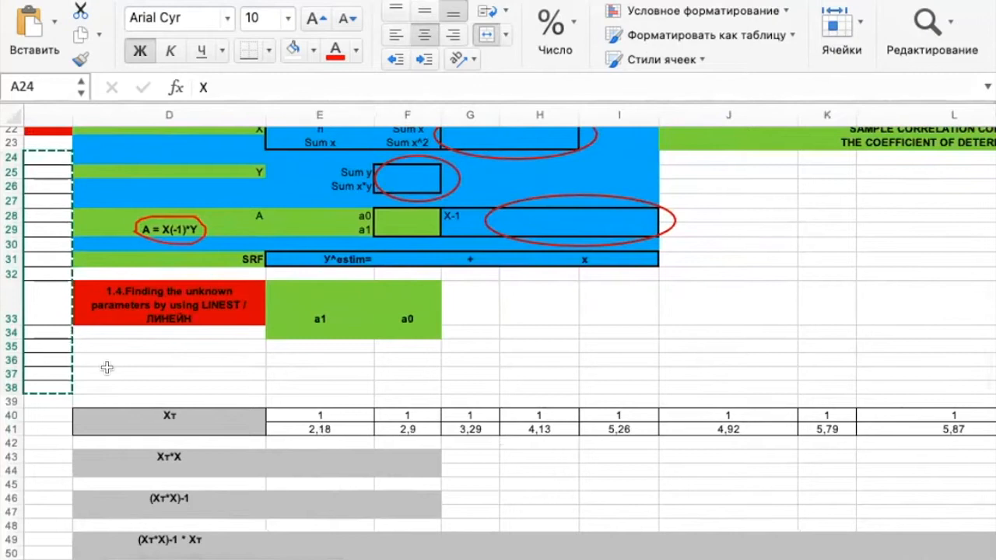
scroll(230, 366, "left", 5)
scroll(230, 366, "up", 3)
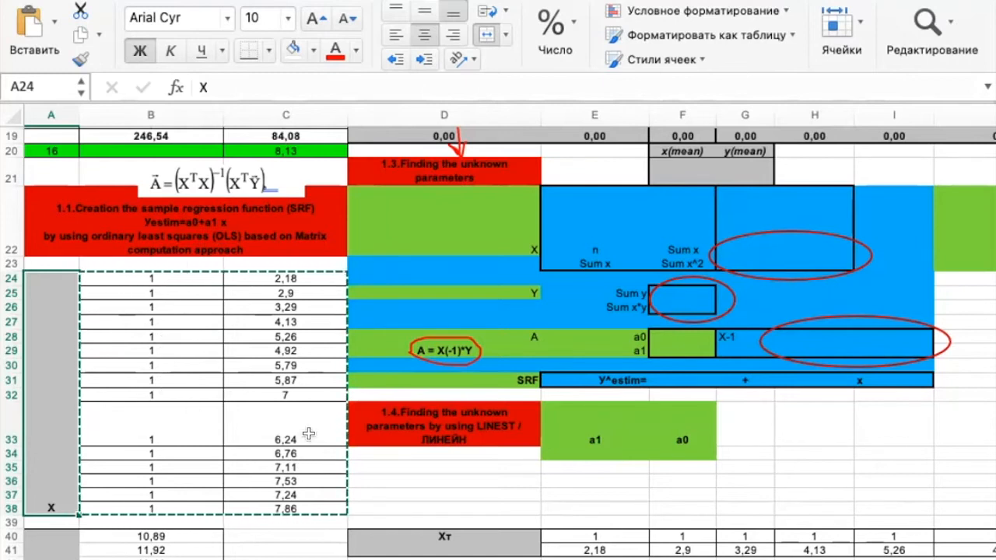
scroll(309, 434, "down", 3)
scroll(309, 433, "right", 2)
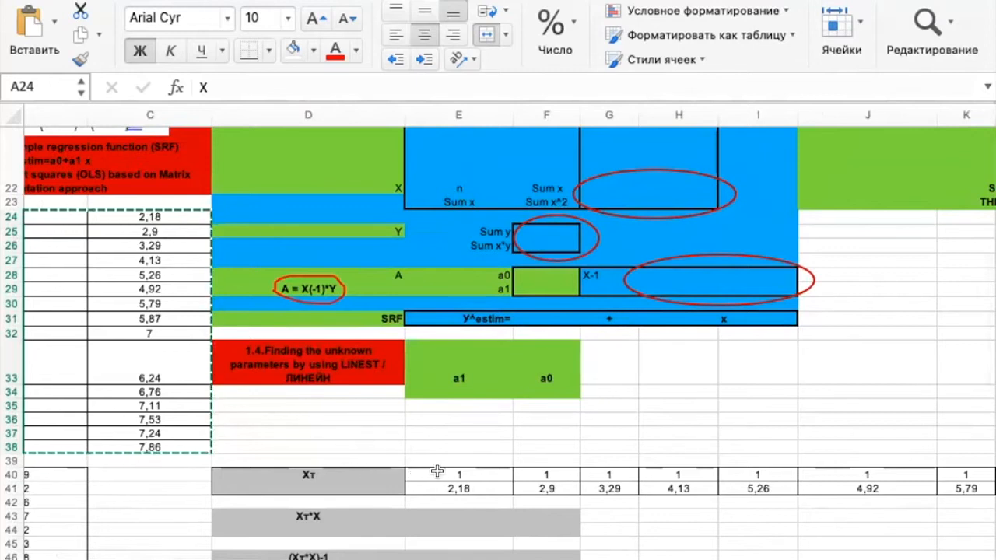
scroll(134, 407, "left", 3)
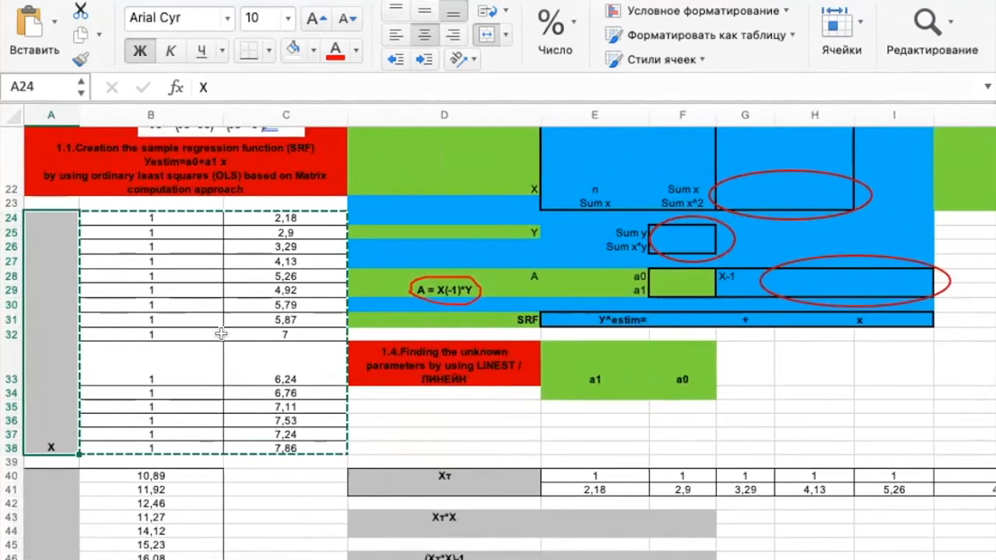
scroll(219, 333, "up", 4)
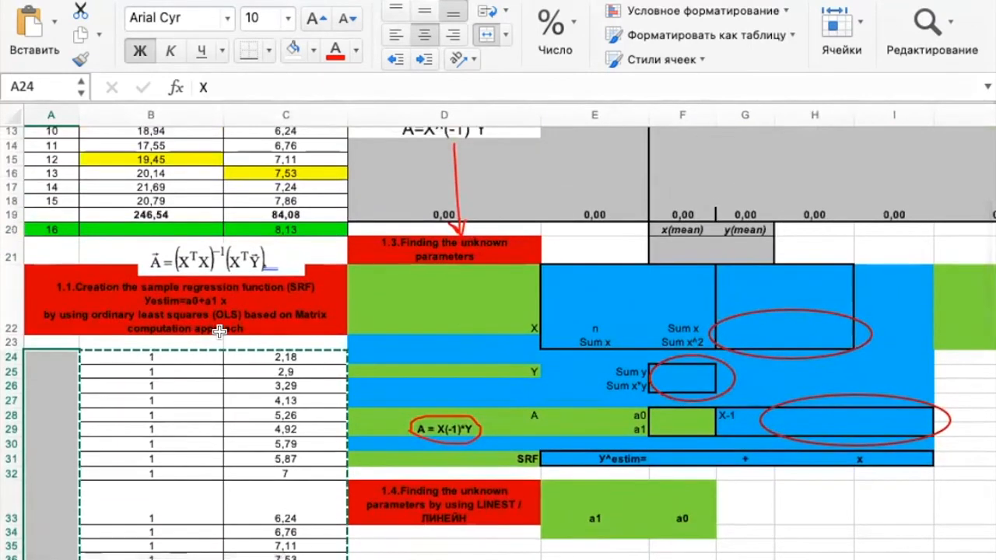
scroll(271, 353, "down", 7)
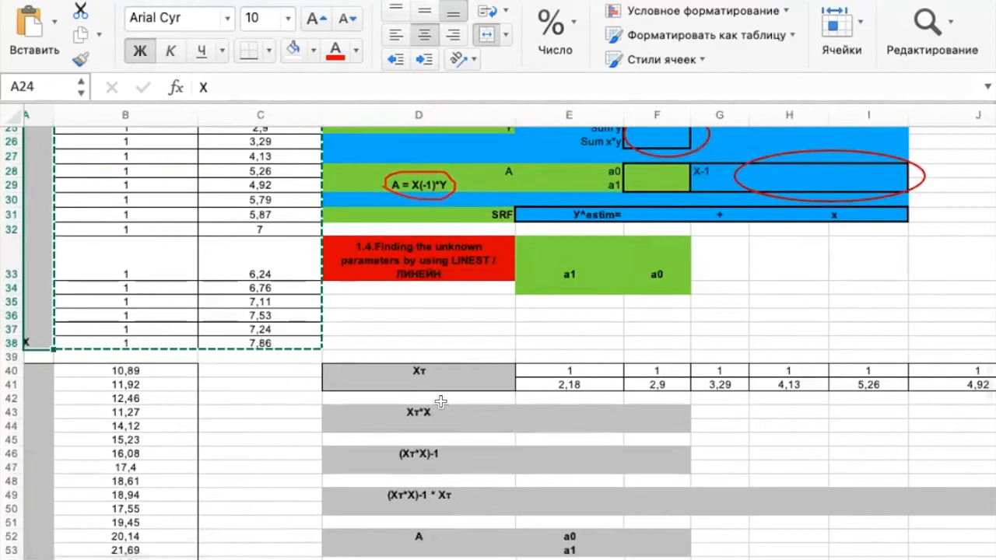
Start a МУМНОЖ formula across the Xт*X range E43:F44 with the transposed matrix E40:S41 as the first array.
left_click_drag(539, 409, 664, 419)
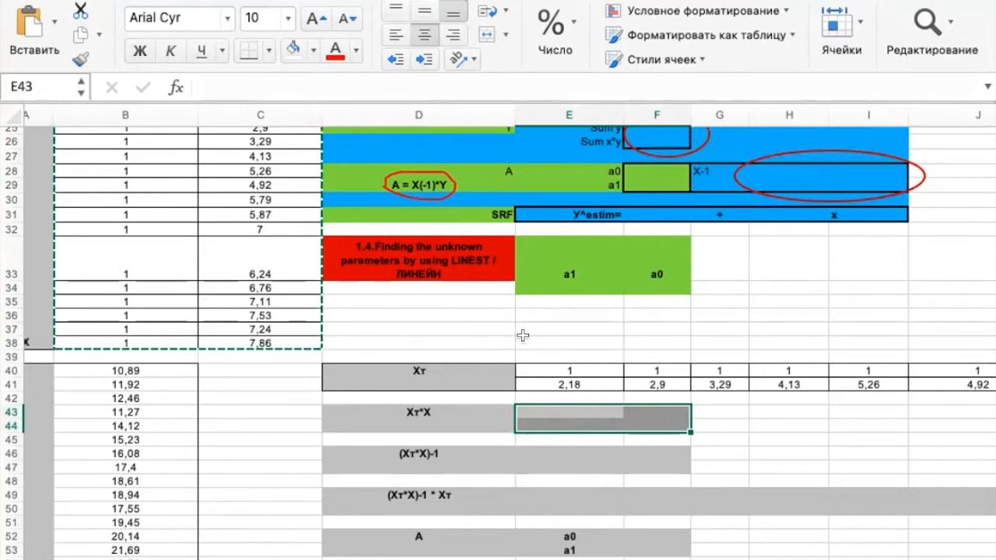
left_click(252, 81)
type("=")
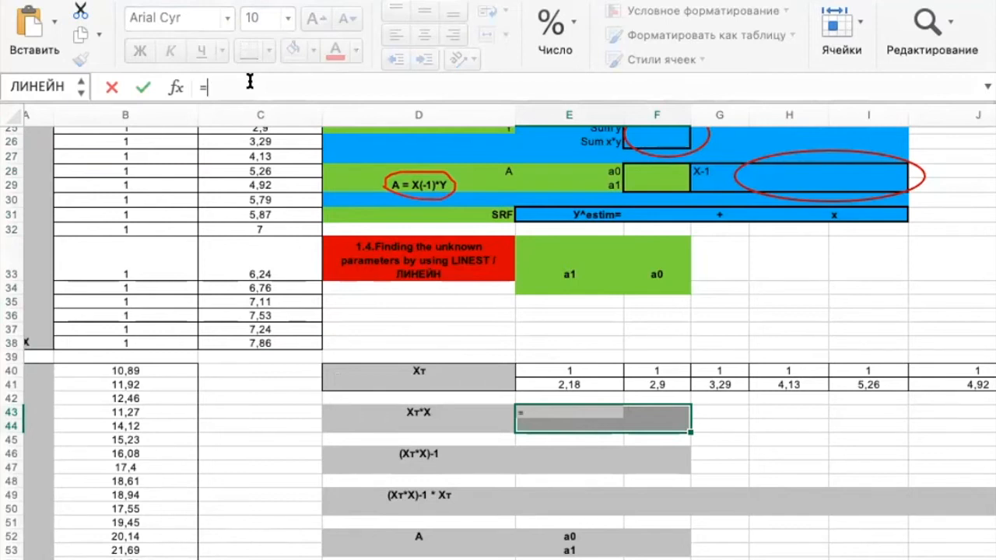
type("ь")
key("BackSpace")
type("му")
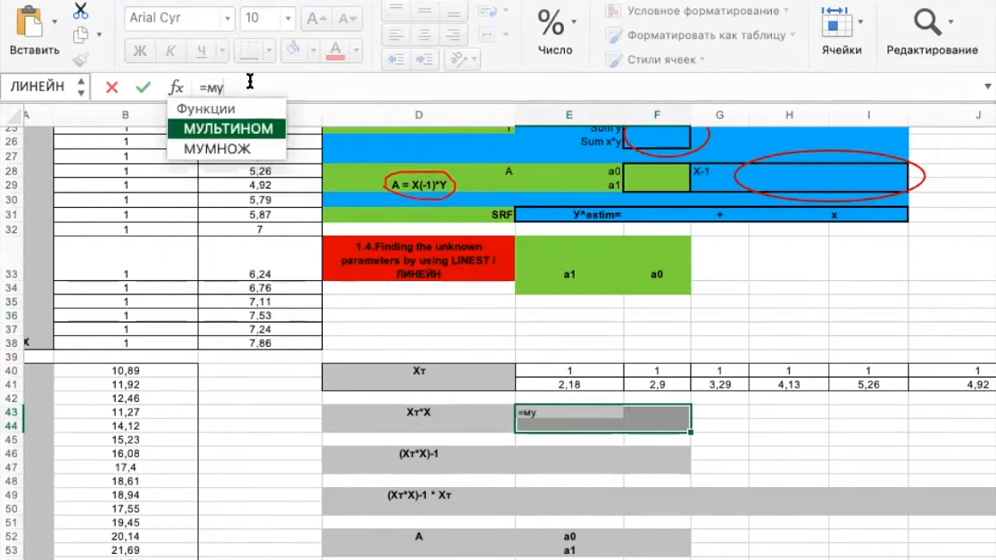
key("Down")
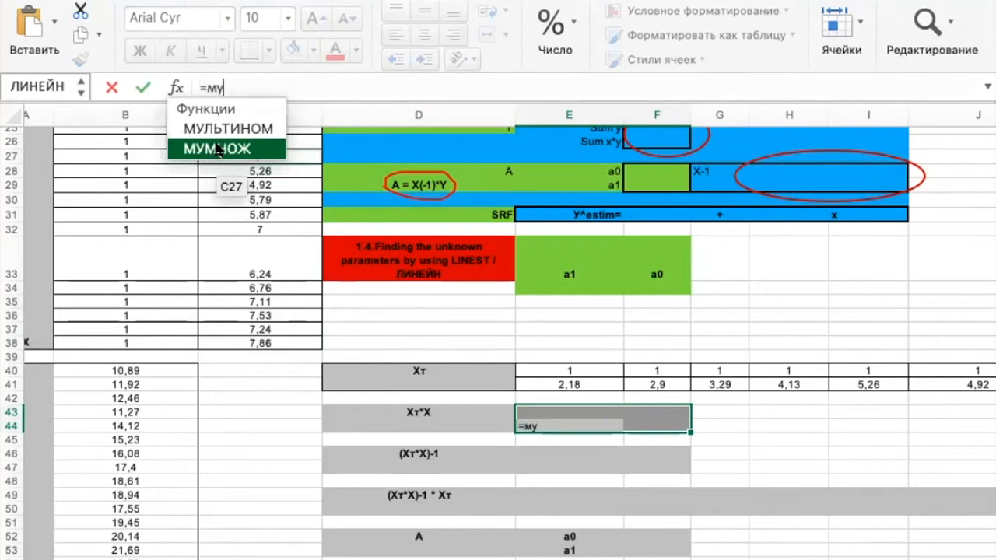
key("Tab")
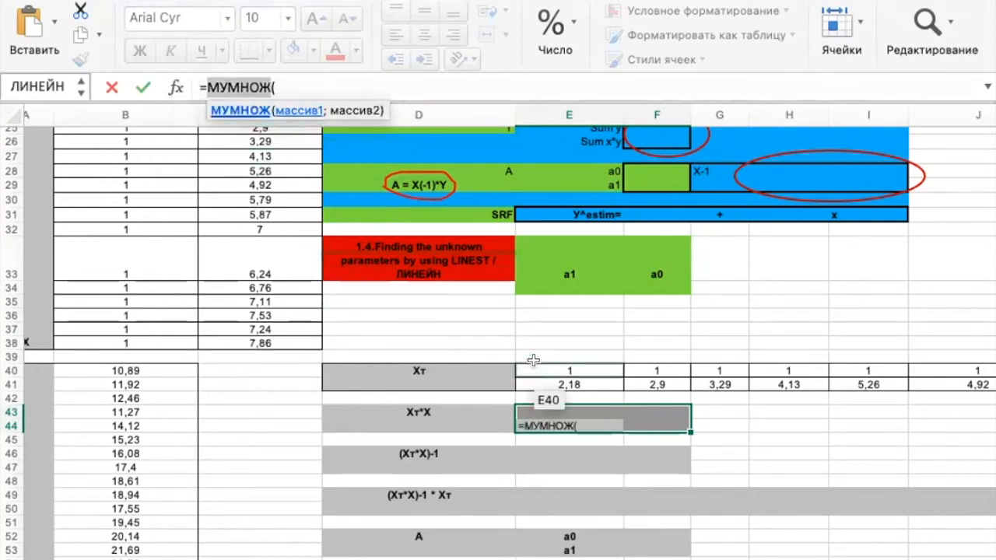
scroll(545, 373, "right", 3)
left_click_drag(432, 354, 856, 364)
type("ж")
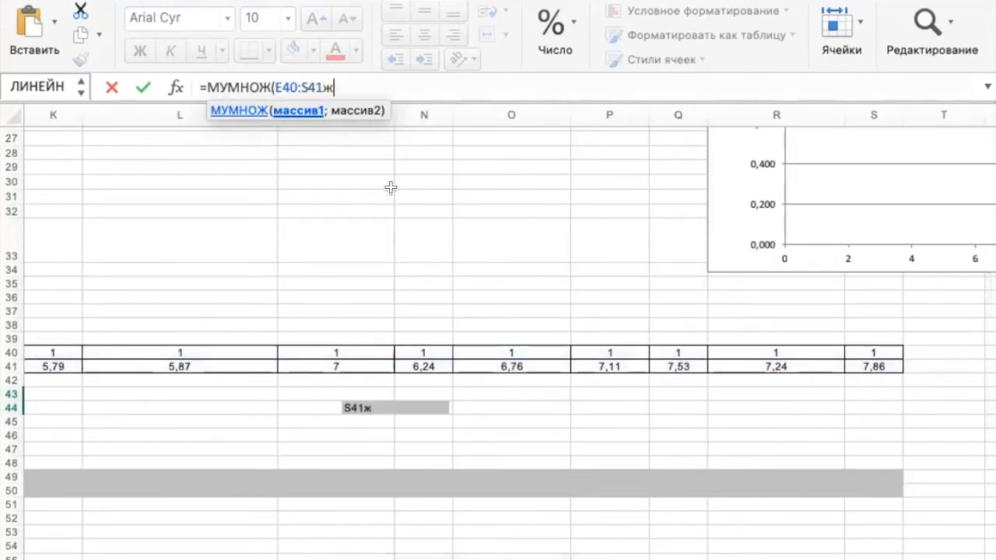
key("BackSpace")
type(";")
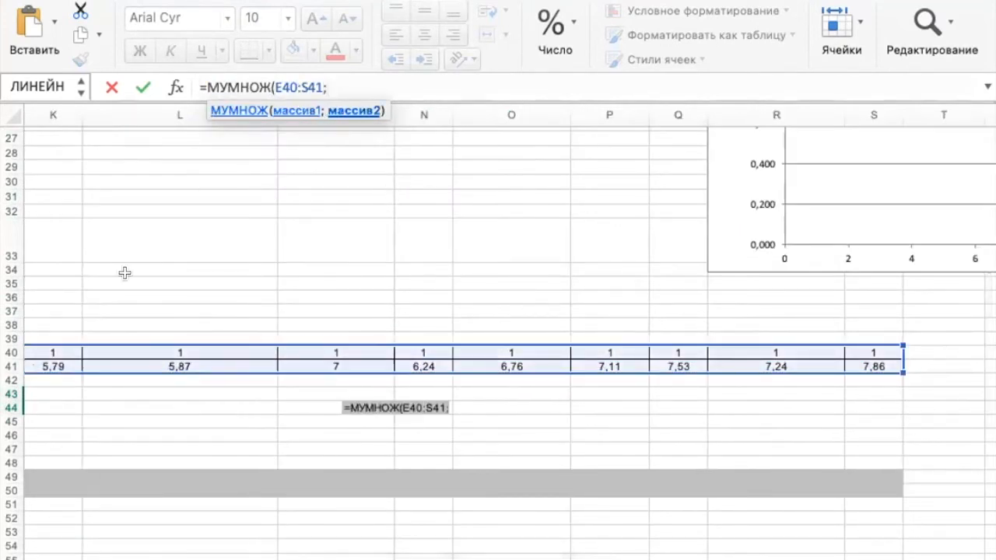
Add the X matrix B24:C38 as the second МУМНОЖ array and enter it as an array formula in E43:F44.
scroll(124, 272, "left", 10)
scroll(124, 272, "right", 1)
scroll(124, 273, "up", 3)
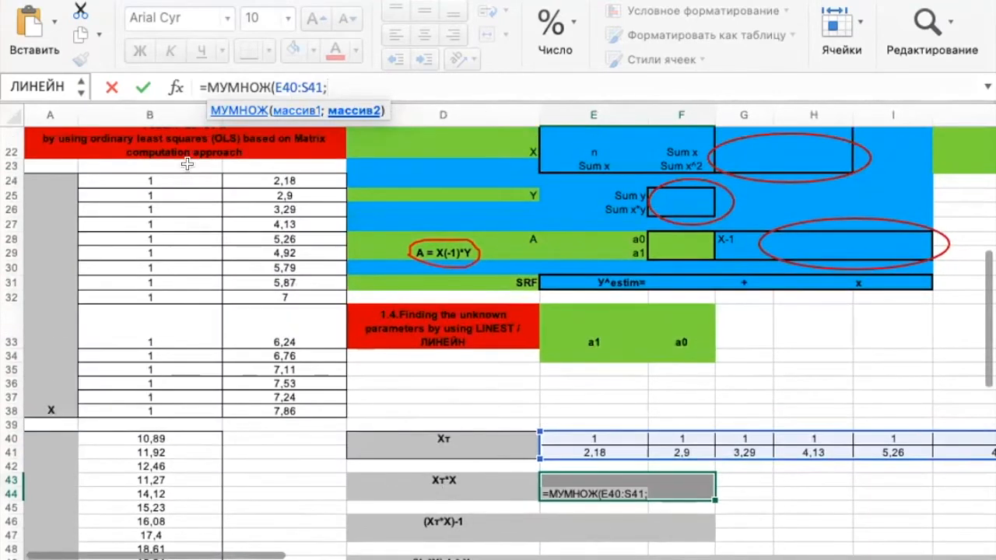
left_click_drag(175, 172, 288, 411)
type(")")
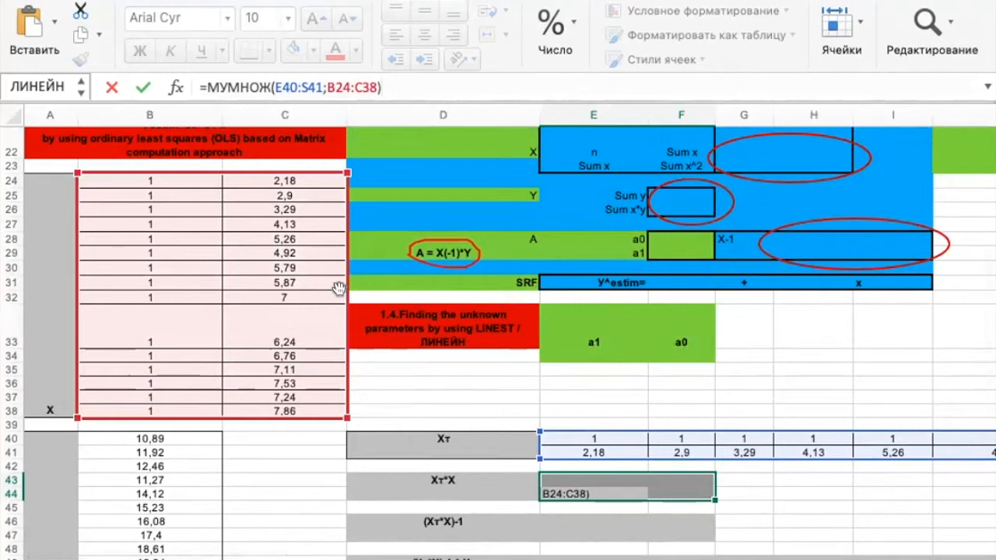
key("ctrl+shift+Return")
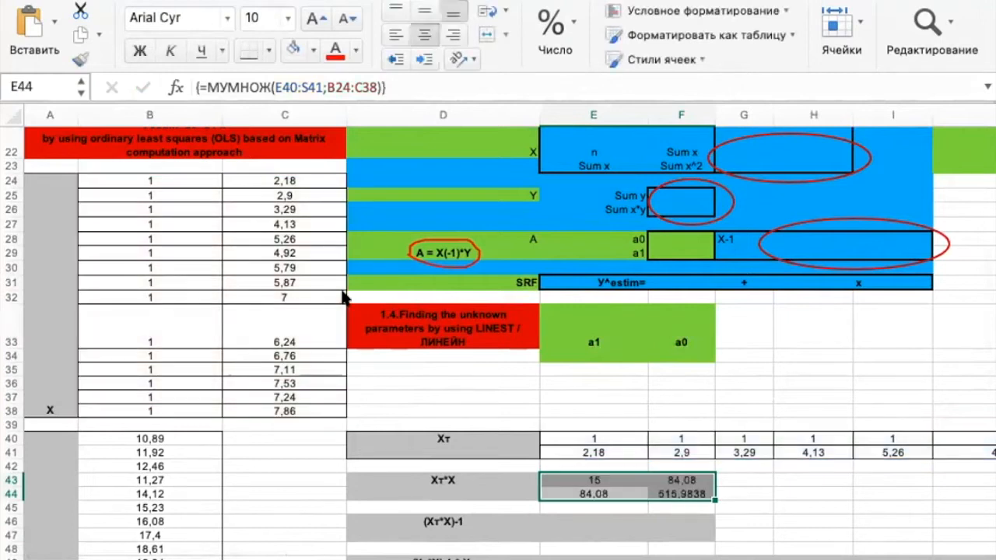
Compute the inverse of Xт*X in E46:F47 with the array formula =МОБР(E43:F44).
scroll(501, 385, "down", 5)
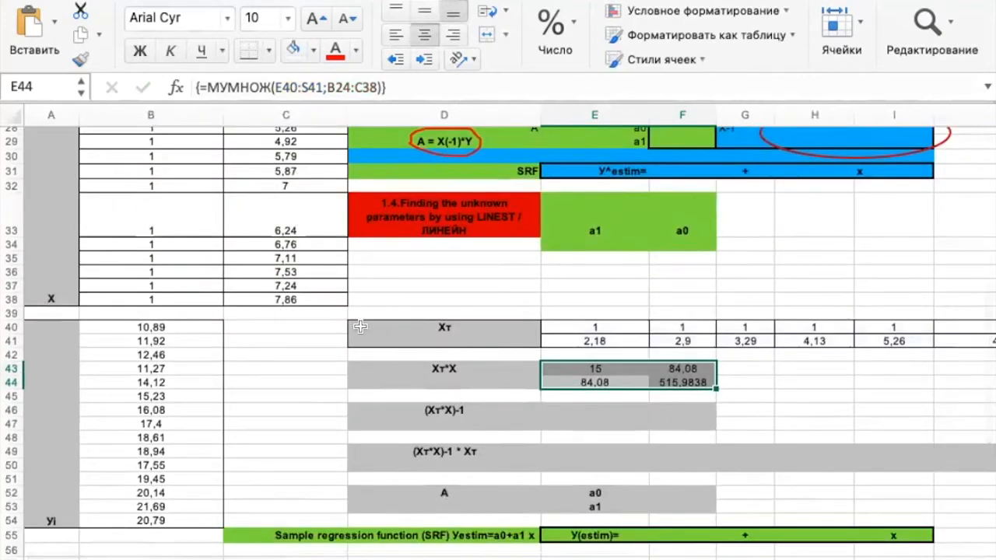
scroll(195, 290, "up", 5)
scroll(195, 291, "up", 3)
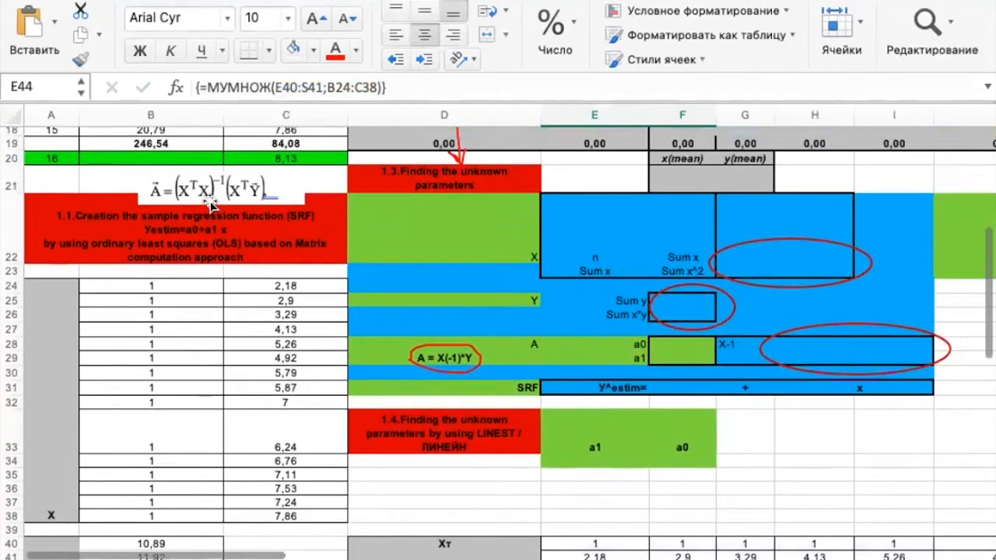
scroll(328, 360, "down", 5)
scroll(328, 359, "right", 1)
left_click_drag(524, 421, 631, 423)
type("=")
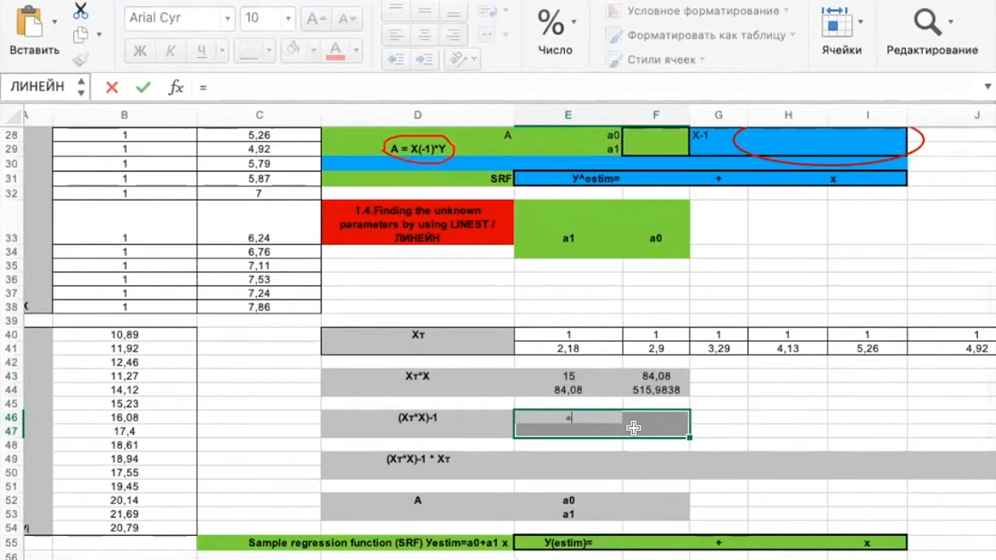
type("моб")
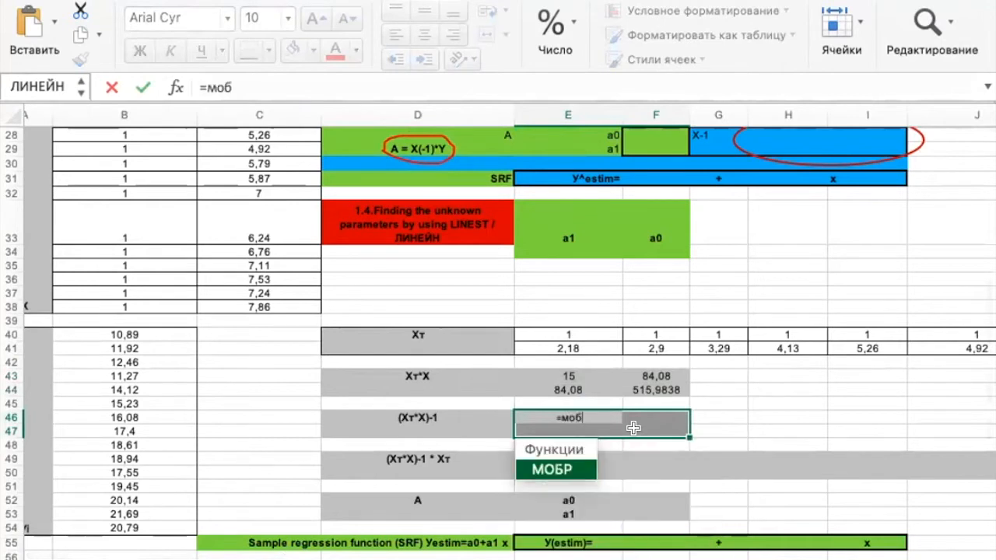
double_click(557, 475)
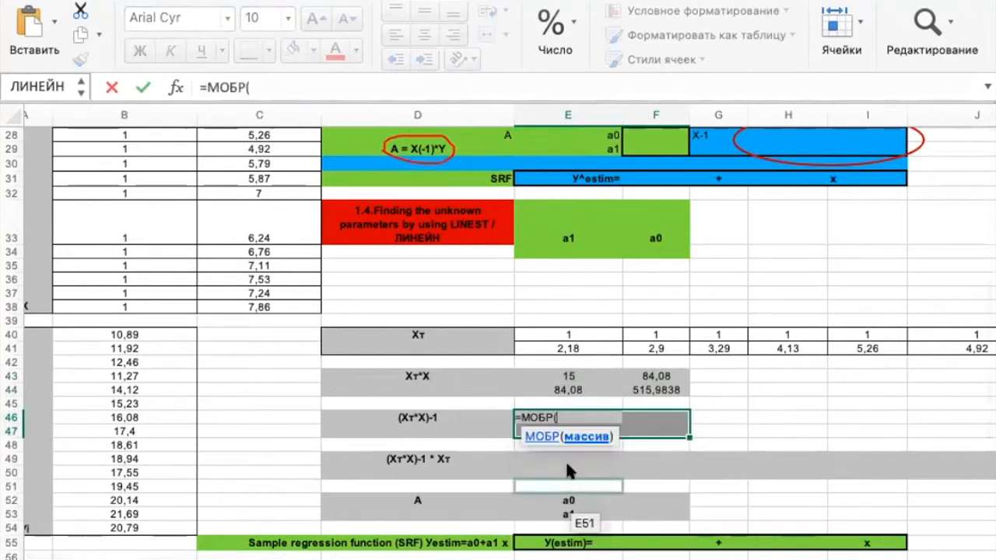
left_click_drag(581, 373, 653, 387)
type(")")
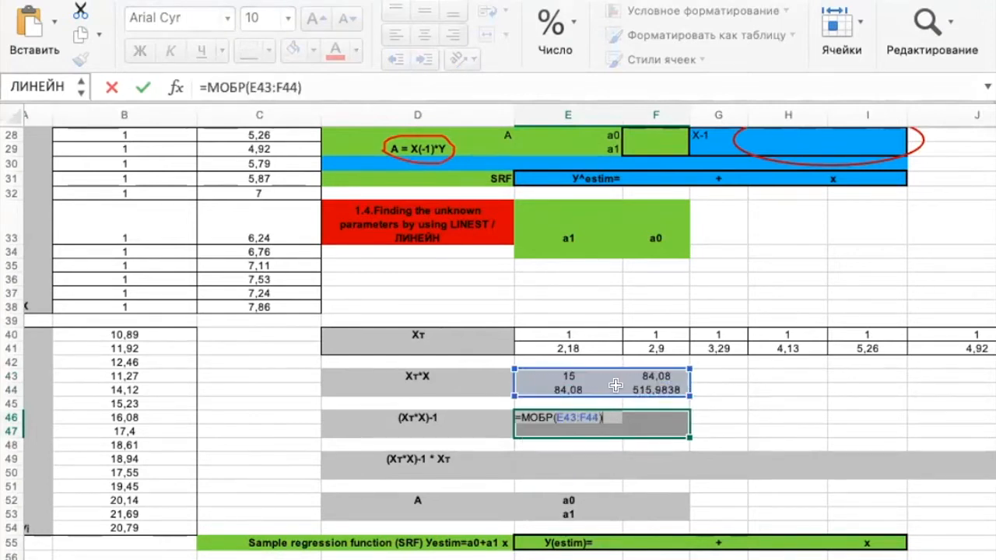
key("ctrl+shift+Return")
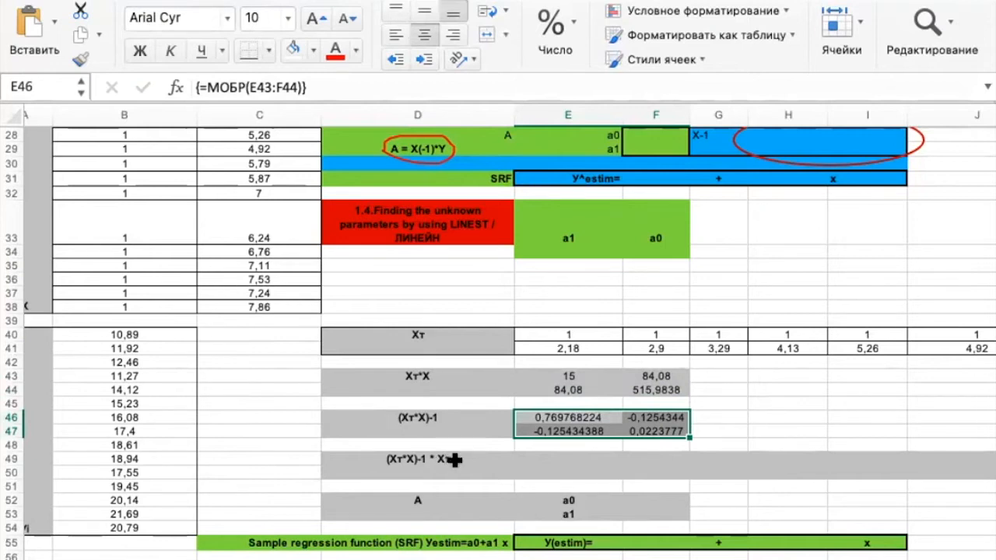
Start a МУМНОЖ formula across the (Xт*X)-1 * Xт range E49:S50 with the inverse matrix E46:F47 as the first array.
scroll(459, 459, "down", 3)
scroll(458, 459, "right", 5)
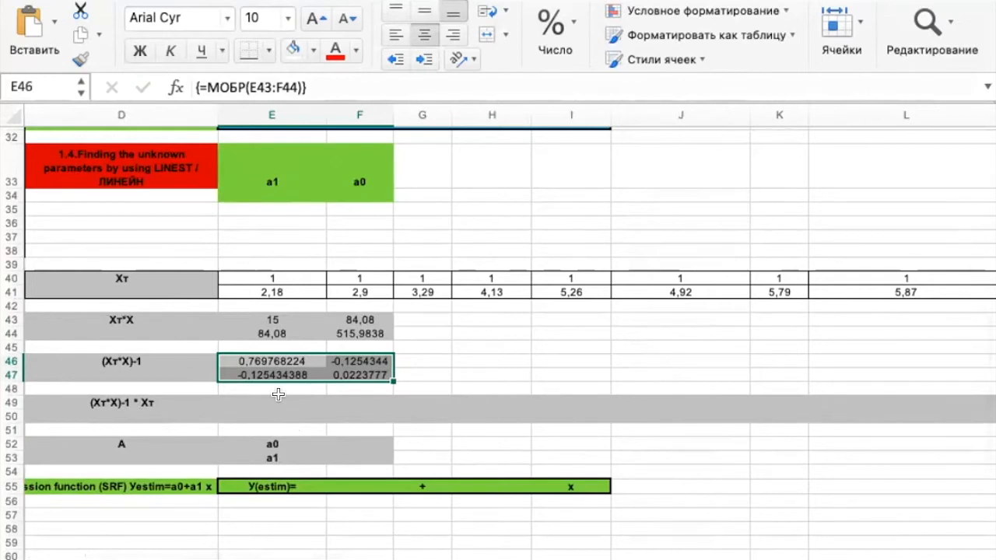
left_click(273, 395)
left_click_drag(270, 395, 803, 412)
scroll(445, 411, "left", 10)
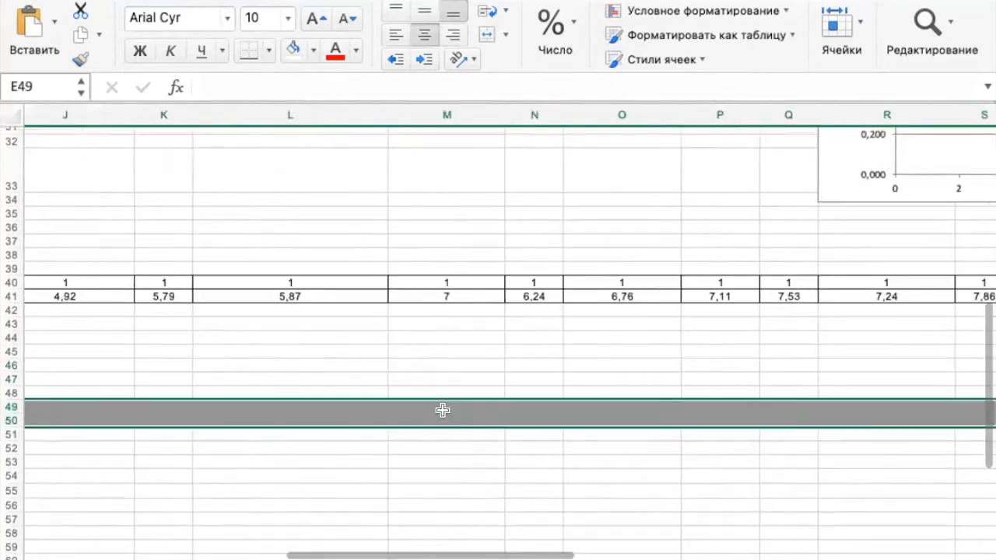
type("=")
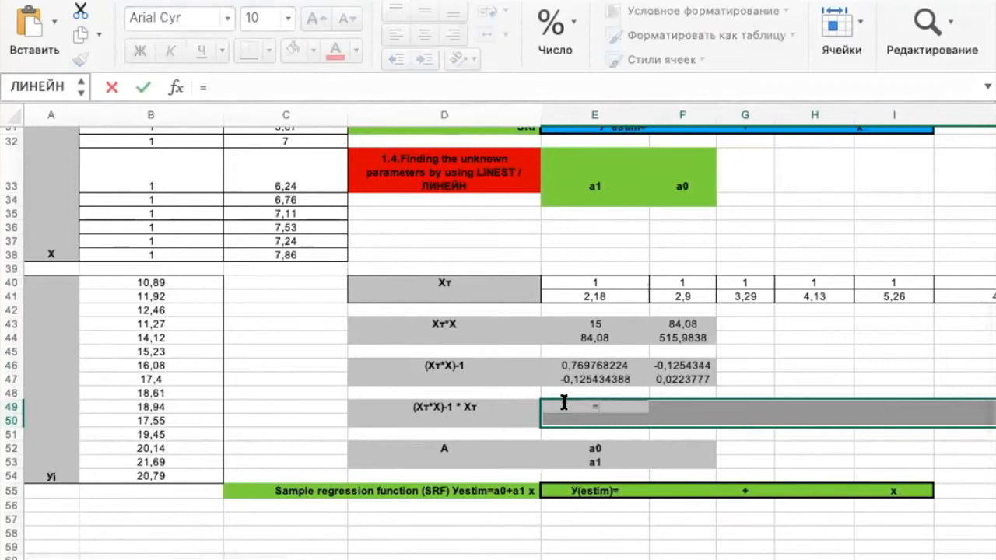
type("му")
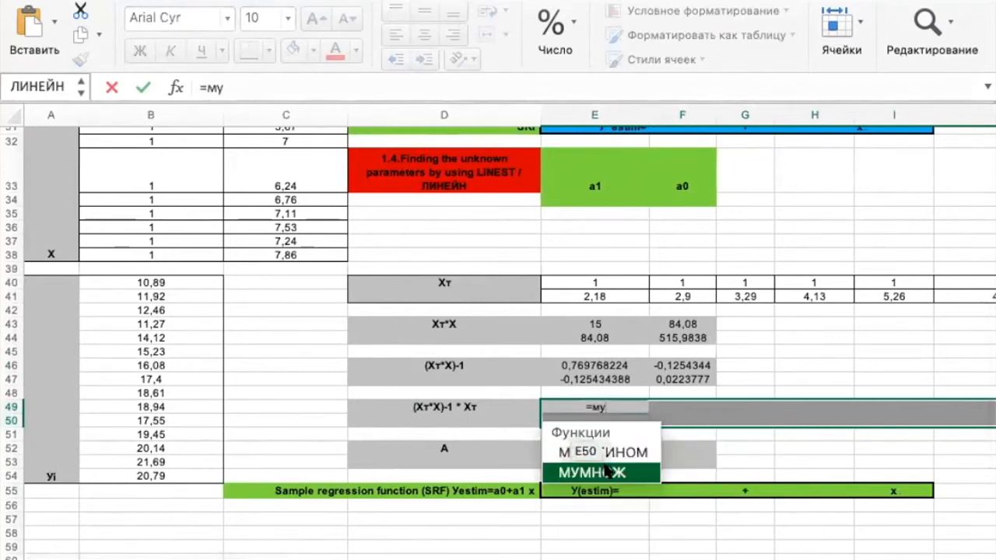
double_click(607, 470)
left_click(607, 474)
key("BackSpace")
key("BackSpace")
key("BackSpace")
left_click_drag(537, 379, 680, 373)
type(";")
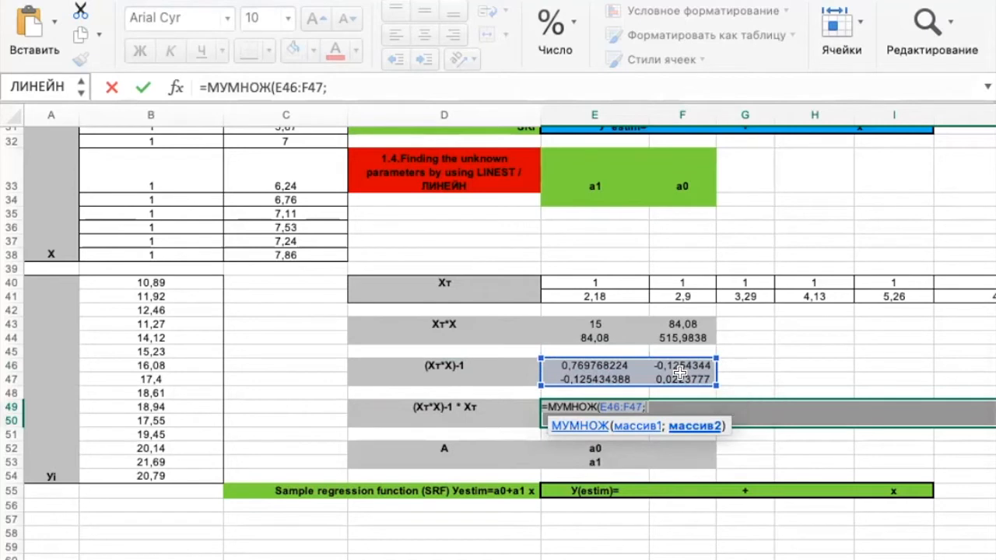
Add the transposed matrix E40:S41 as the second МУМНОЖ array and enter it as an array formula in E49:S50.
left_click_drag(608, 275, 854, 292)
left_click(609, 88)
type(")")
key("ctrl+shift+Return")
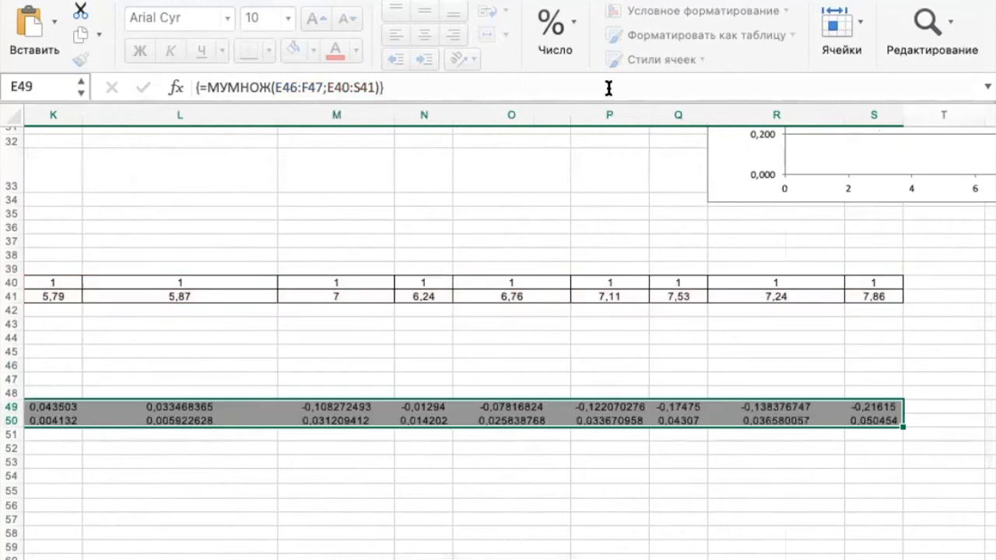
Examine the (Xт*X)-1 * Xт product in rows 49 and 50 against the coefficient formula above section 1.1.
scroll(290, 331, "left", 10)
scroll(290, 332, "down", 5)
scroll(291, 332, "up", 4)
scroll(290, 331, "left", 3)
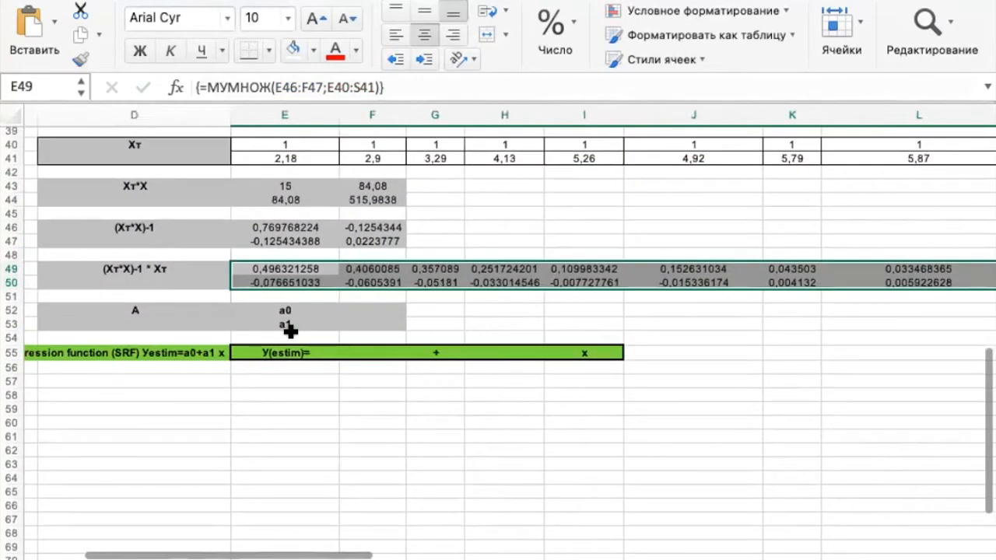
scroll(290, 332, "up", 1)
scroll(290, 332, "left", 1)
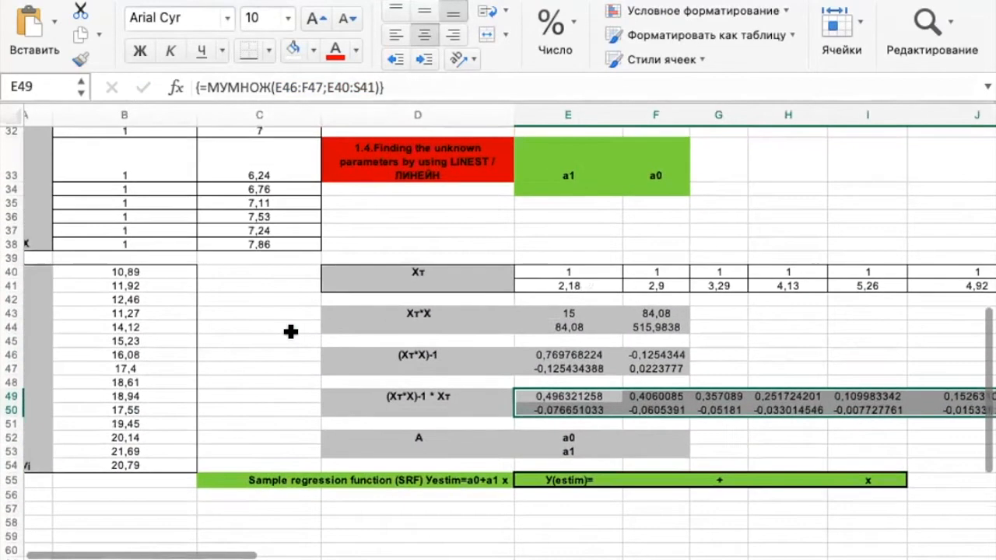
scroll(223, 286, "up", 1)
scroll(223, 286, "up", 5)
scroll(223, 285, "left", 1)
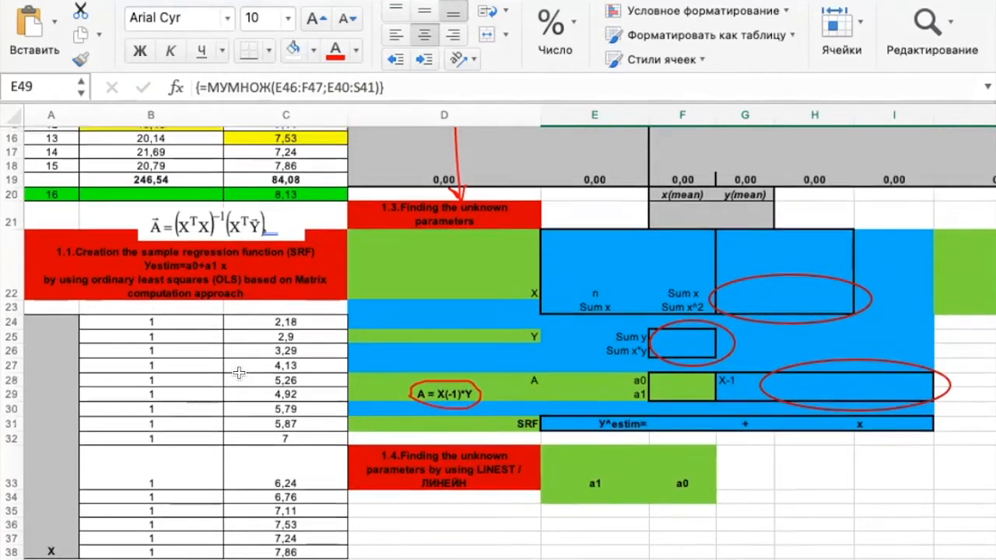
Start a МУМНОЖ formula in the coefficient cells F52:F53 with E49:S50 as the first array.
scroll(241, 358, "down", 8)
left_click_drag(681, 410, 682, 418)
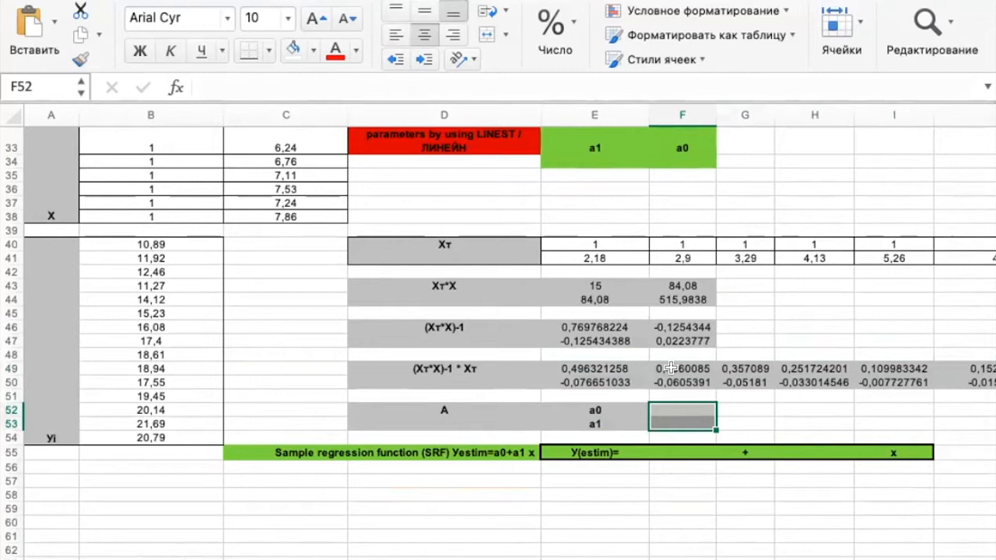
type("=v")
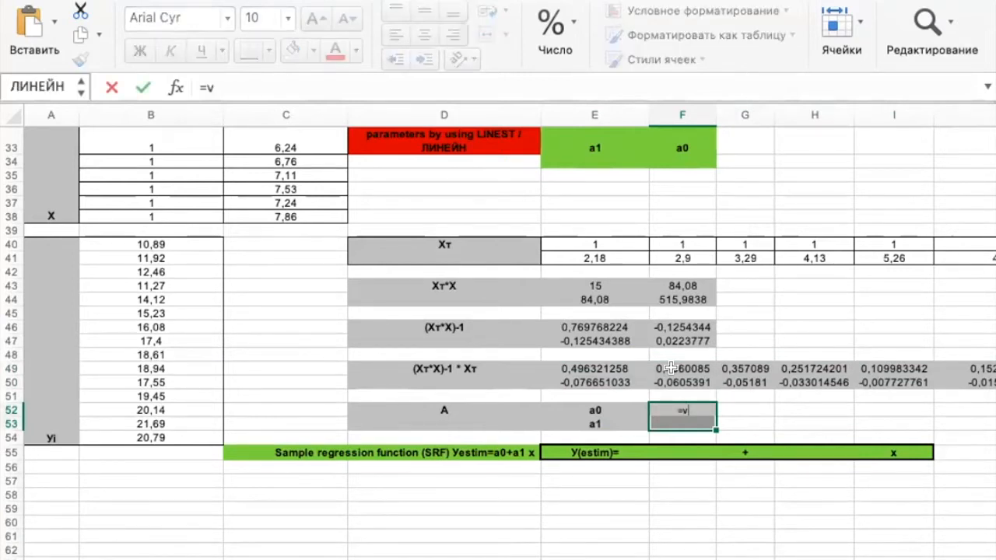
key("BackSpace")
key("BackSpace")
key("BackSpace")
key("BackSpace")
type("му")
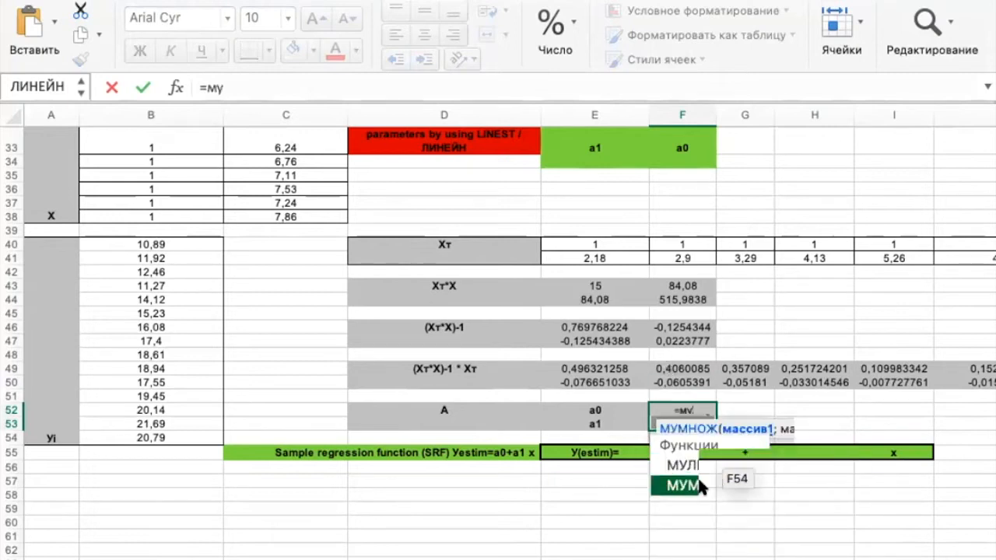
double_click(699, 486)
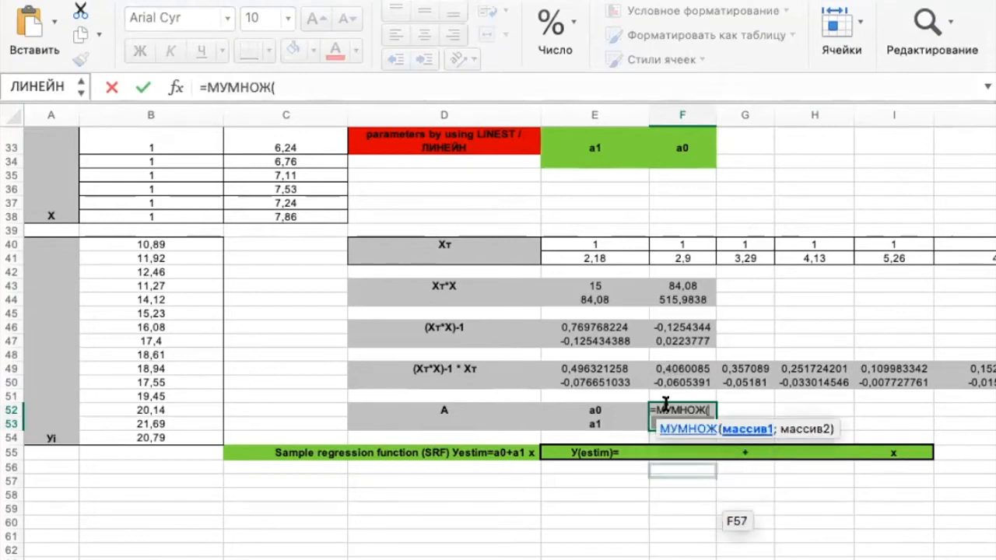
left_click_drag(587, 366, 899, 385)
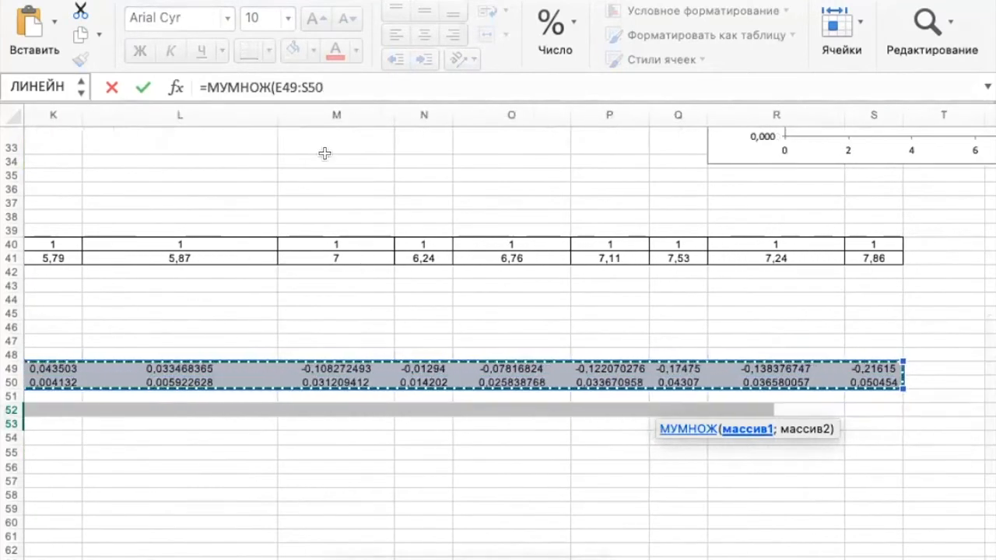
left_click(337, 88)
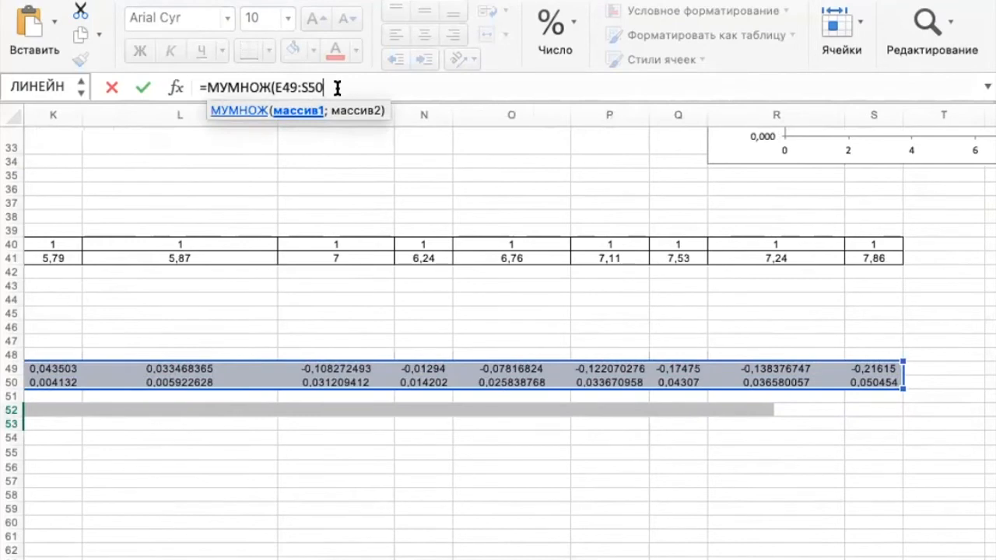
type(";")
Add the Yi column B40:B54 as the second МУМНОЖ array and enter it as an array formula in F52:F53.
scroll(140, 319, "left", 10)
scroll(140, 319, "down", 4)
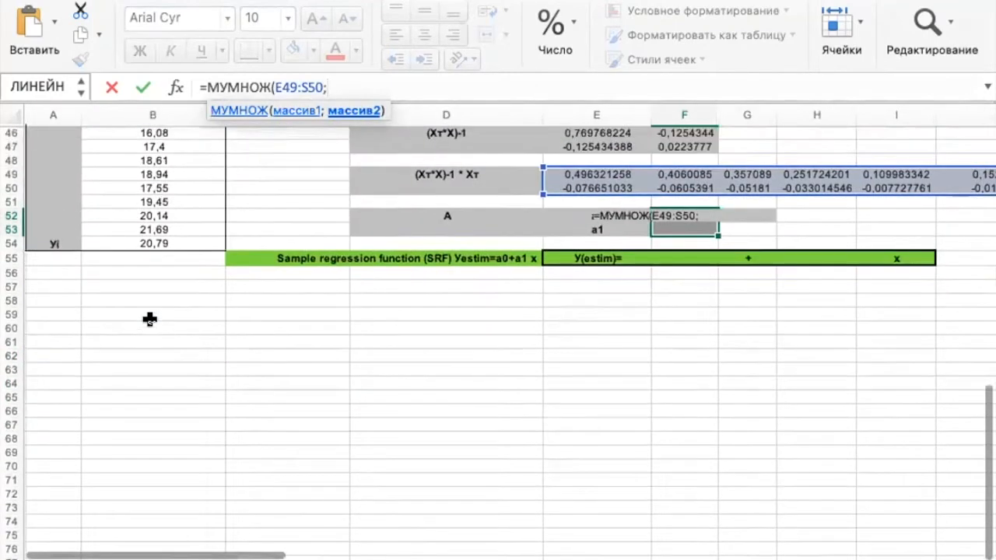
scroll(149, 319, "up", 4)
left_click_drag(175, 206, 162, 401)
type(")")
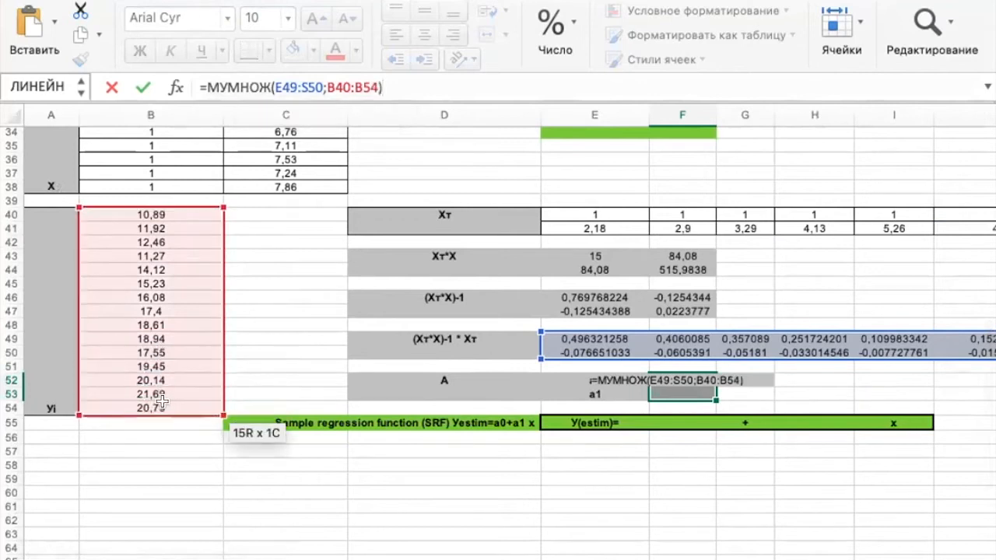
key("ctrl+shift+Return")
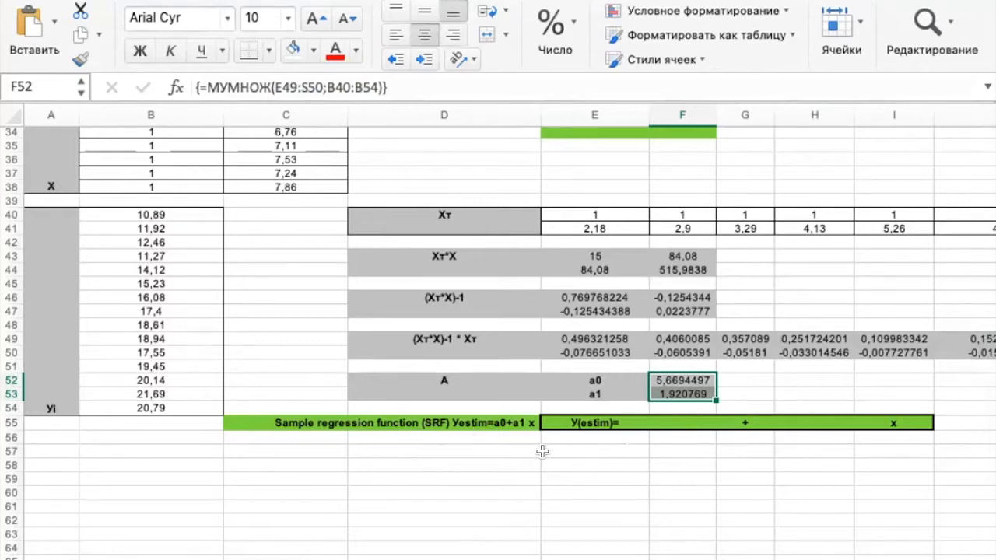
Fill the a0 term of the sample regression function in F55 with the reference =F52.
left_click(508, 422)
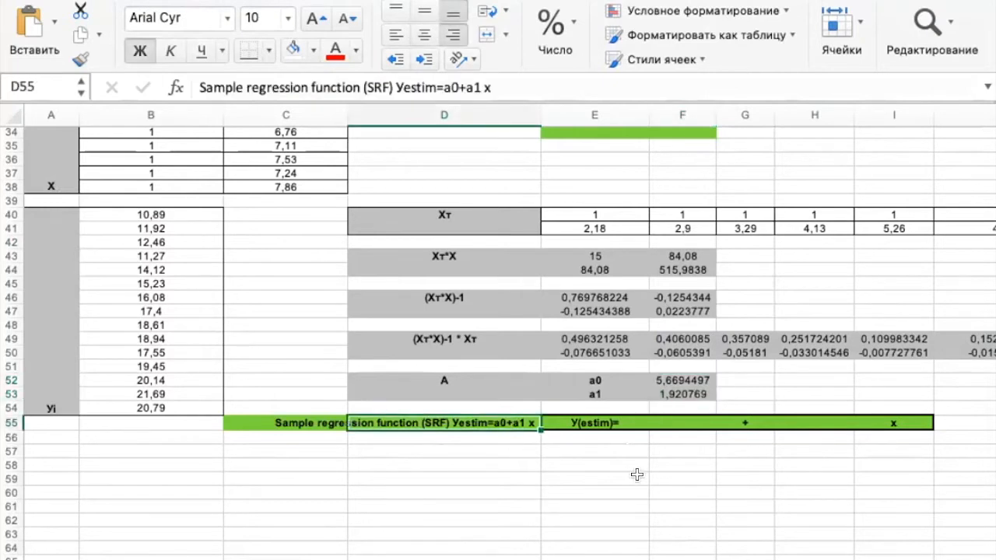
left_click(680, 422)
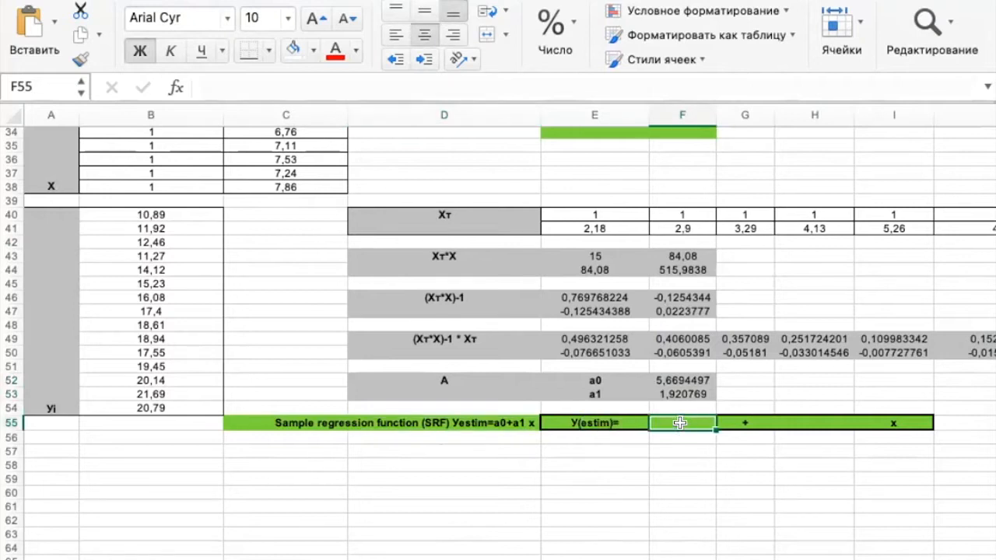
type("=")
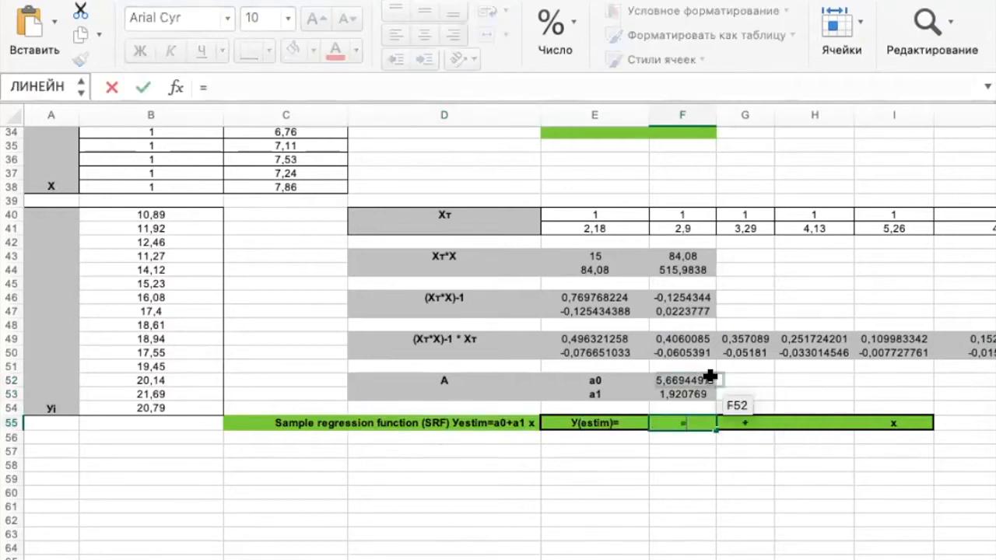
left_click(695, 378)
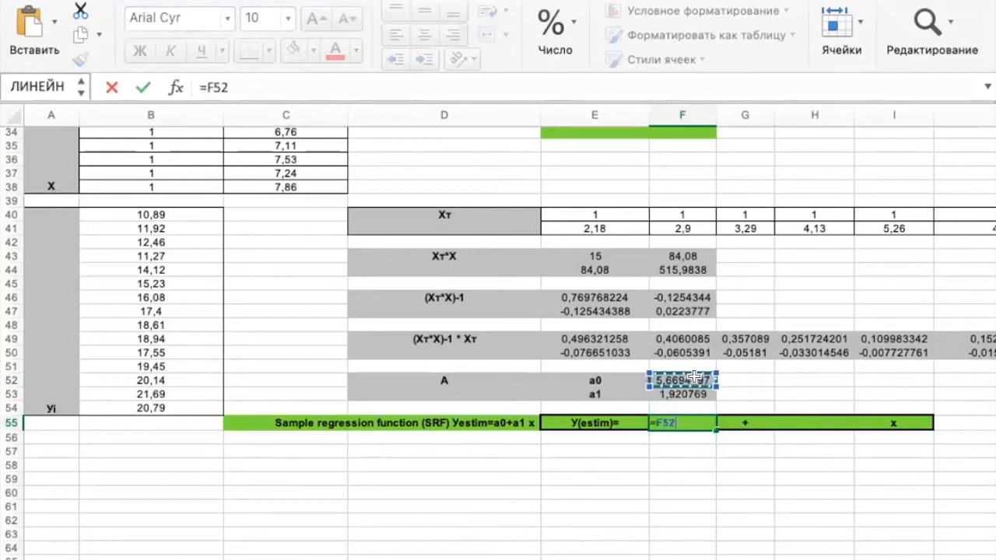
key("Return")
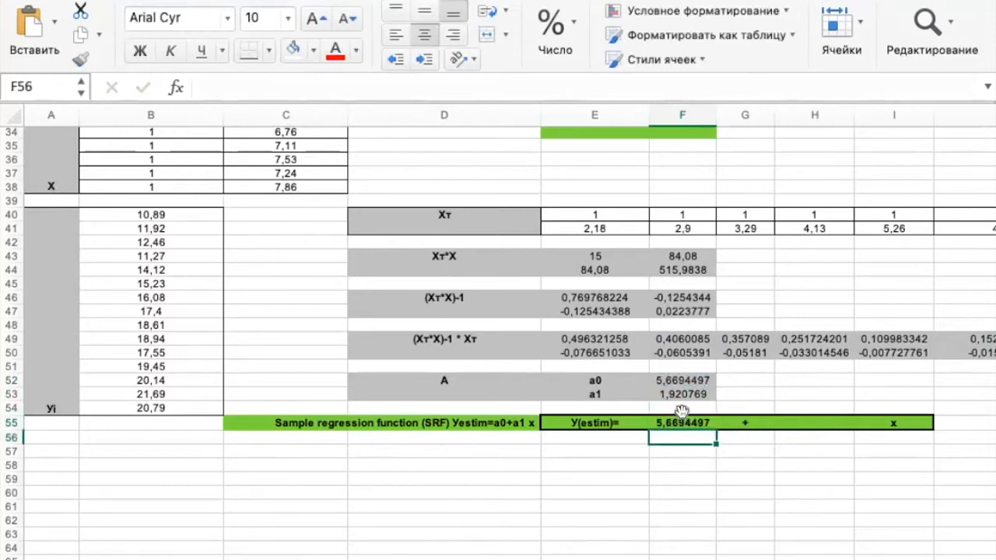
Format the a0 value in F55 to show one decimal place.
left_click(678, 423)
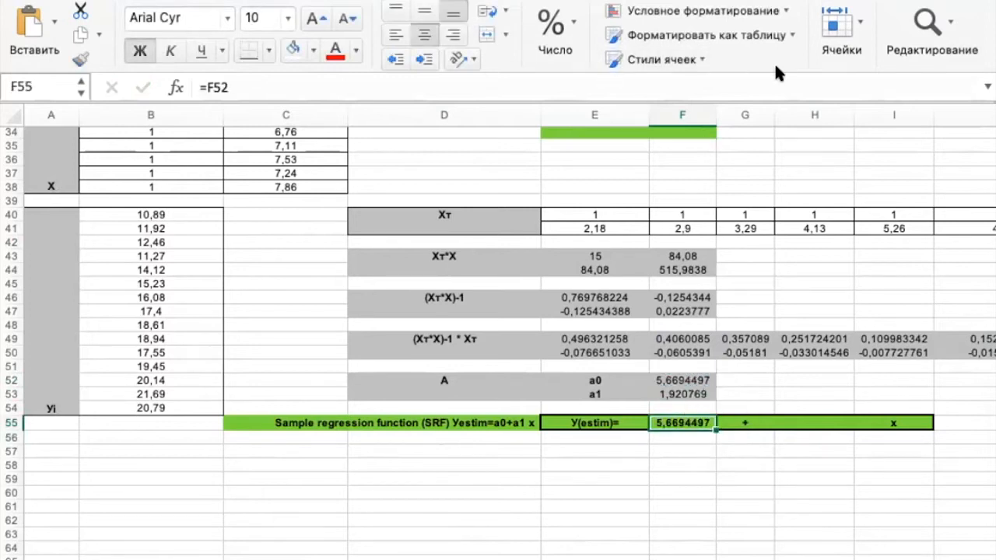
left_click(554, 27)
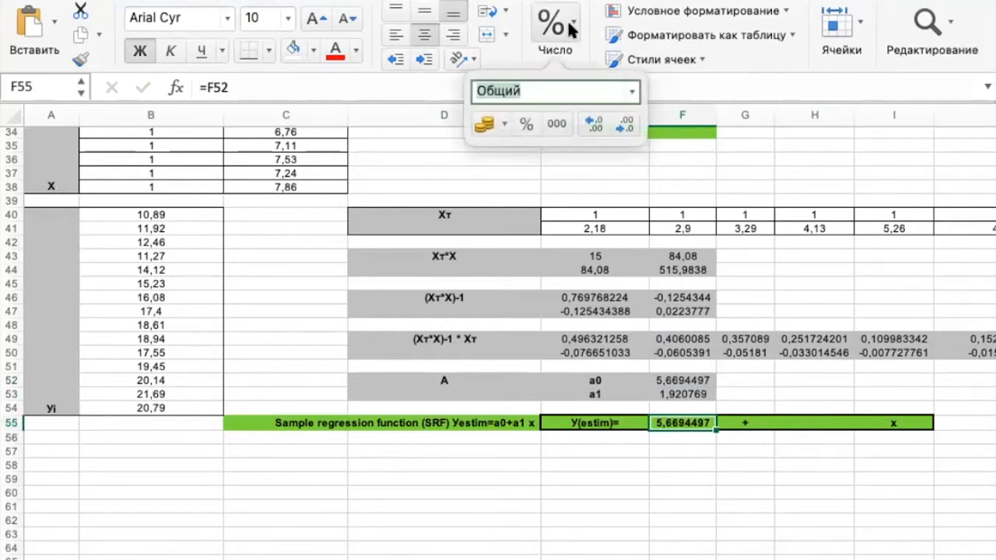
left_click(616, 121)
left_click(617, 121)
left_click(618, 120)
left_click(617, 121)
left_click(617, 121)
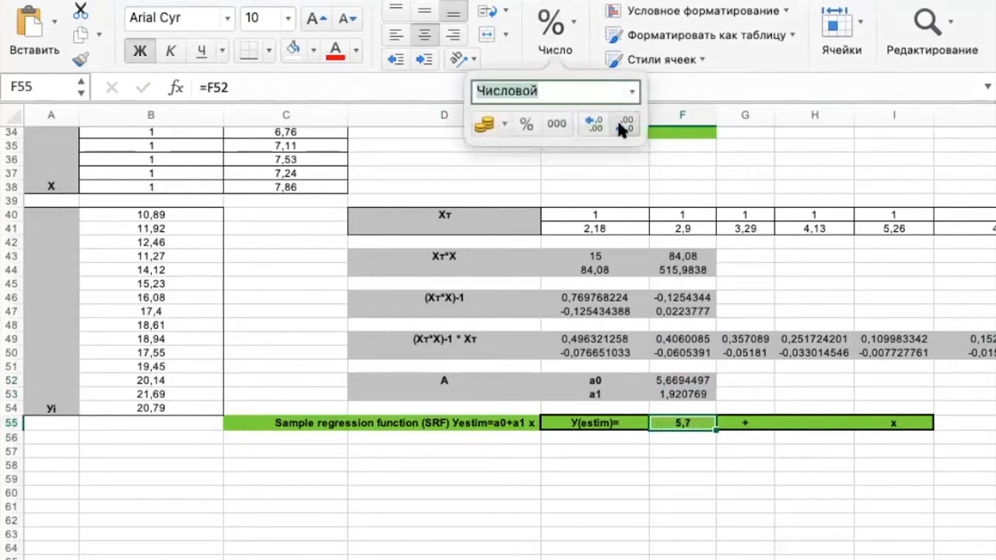
left_click(720, 439)
Fill the a1 term of the sample regression function in H55 with the reference =F53.
left_click(821, 420)
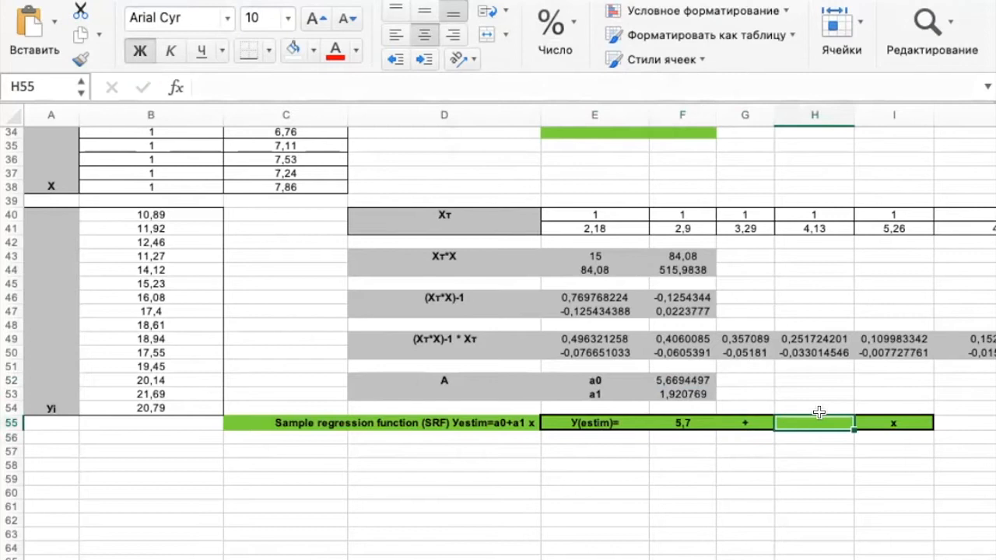
type("=")
left_click(688, 392)
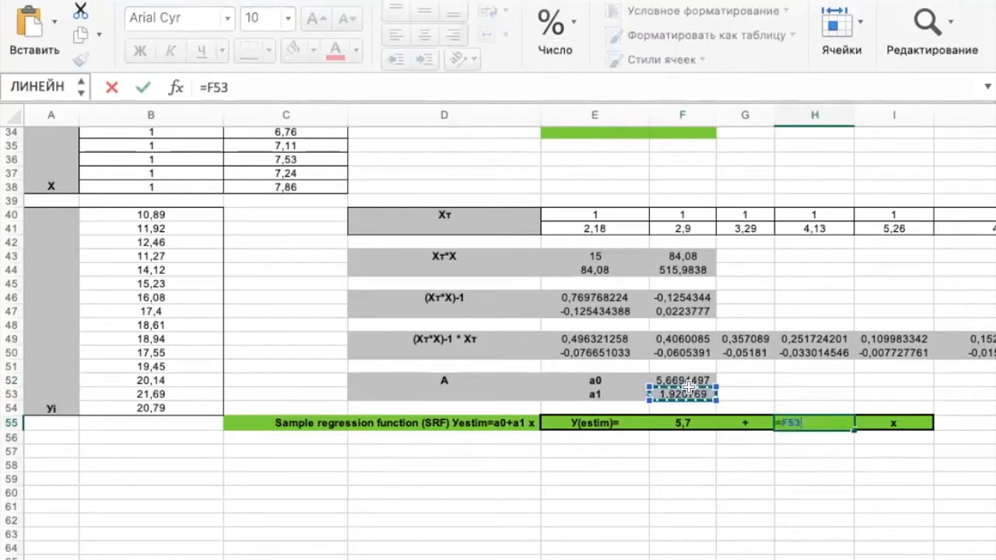
key("Return")
Format the a1 value in H55 to show one decimal place.
left_click(819, 417)
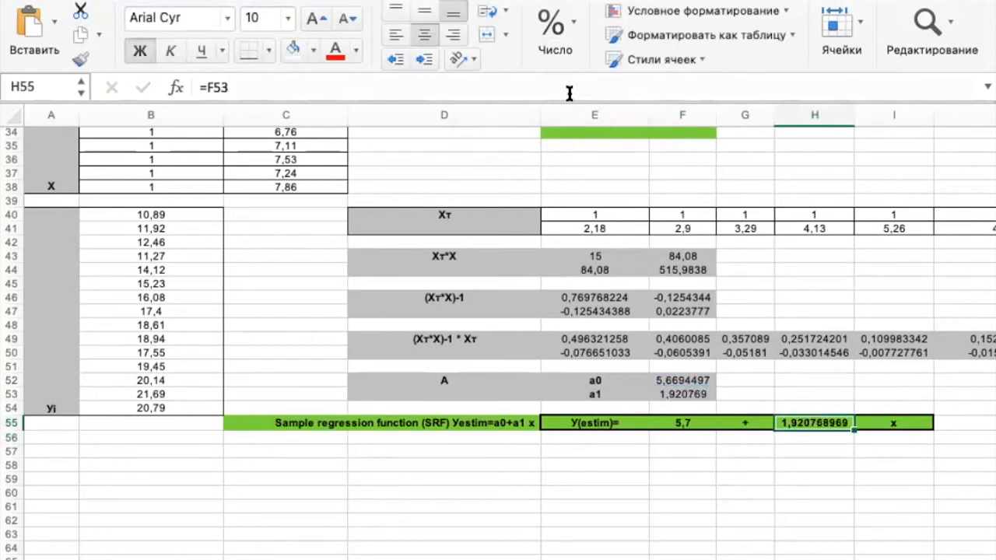
left_click(557, 31)
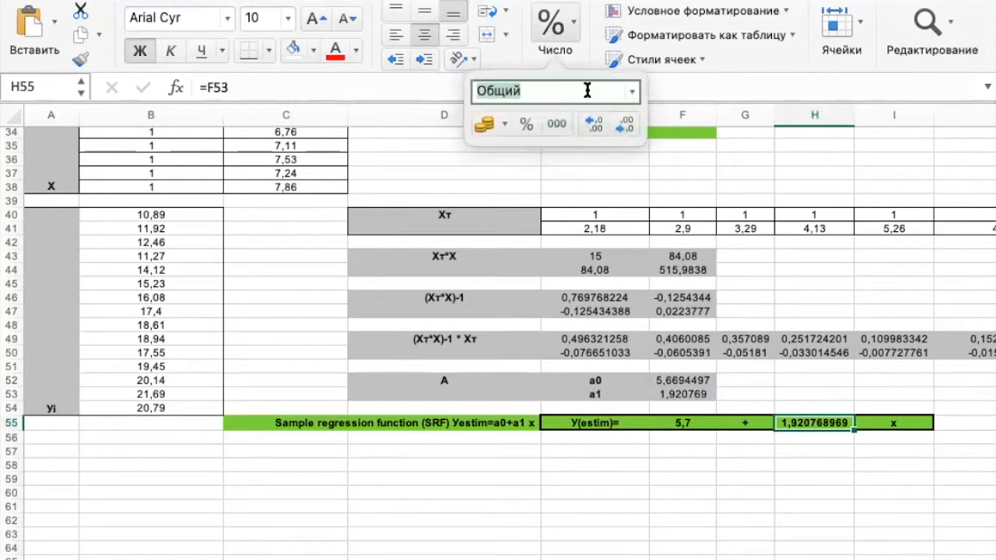
left_click(622, 125)
left_click(622, 125)
left_click(623, 125)
left_click(622, 125)
left_click(622, 124)
left_click(623, 124)
left_click(623, 125)
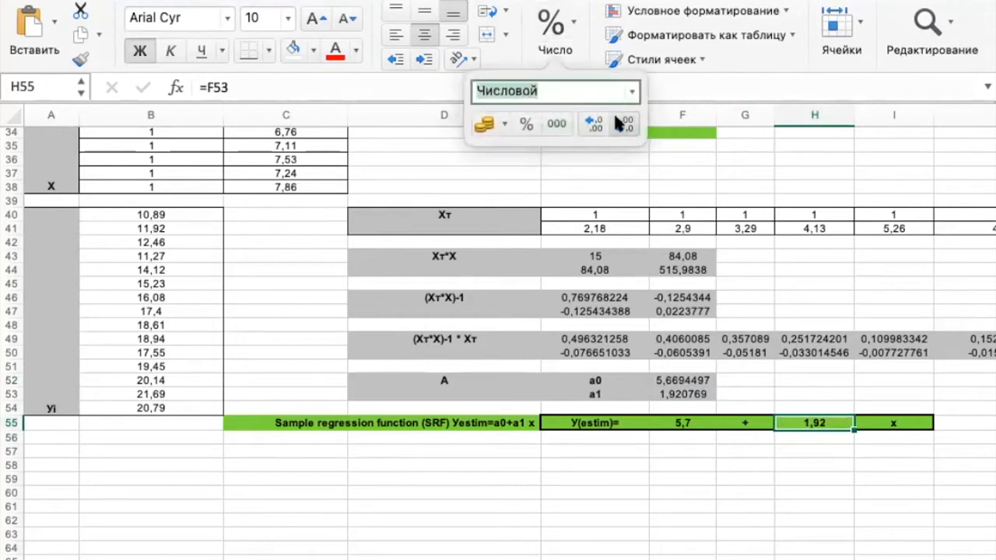
left_click(585, 434)
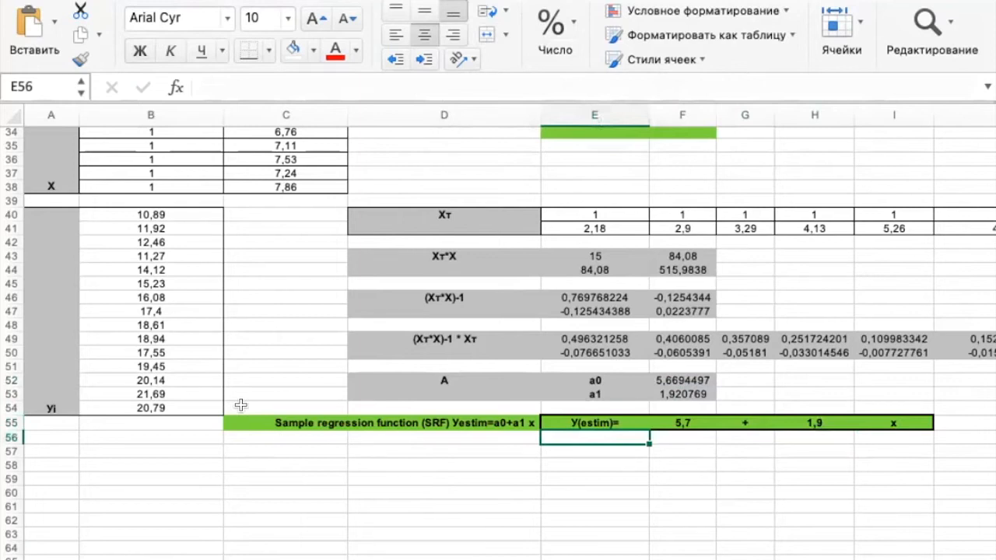
Go to the section 1.2 heading and examine its system of normal equations for the OLS regression function.
scroll(241, 405, "up", 10)
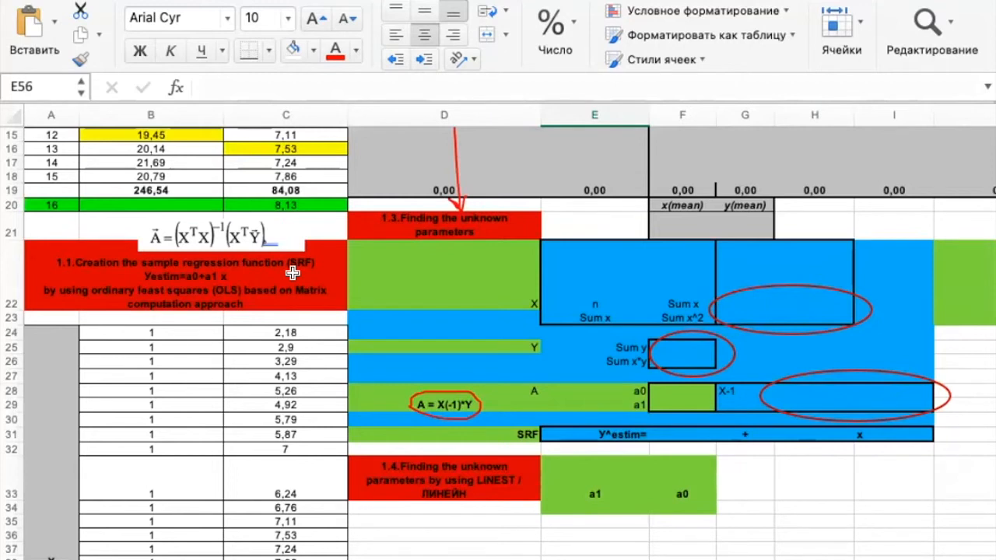
scroll(379, 243, "up", 5)
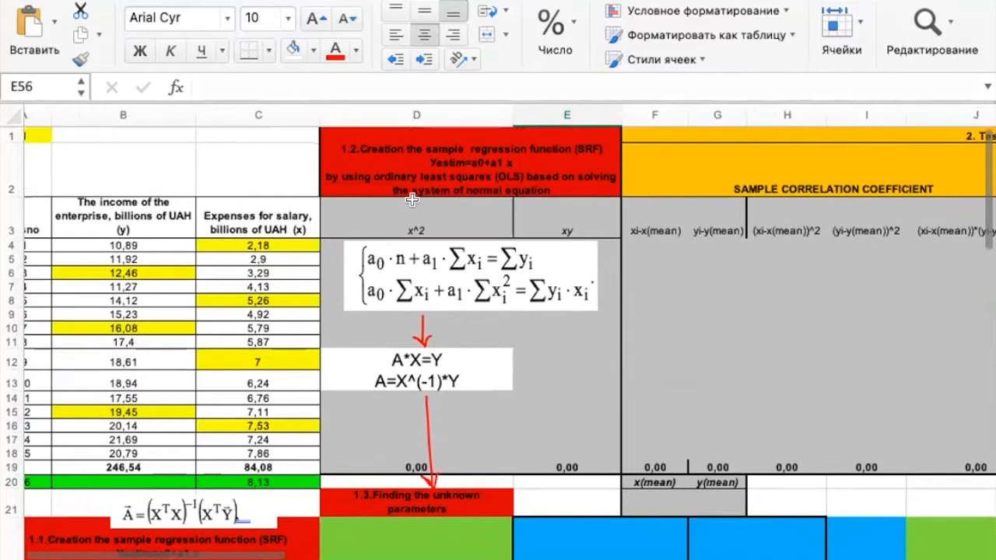
left_click(410, 168)
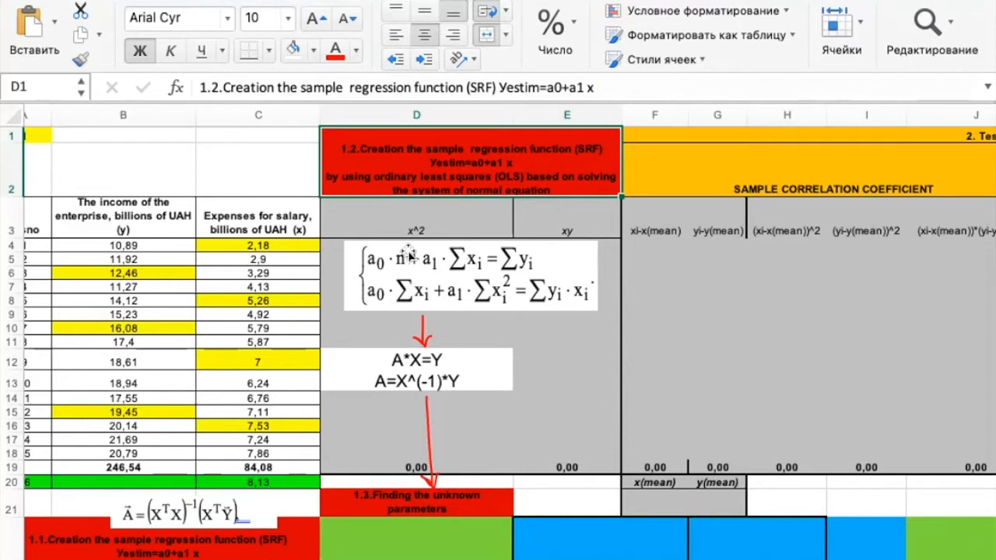
Examine the normal equations, the matrix form A=X^(-1)*Y, the finished matrix-approach result and the layout of section 1.3.
scroll(467, 312, "down", 15)
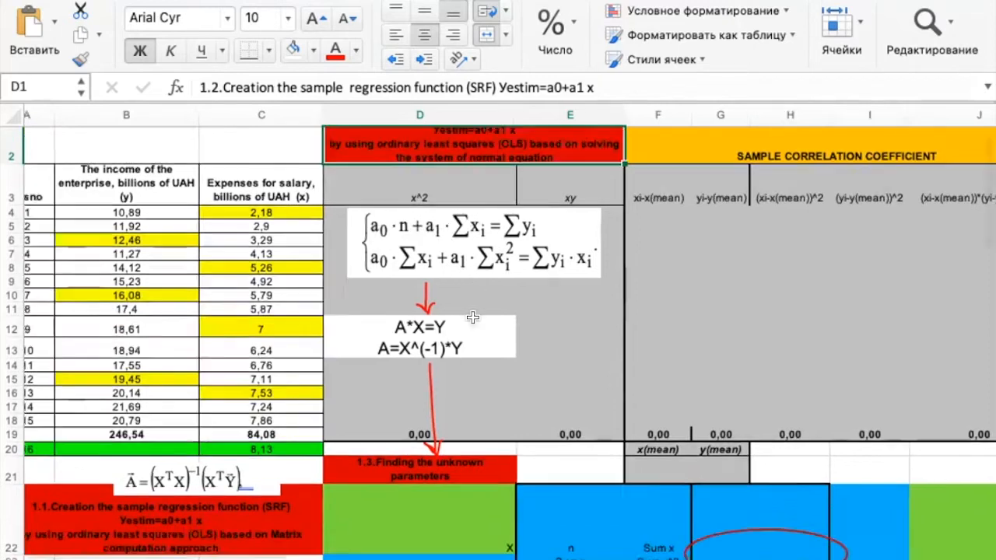
scroll(474, 318, "up", 3)
scroll(473, 318, "right", 2)
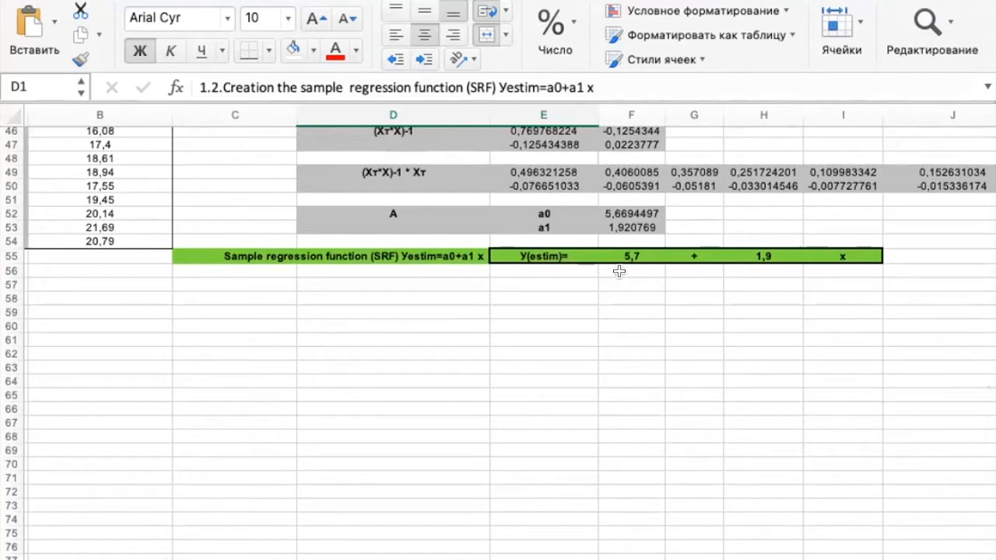
scroll(619, 271, "up", 15)
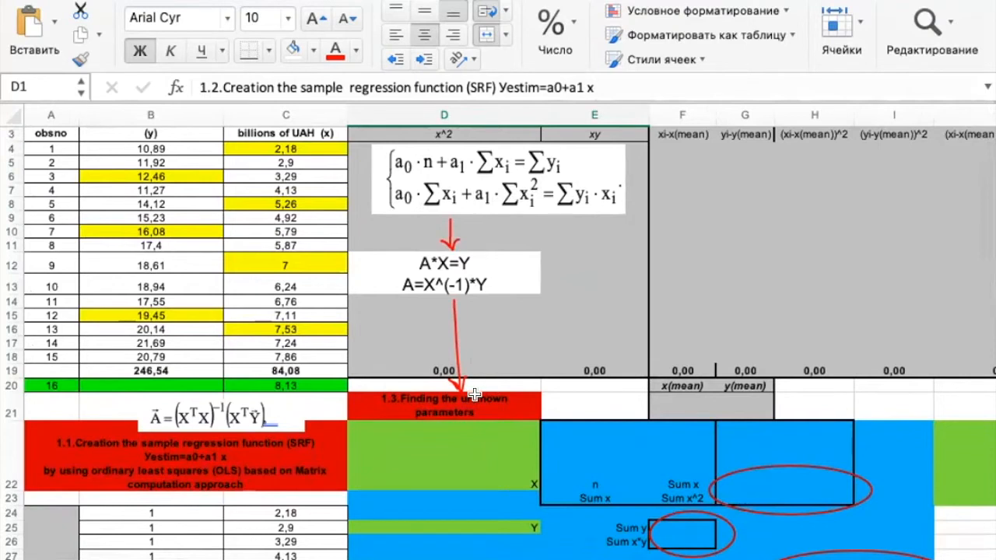
scroll(471, 453, "down", 3)
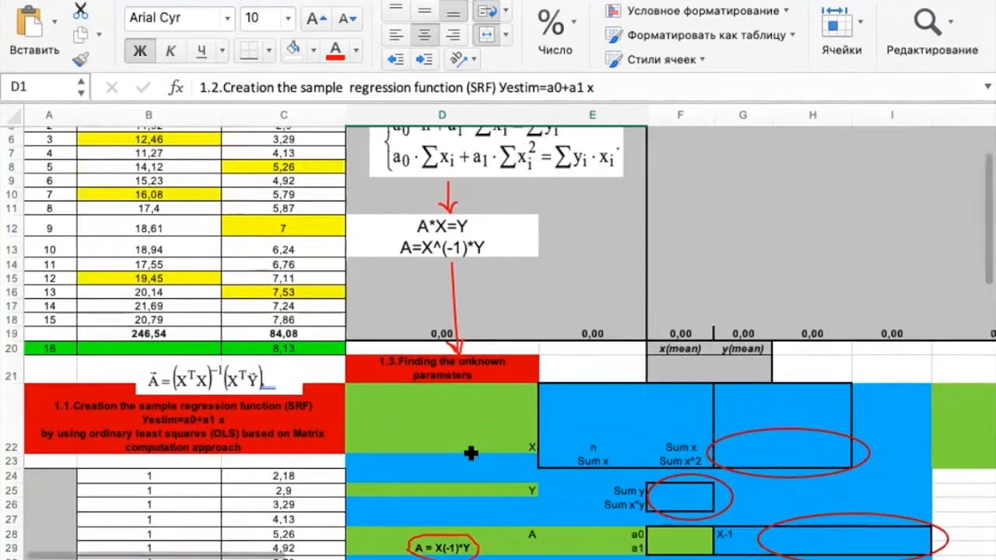
scroll(471, 453, "up", 3)
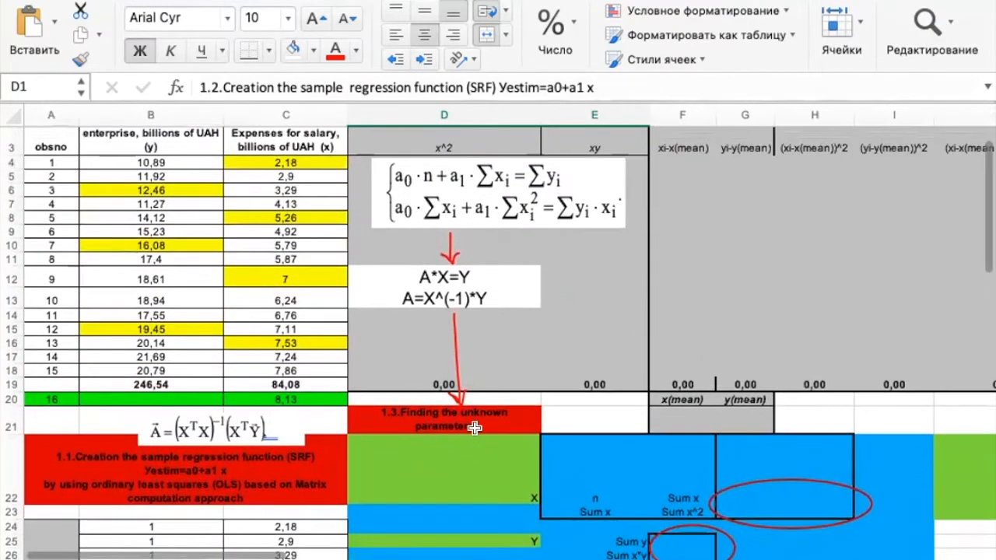
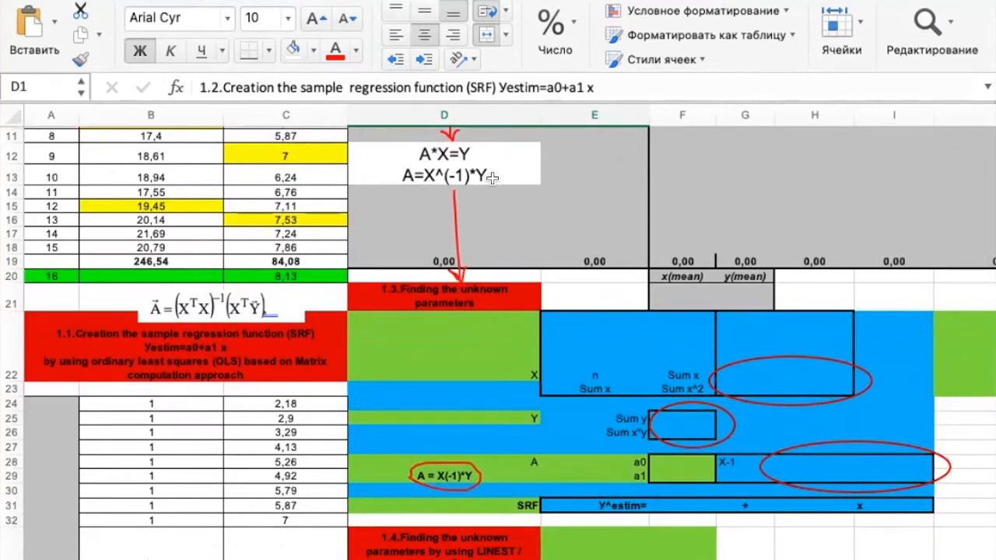
scroll(493, 179, "up", 3)
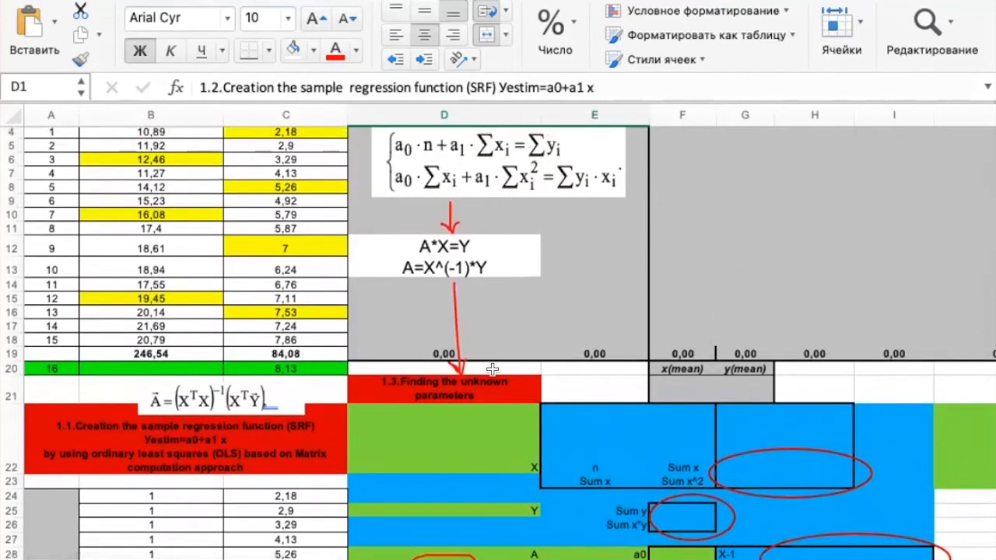
scroll(493, 392, "down", 5)
scroll(493, 391, "right", 2)
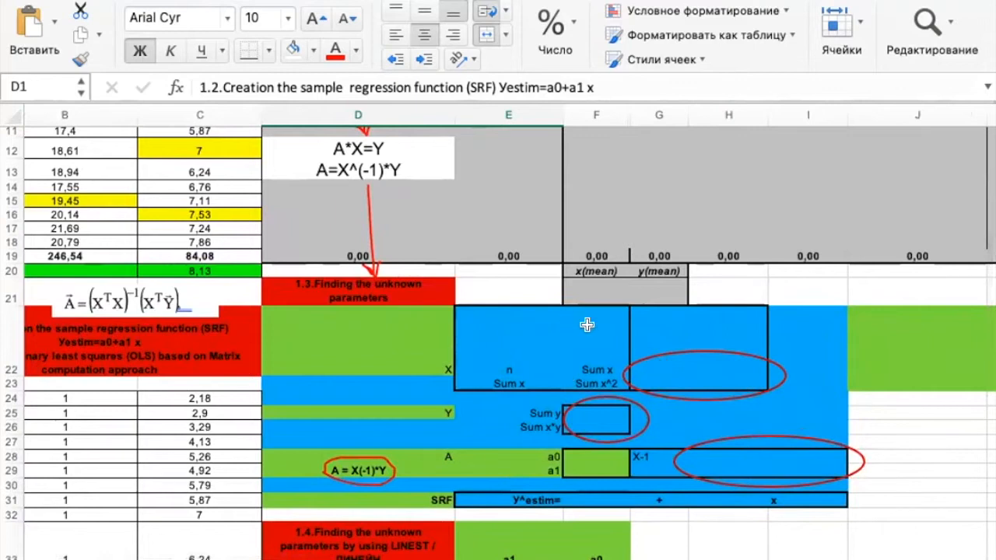
Fill the n element of matrix X in G22 with a reference to the last observation number, =A18.
left_click(422, 351)
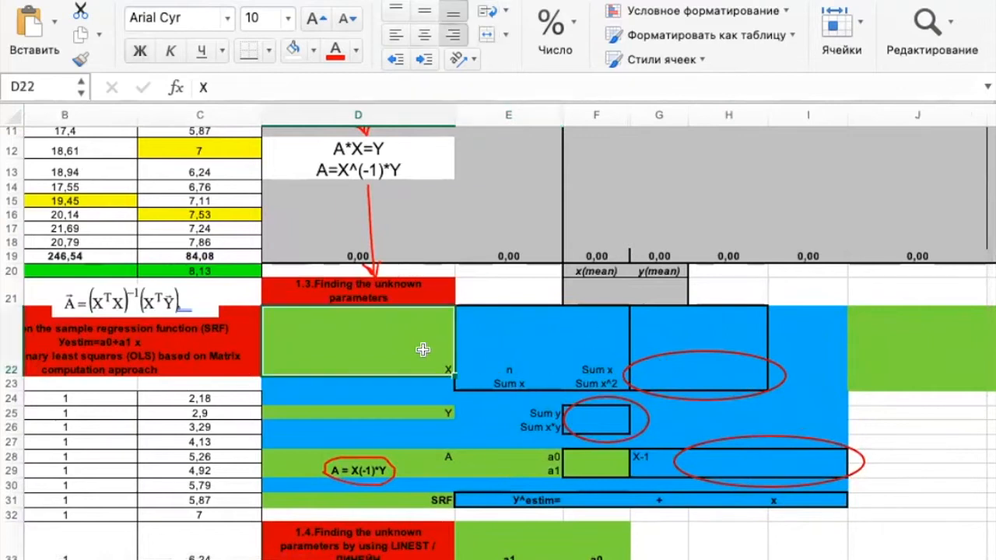
left_click_drag(501, 344, 584, 374)
left_click(651, 369)
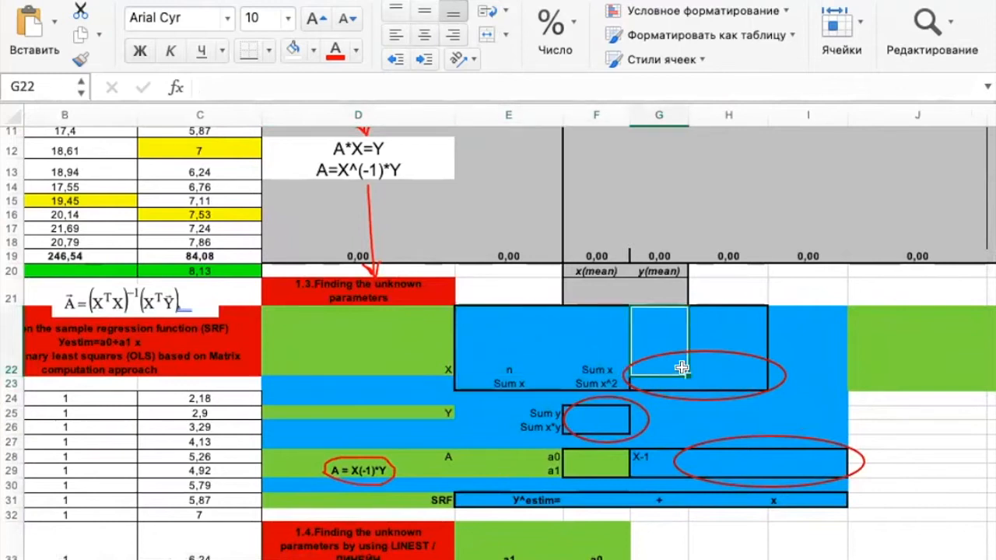
type("=")
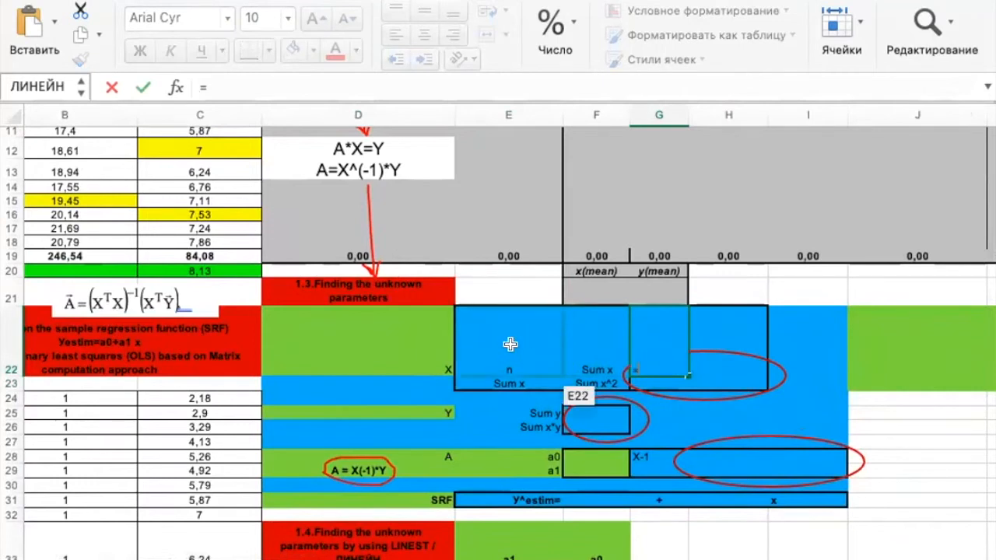
scroll(311, 345, "left", 2)
scroll(312, 344, "up", 1)
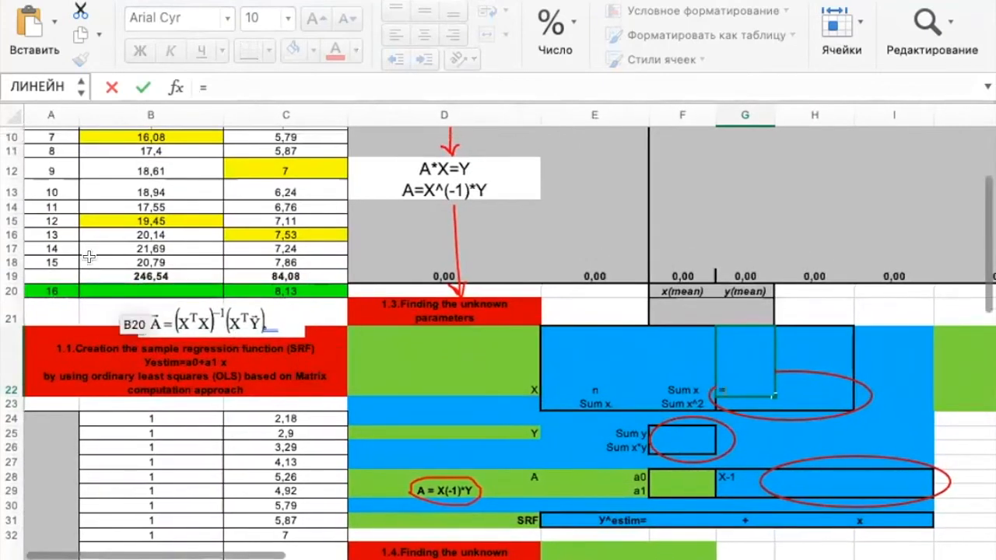
left_click(56, 263)
key("Return")
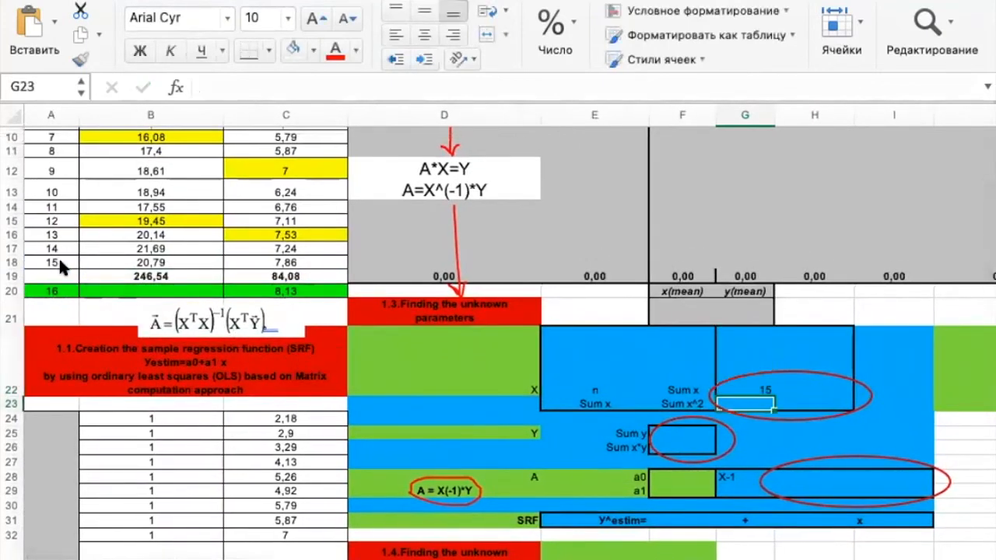
Check the salary expenses sum formula in C19 and fill the Sum x element in H22 with the reference =C19.
left_click(682, 367)
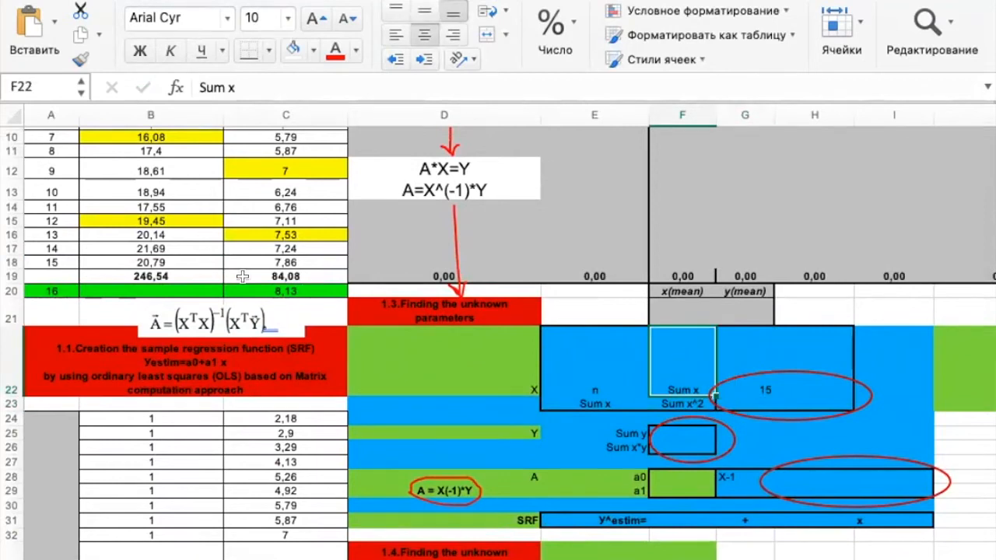
scroll(159, 220, "up", 5)
scroll(159, 221, "down", 2)
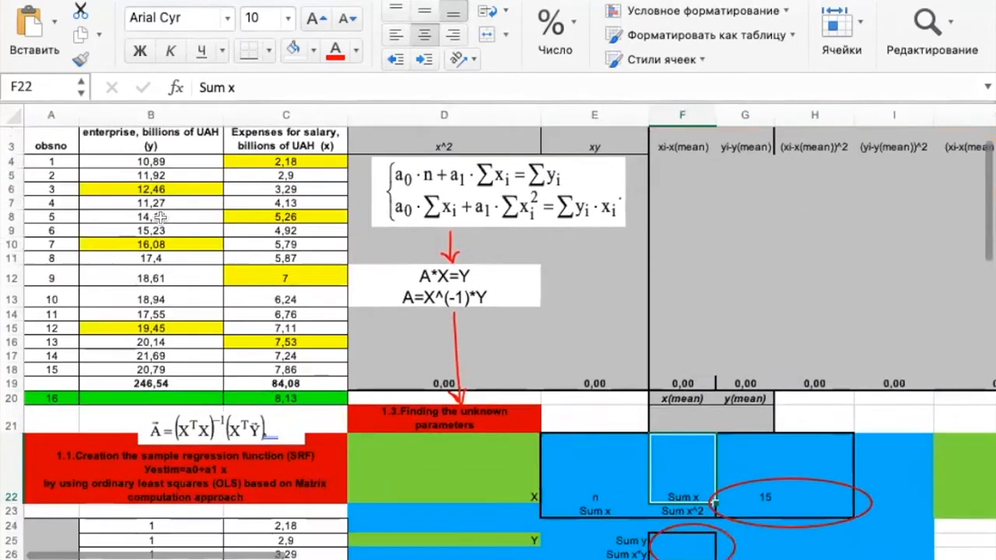
double_click(290, 383)
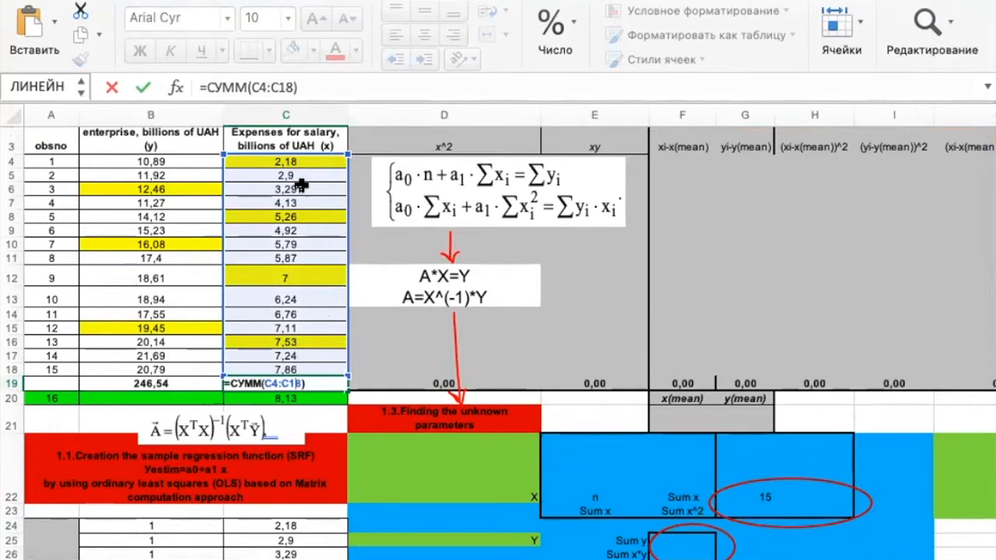
key("ctrl+Return")
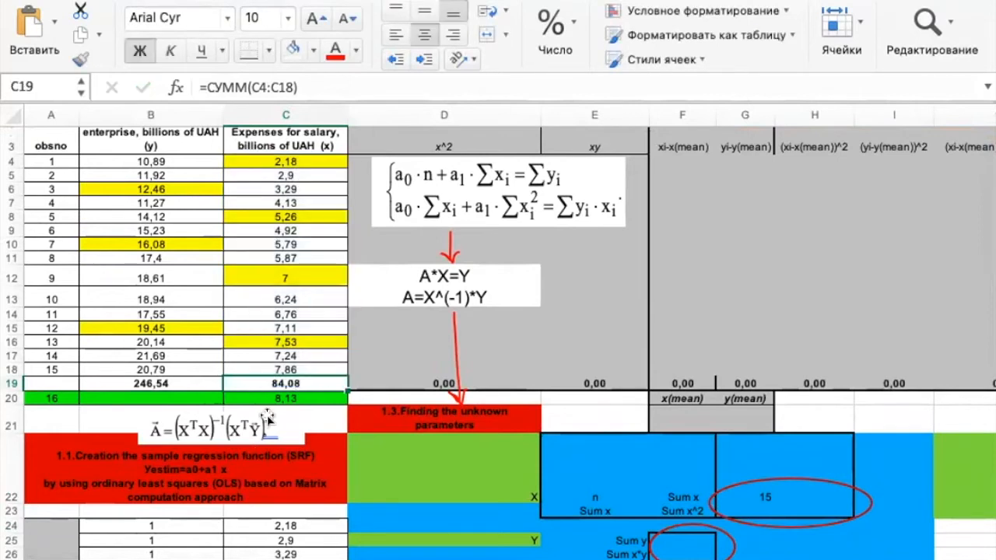
left_click(810, 486)
type("=")
left_click(304, 382)
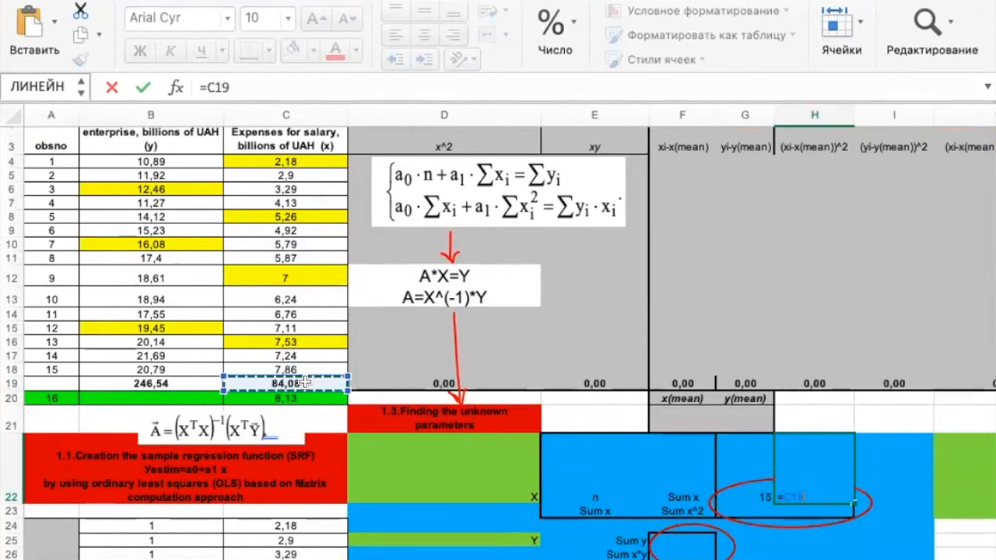
key("Return")
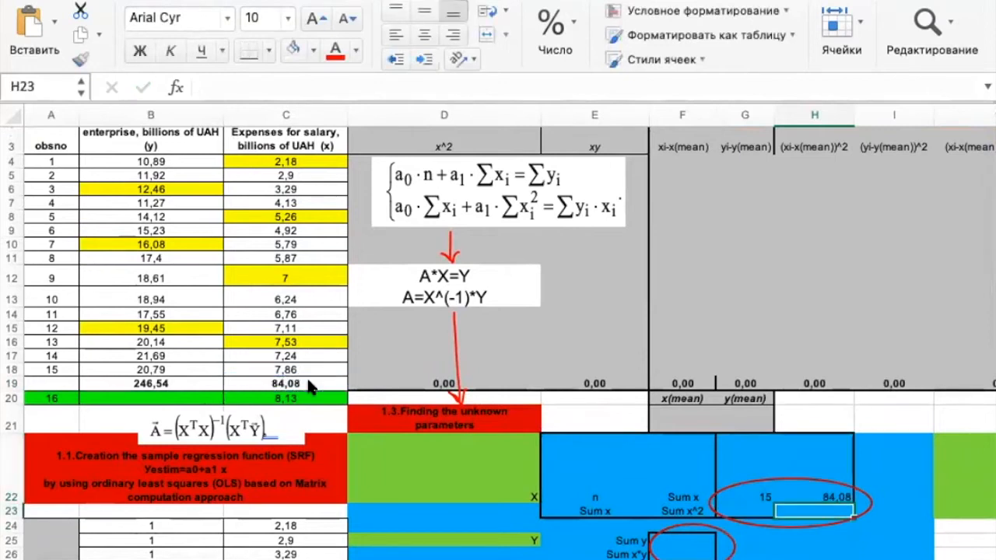
Fill the second-row Sum x element of matrix X in G23 with the reference =H22.
left_click(740, 506)
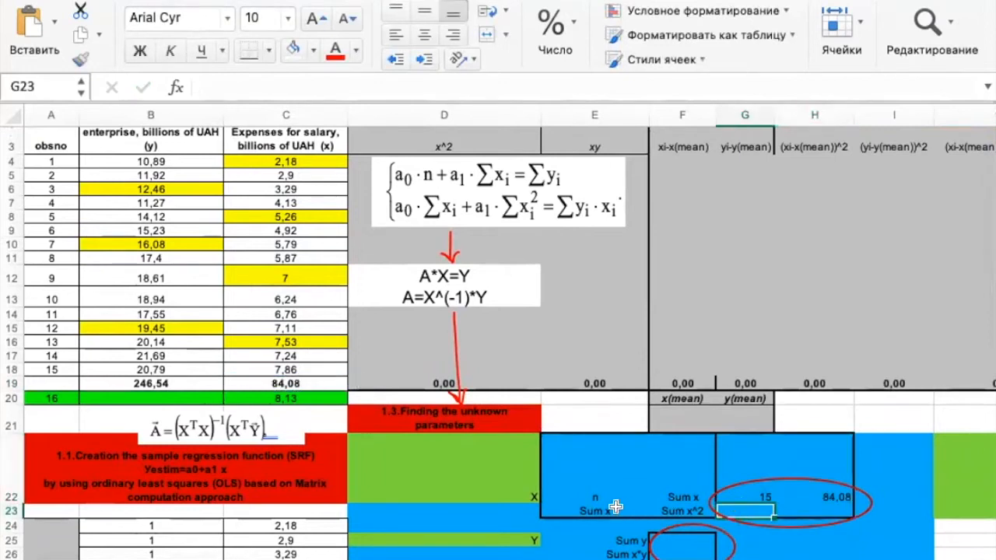
type("=")
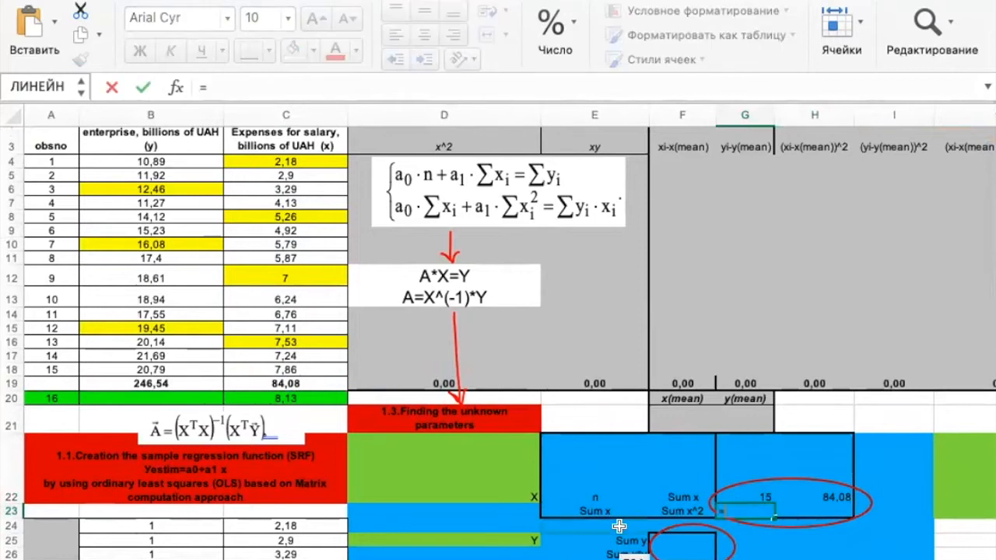
left_click(830, 485)
key("Return")
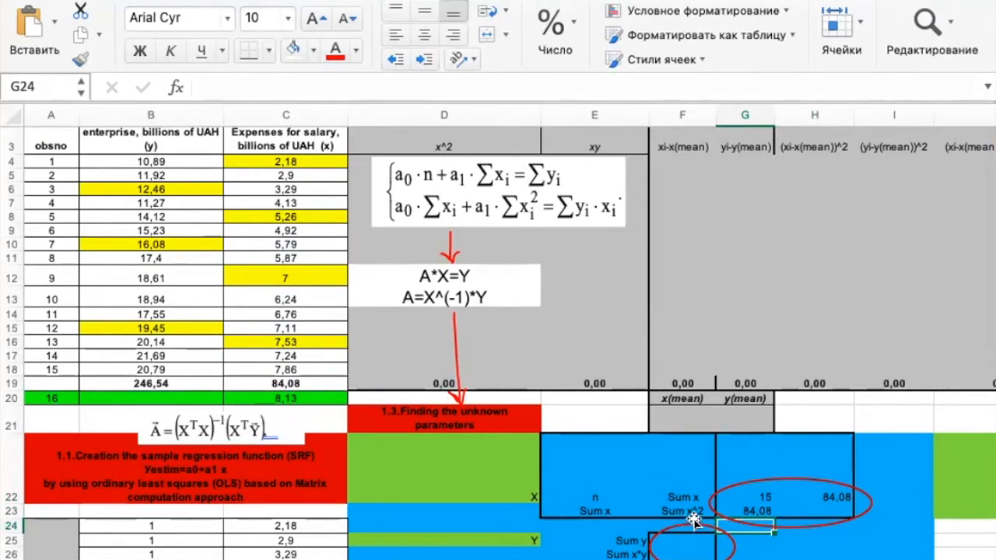
Delete the normal-equations picture, the matrix formula box and the red arrows covering the x^2 and xy columns.
left_click(402, 181)
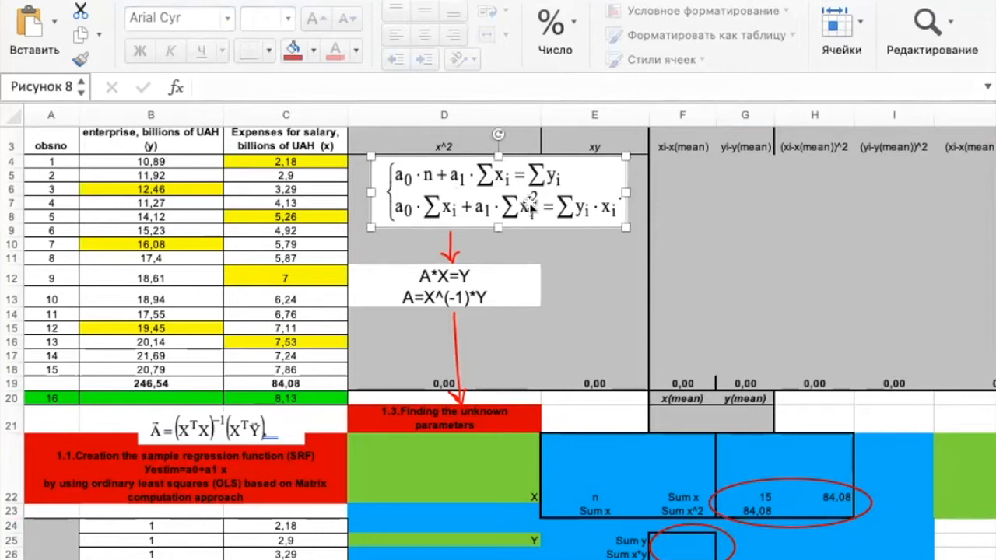
key("Delete")
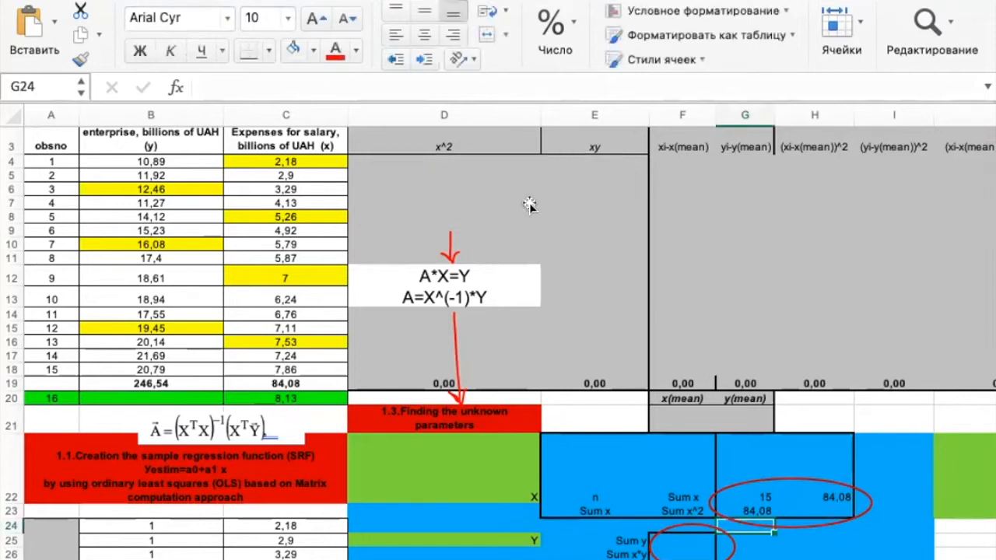
left_click(450, 237)
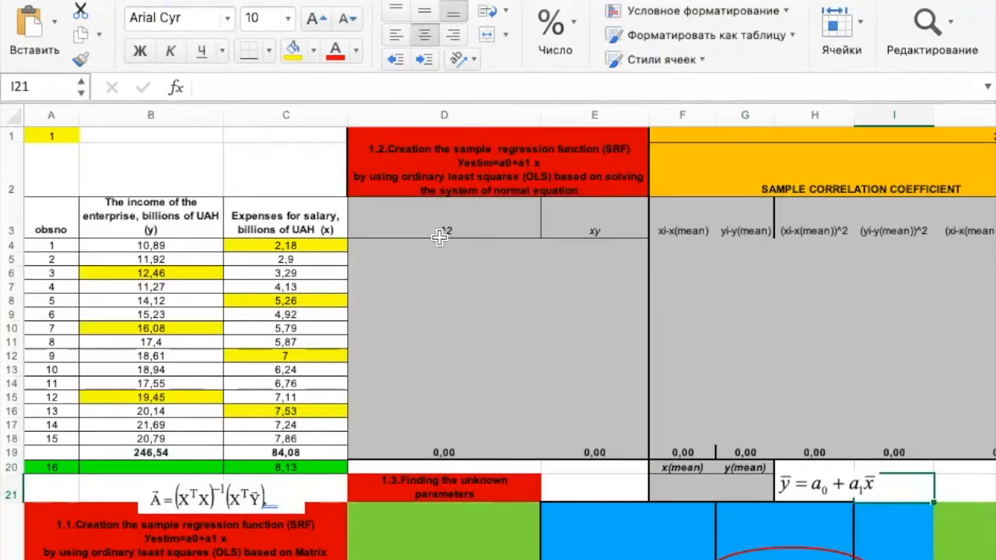
Calculate x^2 in D4 with the formula =C4^2 and fill it down through D18.
left_click(441, 246)
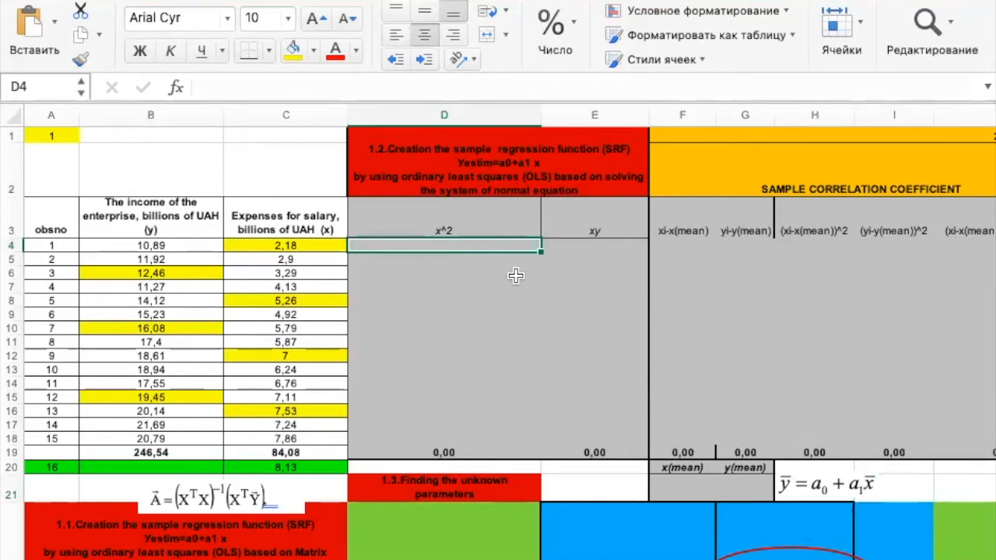
type("=")
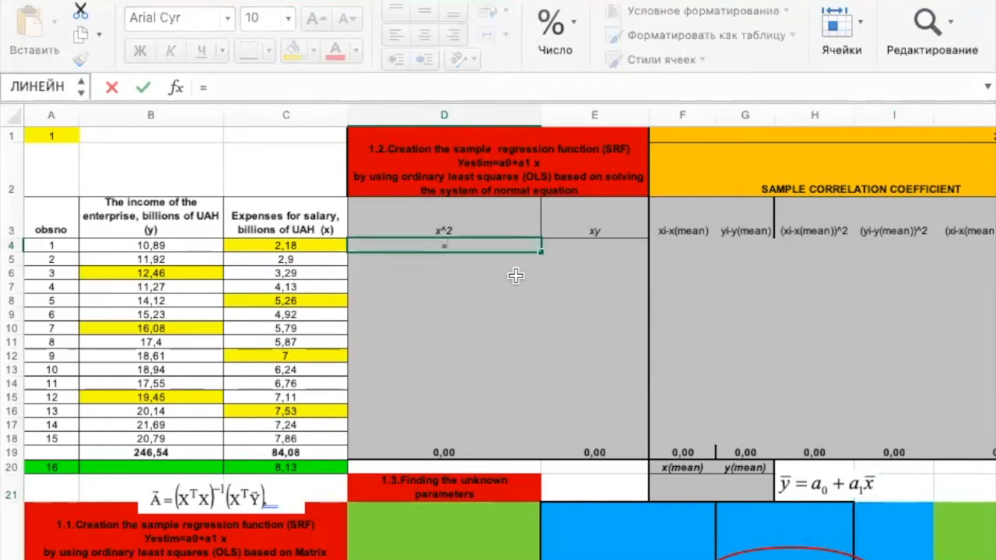
left_click(315, 246)
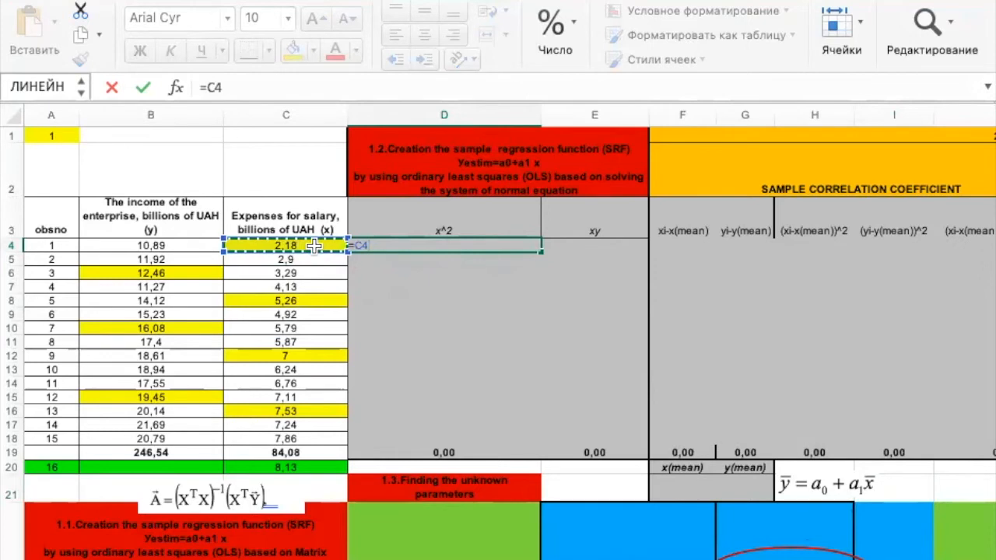
type("^2")
key("Return")
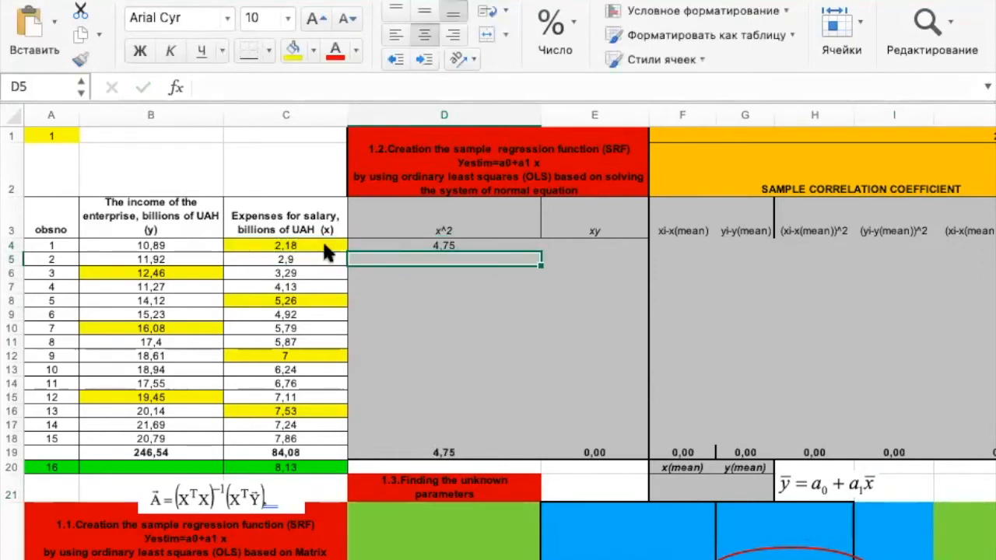
left_click(533, 245)
left_click_drag(533, 245, 483, 441)
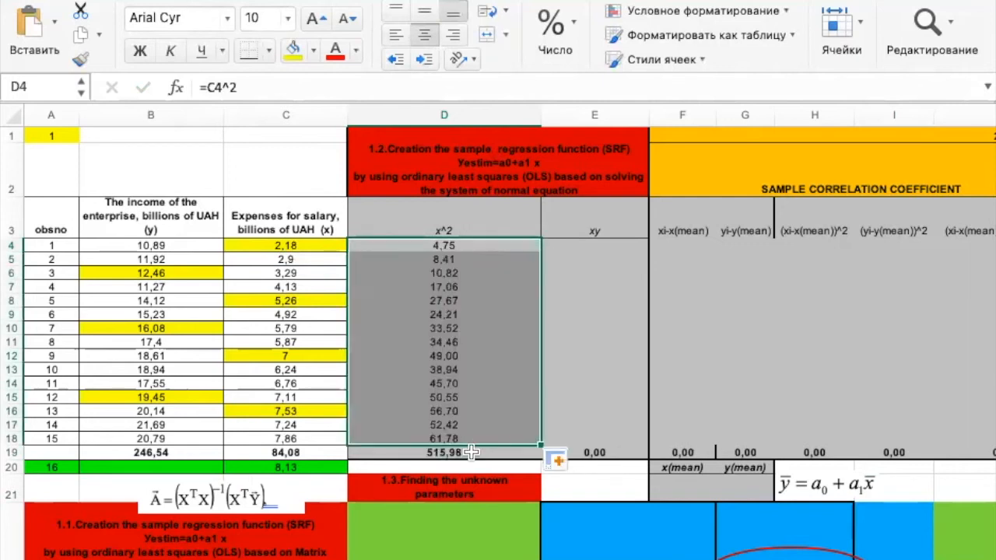
Check the x^2 column's sum formula in D19 and fill the Sum x^2 element in H23 with the reference =D19.
left_click(458, 453)
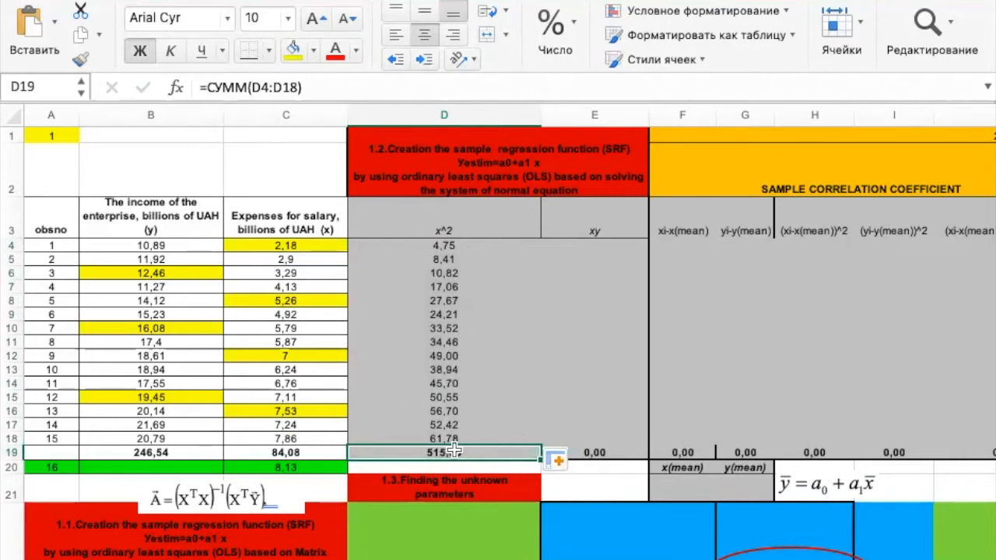
scroll(452, 405, "down", 5)
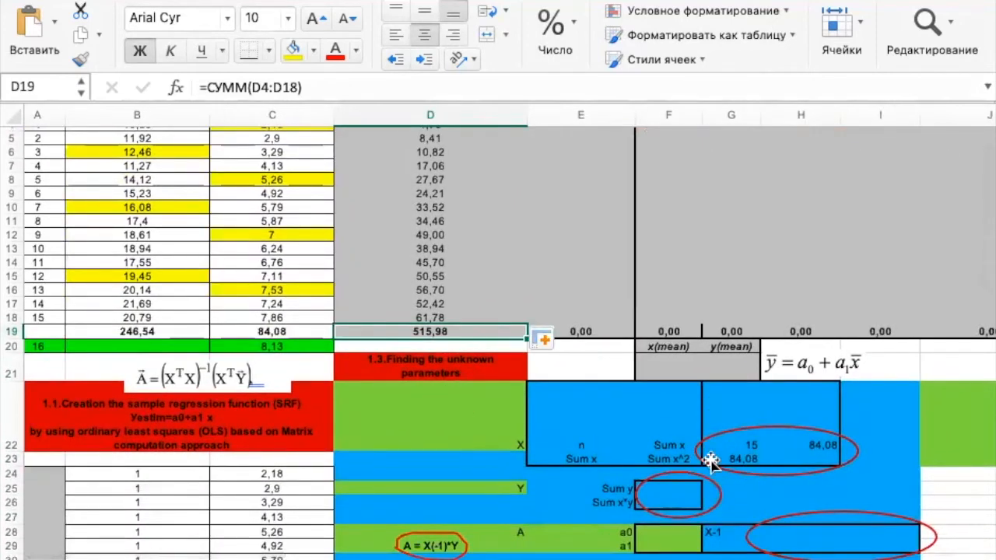
left_click(808, 460)
type("=")
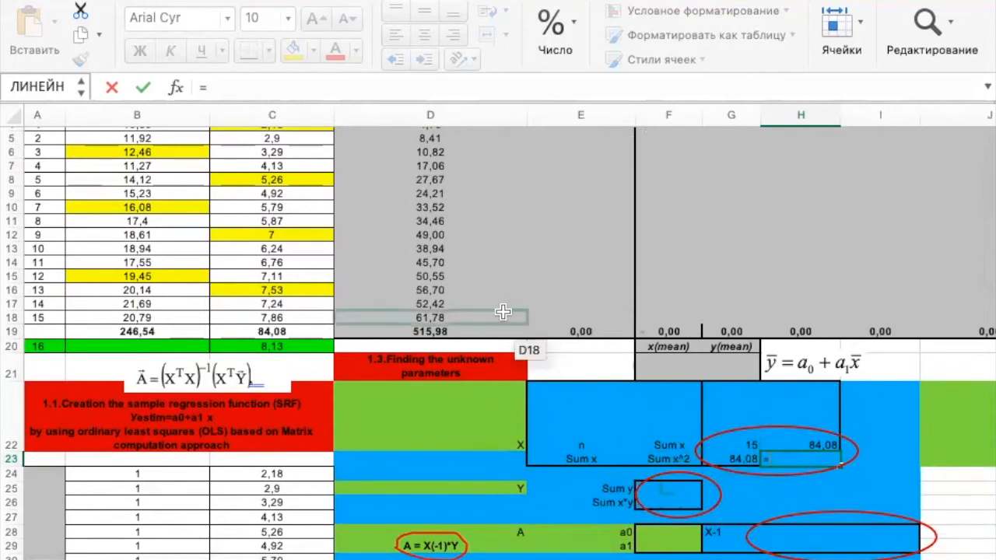
left_click(449, 334)
key("Return")
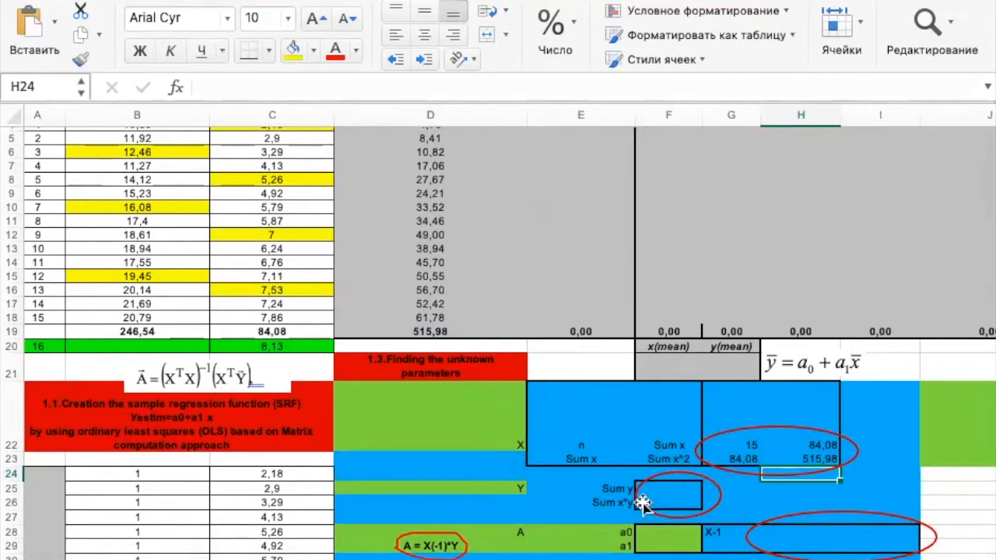
Fill the Sum y element of matrix Y in F25 with the reference =B19.
left_click(677, 493)
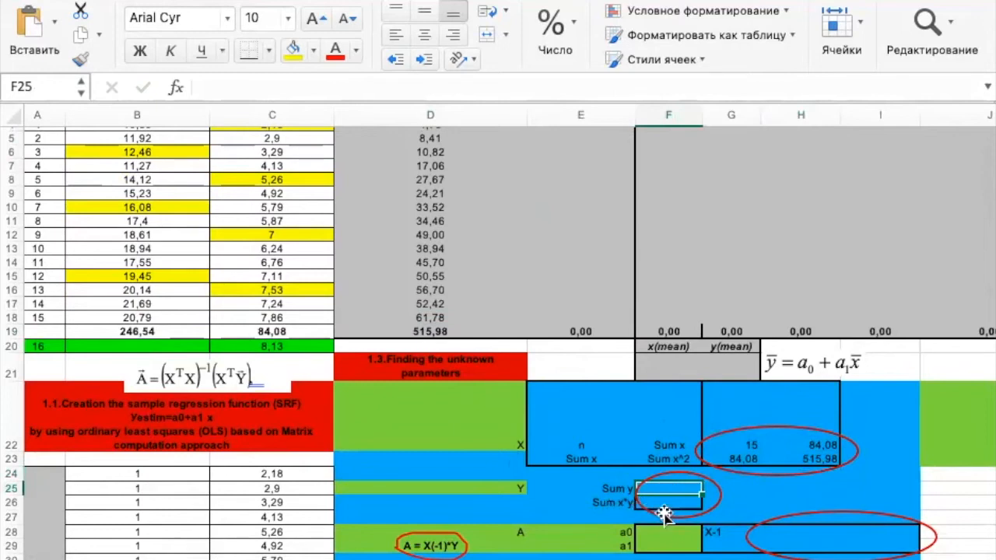
type("=")
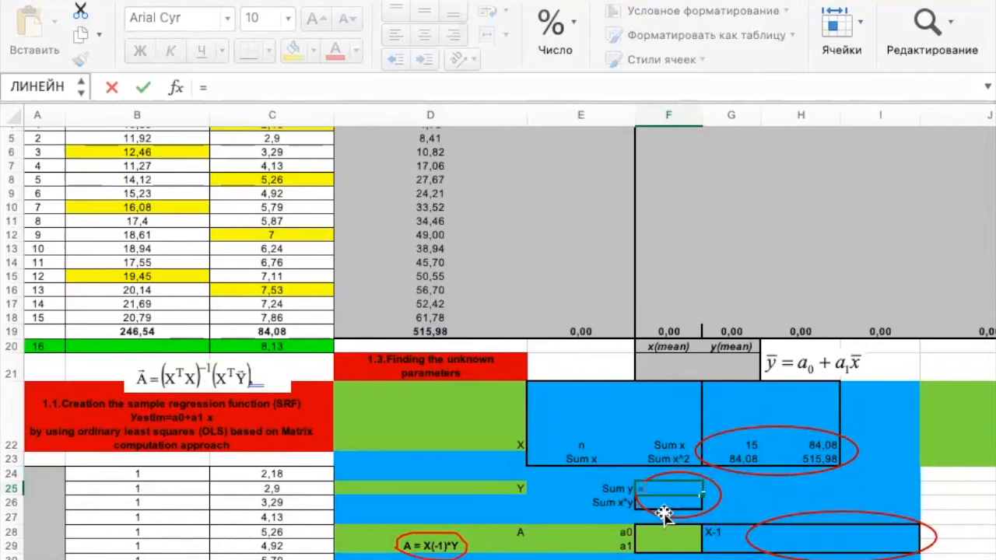
scroll(137, 294, "up", 3)
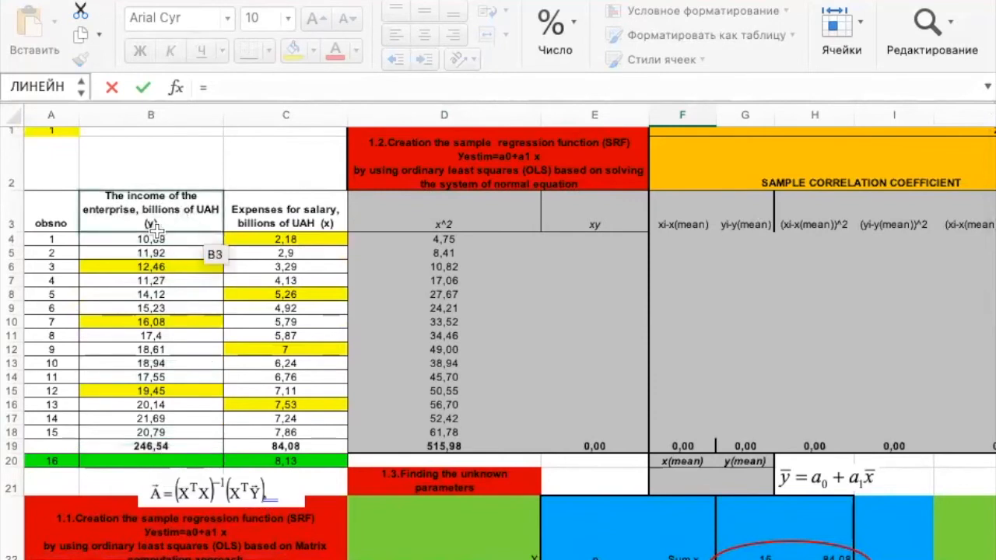
left_click(165, 446)
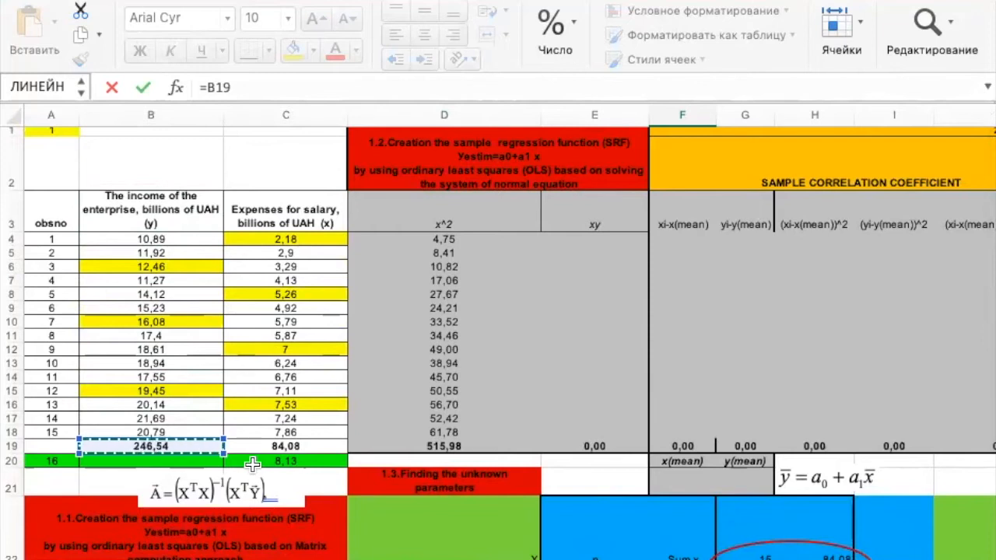
key("Return")
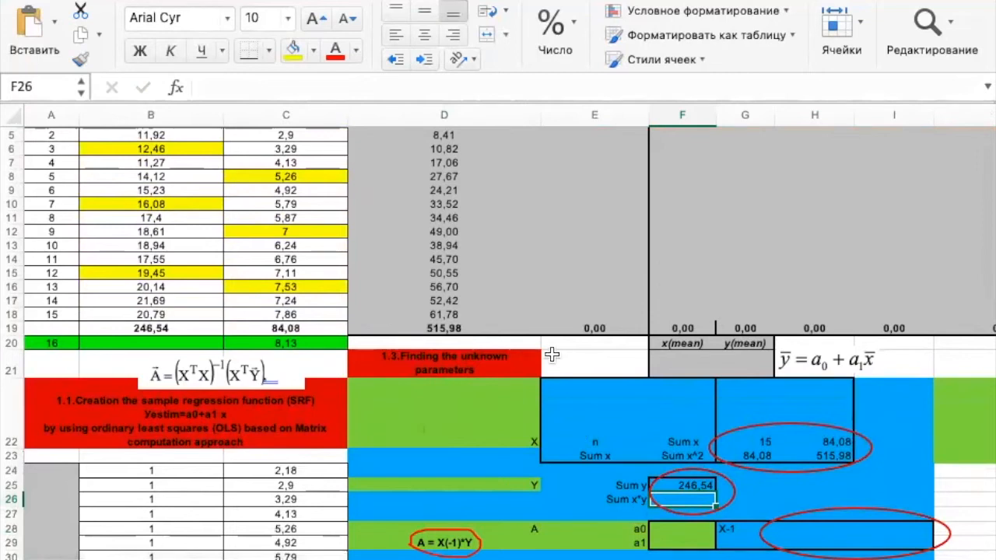
Calculate xy in E4 with the formula =C4*B4 and fill it down through E18.
scroll(553, 354, "up", 5)
left_click(587, 246)
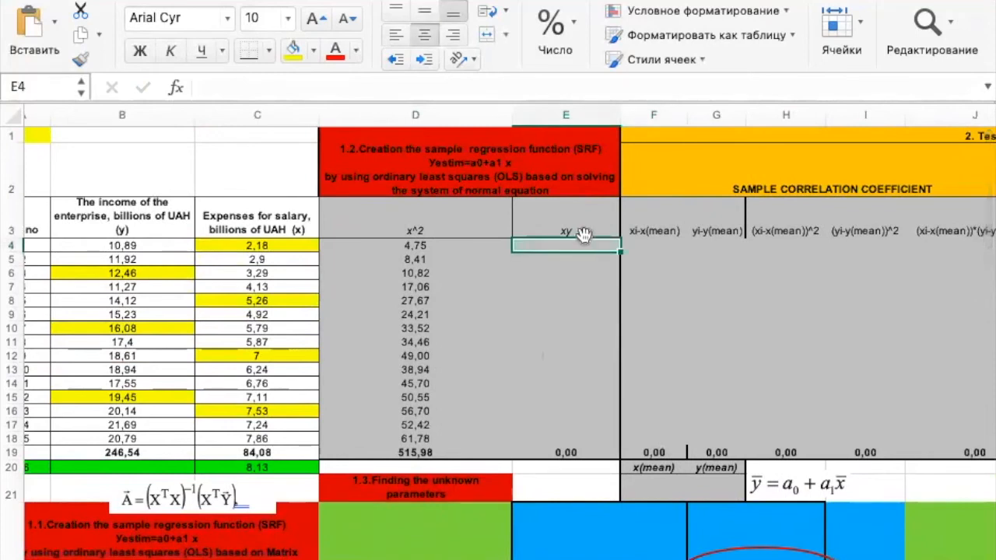
type("=")
left_click(290, 249)
type("*")
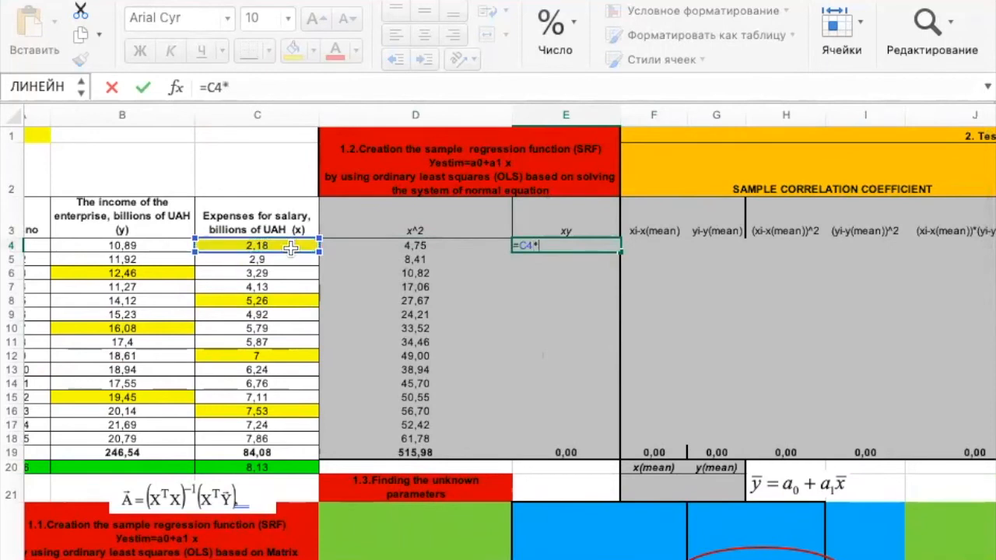
left_click(121, 246)
key("Return")
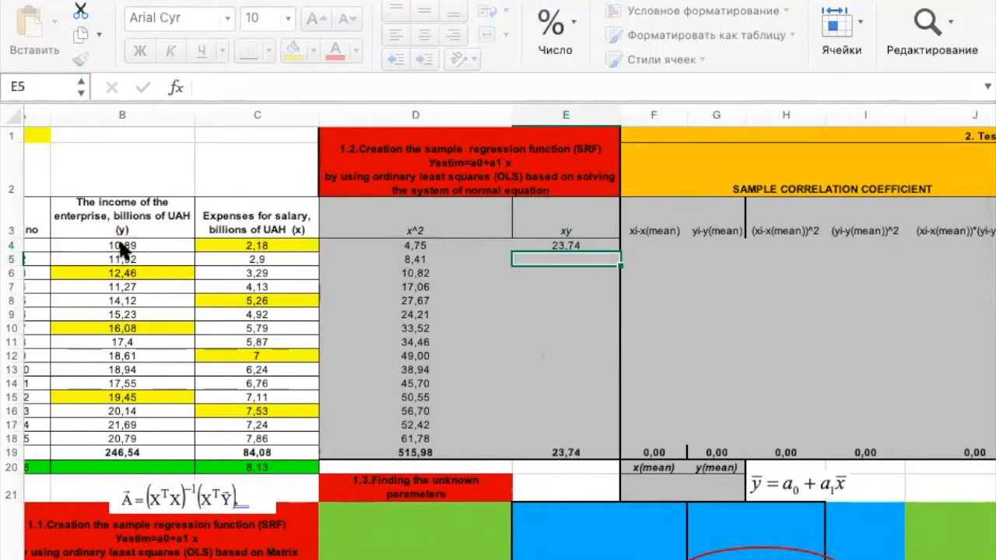
left_click(565, 245)
left_click_drag(617, 252, 619, 444)
Check the xy column's sum formula in E19 and fill the Sum x*y element in F26 with the reference =E19.
left_click(582, 452)
double_click(580, 453)
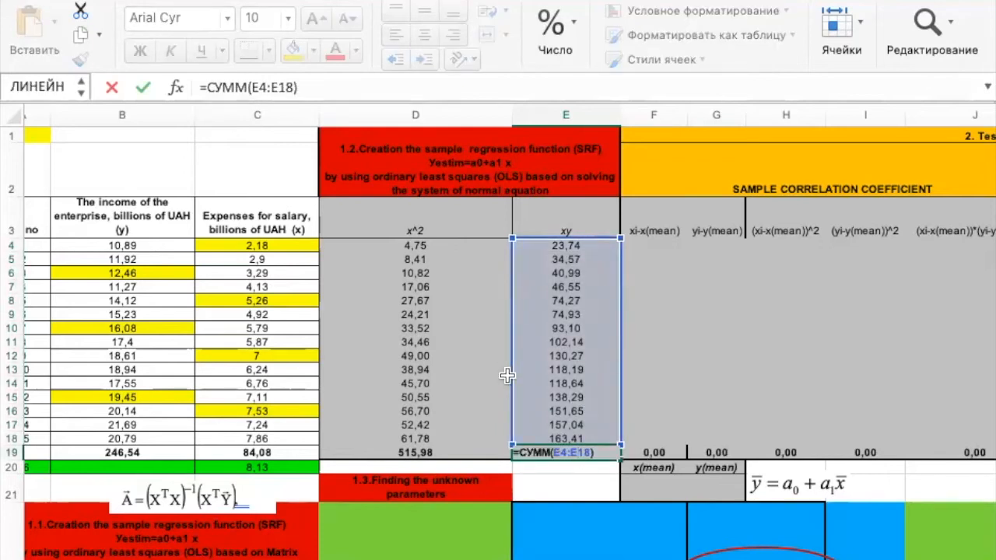
key("Escape")
scroll(545, 389, "down", 4)
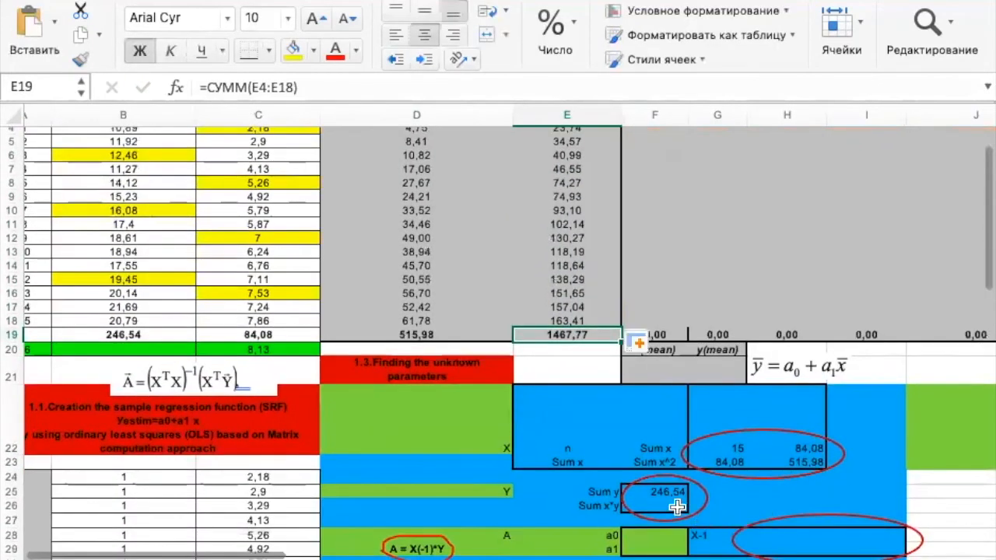
left_click(678, 507)
type("=")
left_click(577, 340)
key("Return")
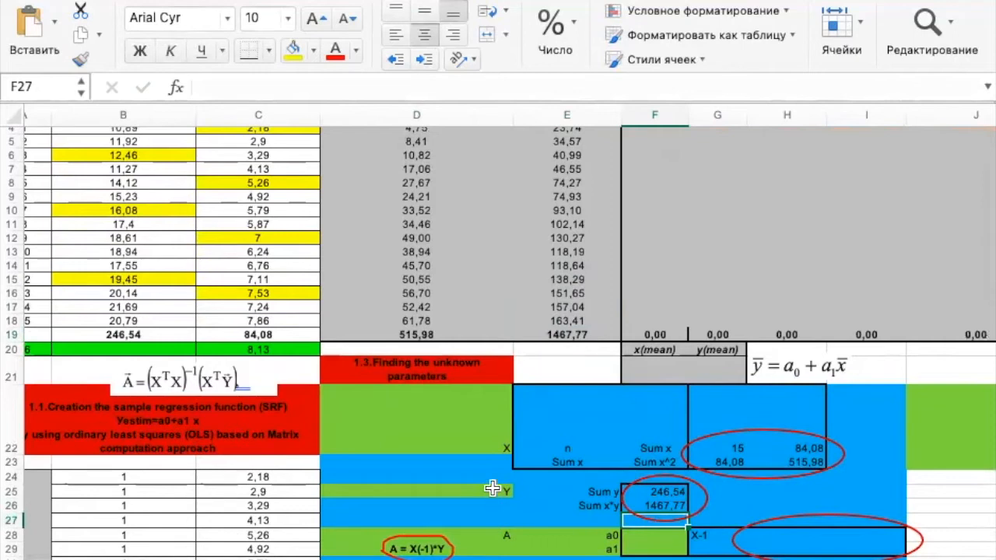
Compute the inverse of matrix X in H28:I29 with the array formula =МОБР(G22:H23).
scroll(477, 371, "down", 5)
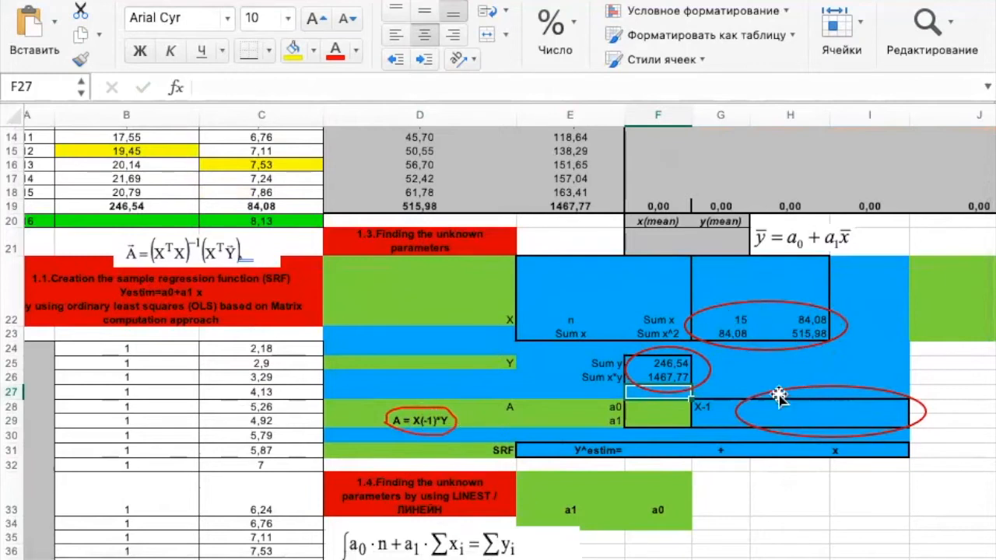
left_click(712, 413)
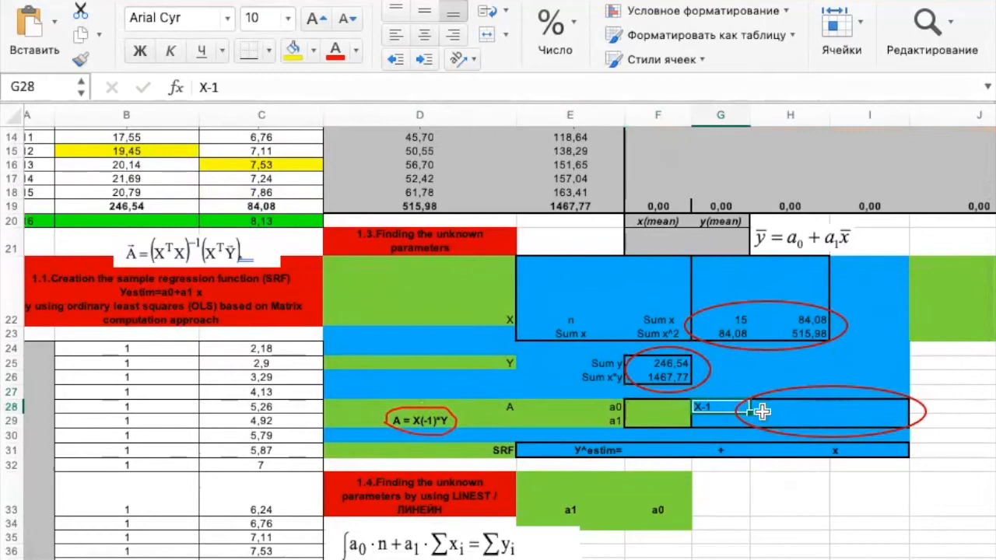
left_click_drag(762, 412, 845, 417)
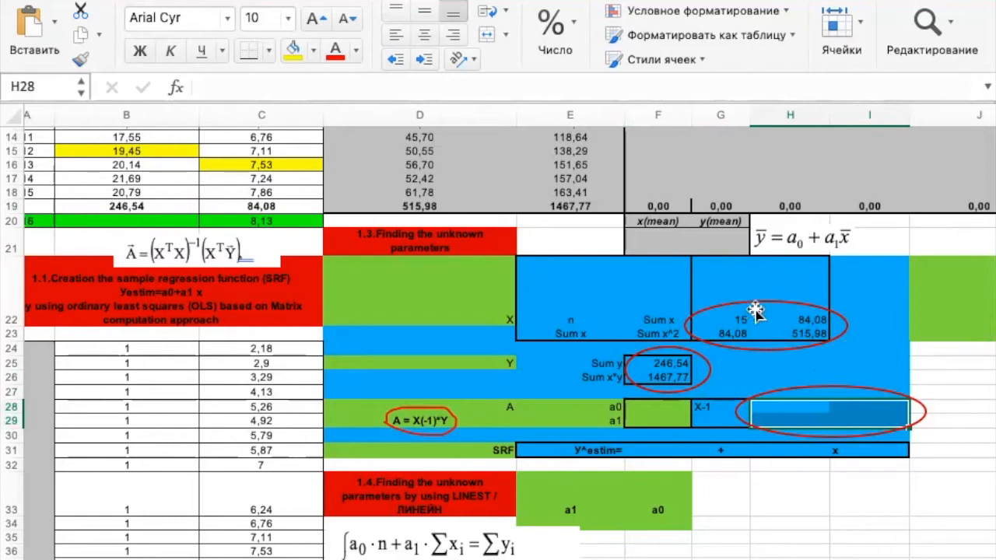
type("=")
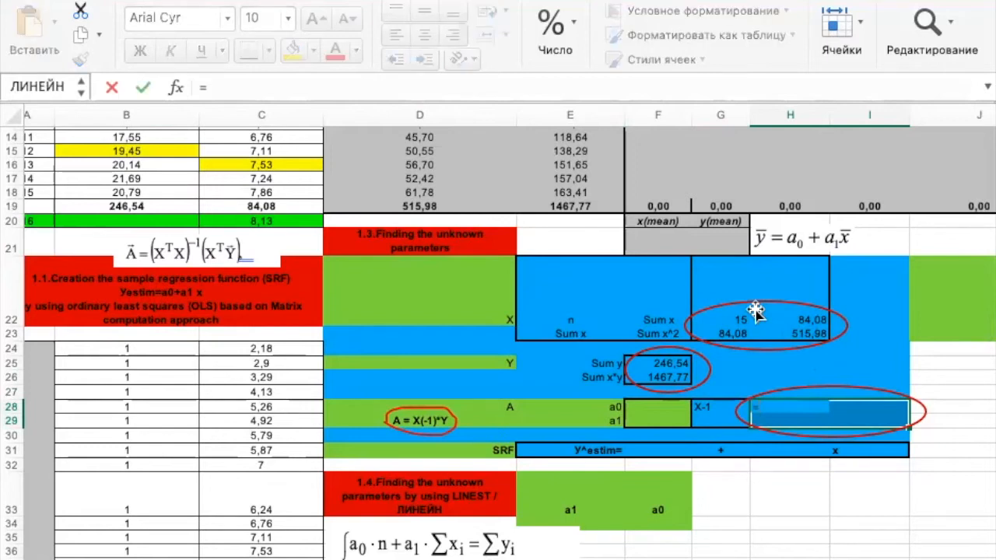
type("мо")
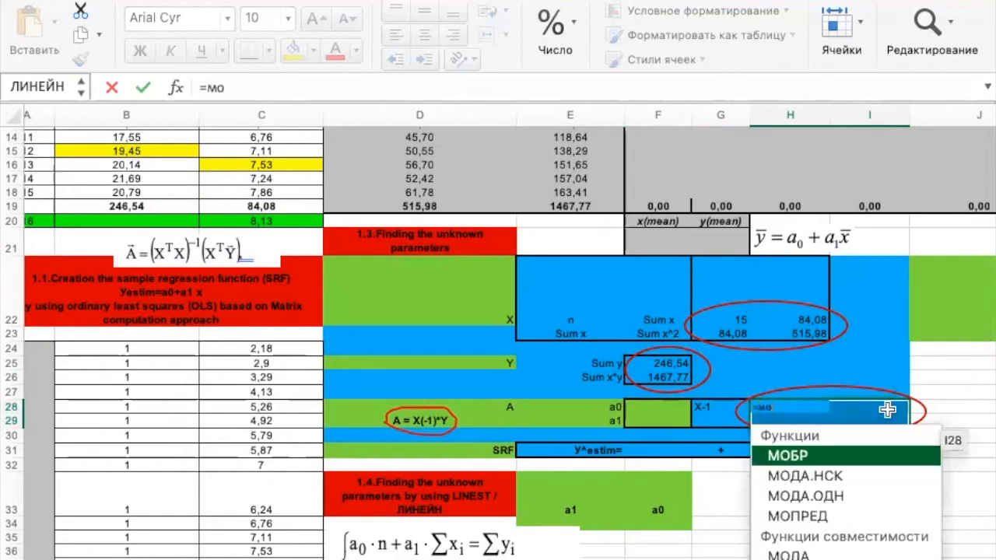
double_click(871, 456)
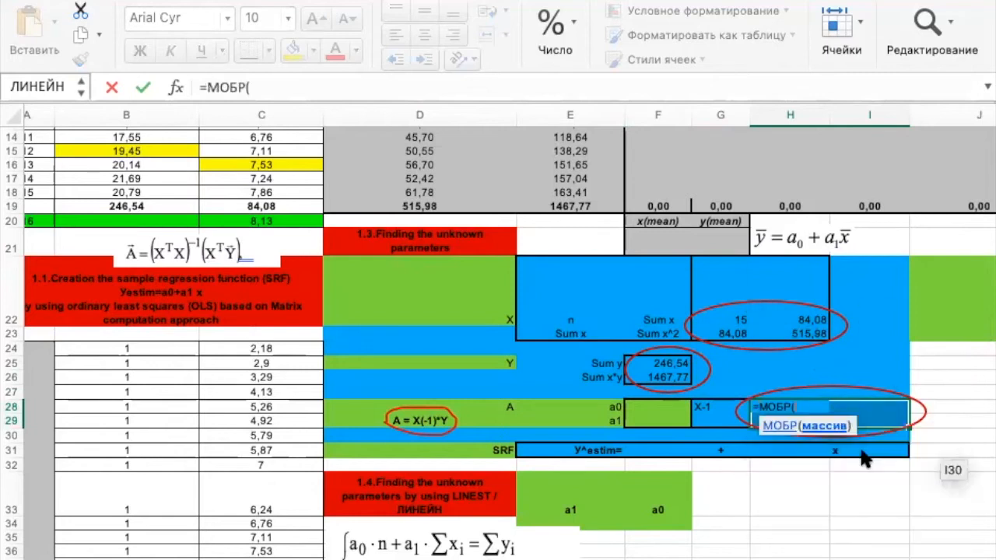
left_click_drag(730, 323, 786, 329)
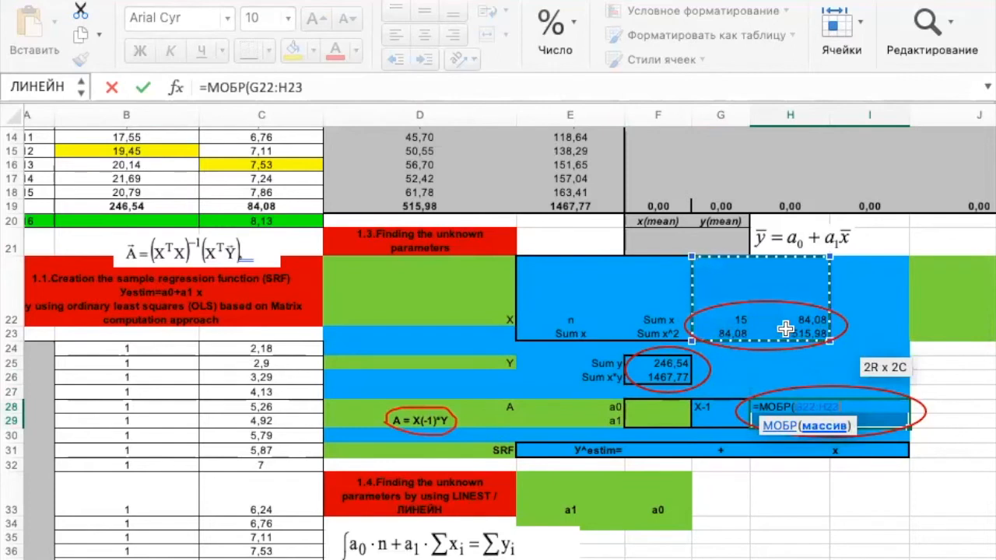
key("ctrl+shift+Return")
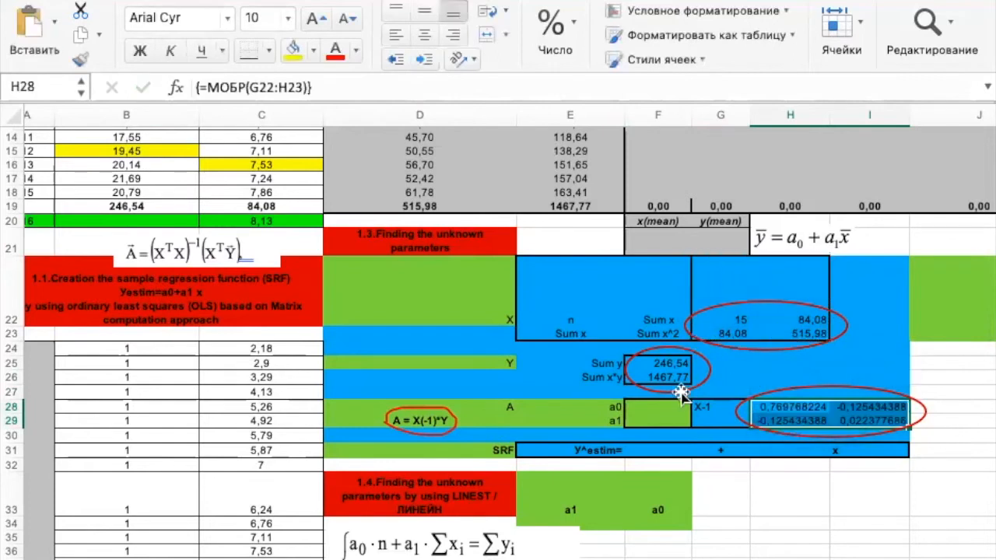
Compute the parameters a0 and a1 in F28:F29 with the array formula =МУМНОЖ(H28:I29;F25:F26).
left_click_drag(658, 406, 656, 417)
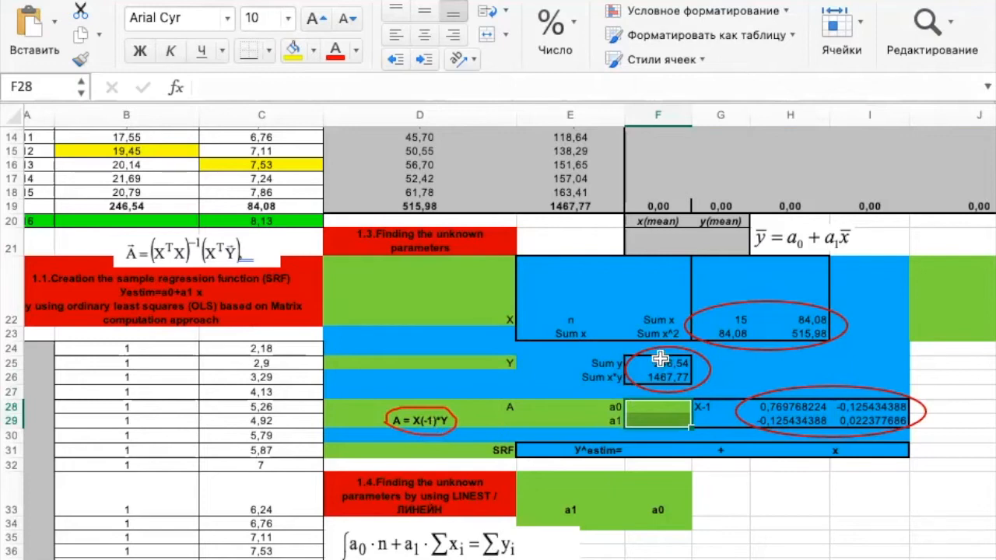
type("=")
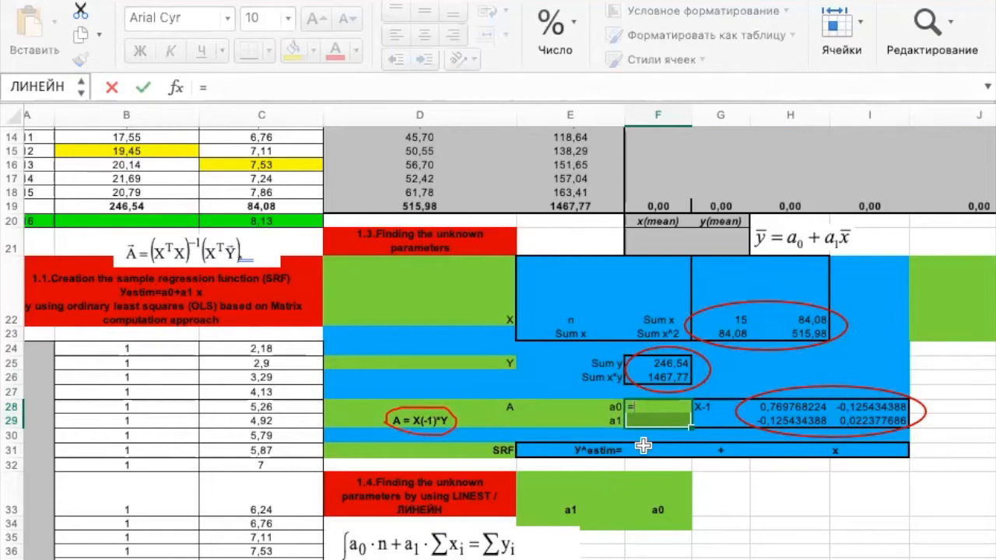
type("мумно")
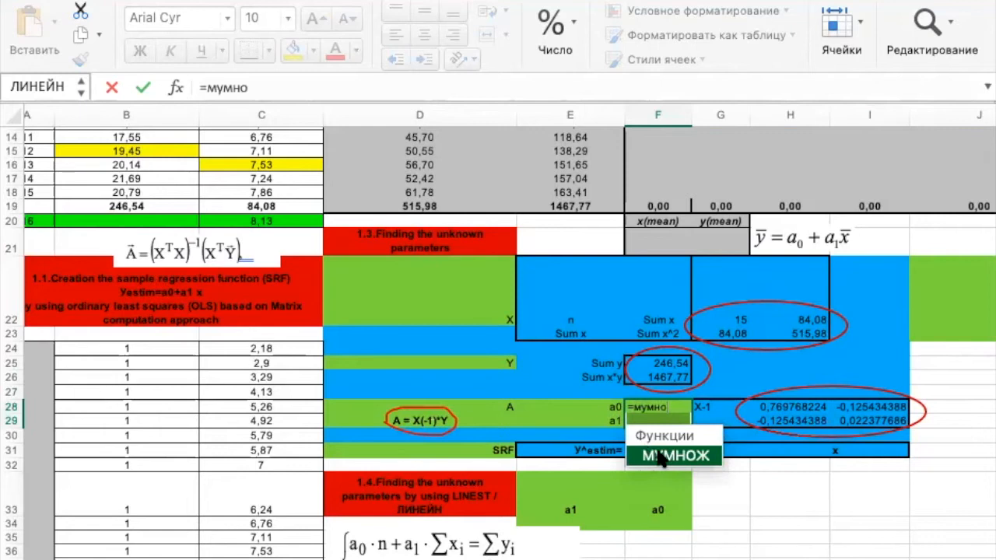
double_click(660, 458)
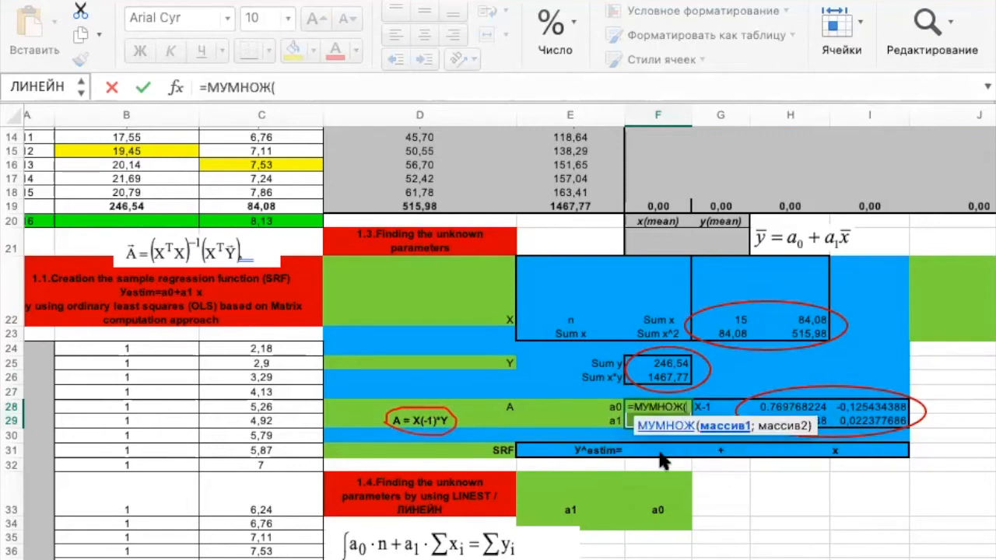
left_click_drag(777, 410, 843, 419)
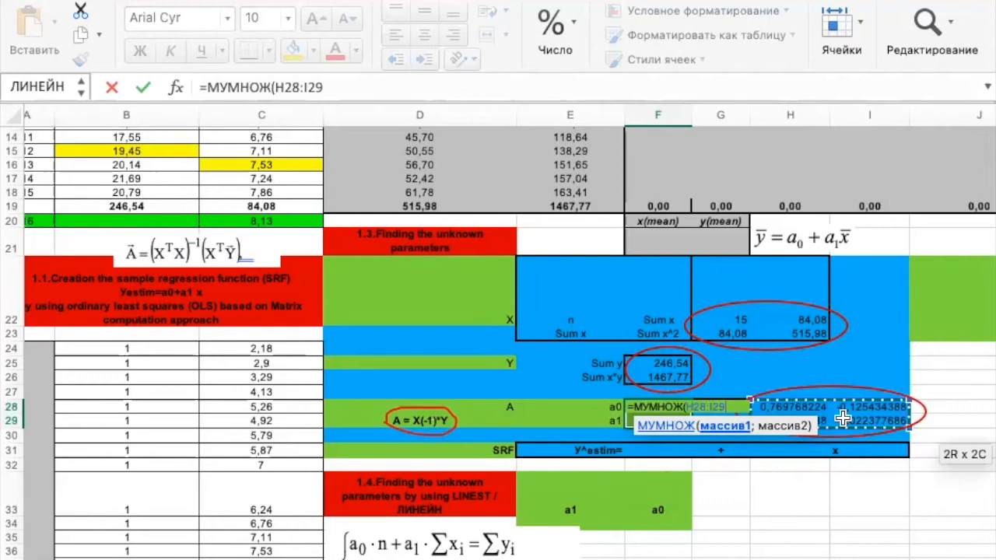
type("ж")
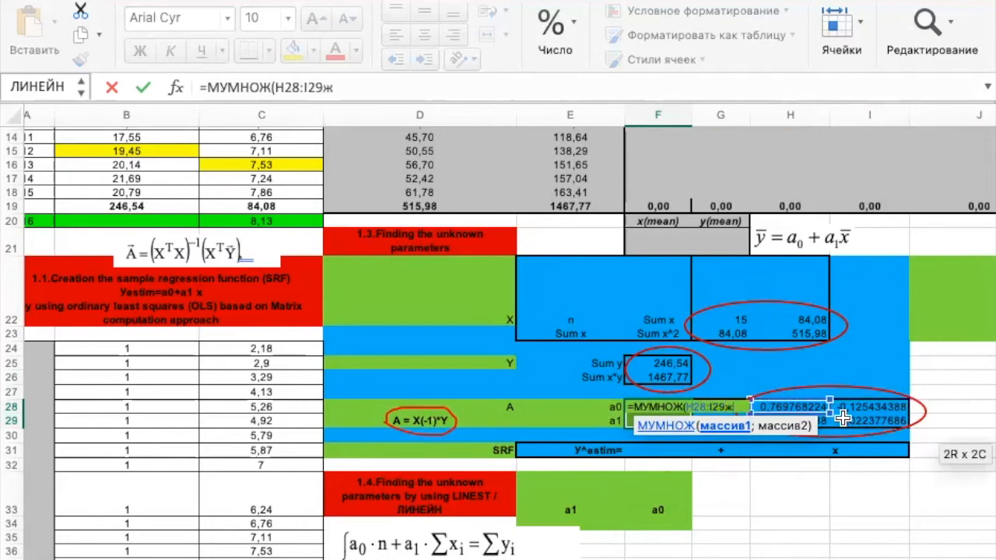
key("BackSpace")
type(";")
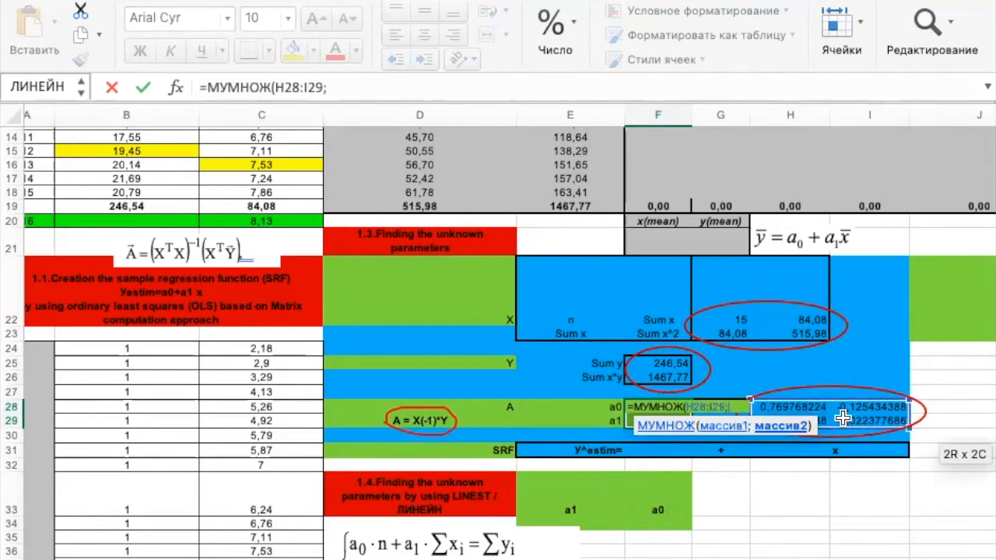
left_click(664, 364)
left_click_drag(664, 365, 666, 375)
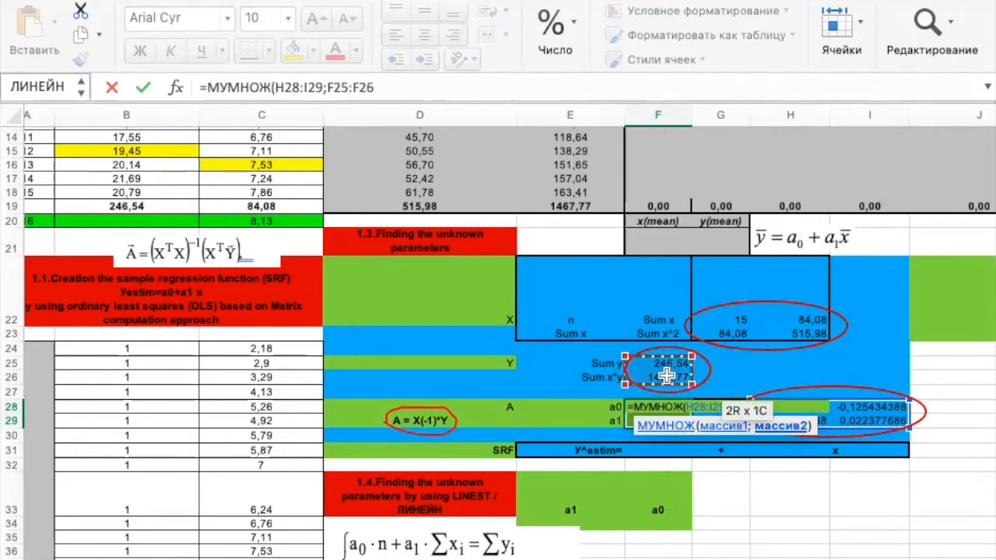
key("ctrl+shift+Return")
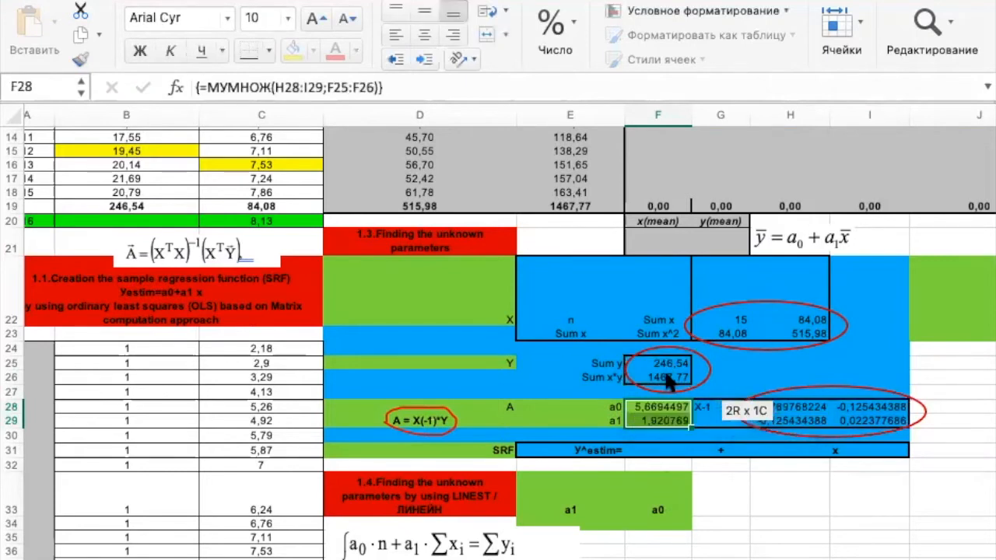
Reduce the displayed precision of a0 and a1 in F28:F29 to one decimal place.
left_click(546, 30)
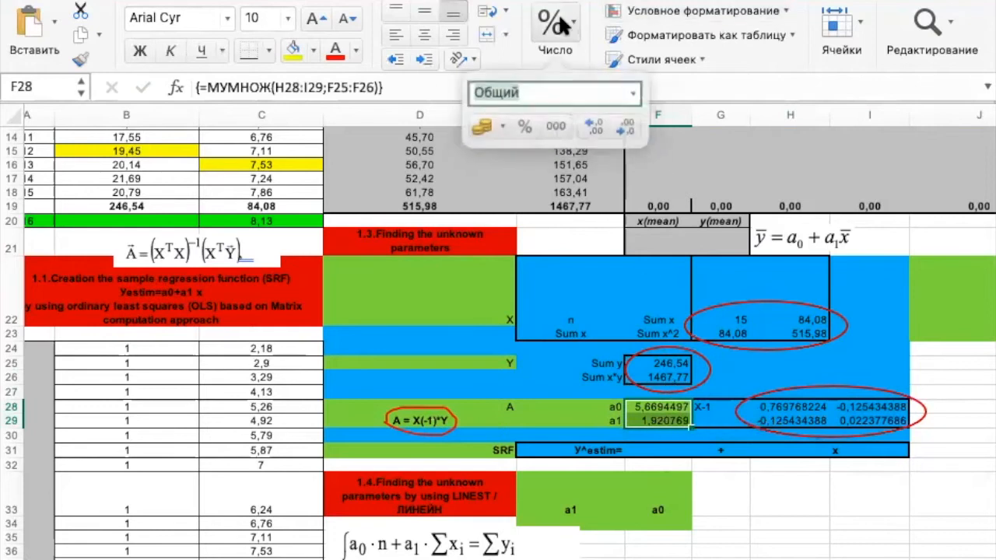
left_click(624, 125)
left_click(624, 125)
left_click(623, 123)
left_click(623, 122)
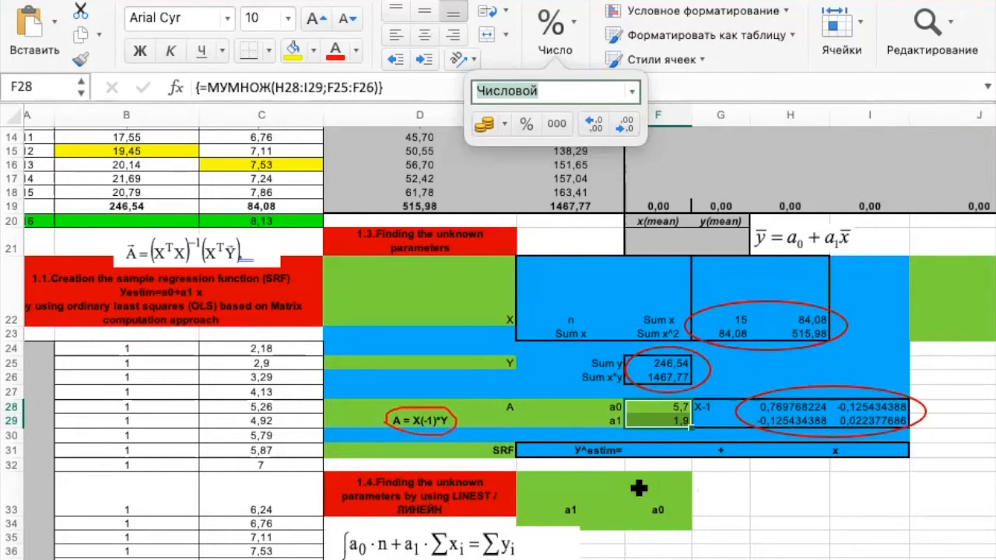
Complete the SRF equation in row 31 by referencing a0 in F31 with =F28 and a1 in H31 with =F29.
left_click(679, 450)
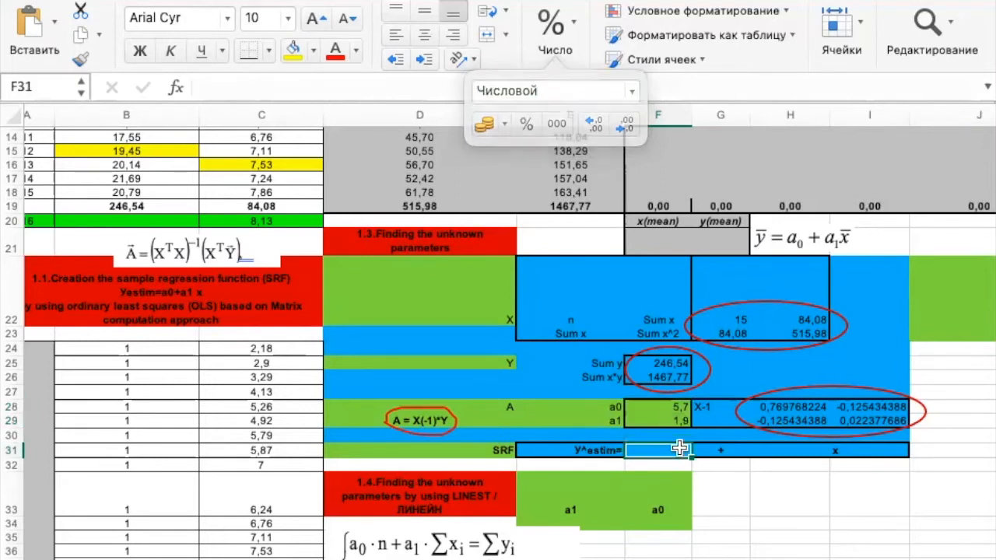
type("=")
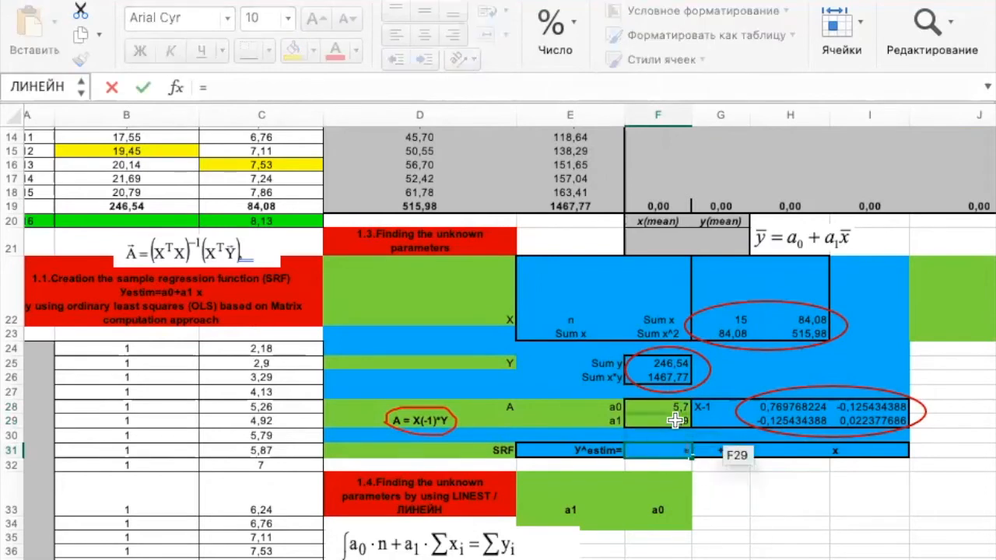
left_click(650, 407)
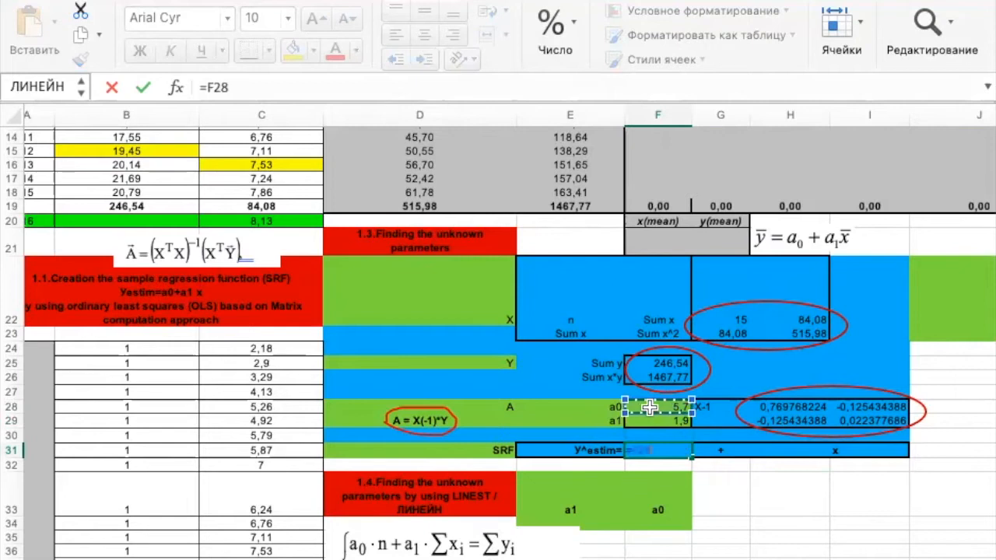
key("Return")
left_click(789, 450)
type("=")
left_click(684, 420)
key("Return")
left_click_drag(609, 457, 845, 449)
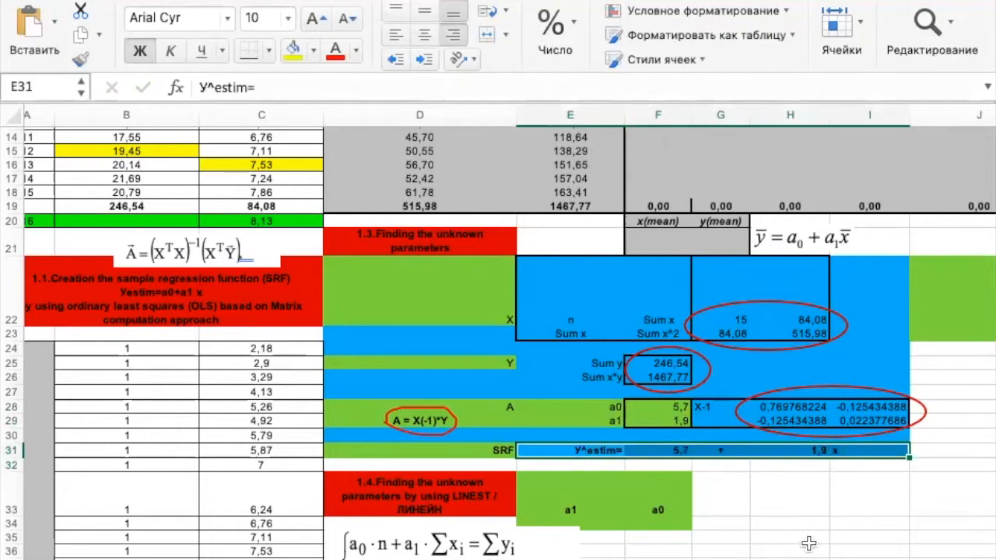
scroll(810, 543, "down", 8)
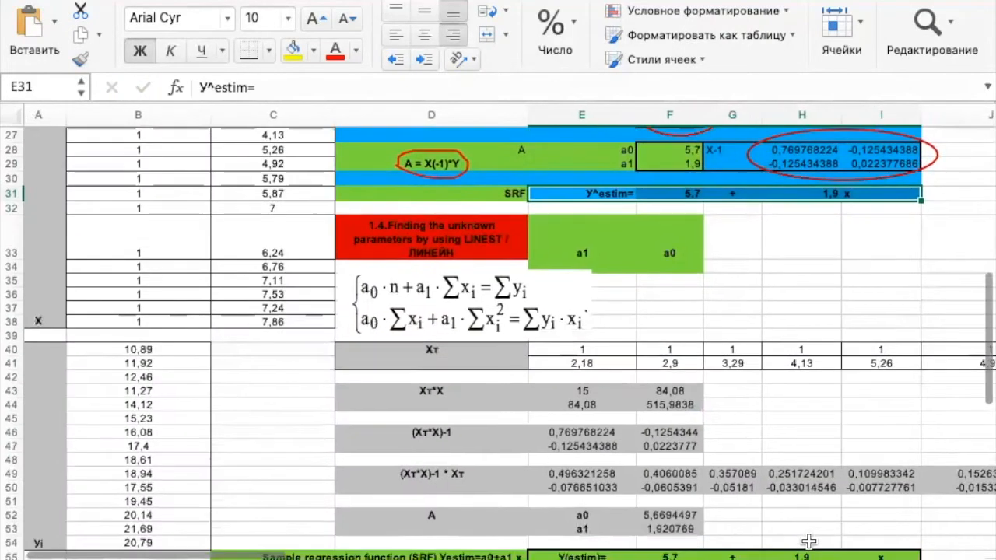
Compare the sample regression function in E55:I55 with the SRF equation in row 31.
left_click_drag(539, 375, 846, 379)
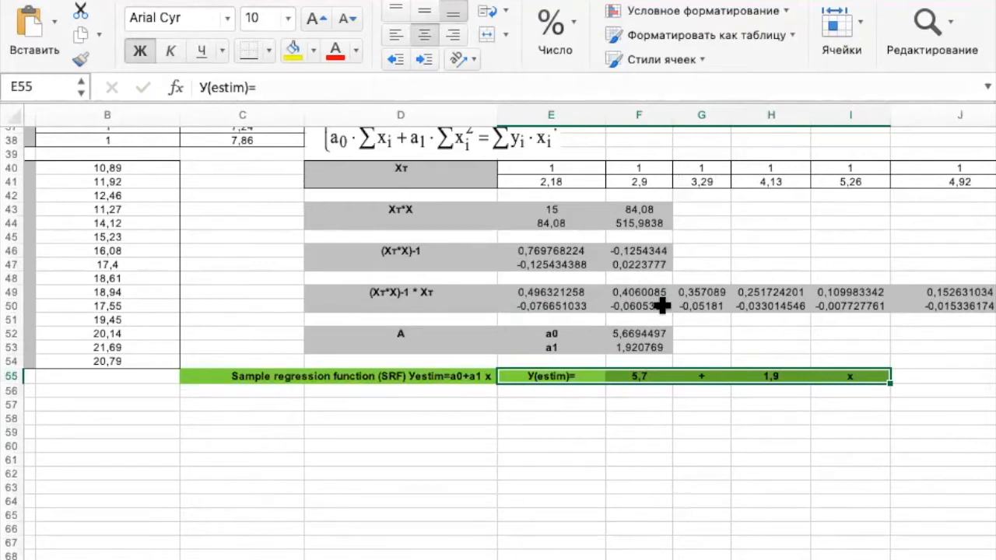
scroll(292, 282, "up", 8)
scroll(291, 281, "up", 4)
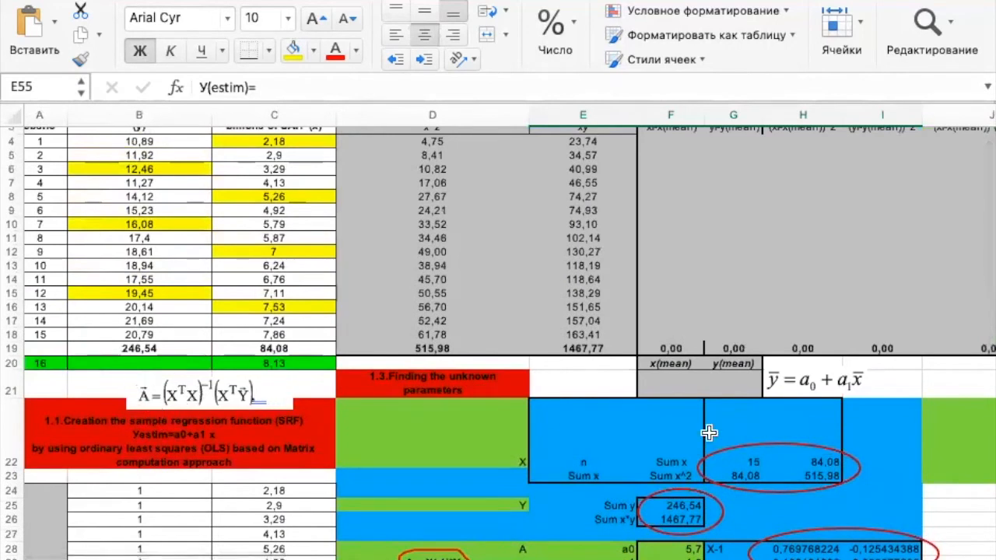
scroll(646, 407, "down", 5)
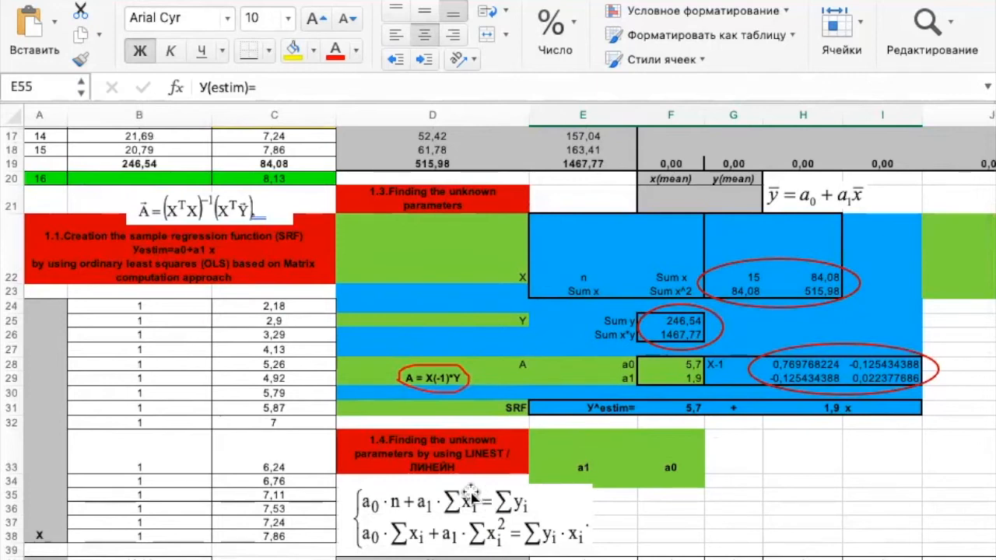
Shrink the normal-equations picture below section 1.4 so that it clears the a1 result cell E34.
scroll(465, 473, "down", 2)
left_click(436, 423)
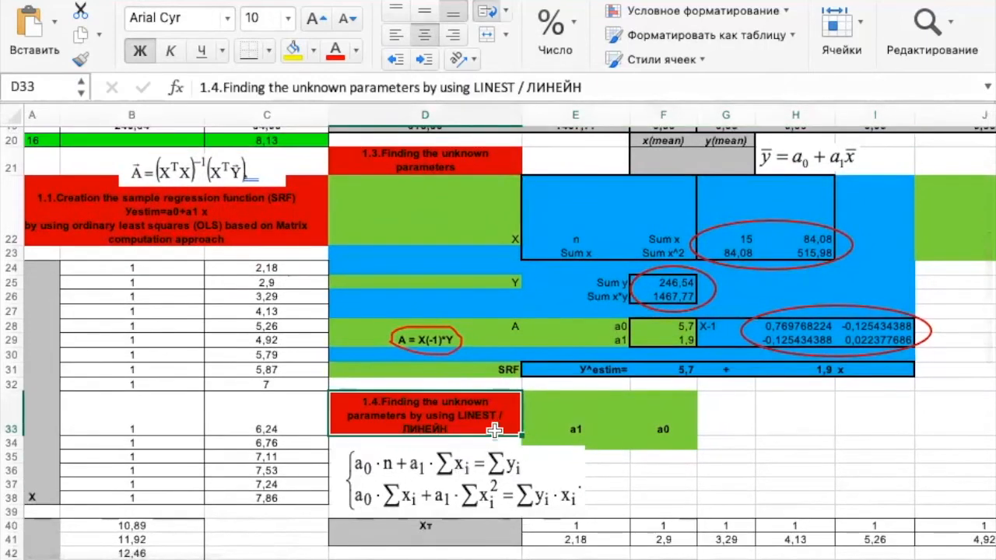
left_click(540, 419)
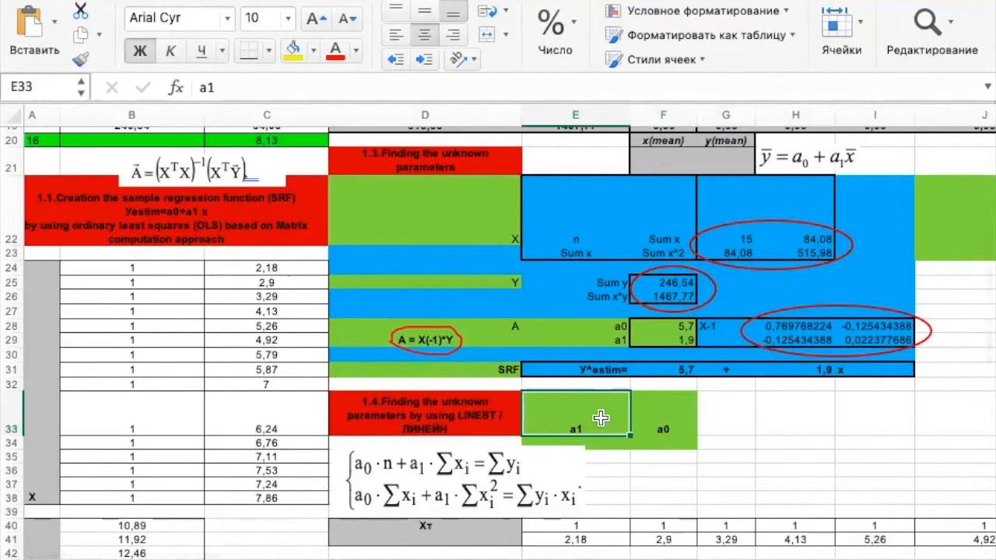
left_click(568, 460)
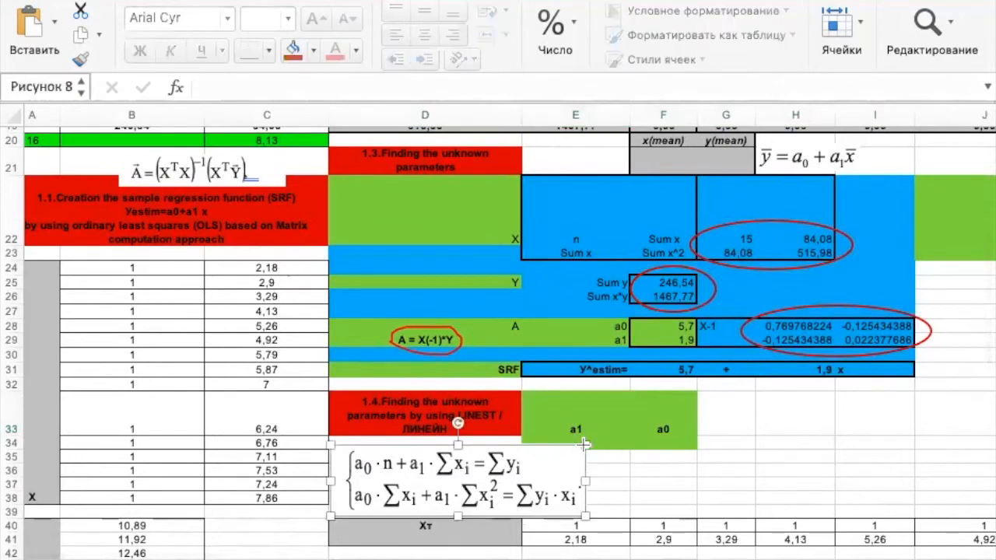
left_click_drag(568, 460, 561, 455)
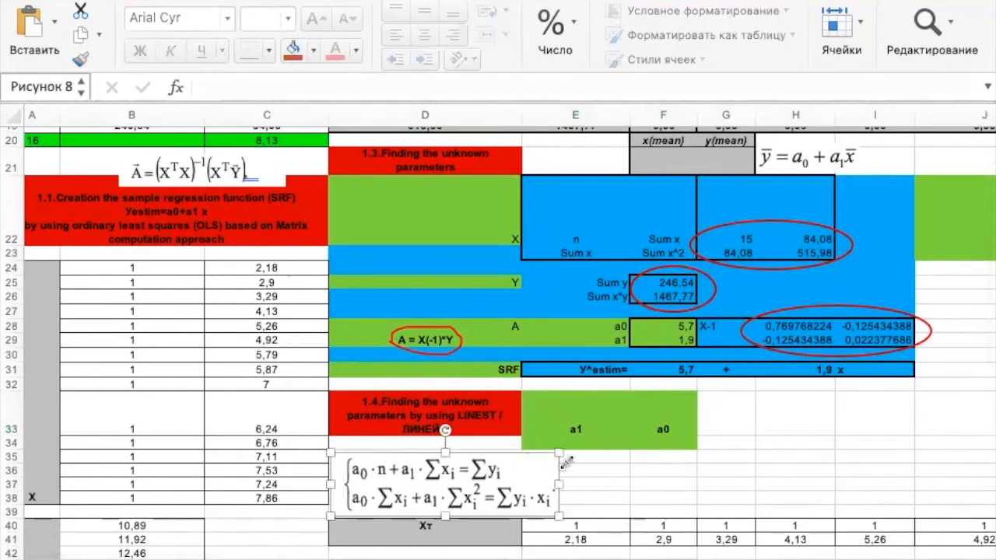
left_click(613, 441)
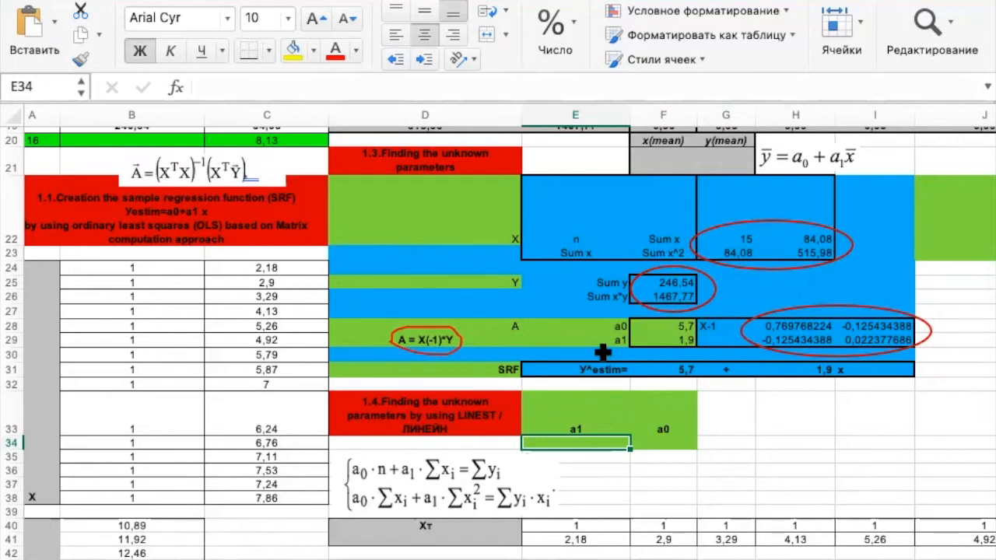
Start a ЛИНЕЙН formula across E34:F34 under the a1 and a0 headings of section 1.4.
scroll(501, 438, "down", 4)
scroll(500, 438, "down", 1)
scroll(500, 437, "left", 1)
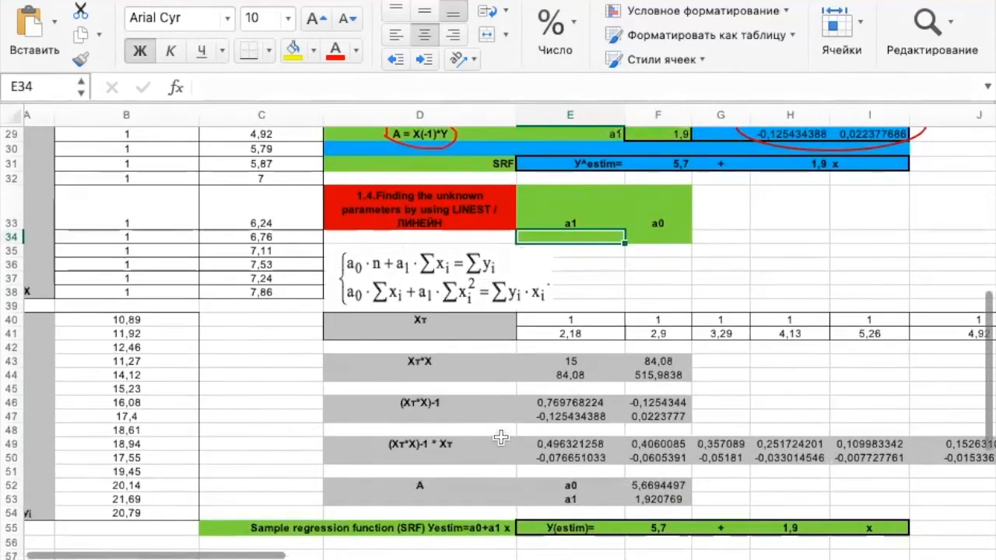
scroll(504, 259, "up", 3)
scroll(504, 260, "right", 1)
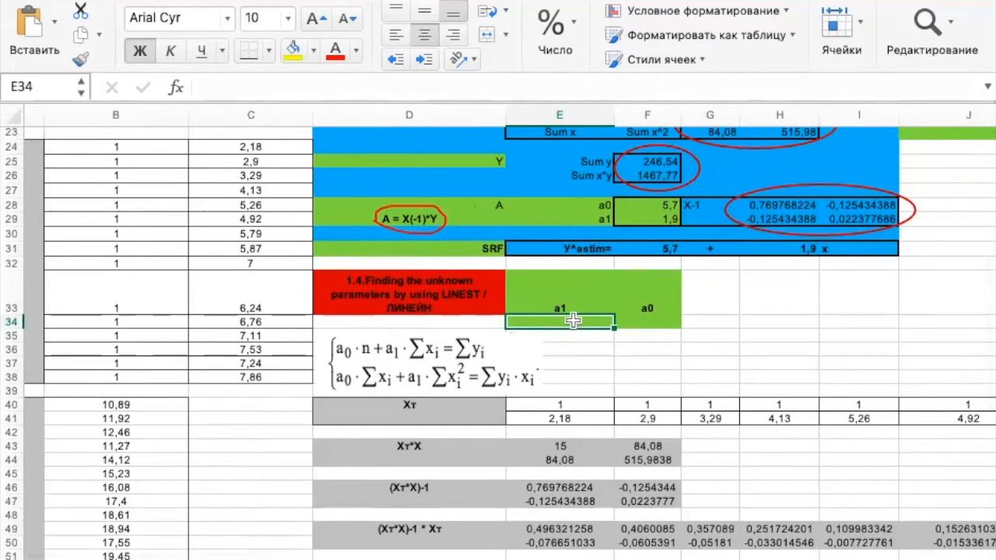
left_click_drag(573, 320, 634, 321)
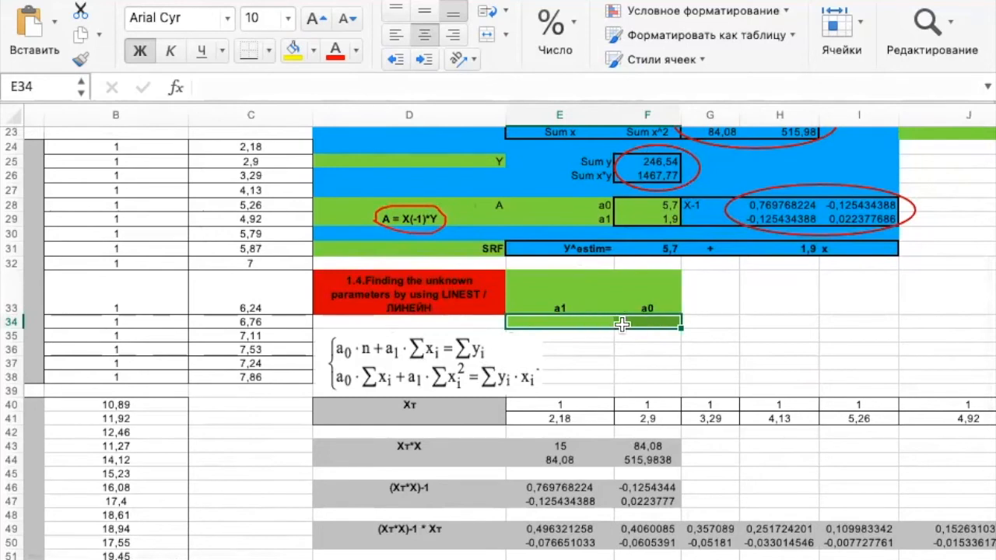
type("=")
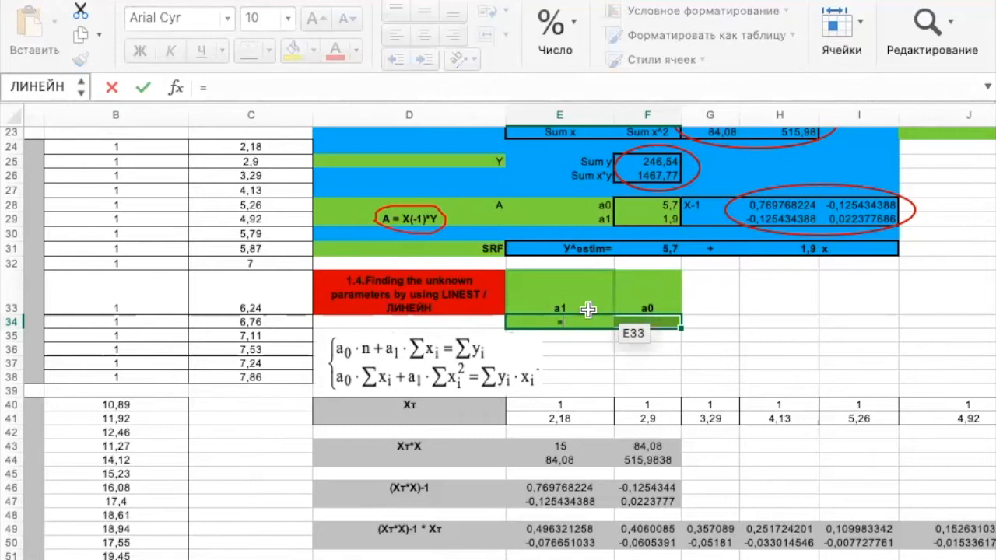
type("лине")
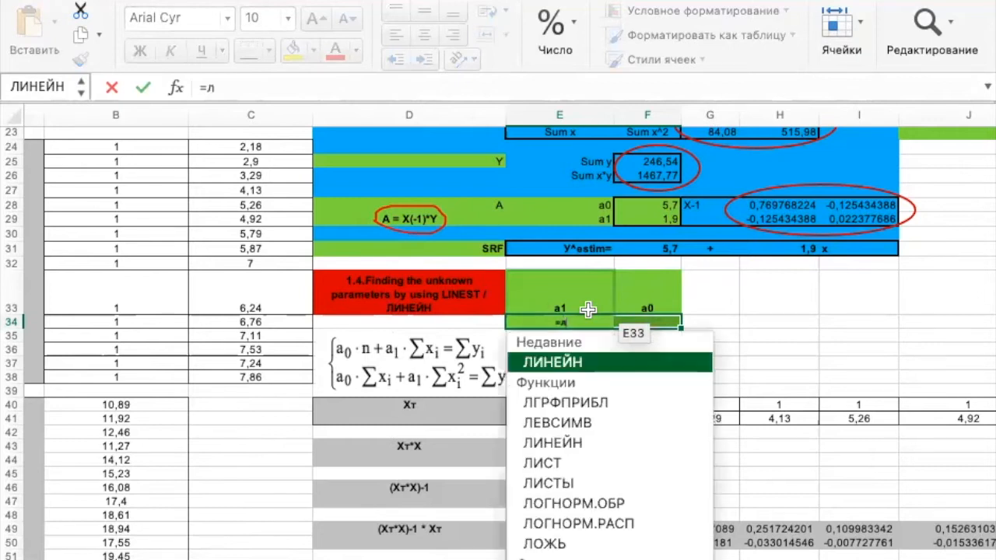
double_click(567, 356)
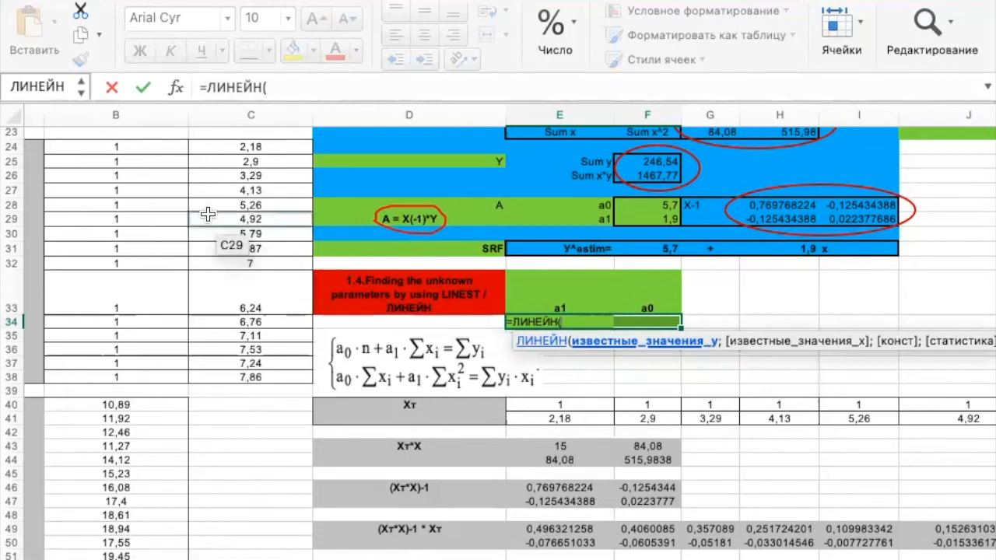
Supply the ЛИНЕЙН formula with B4:B18 as the known y values and C4:C18 as the known x values.
scroll(208, 214, "up", 5)
scroll(208, 214, "left", 1)
scroll(208, 214, "up", 5)
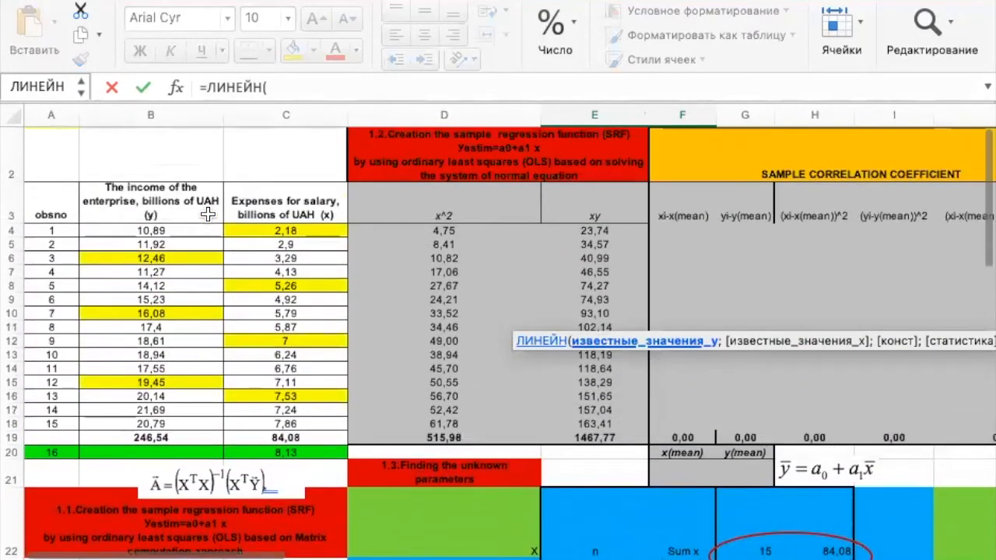
left_click_drag(182, 230, 182, 427)
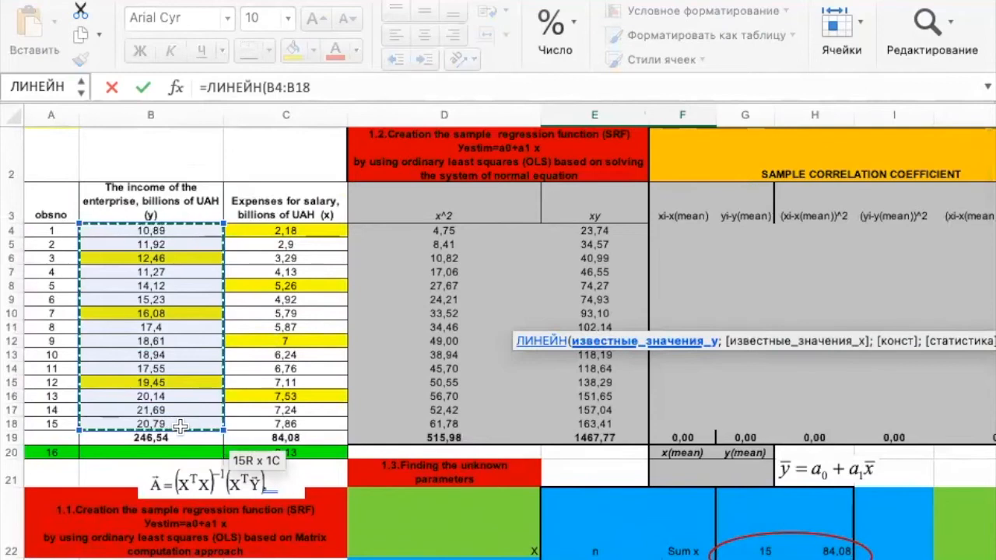
left_click(329, 87)
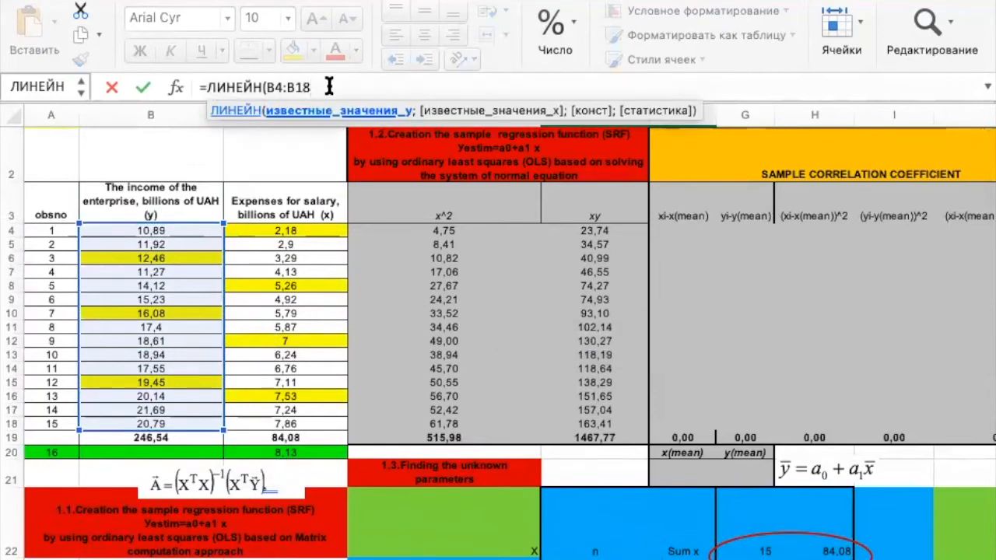
type(";")
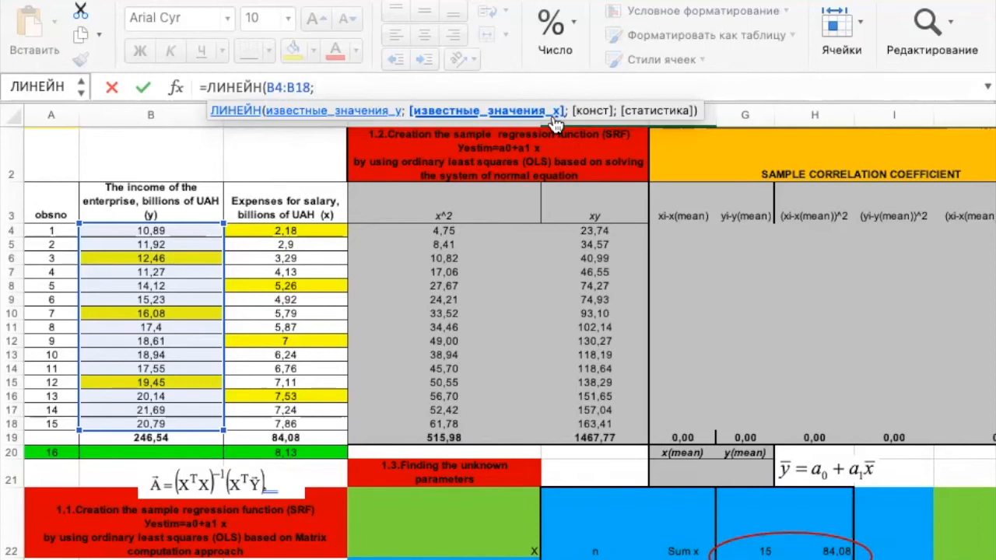
left_click_drag(311, 227, 288, 428)
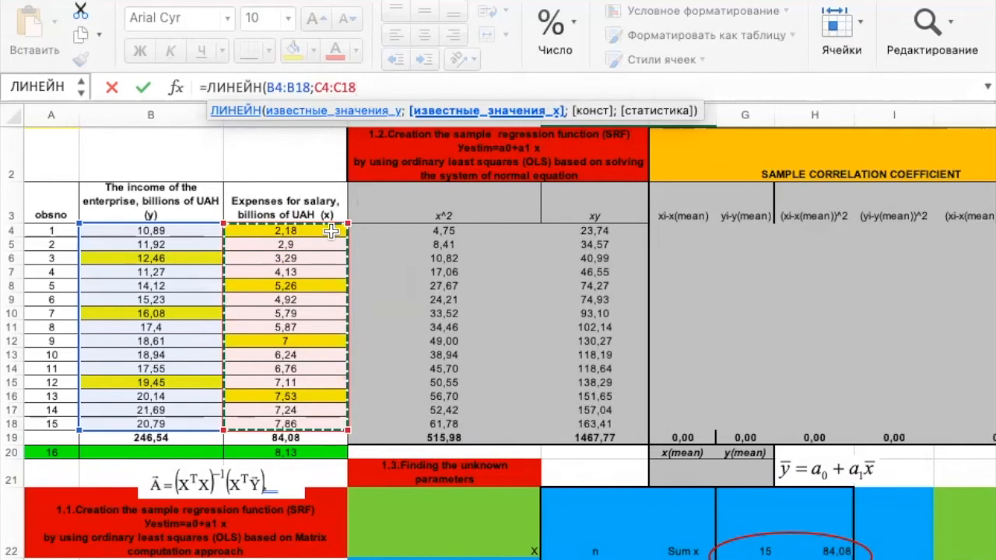
Set the constant and statistics arguments to ИСТИНА and enter =ЛИНЕЙН(B4:B18;C4:C18;ИСТИНА;ИСТИНА) as an array formula.
type(";")
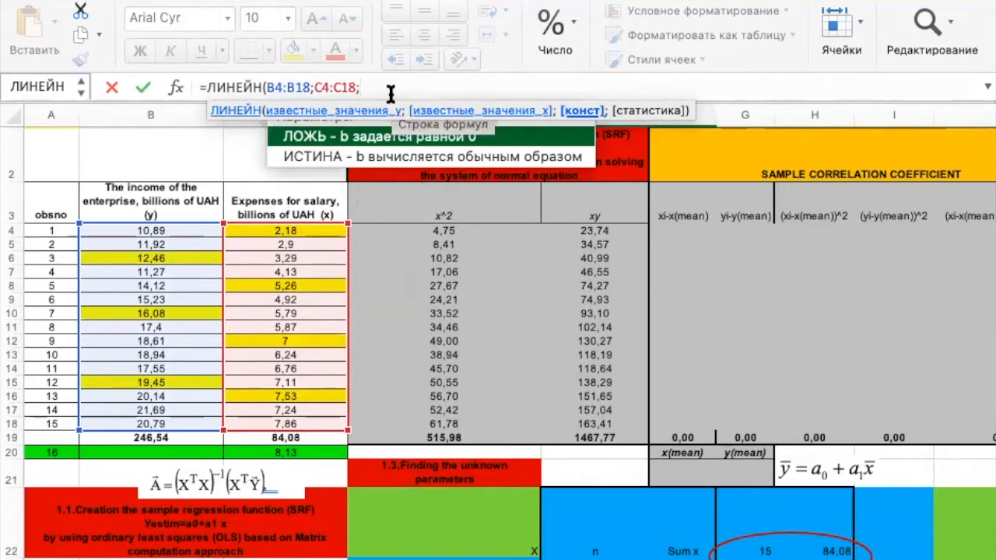
type("bcnb")
key("BackSpace")
key("BackSpace")
key("BackSpace")
key("BackSpace")
type("и")
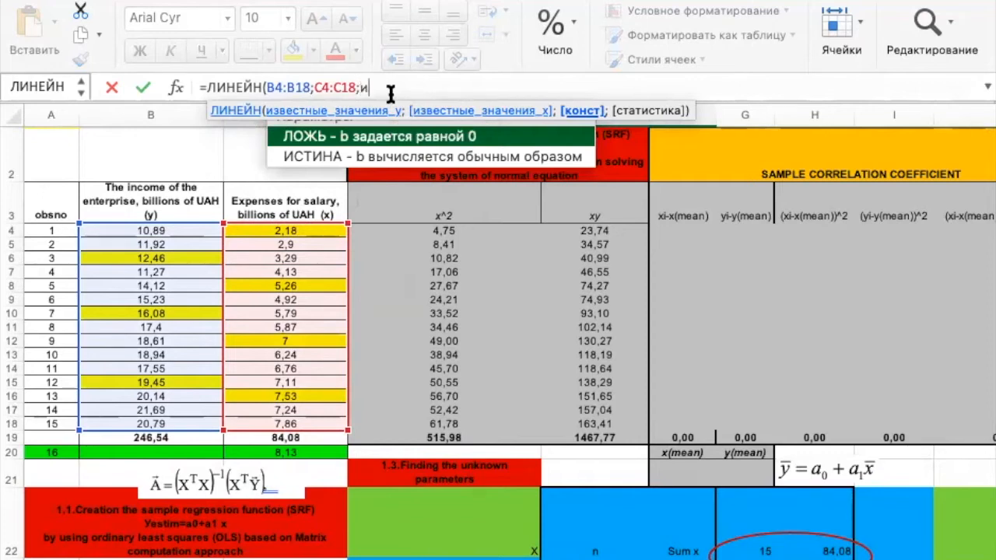
type("стина;")
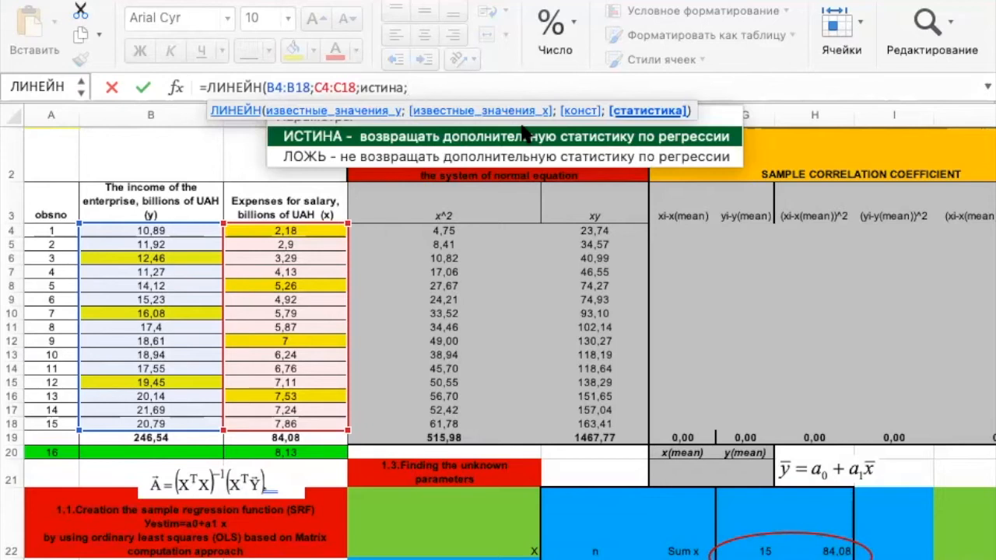
type("истина)")
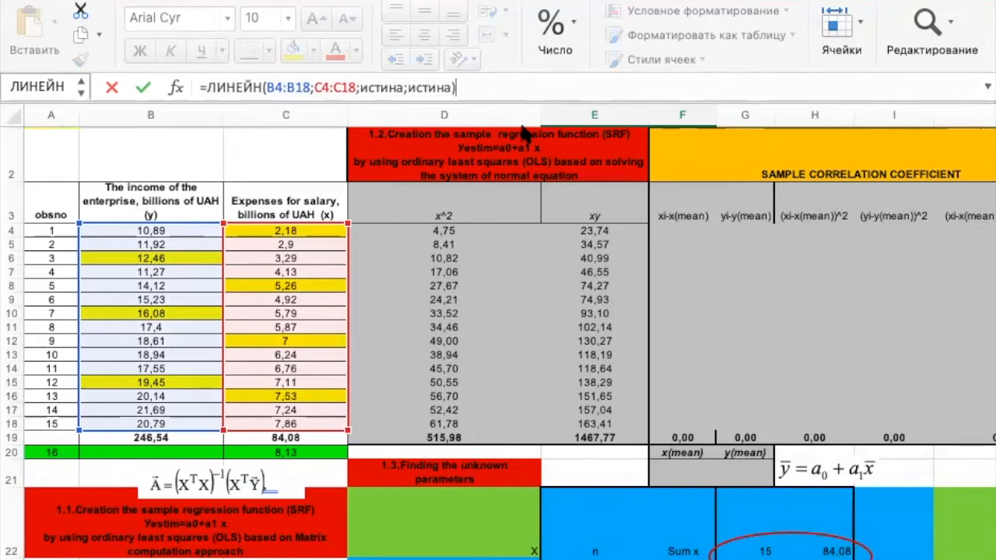
key("ctrl+shift+Return")
Reduce the displayed precision of a1 and a0 in E34:F34 to one decimal place.
scroll(545, 322, "down", 10)
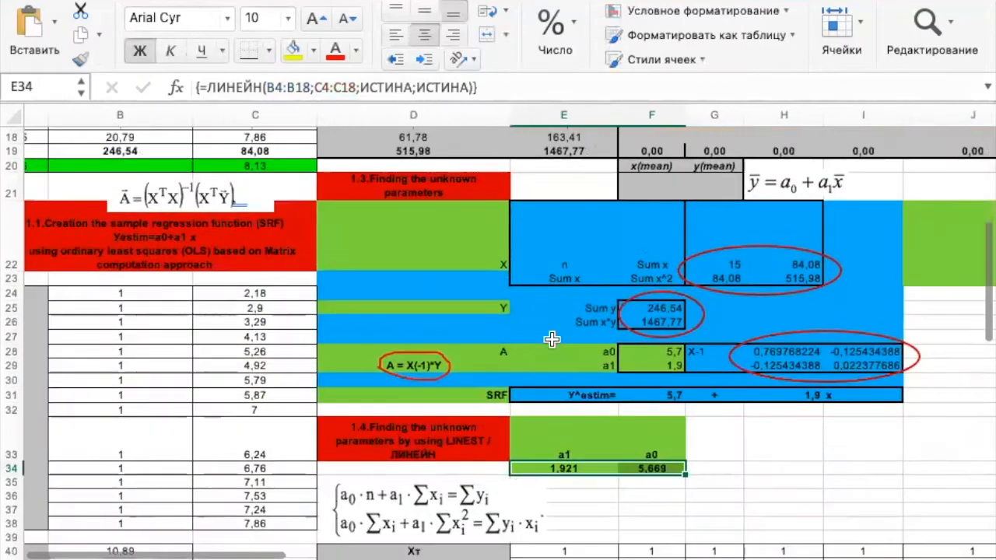
left_click(574, 27)
left_click(624, 124)
left_click(624, 125)
left_click(612, 405)
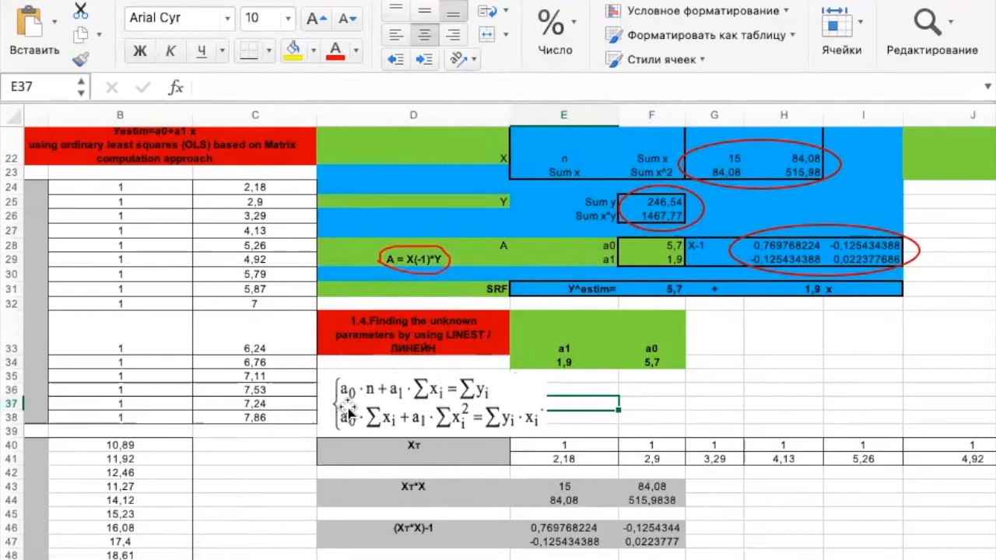
Review the SRF results and source data, and examine the Sample Correlation Coefficient columns under "2. Testing the model".
left_click(491, 293)
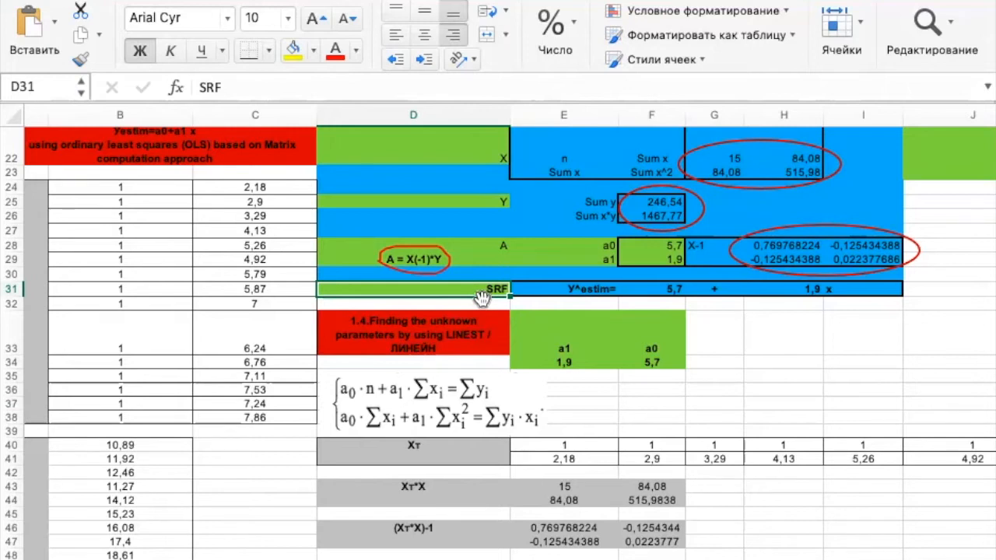
scroll(483, 296, "up", 10)
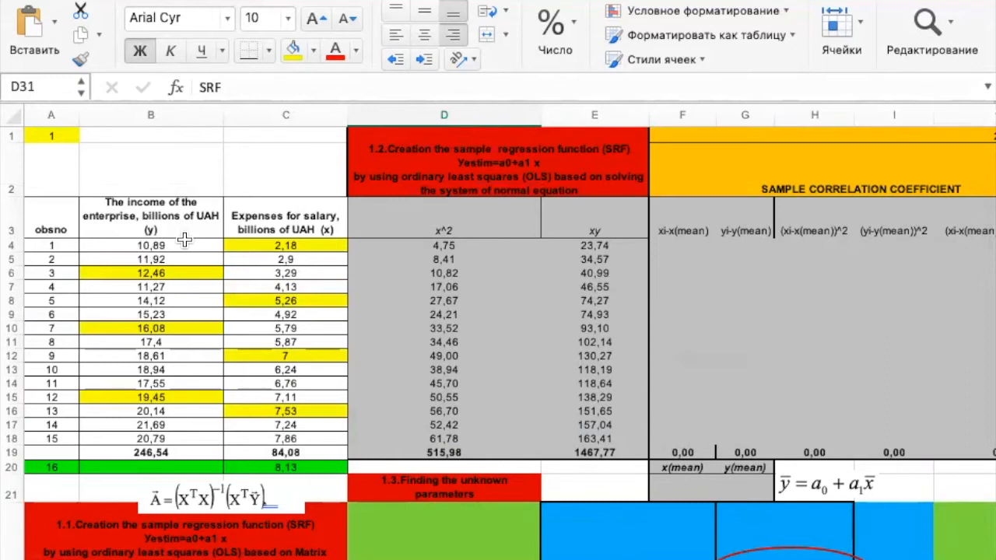
scroll(694, 356, "down", 10)
scroll(694, 356, "right", 2)
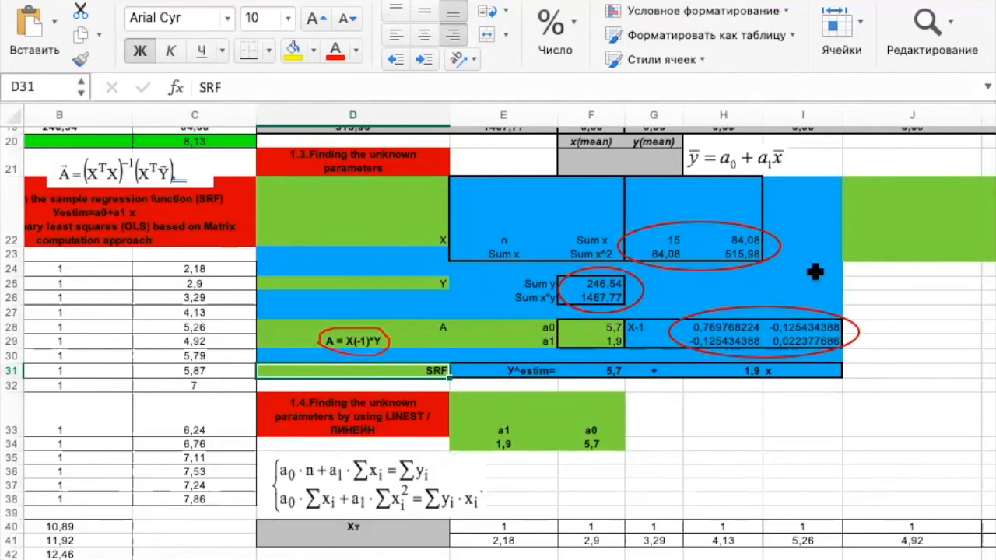
scroll(818, 225, "up", 5)
scroll(818, 224, "right", 2)
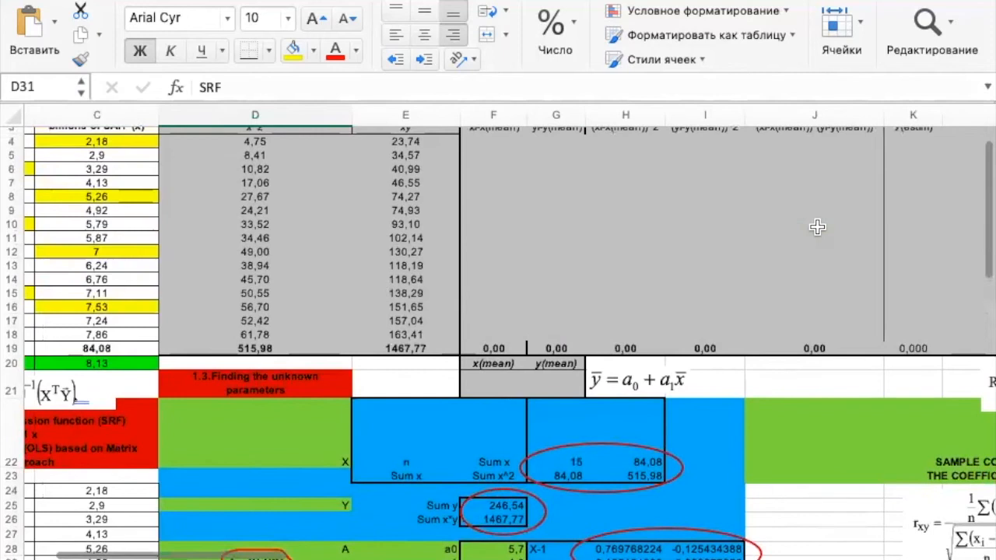
scroll(818, 227, "up", 3)
scroll(818, 227, "right", 2)
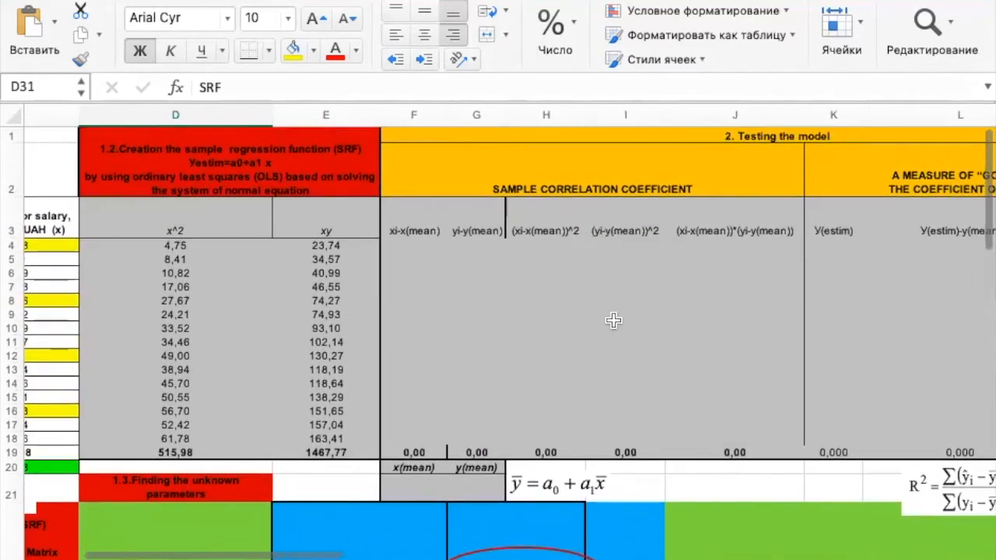
scroll(614, 321, "right", 2)
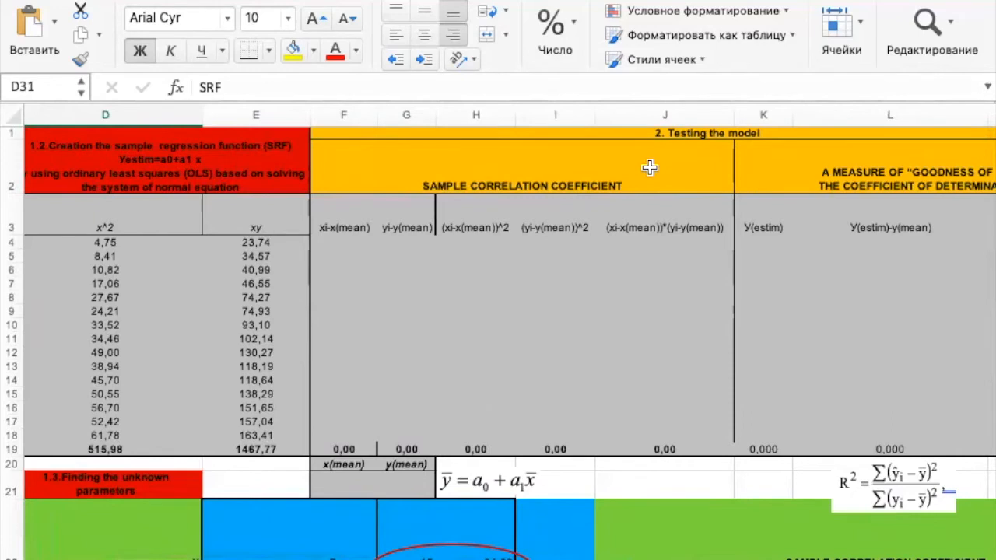
scroll(650, 167, "left", 5)
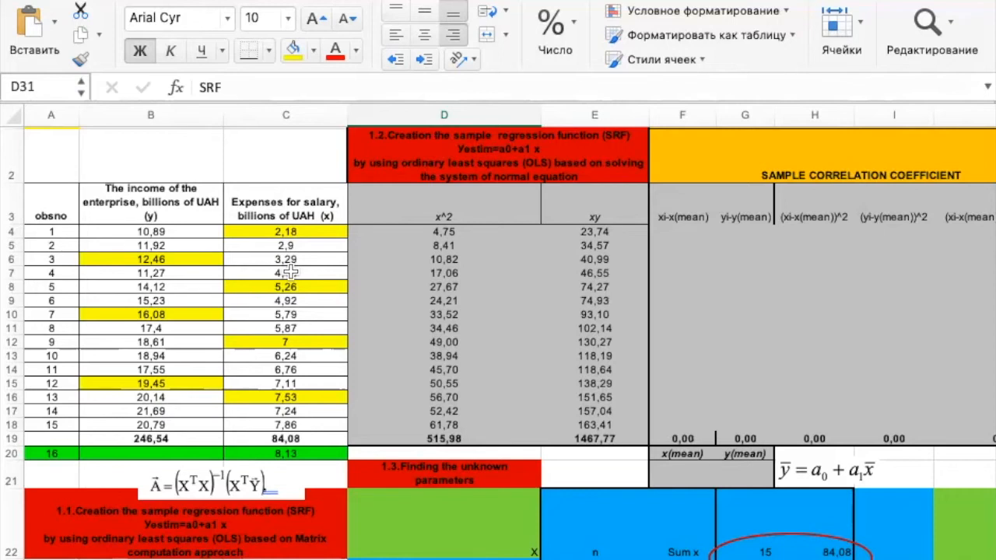
scroll(895, 331, "right", 5)
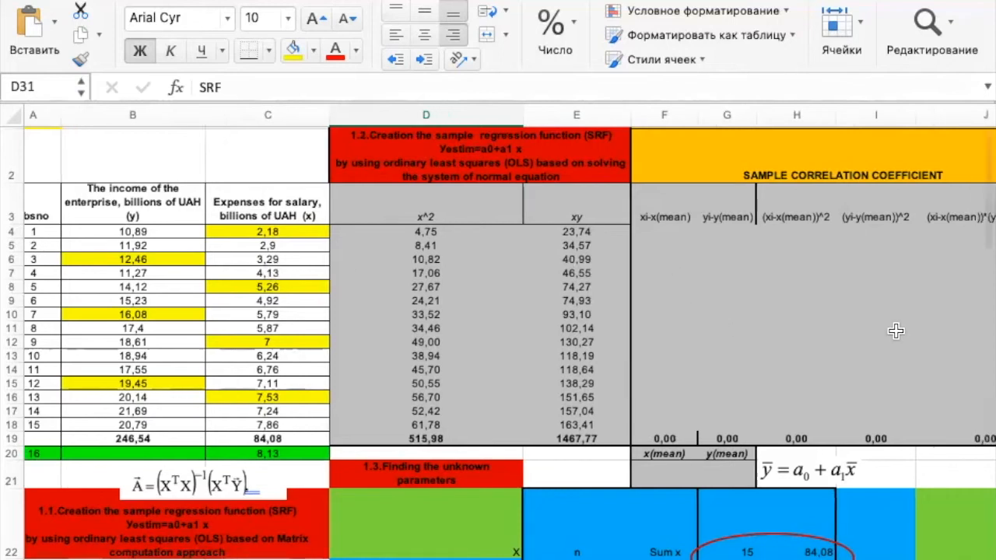
scroll(896, 331, "up", 2)
scroll(896, 331, "left", 2)
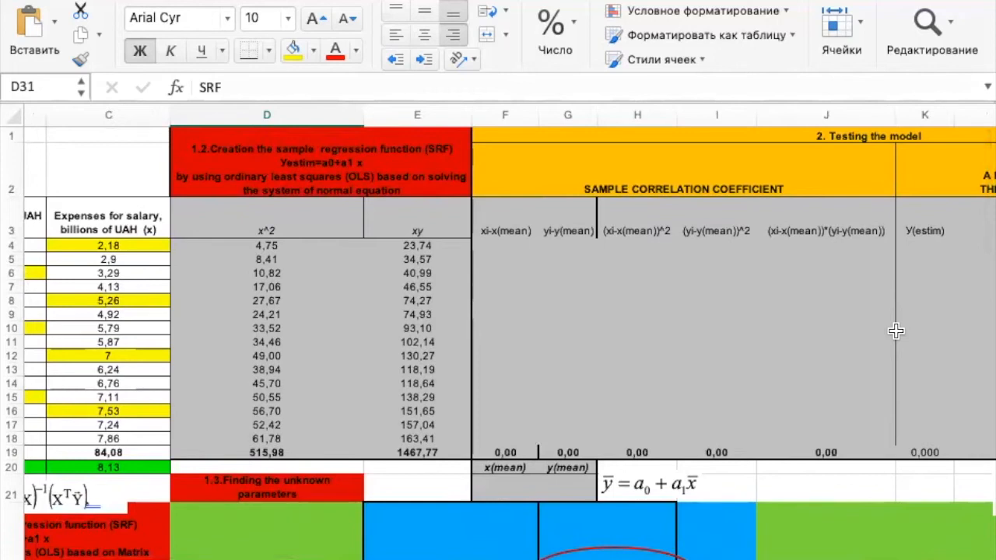
scroll(896, 330, "left", 5)
scroll(896, 331, "down", 1)
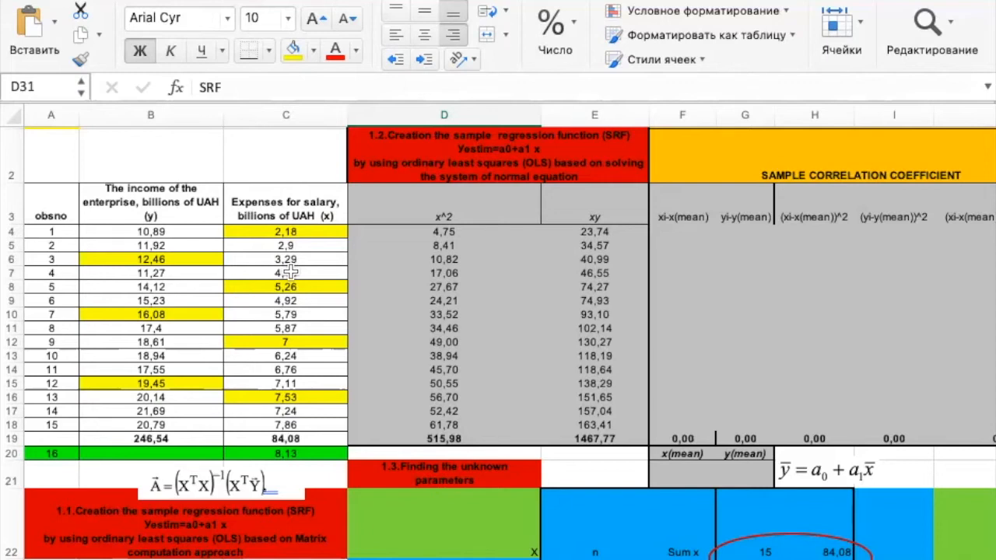
Compare the source data and Sample Correlation Coefficient columns with the r xy formula shown below the testing table.
scroll(896, 331, "right", 3)
scroll(896, 331, "up", 1)
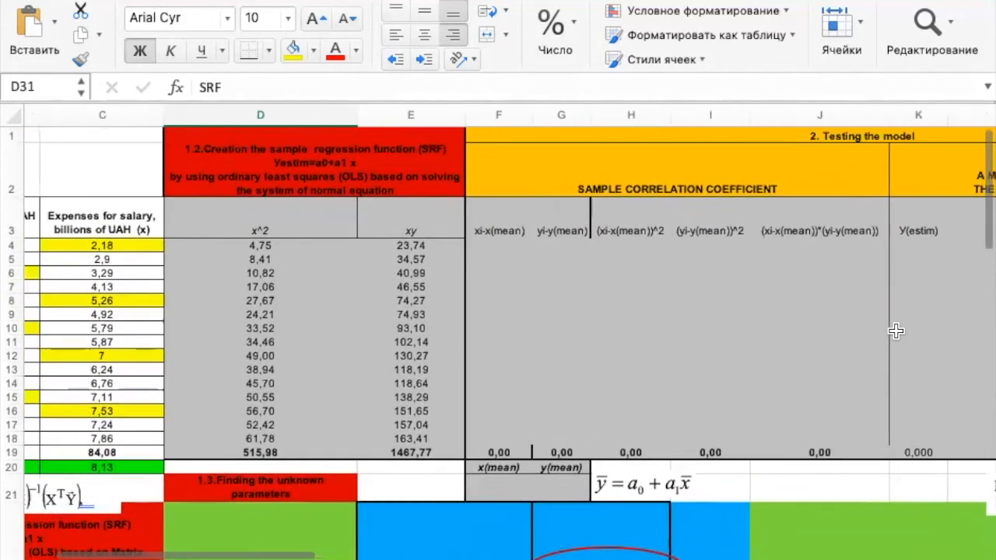
scroll(896, 331, "left", 1)
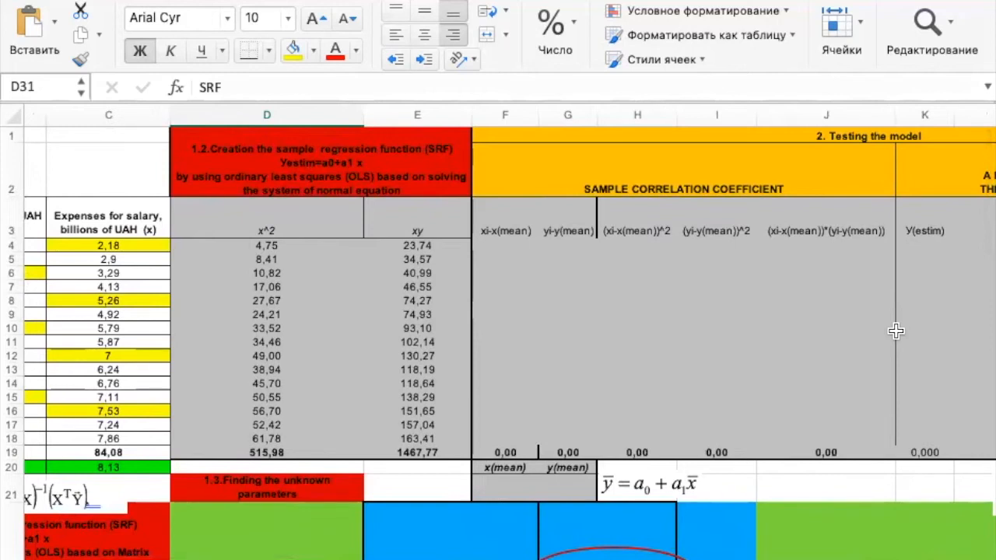
scroll(896, 331, "left", 5)
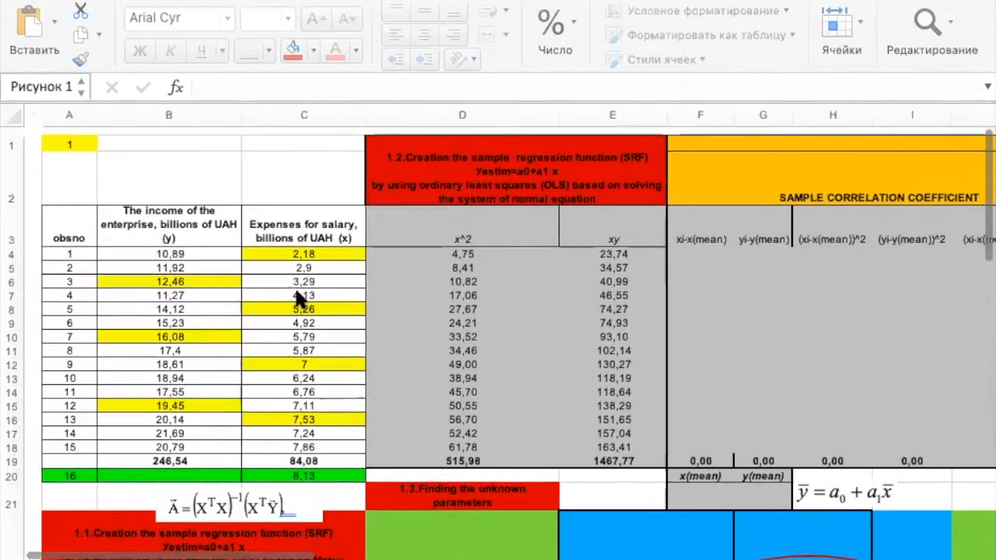
scroll(693, 296, "right", 5)
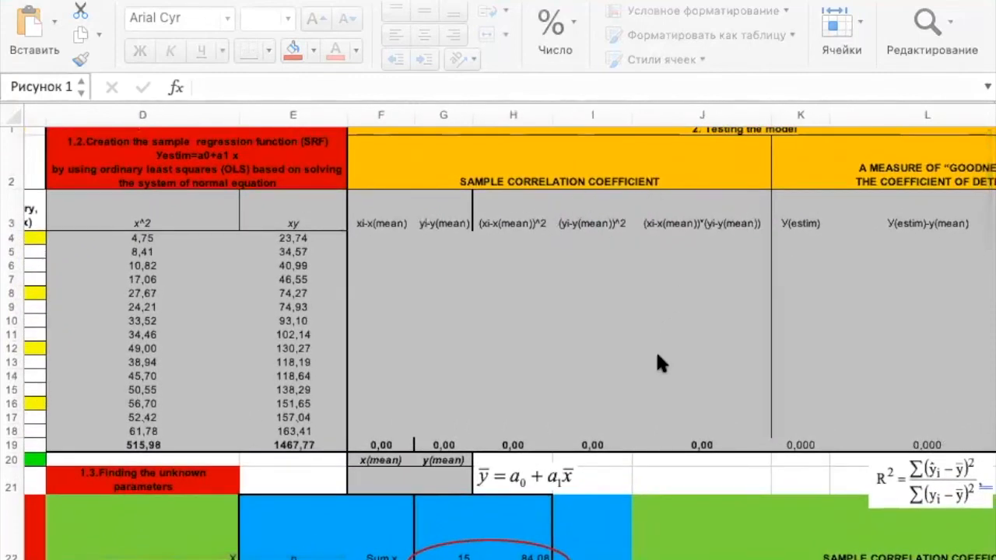
scroll(783, 422, "down", 5)
scroll(783, 422, "right", 1)
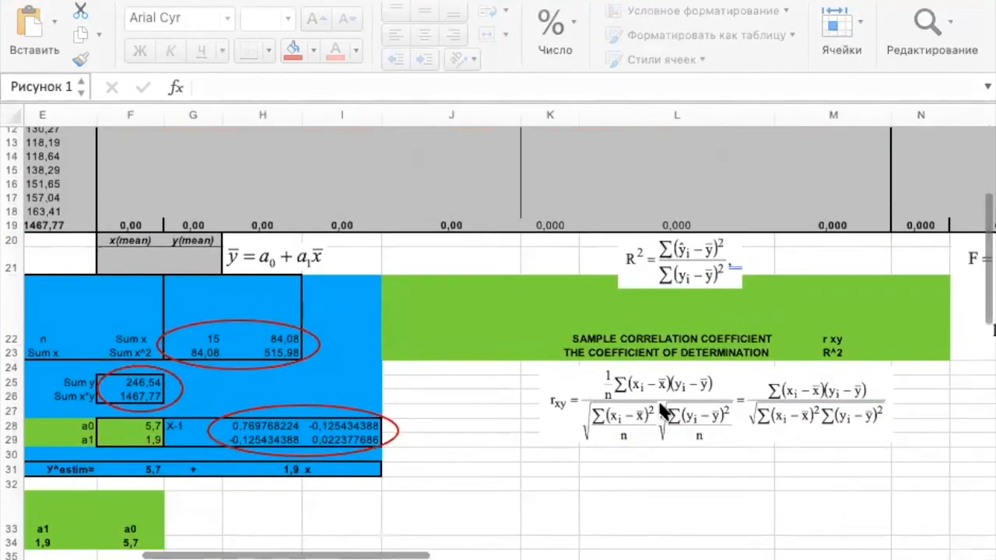
scroll(730, 407, "right", 3)
scroll(730, 407, "down", 2)
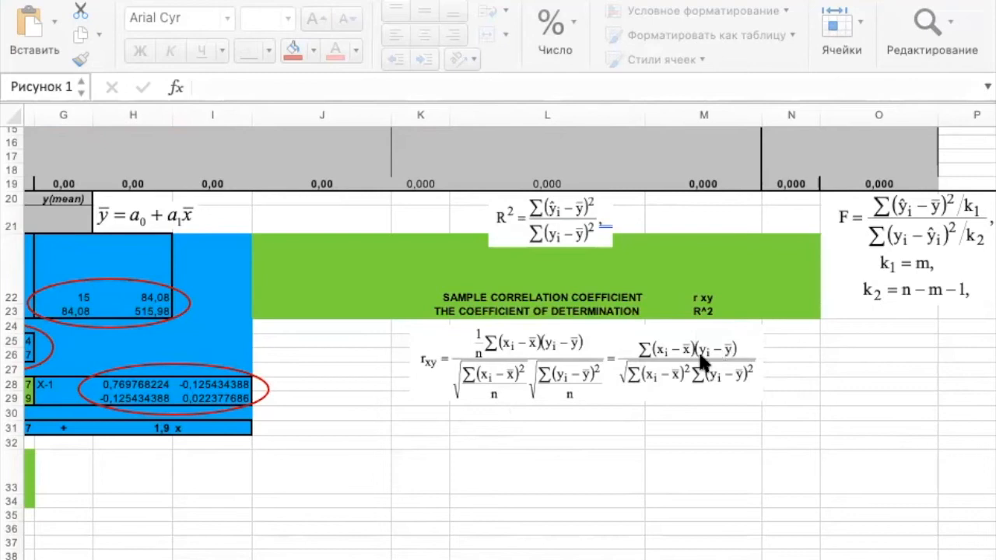
scroll(364, 290, "up", 4)
scroll(364, 289, "left", 2)
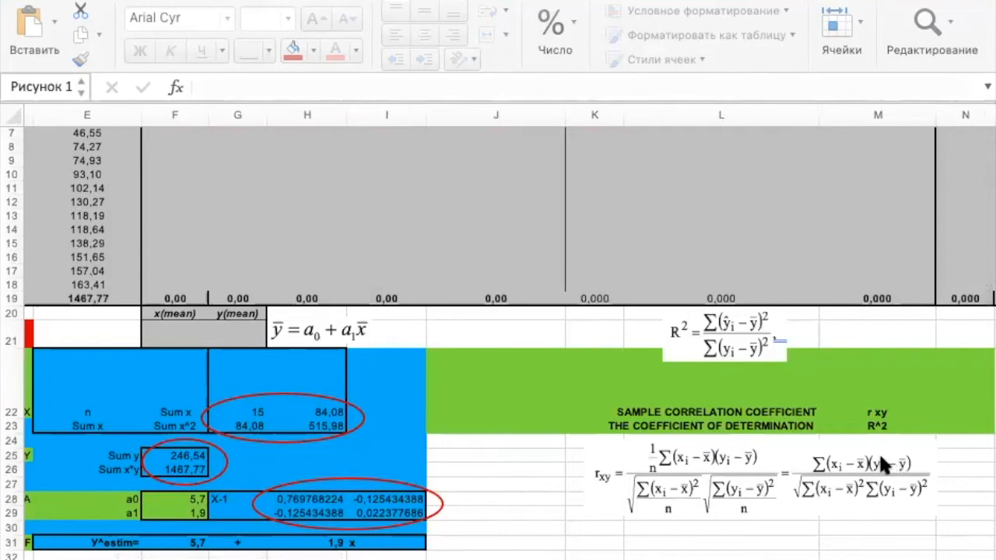
scroll(314, 252, "up", 3)
scroll(314, 252, "left", 1)
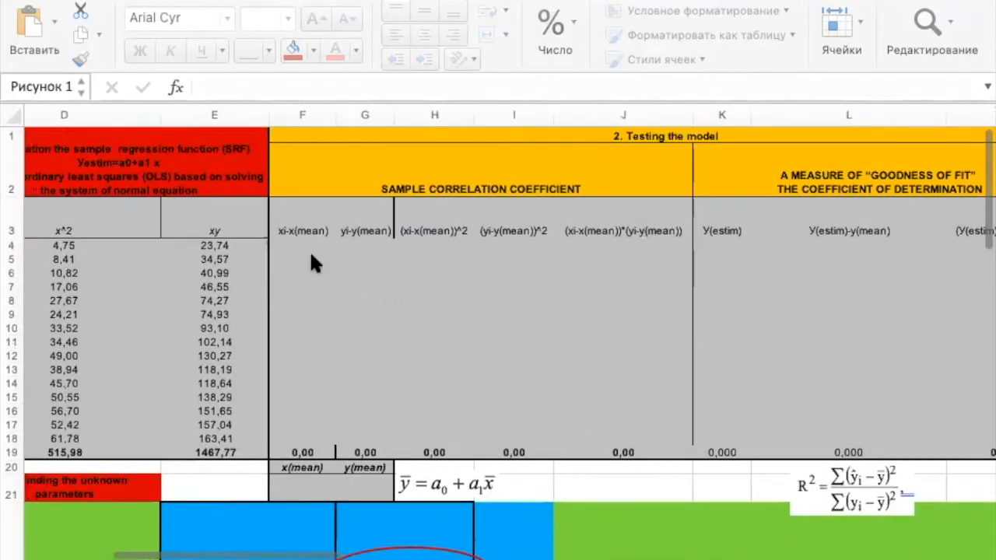
Calculate x(mean) in F21 by dividing the salary expenses total by the number of observations, =C19/A18.
scroll(316, 252, "left", 3)
scroll(310, 251, "down", 1)
scroll(310, 251, "right", 1)
scroll(310, 251, "down", 1)
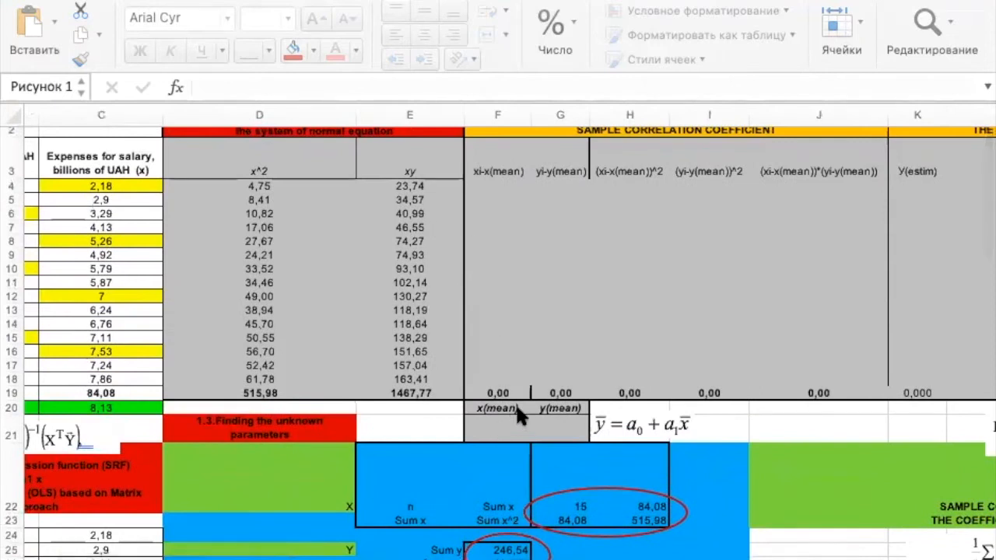
left_click(501, 430)
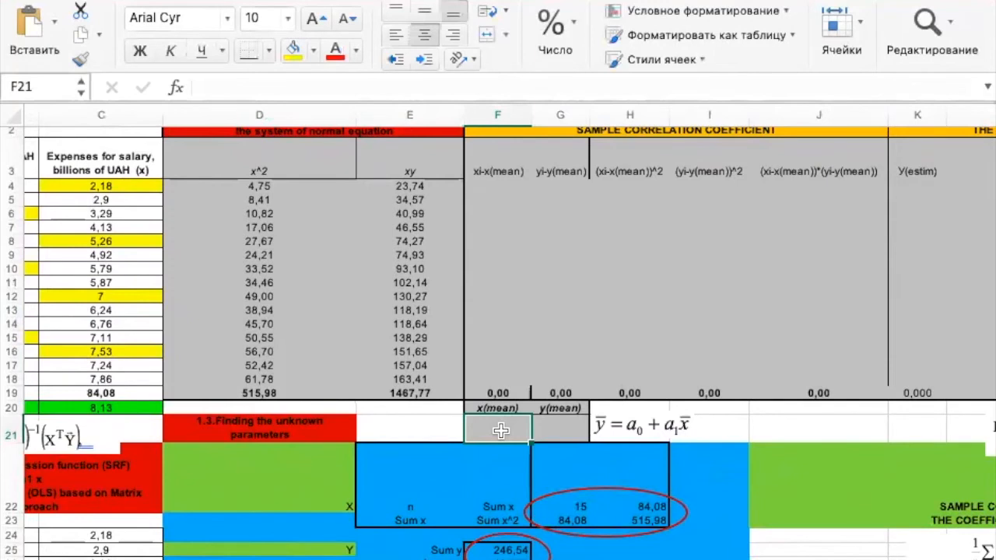
type("=")
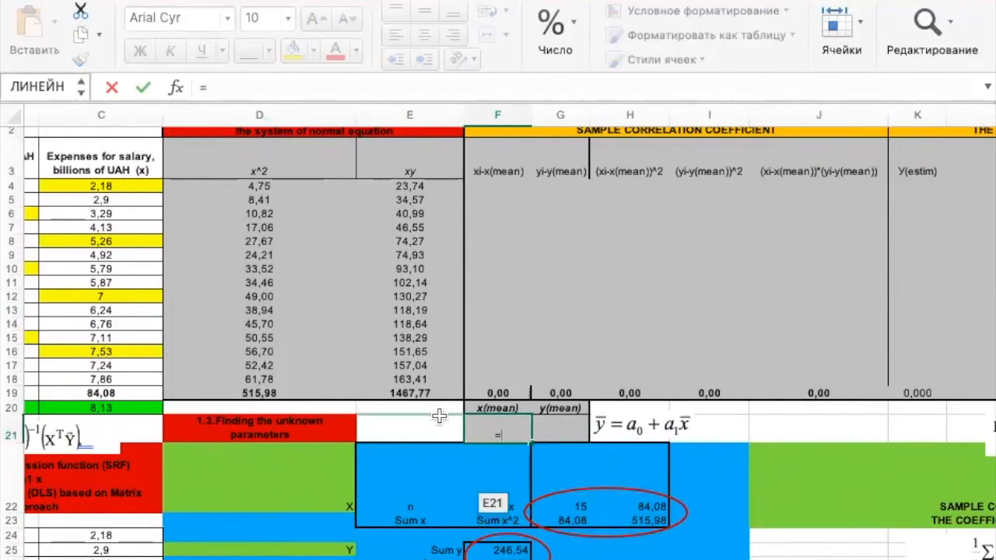
scroll(182, 387, "left", 4)
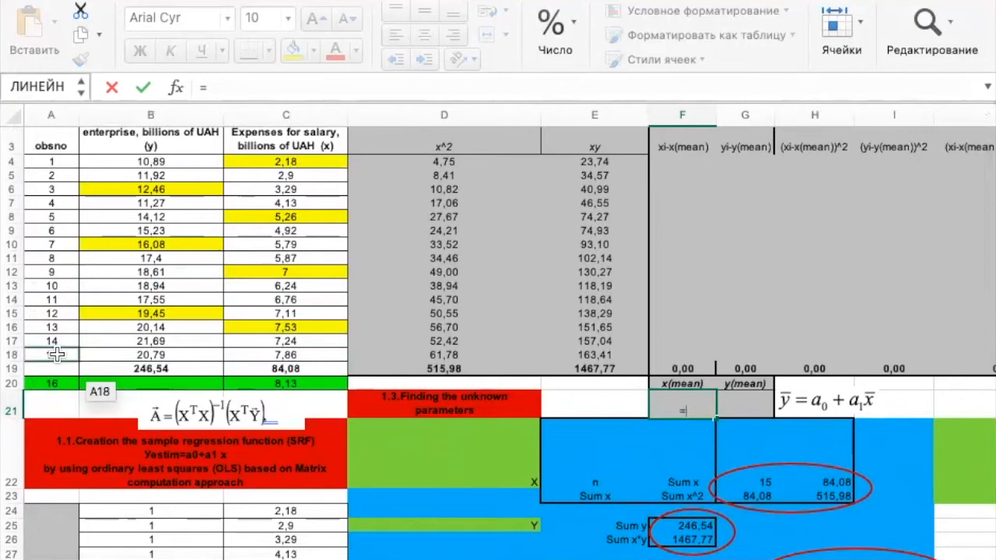
left_click(285, 368)
type("/")
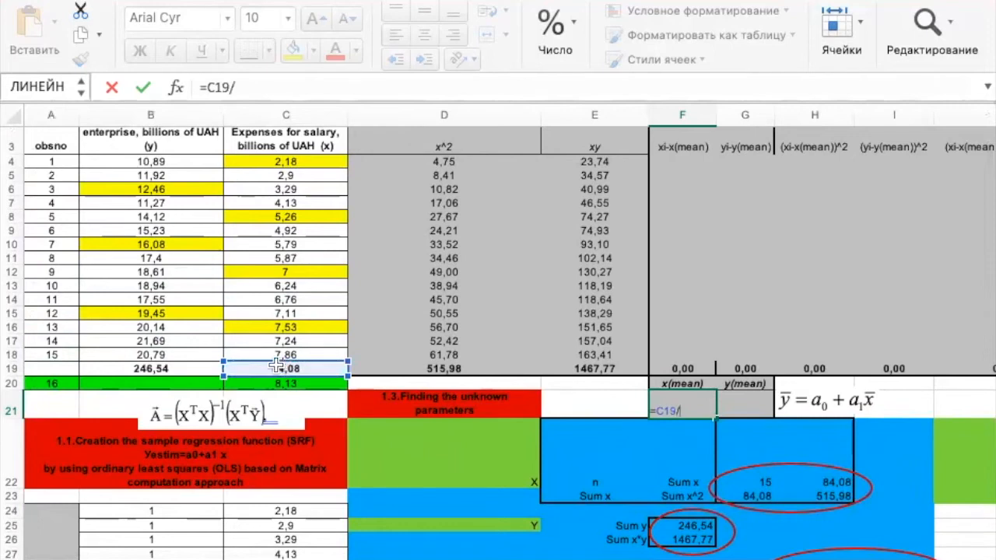
left_click(59, 355)
key("Return")
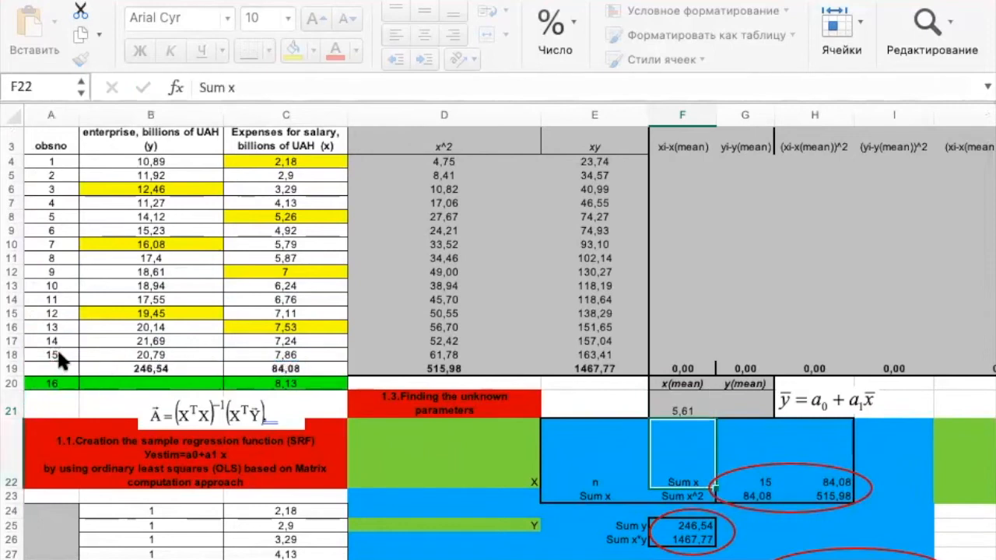
Replace the x(mean) formula in F21 with the average of the salary expenses, =СРЗНАЧ(C4:C18).
left_click(688, 400)
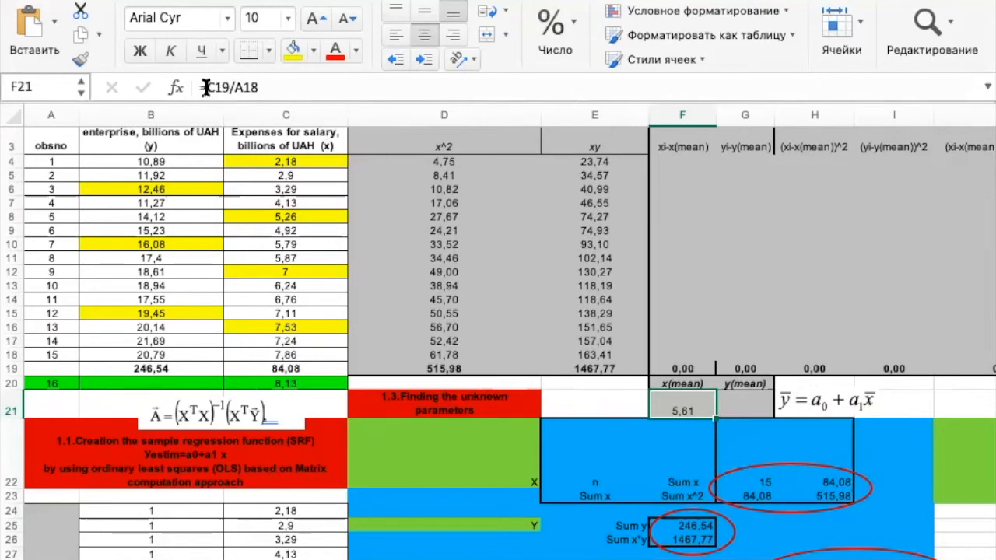
left_click_drag(207, 87, 309, 88)
key("BackSpace")
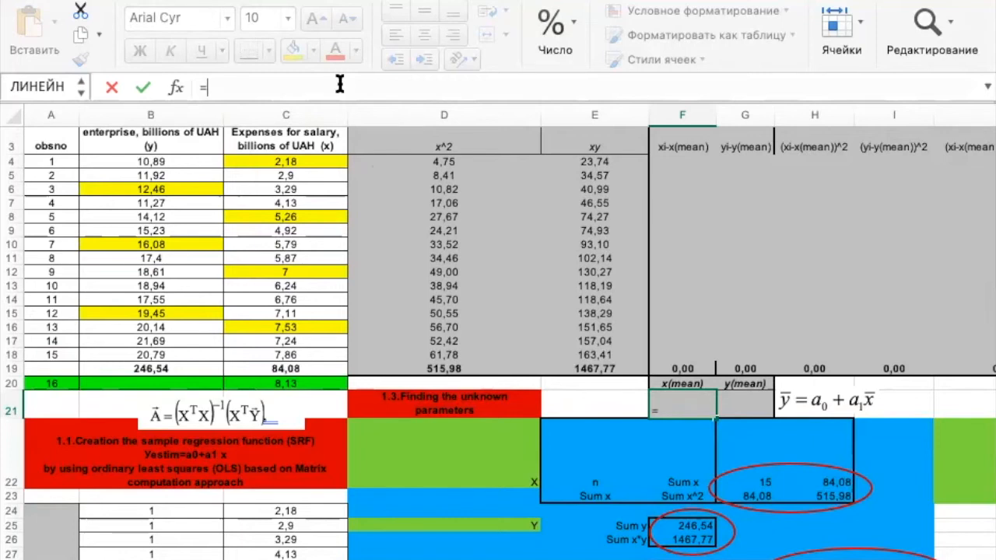
type("ср")
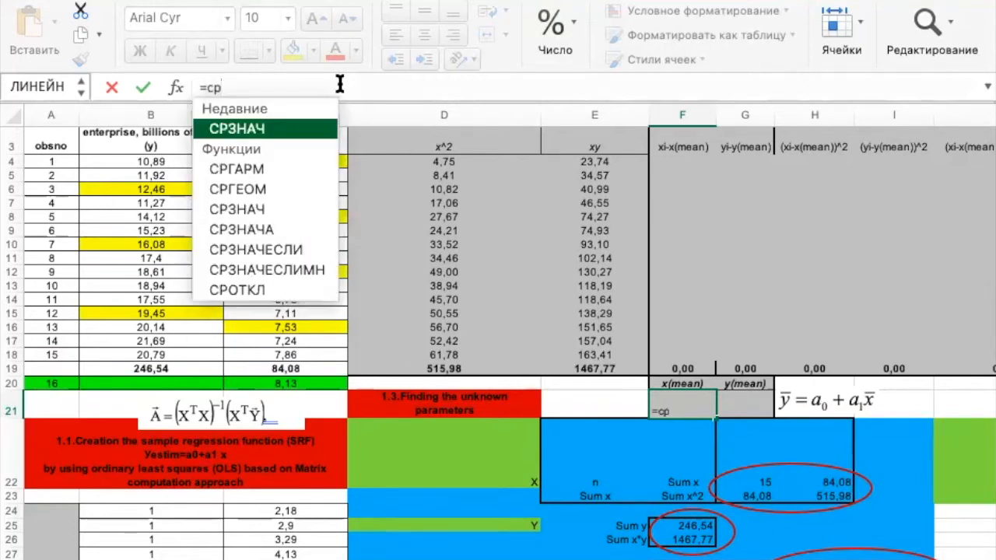
double_click(271, 129)
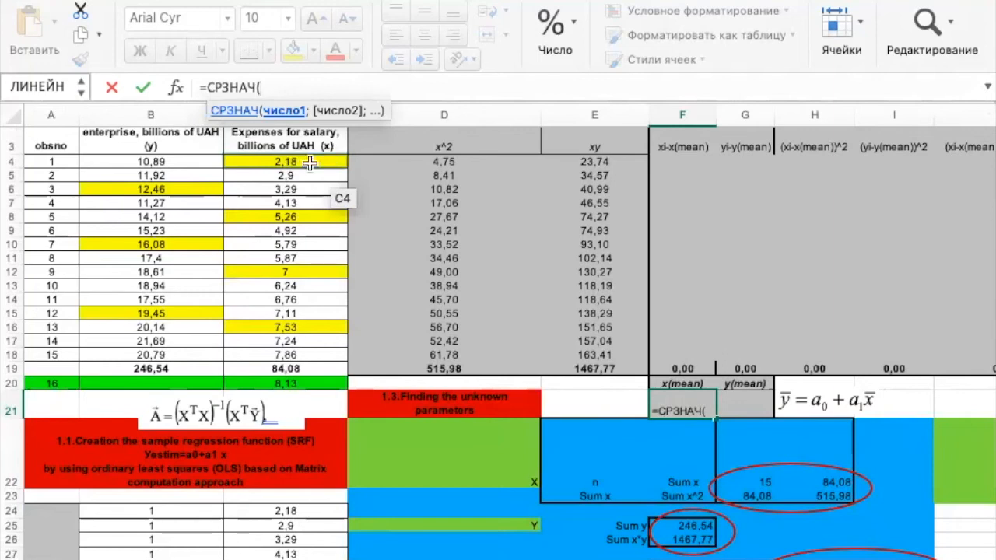
left_click_drag(312, 162, 320, 353)
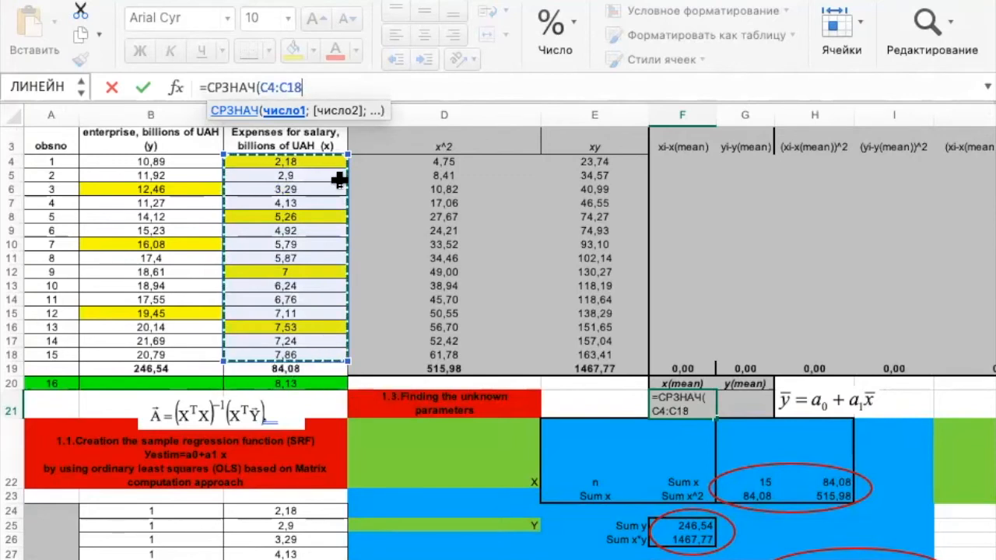
type(")")
key("Return")
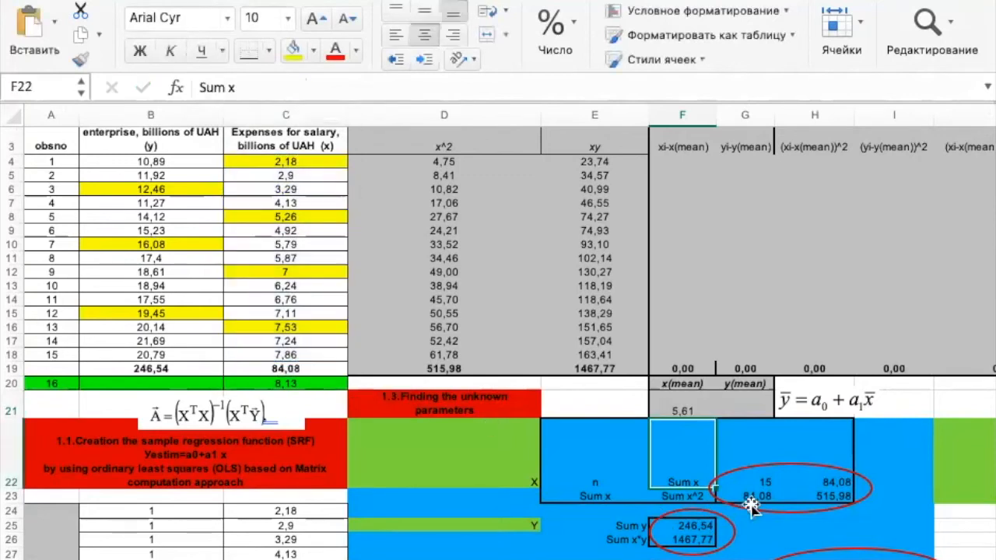
left_click(689, 406)
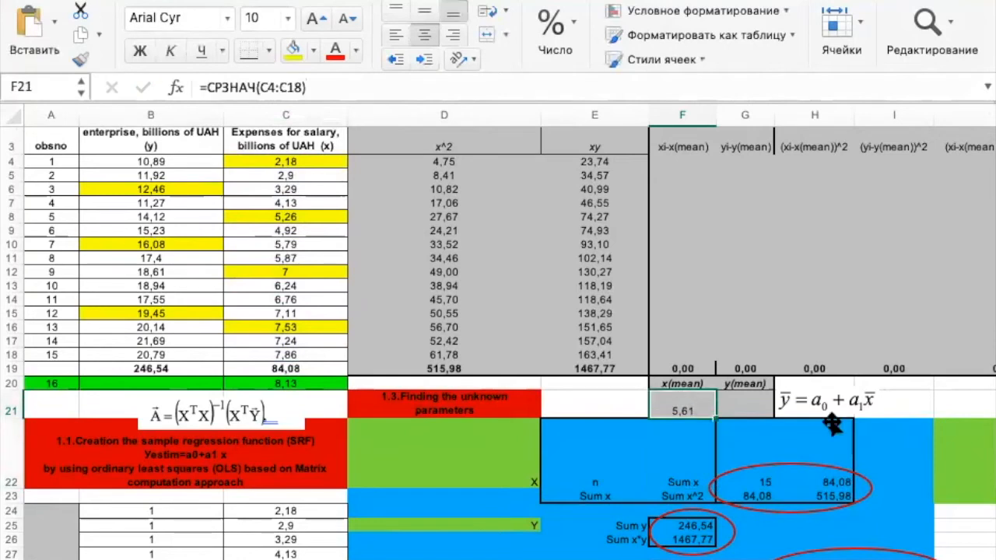
Calculate y(mean) in G21 as the average of the enterprise income values, =СРЗНАЧ(B4:B18).
left_click(732, 399)
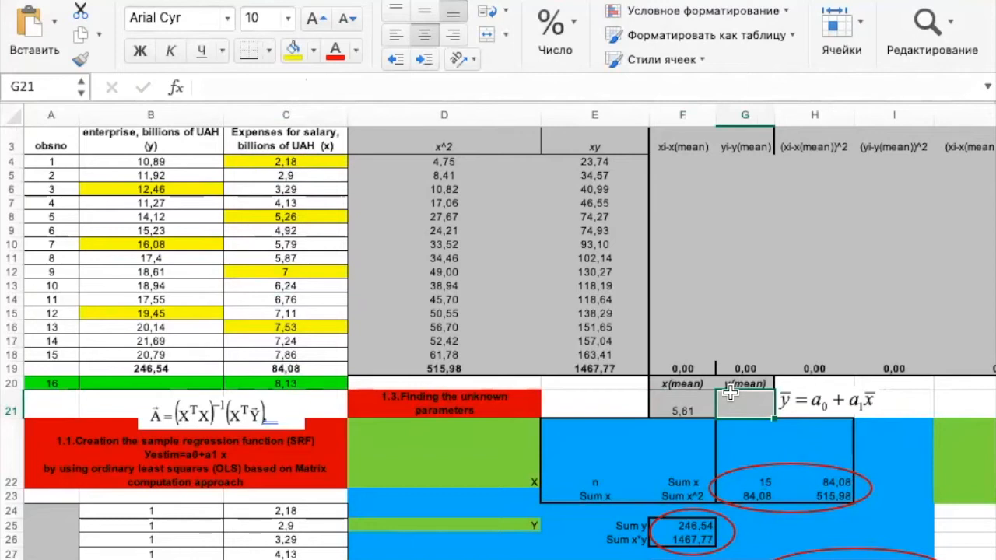
type("=ср")
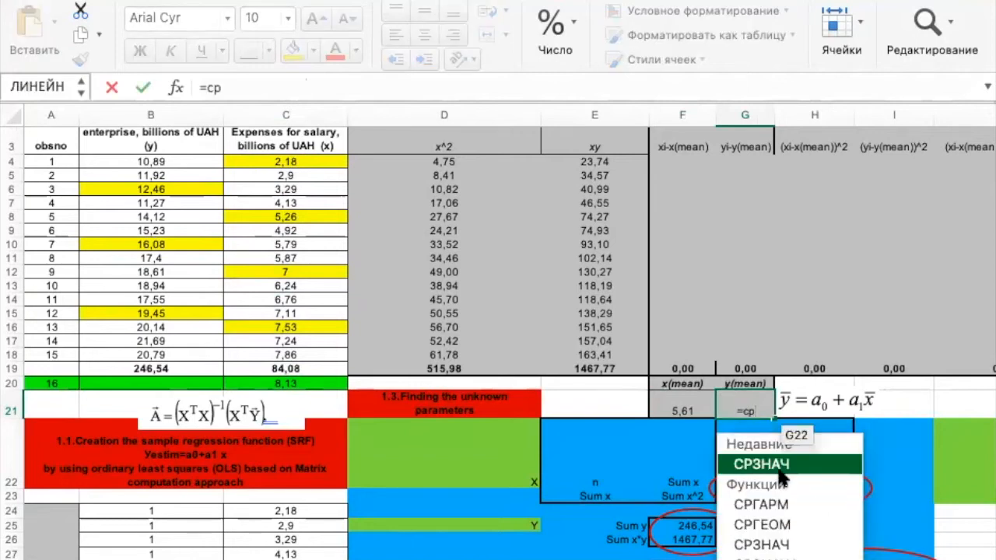
double_click(779, 465)
left_click_drag(202, 161, 199, 353)
key("Return")
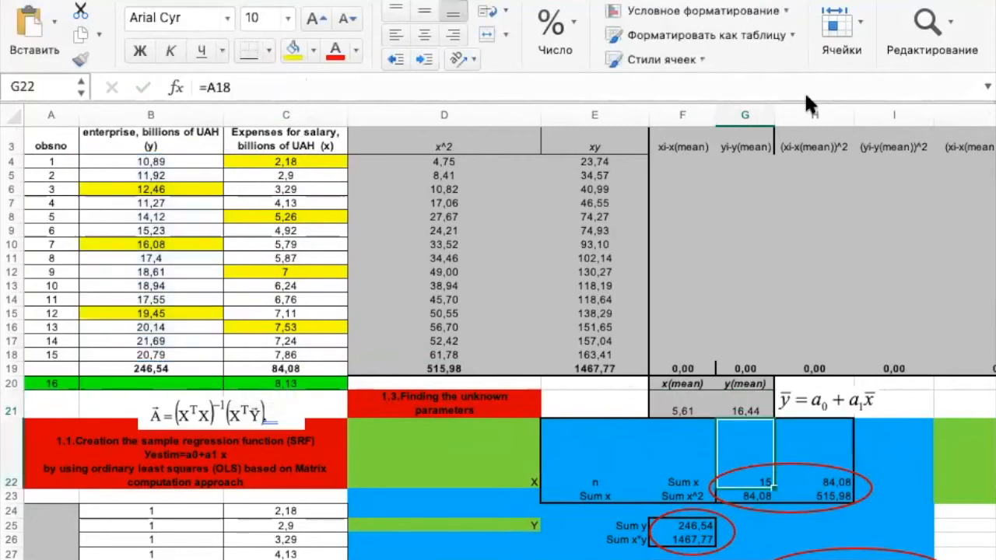
Build the first xi-x(mean) formula in F4 as =C4-F21.
left_click(683, 161)
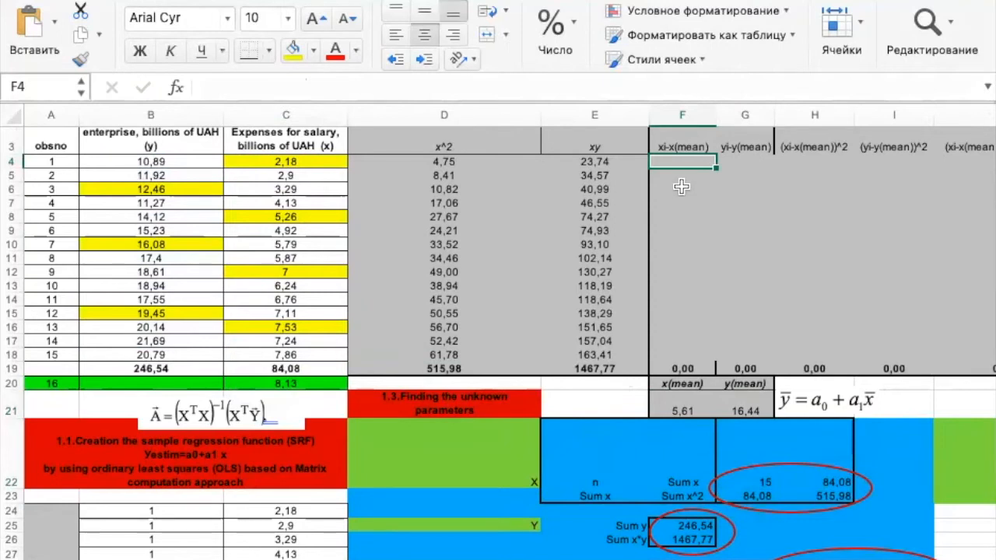
type("=")
left_click_drag(675, 169, 674, 169)
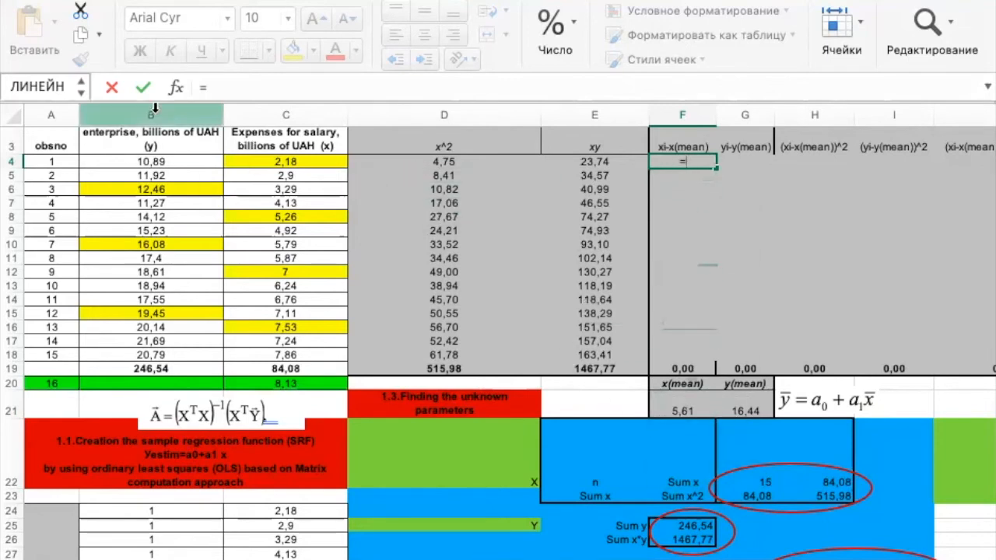
left_click(309, 162)
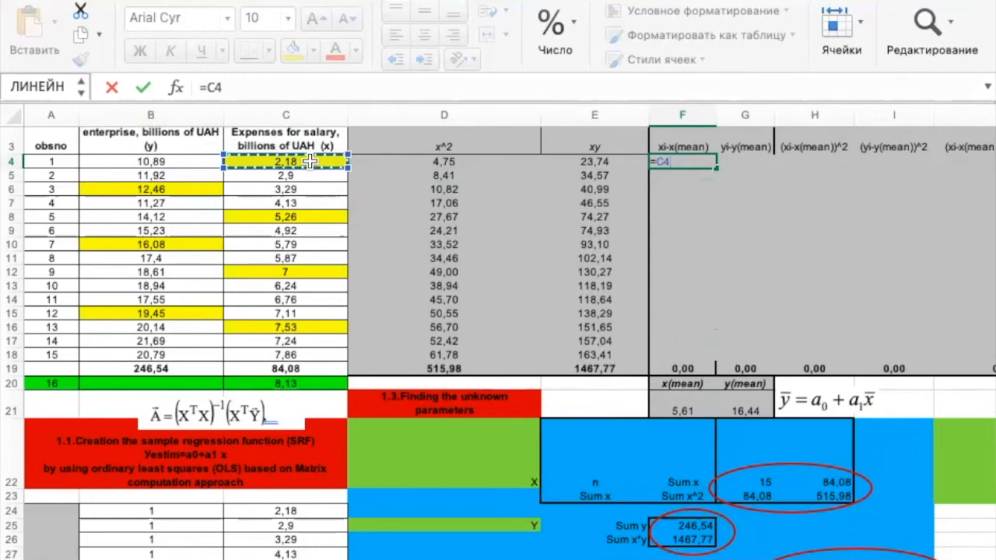
type("-")
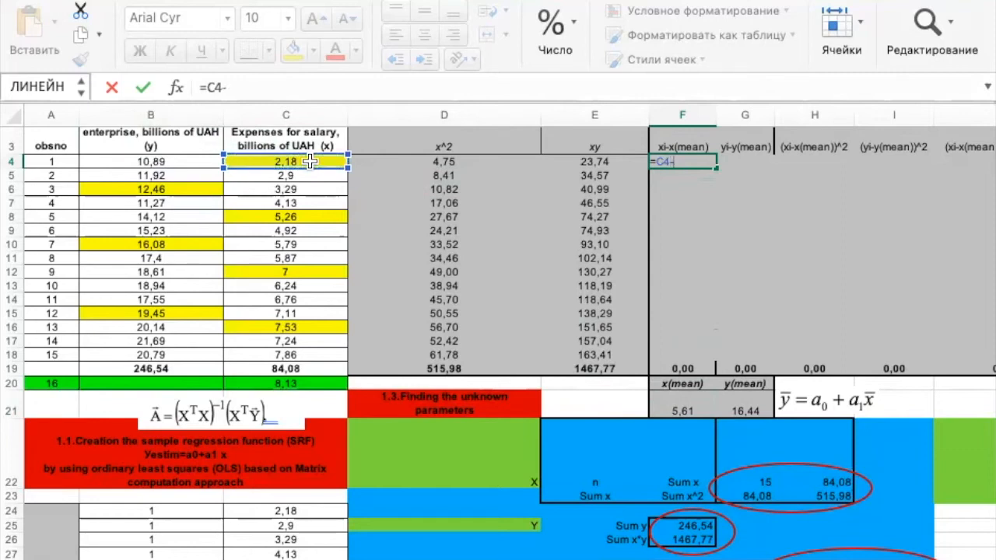
left_click(688, 408)
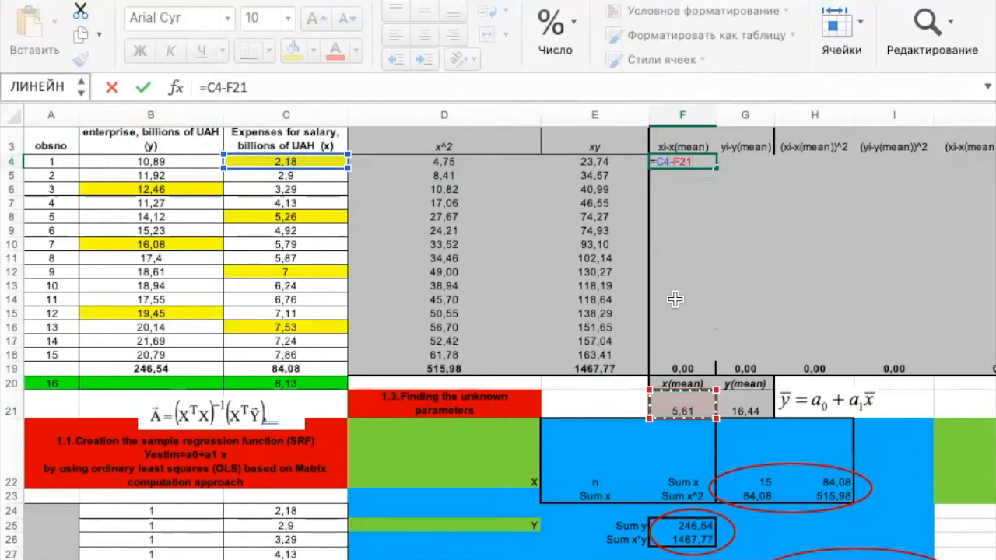
Make the mean reference absolute so F4 reads =C4-$F$21, and fill the formula down through F18.
left_click(225, 87)
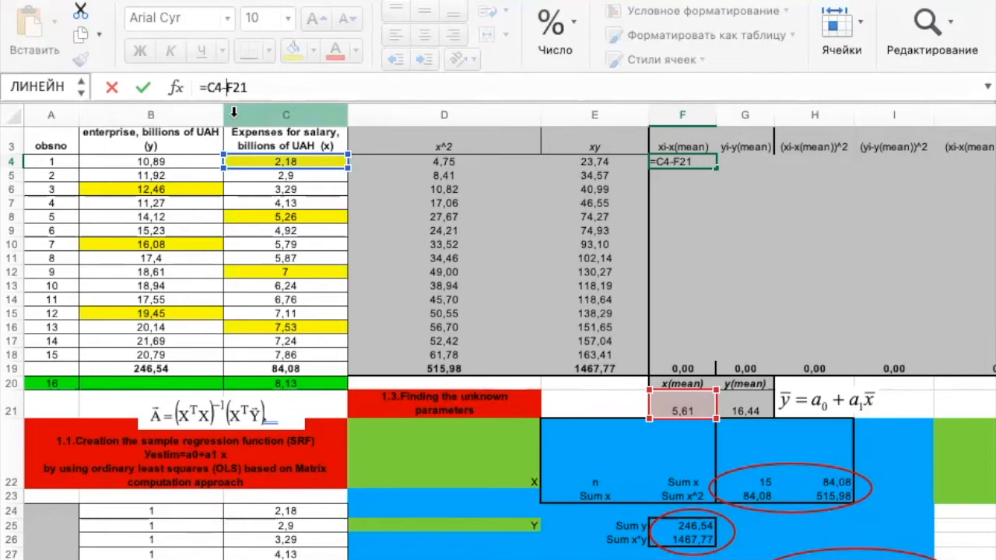
type("$")
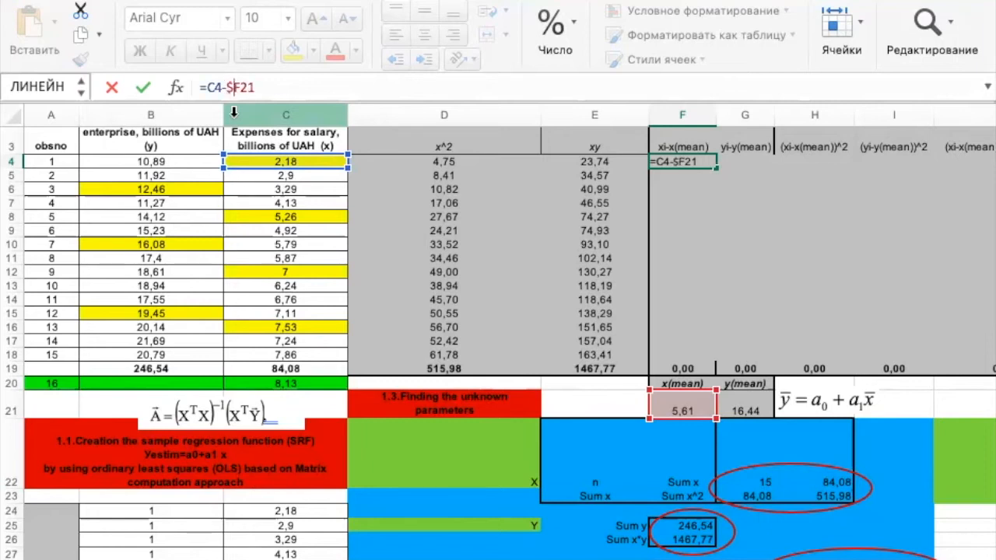
left_click(241, 84)
type("$")
key("Return")
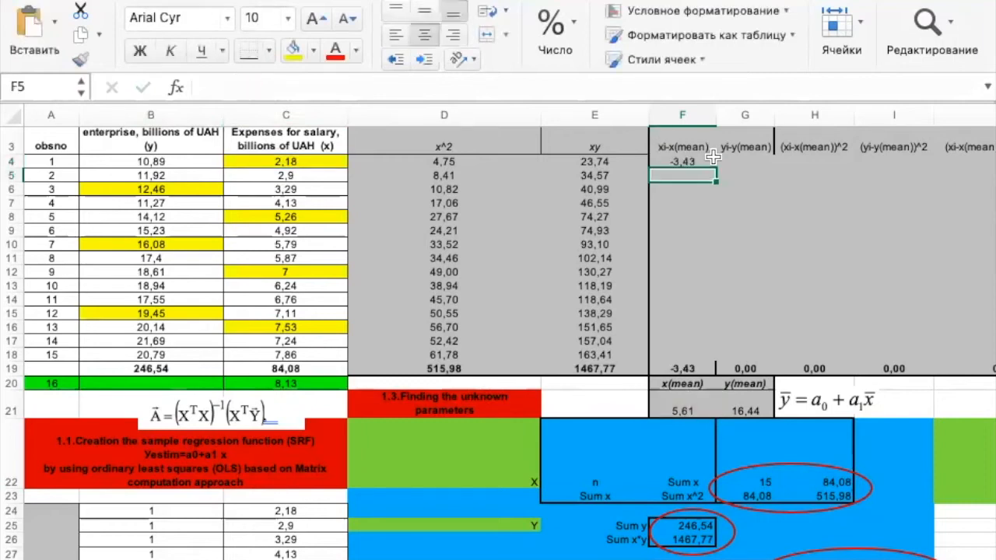
left_click(708, 163)
left_click_drag(716, 168, 703, 358)
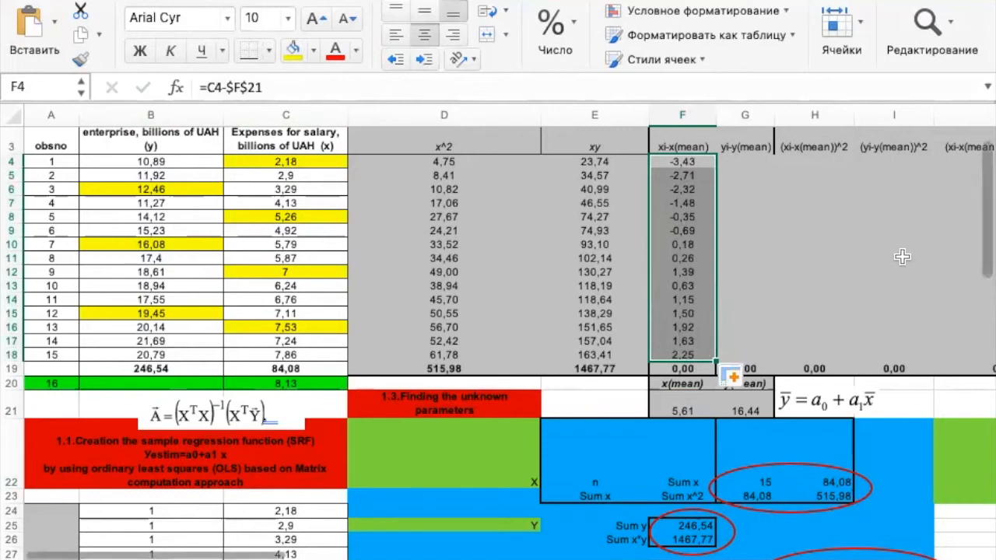
Build the first yi-y(mean) formula in G4 as =B4-$G$21, with an absolute reference to the mean.
left_click(754, 160)
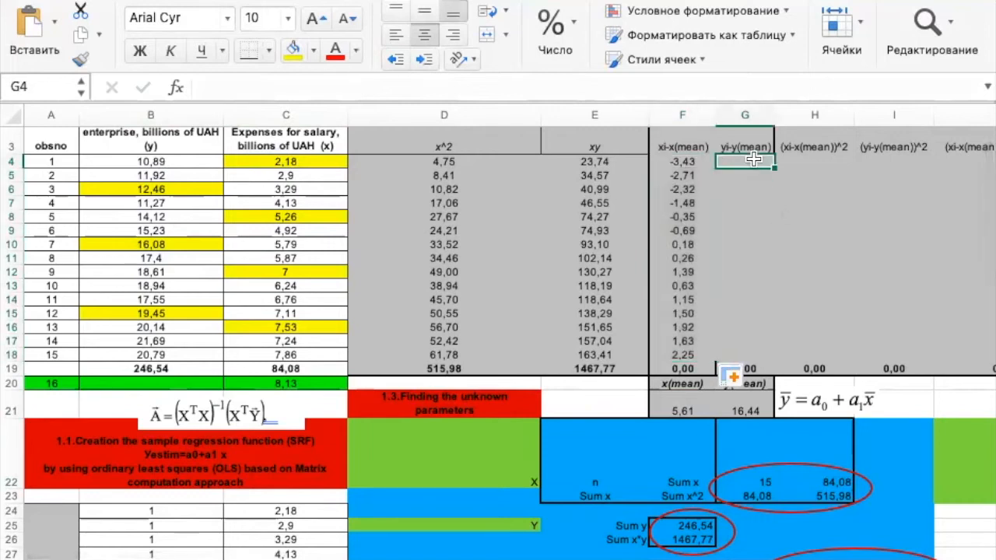
type("=")
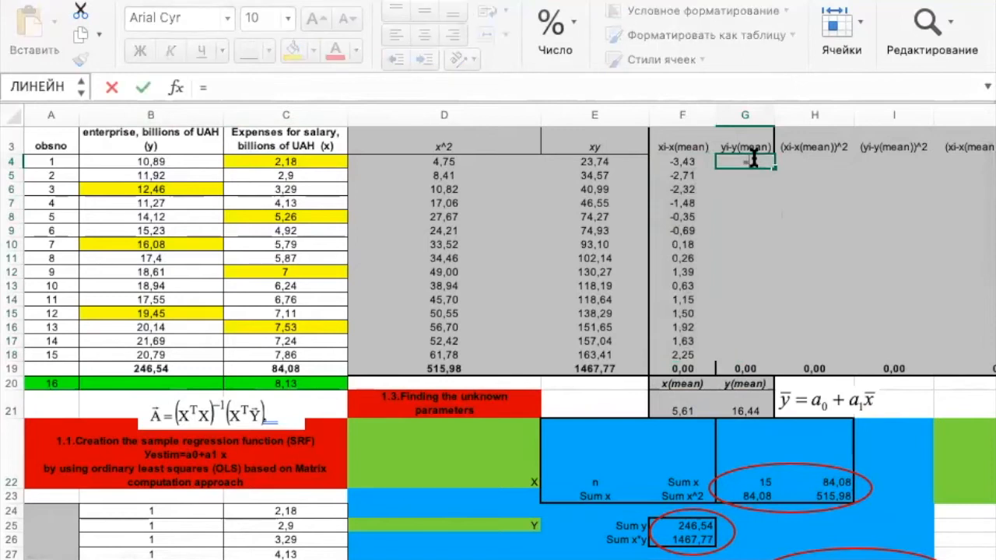
left_click_drag(755, 155, 201, 160)
type("-")
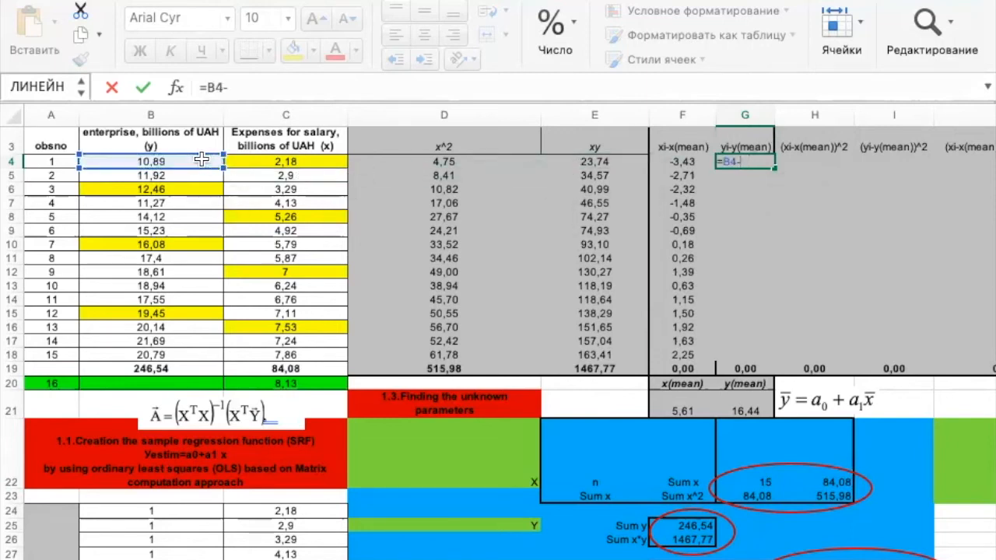
left_click(747, 411)
left_click(228, 86)
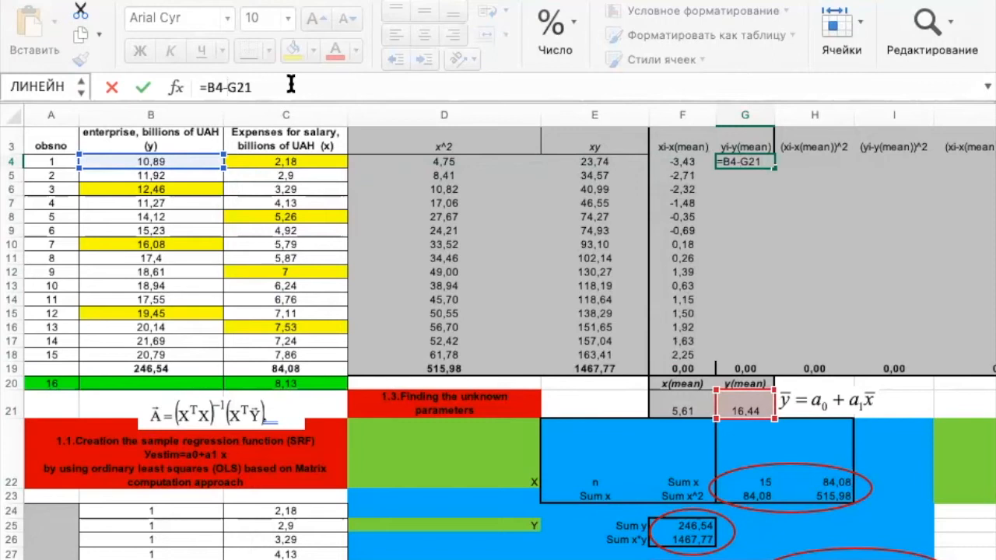
key("F4")
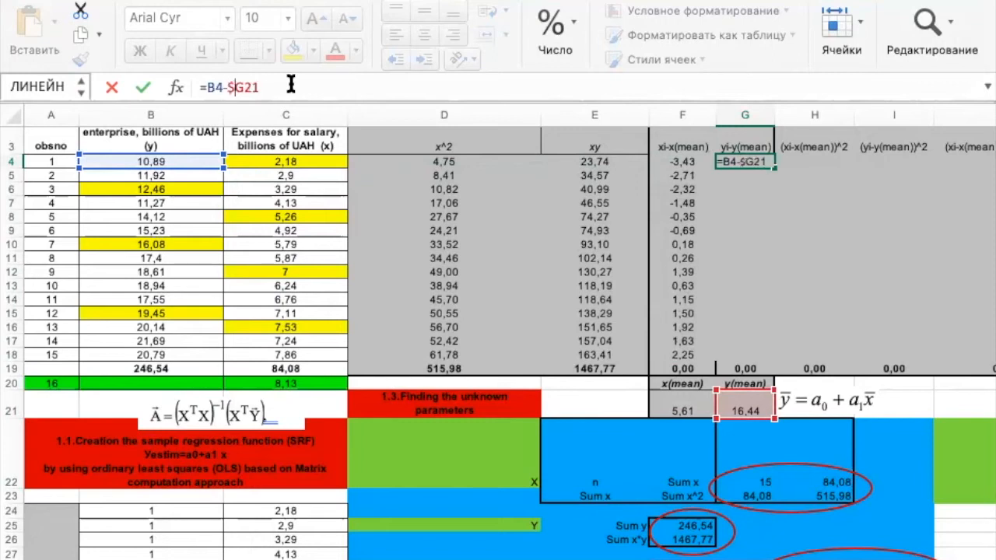
key("Return")
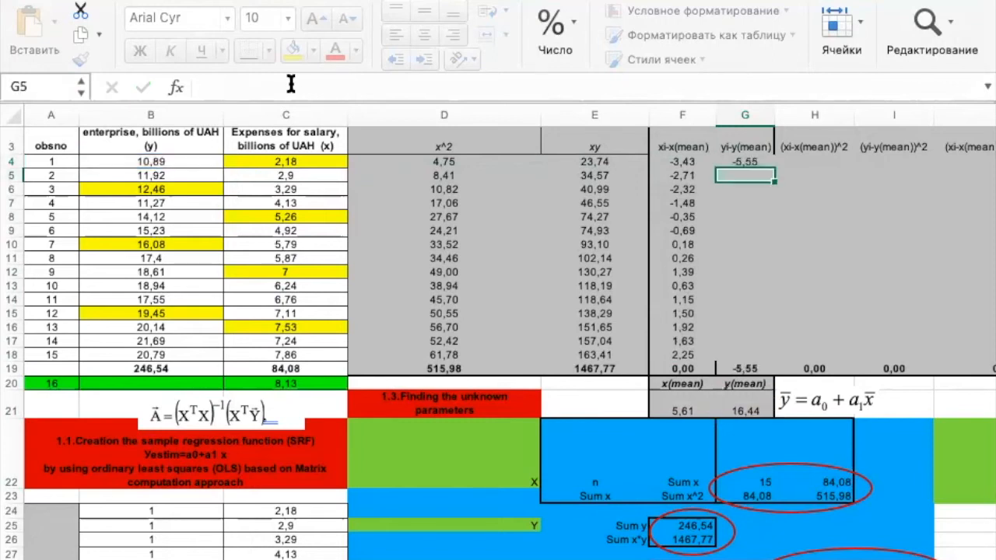
Fill the yi-y(mean) formula from G4 down through G18, cancelling any accidental cell replacement.
left_click_drag(743, 168, 745, 163)
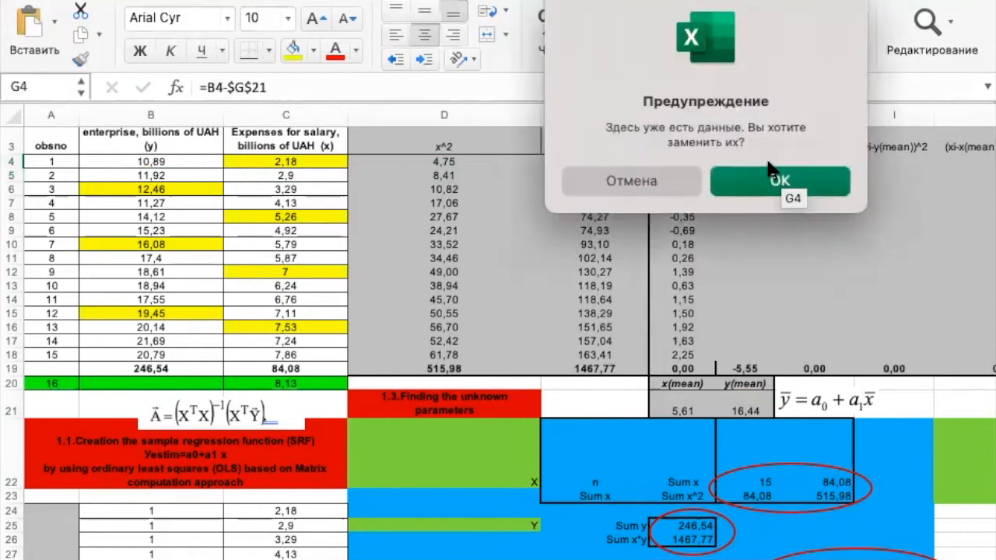
left_click(653, 180)
left_click(757, 159)
left_click_drag(774, 167, 756, 361)
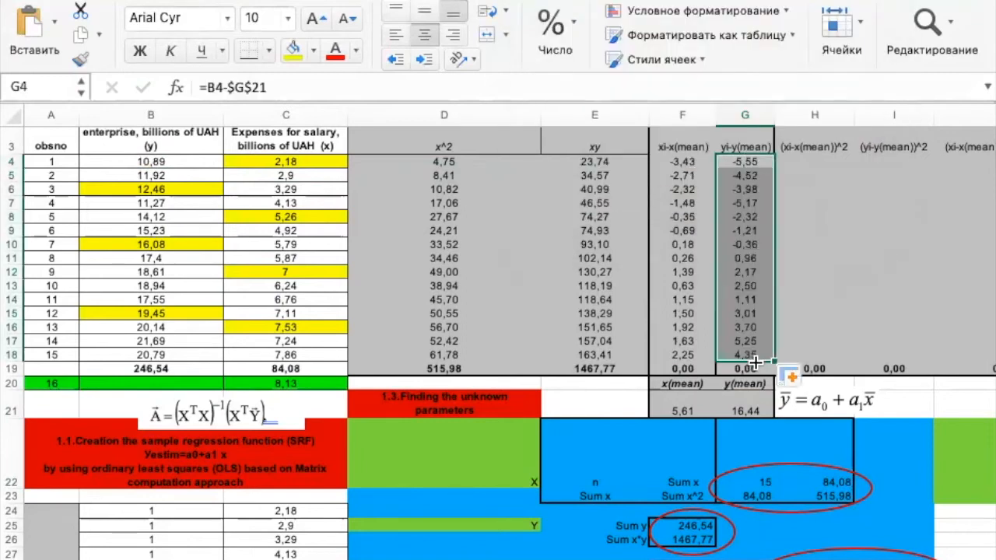
Check the sum formulas in F19 and G19 under the two deviation columns.
left_click(692, 370)
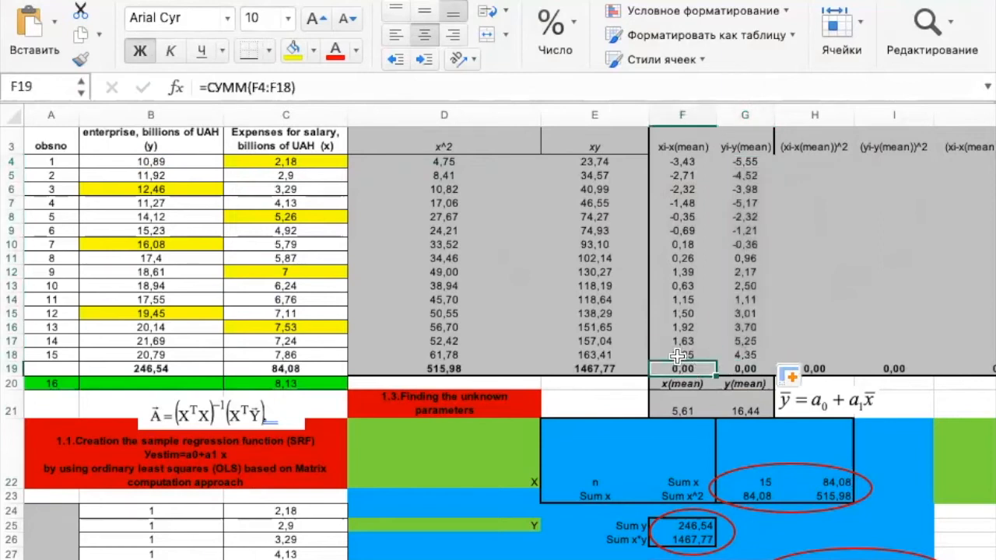
double_click(675, 367)
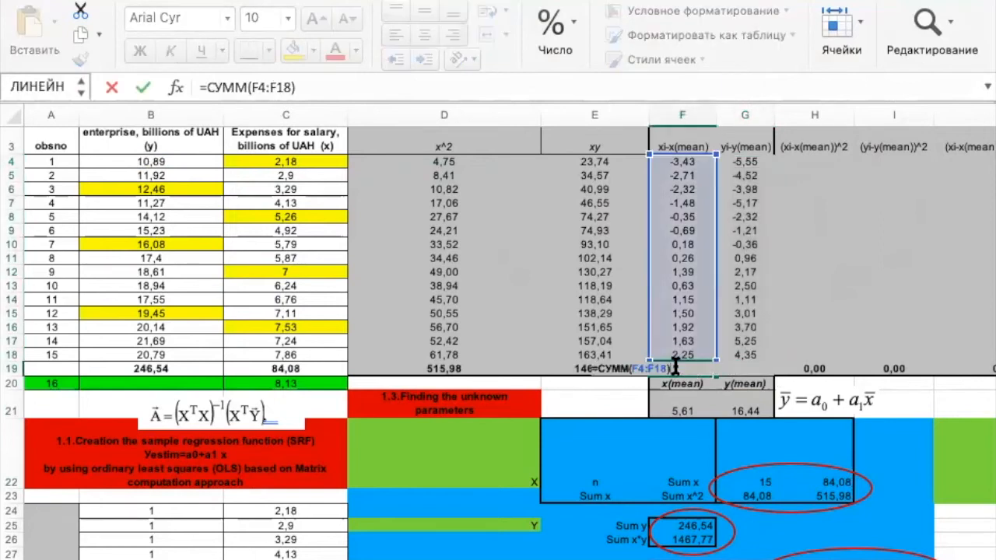
key("Return")
double_click(748, 369)
key("Return")
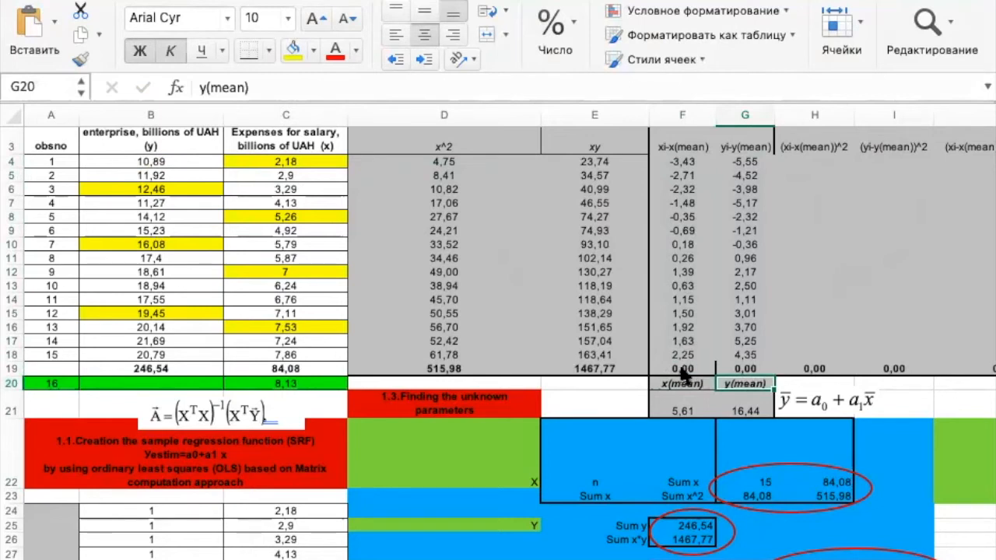
left_click_drag(691, 369, 747, 368)
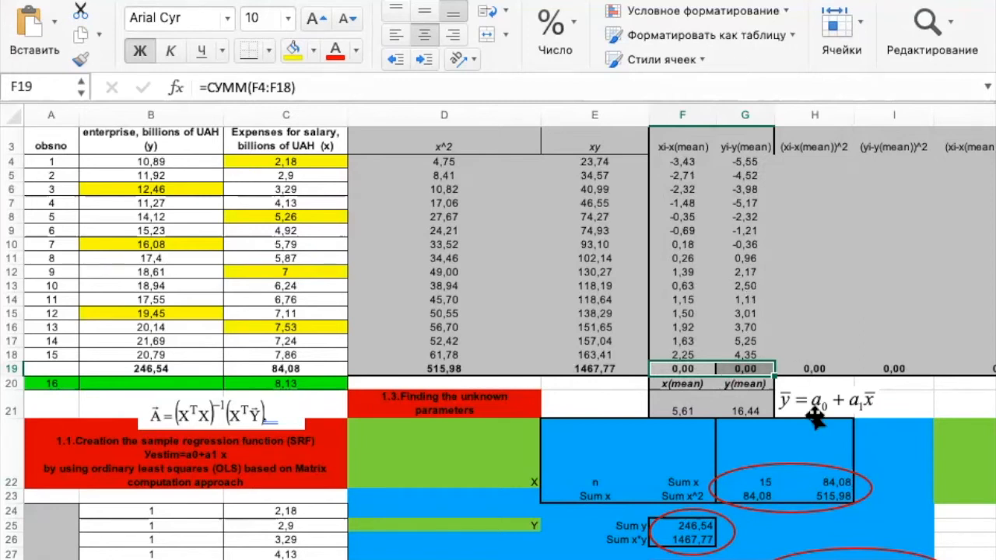
Examine the sample correlation coefficient formula and the headings of the squared deviation columns in H3 and I3.
scroll(813, 418, "down", 2)
scroll(813, 418, "right", 3)
scroll(813, 418, "down", 2)
scroll(813, 418, "right", 2)
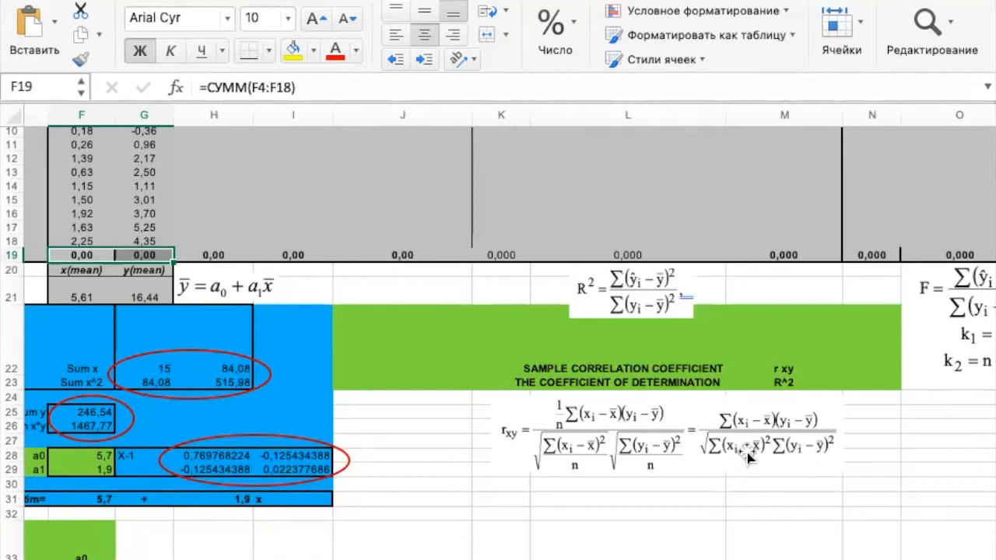
scroll(333, 258, "up", 5)
scroll(334, 257, "left", 2)
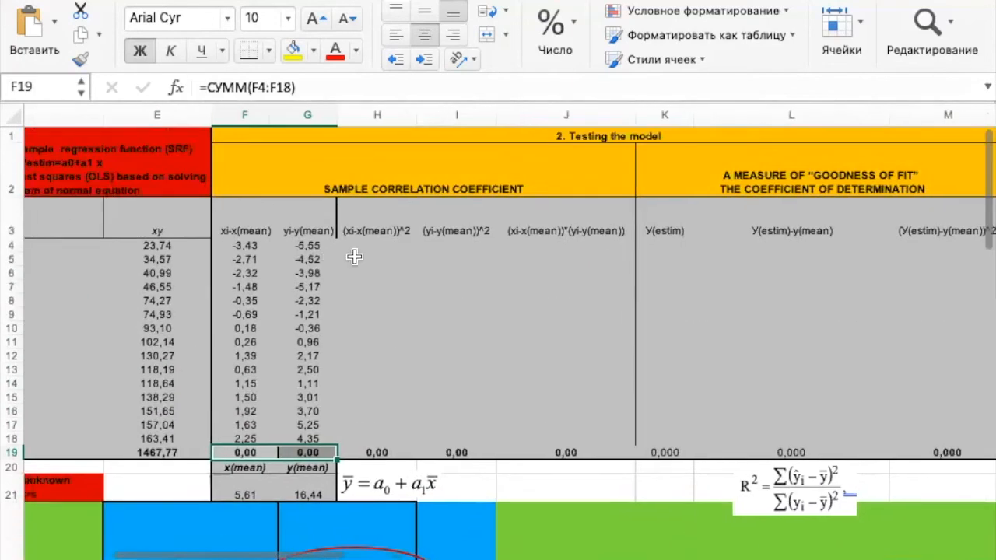
scroll(381, 290, "left", 2)
scroll(380, 289, "down", 1)
left_click(512, 204)
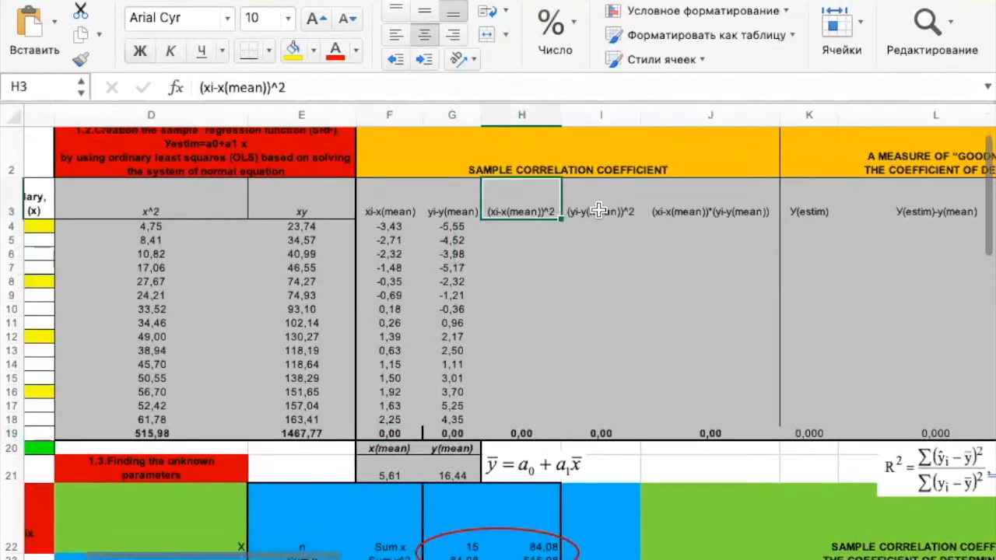
left_click(598, 211)
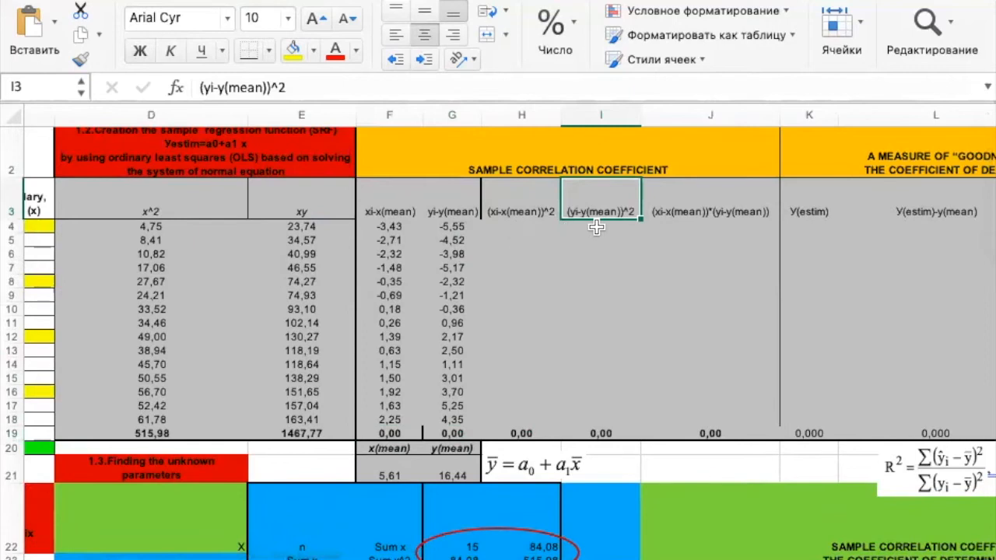
Calculate the first (xi-x(mean))^2 value in H4 with =F4^2.
left_click(519, 226)
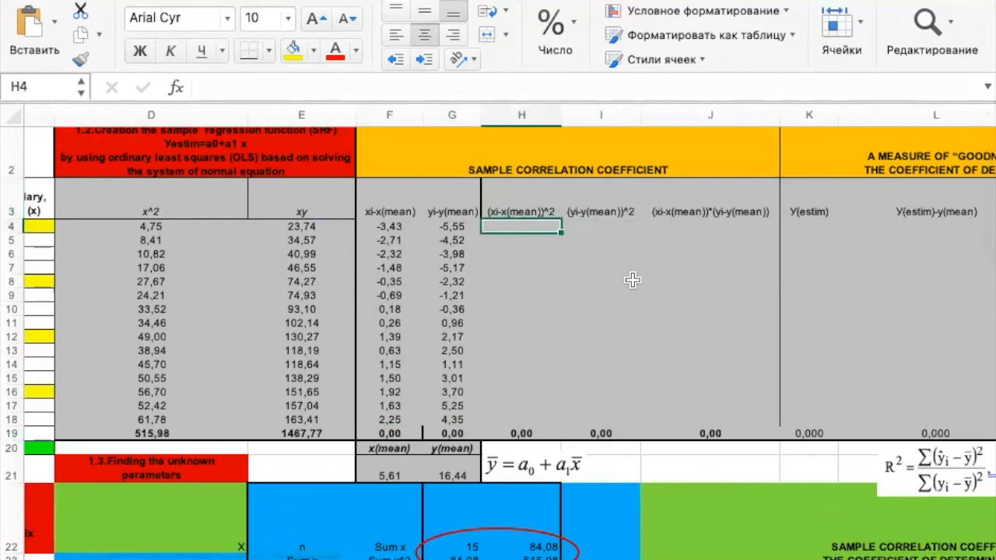
type("=")
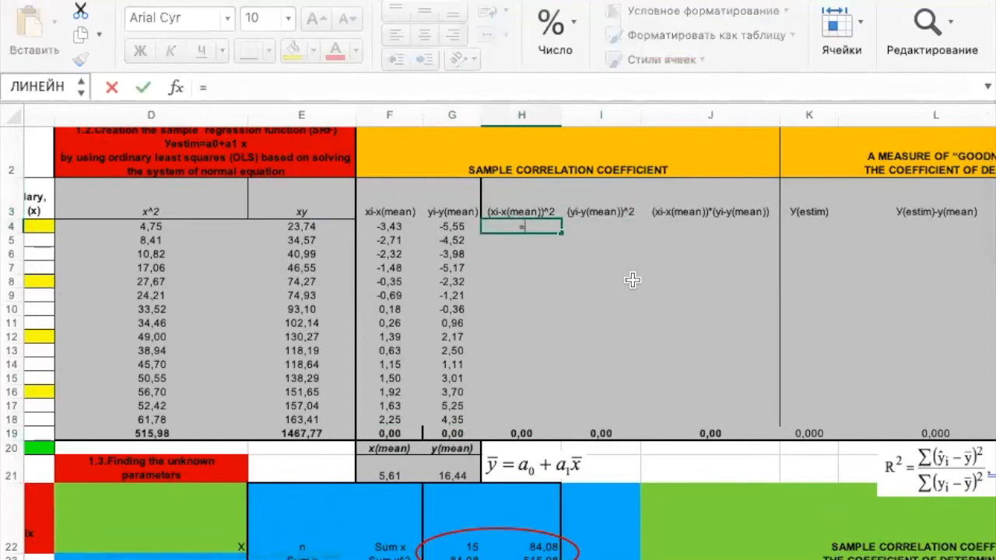
left_click(388, 226)
type("^2")
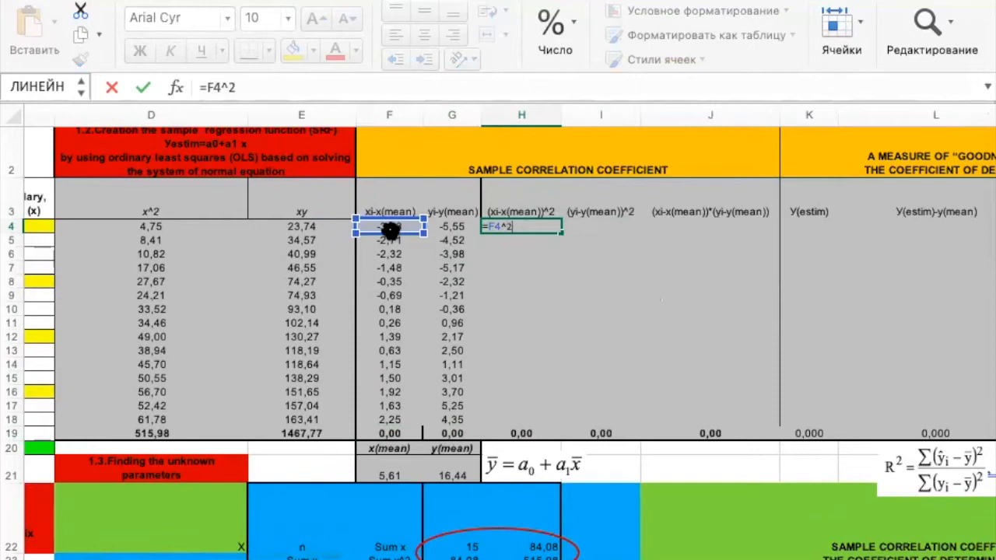
key("Return")
Enter =G4^2 in I4 for (yi-y(mean))^2, and fill both squared deviation formulas H4:I4 down through row 18.
left_click(597, 220)
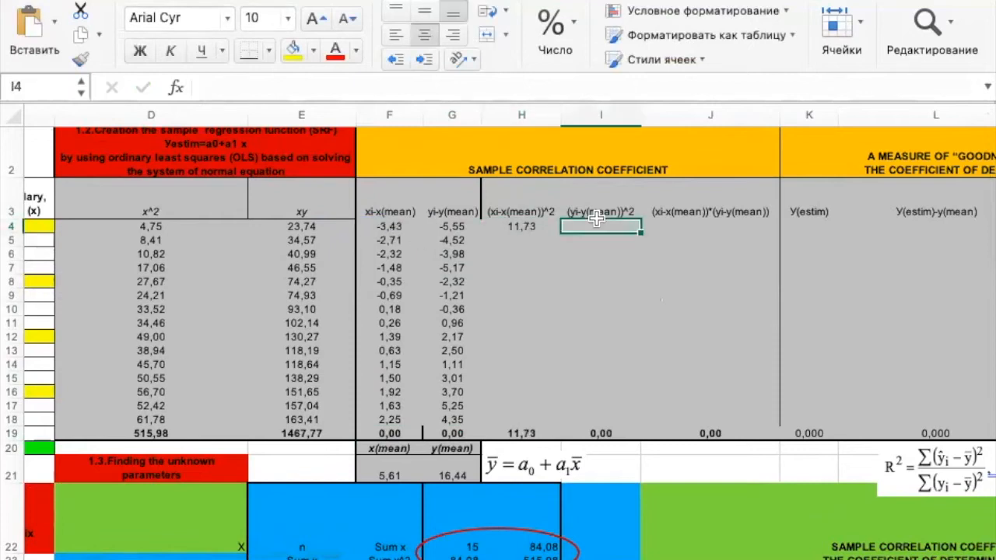
type("=")
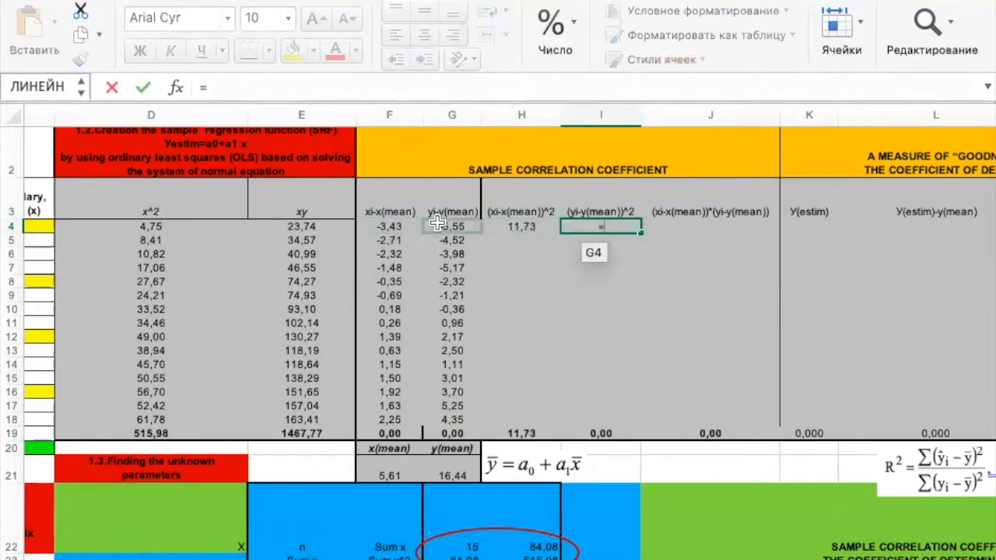
left_click(447, 226)
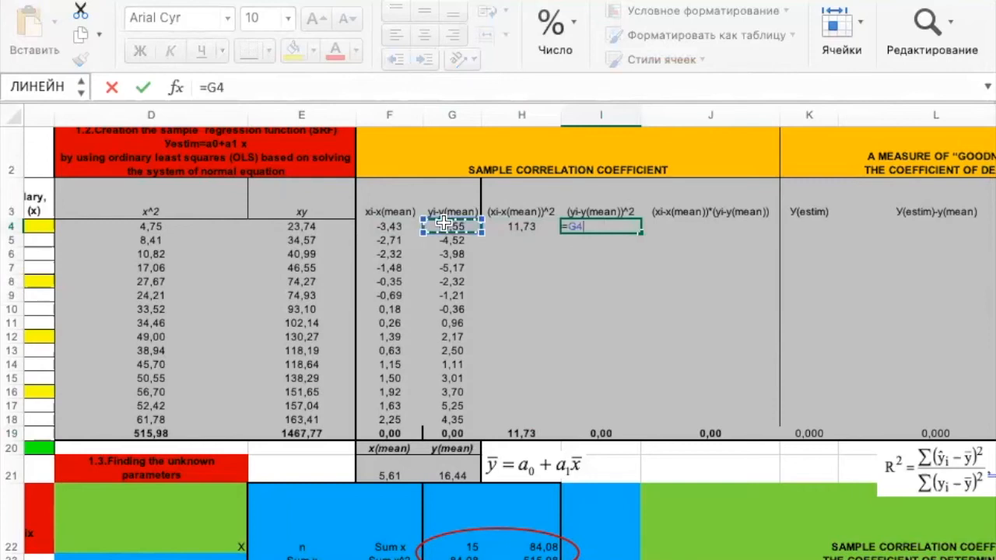
type("^2")
key("Return")
left_click_drag(526, 225, 579, 225)
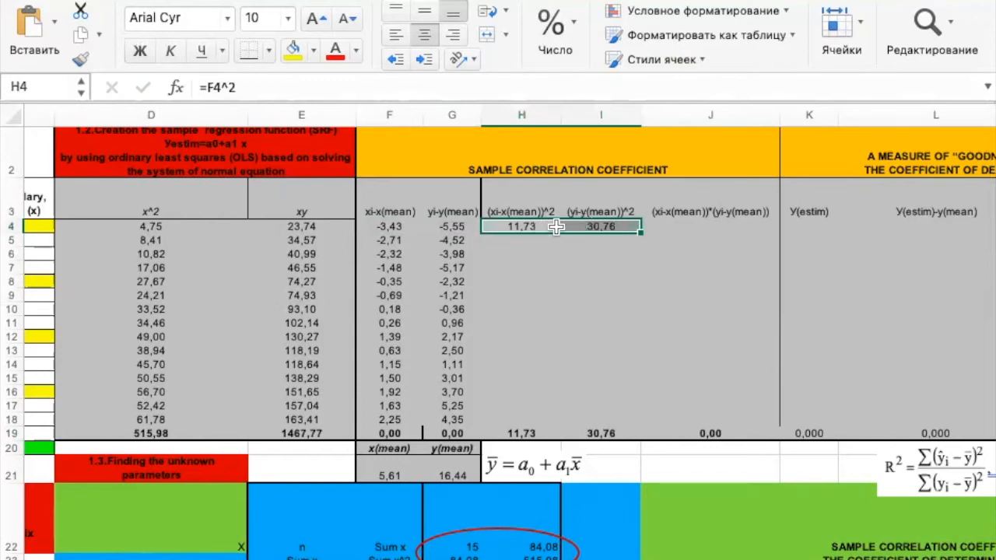
left_click_drag(640, 232, 632, 426)
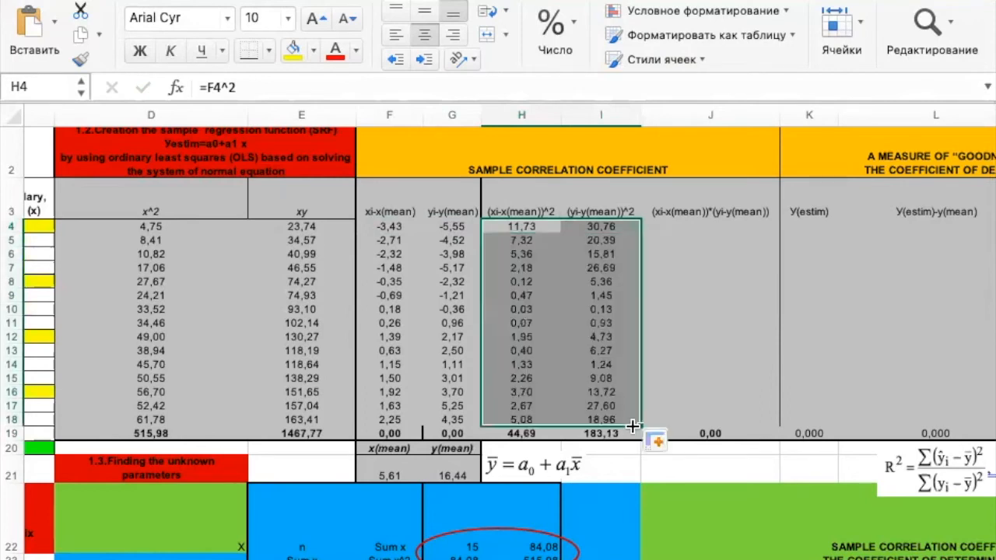
Review the r xy formula against the deviation columns to see which sums its numerator and denominator require.
scroll(851, 522, "down", 5)
scroll(851, 521, "right", 3)
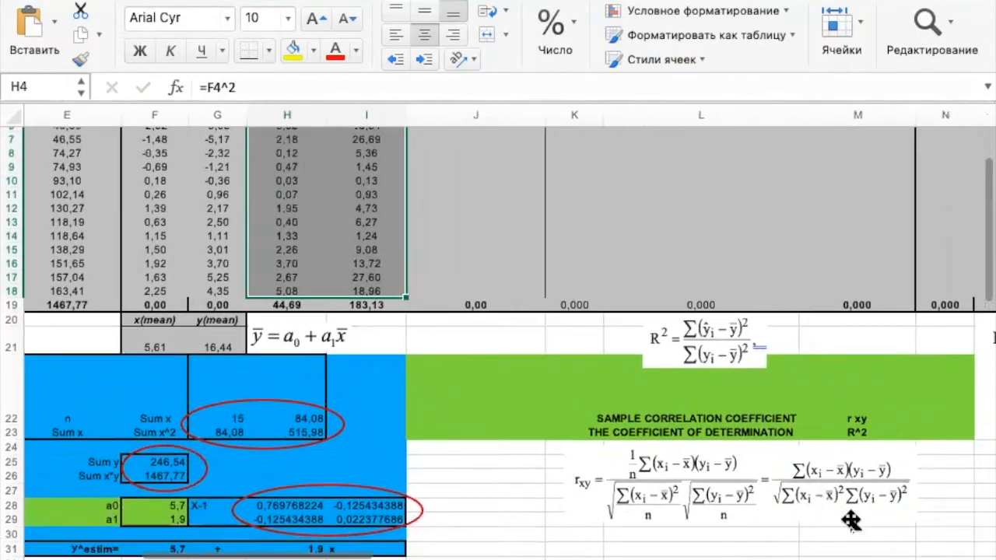
scroll(851, 521, "down", 3)
scroll(850, 521, "right", 2)
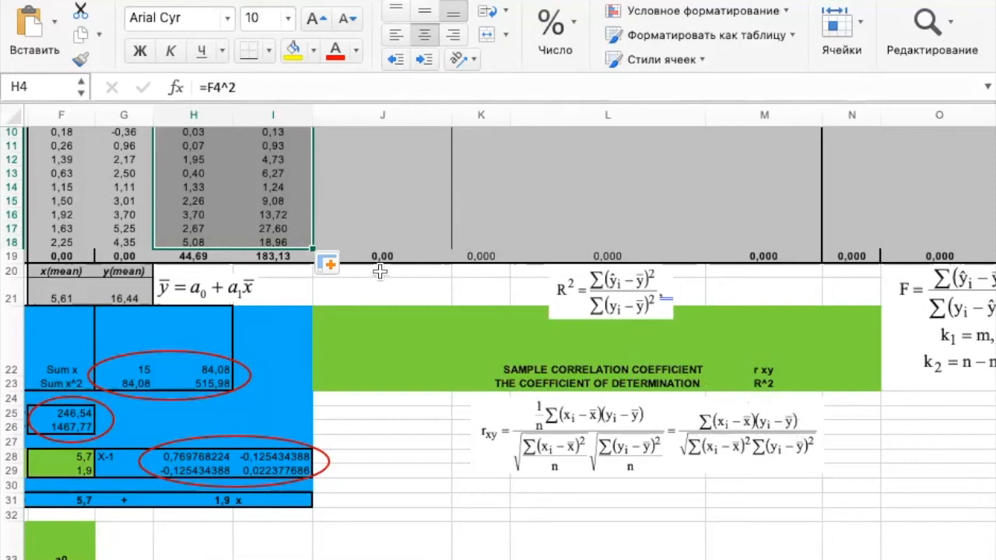
scroll(269, 195, "up", 5)
scroll(269, 195, "left", 2)
scroll(270, 195, "up", 2)
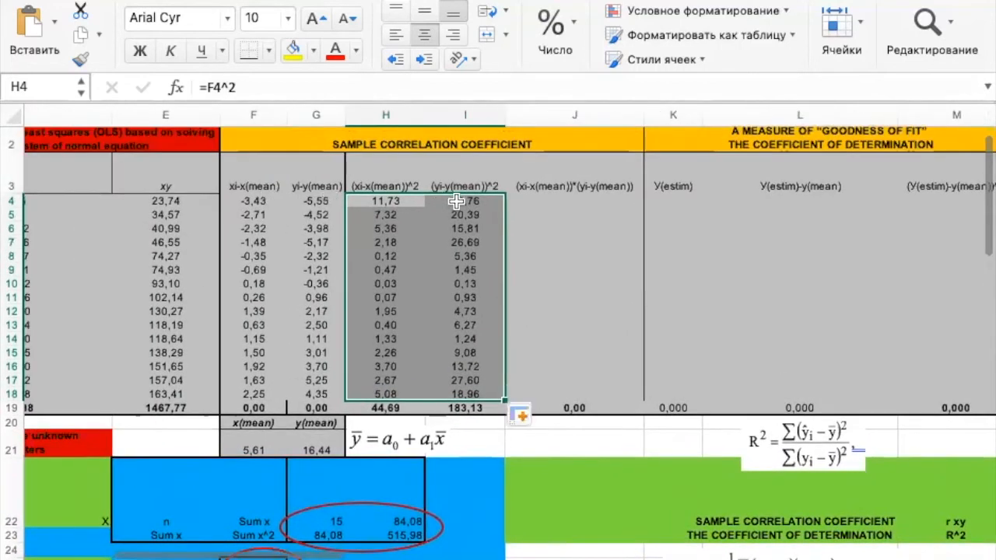
scroll(457, 198, "left", 2)
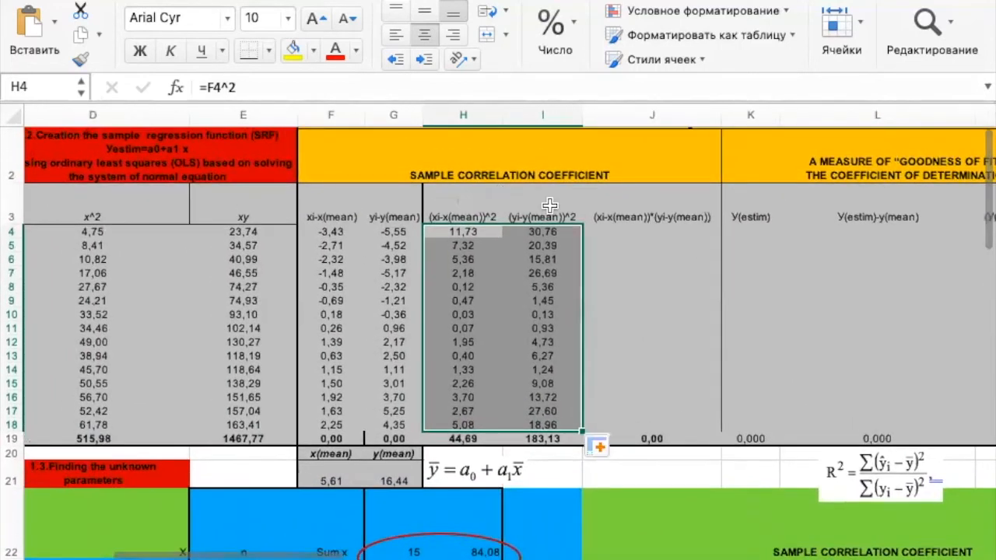
Enter =F4*G4 in J4 for the product of the deviations, and fill it down through J18.
left_click(637, 232)
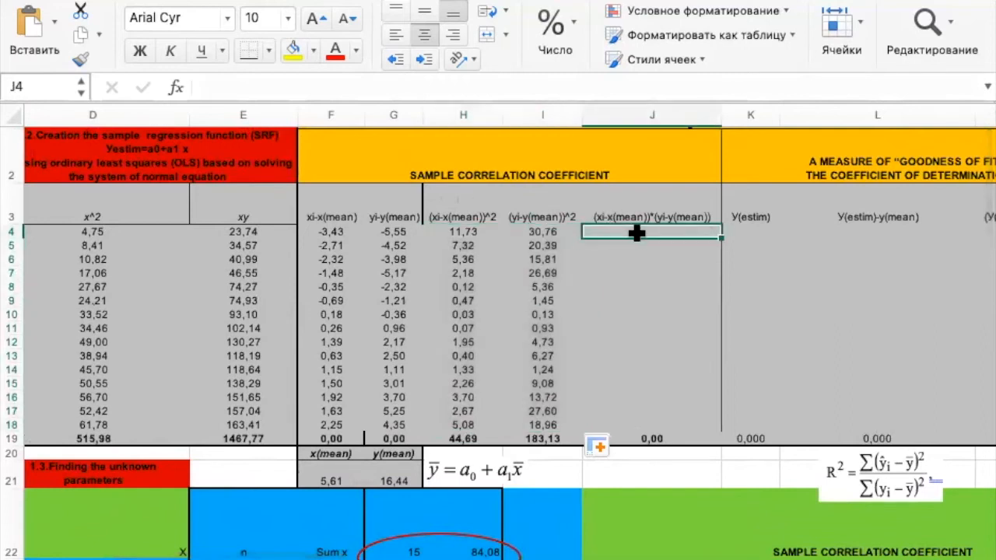
type("=")
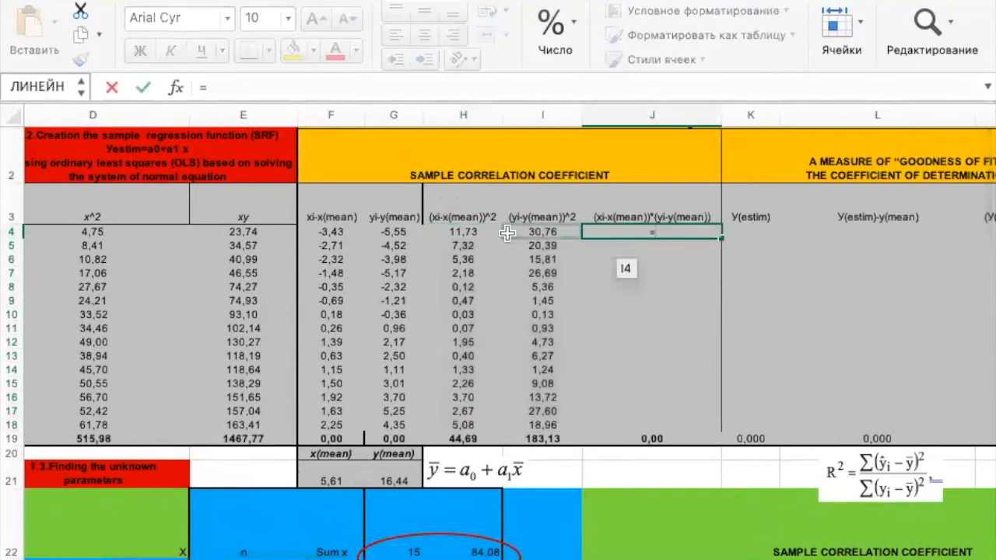
left_click(344, 230)
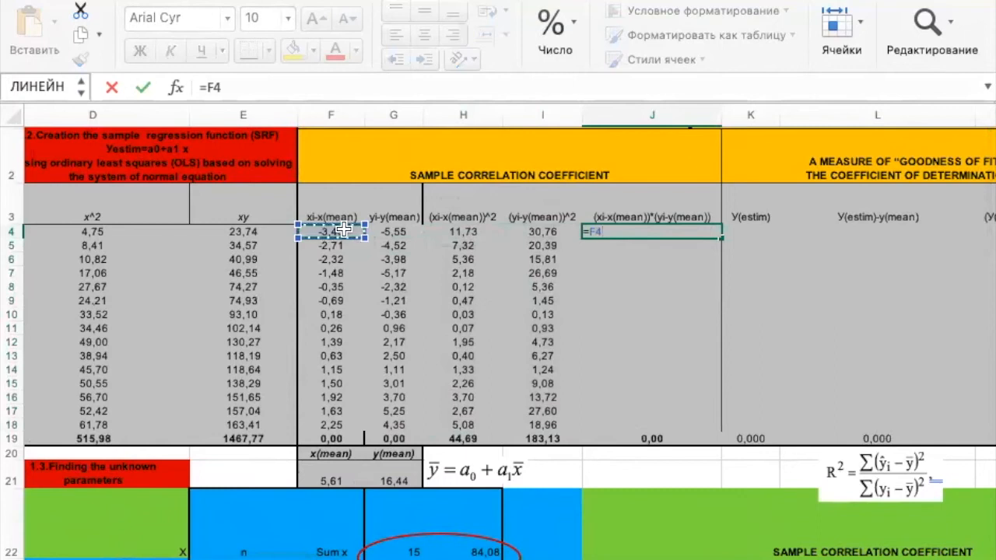
type("*")
left_click(393, 232)
key("Return")
left_click(639, 232)
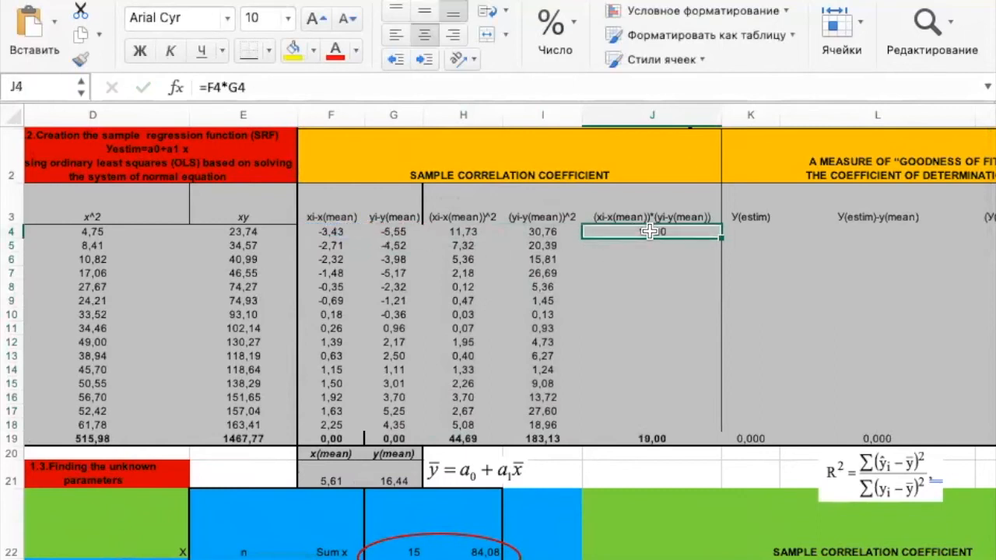
left_click_drag(722, 239, 720, 438)
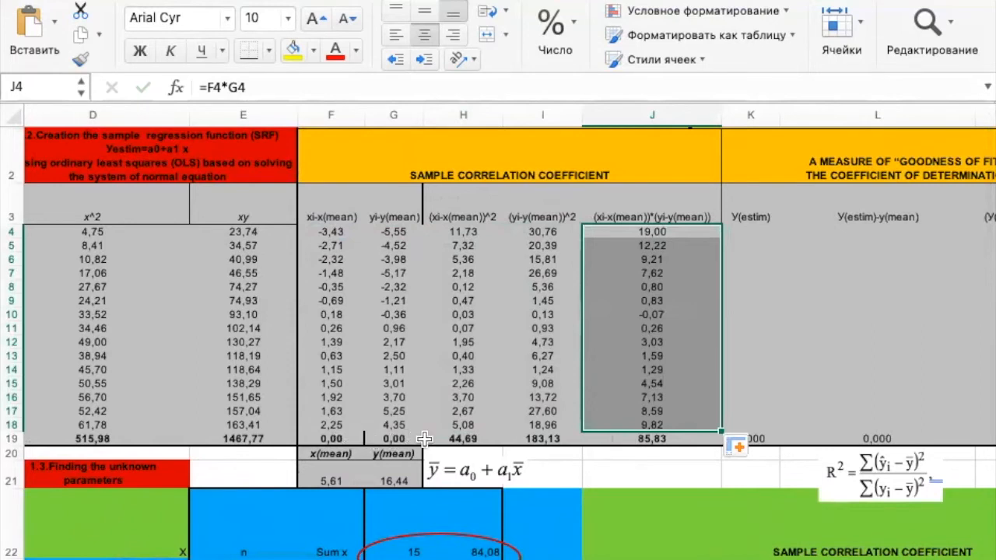
Check the sum formulas in H19, I19 and J19 under the squared deviation and product columns.
double_click(465, 438)
key("Escape")
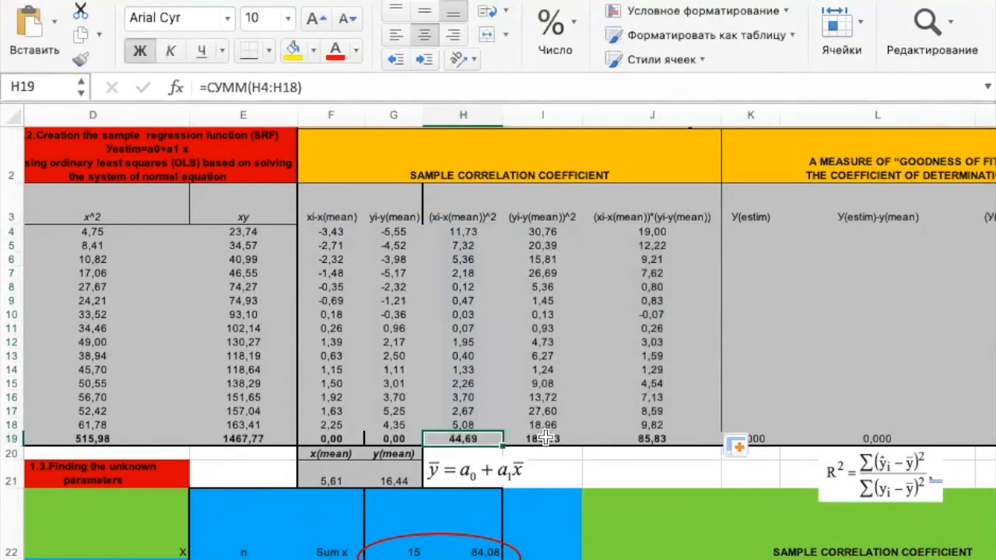
double_click(542, 438)
key("Escape")
double_click(660, 438)
key("Escape")
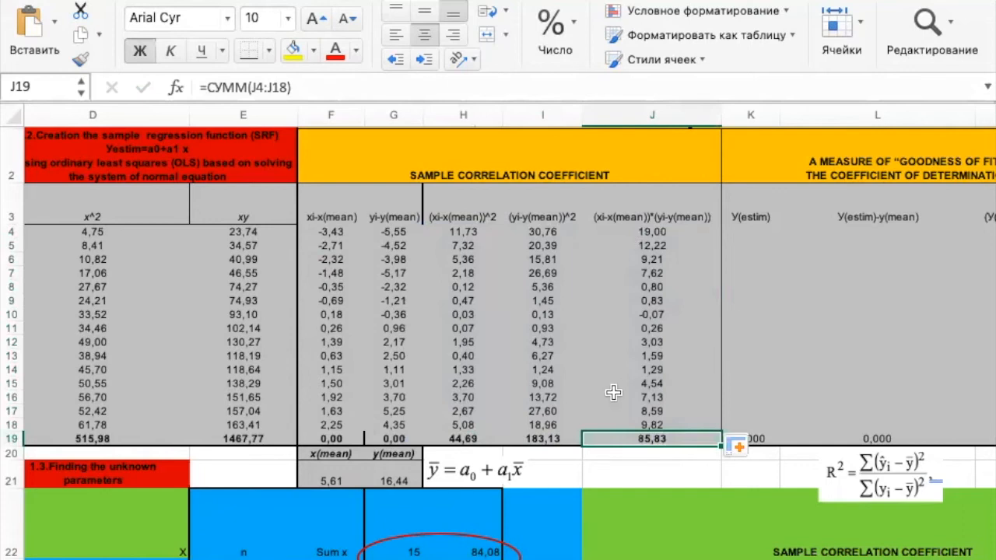
Start the r xy formula in N22 with the sum of deviation products, J19, as the numerator of a division.
scroll(614, 393, "down", 5)
scroll(614, 393, "right", 2)
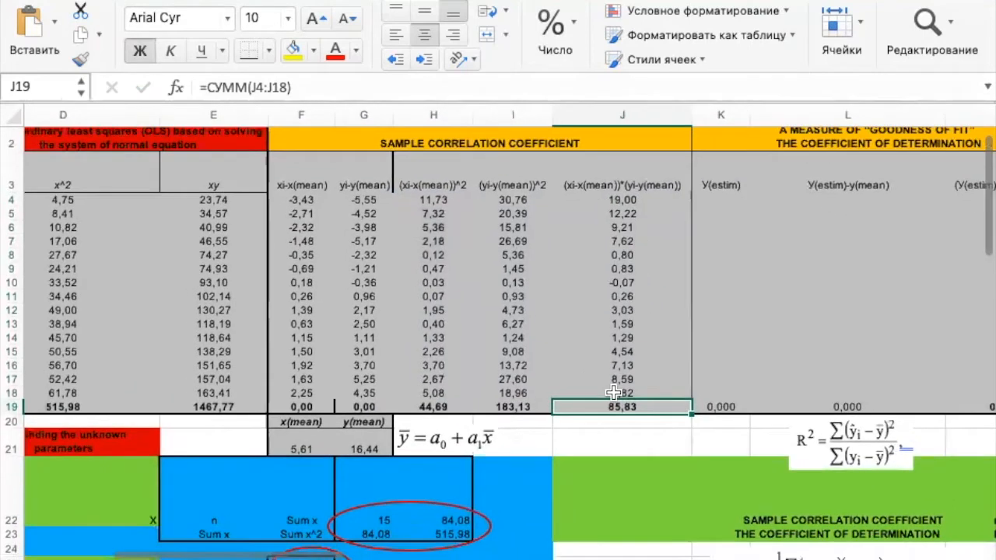
scroll(614, 393, "right", 2)
scroll(614, 393, "up", 3)
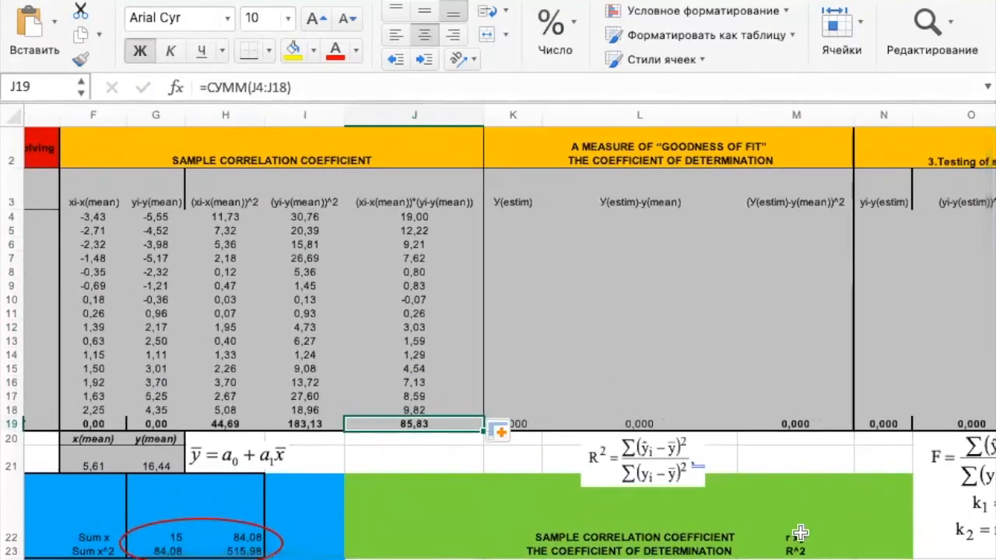
left_click(866, 535)
left_click(748, 524)
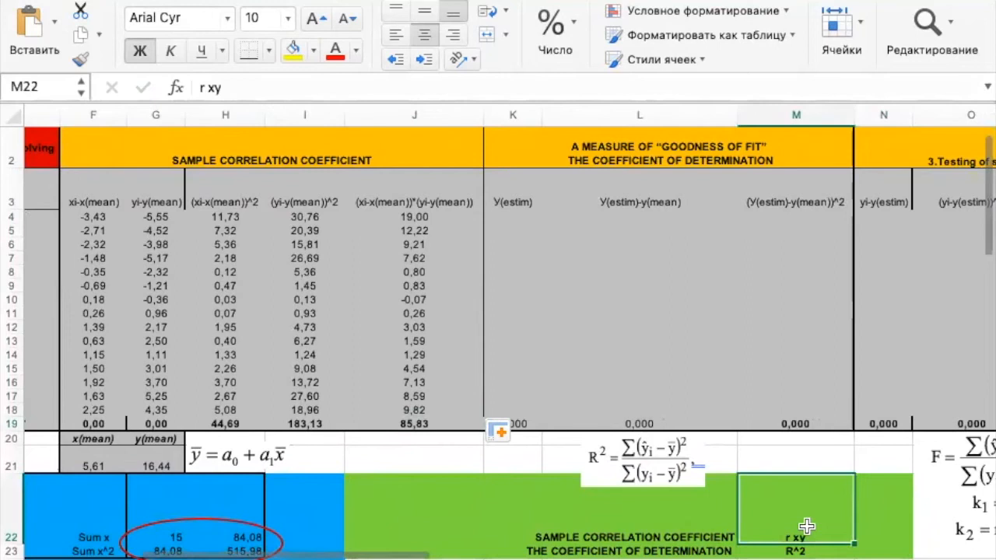
left_click(878, 525)
type("=")
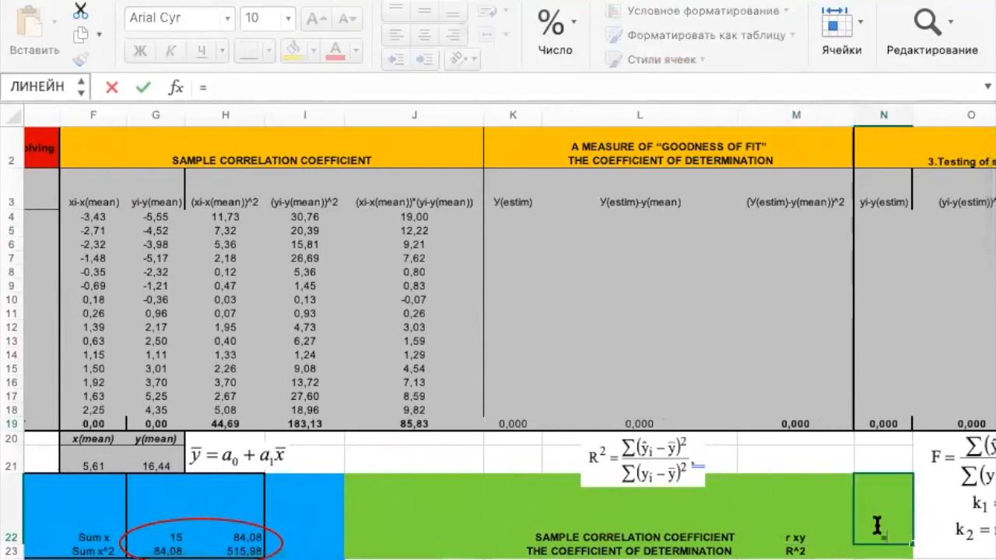
scroll(878, 527, "down", 7)
scroll(877, 527, "right", 3)
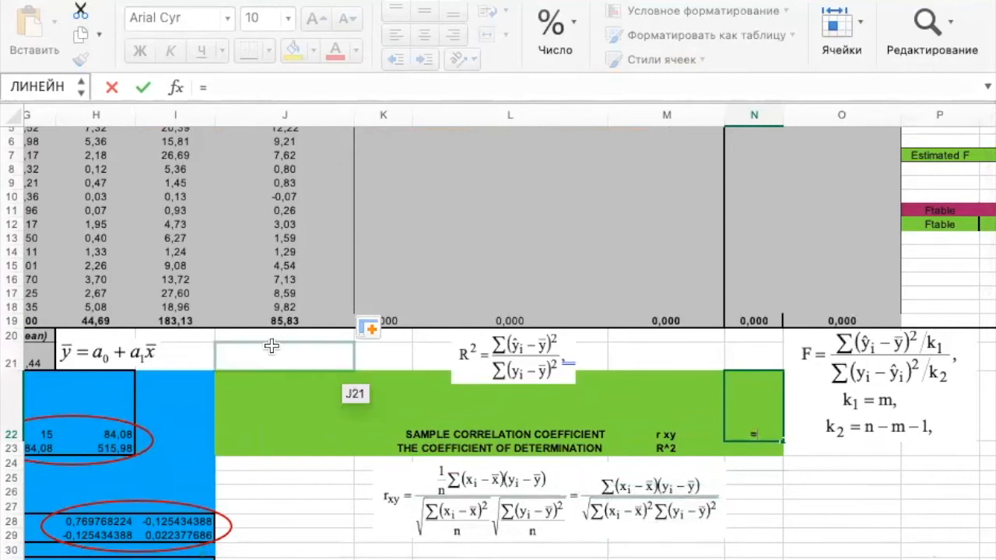
scroll(223, 301, "up", 2)
scroll(223, 301, "left", 2)
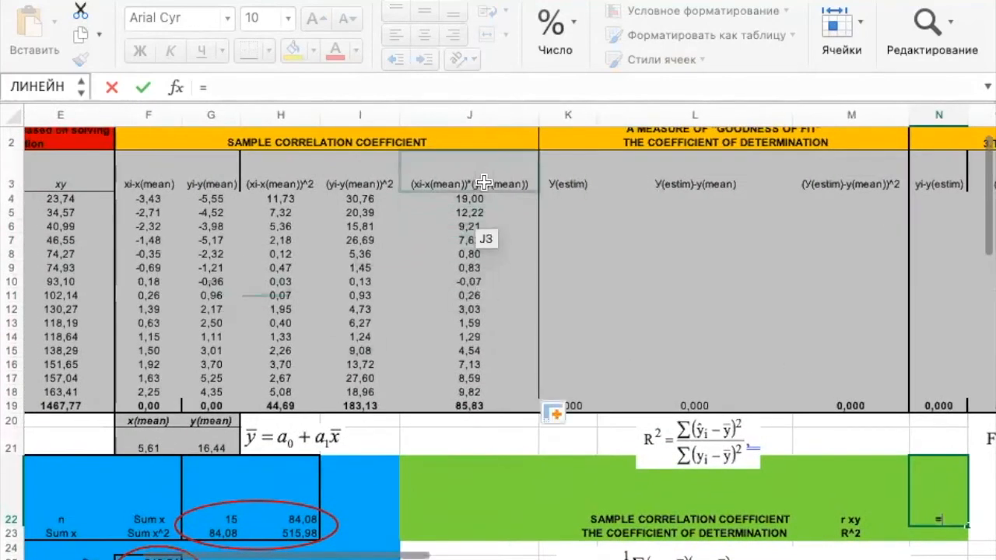
left_click(475, 404)
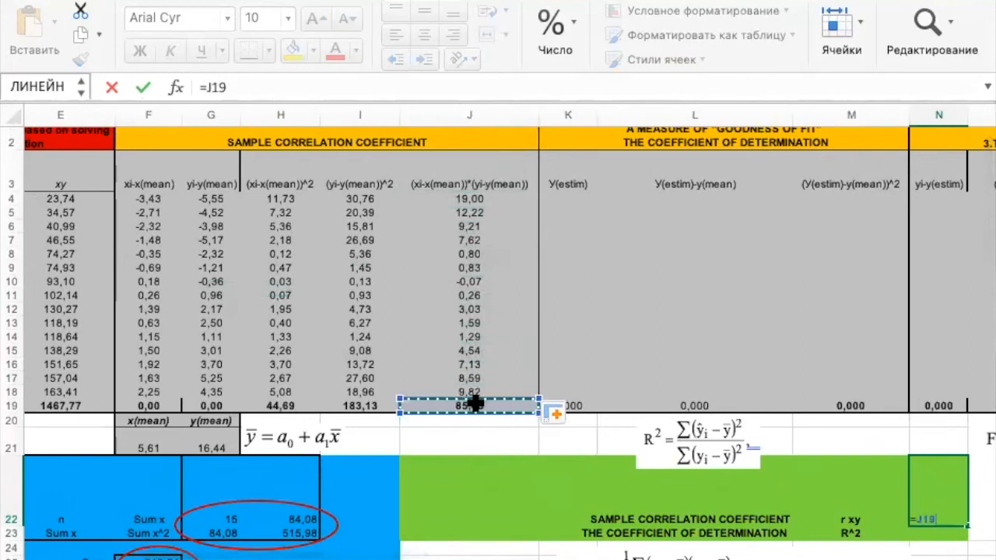
type("/")
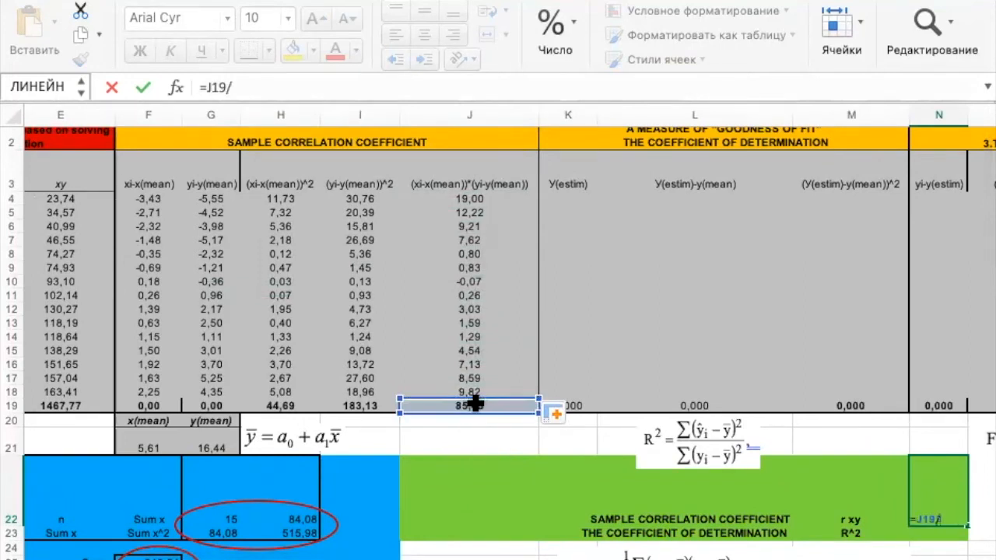
Complete the sample correlation coefficient in N22 as =J19/КОРЕНЬ(H19*I19), dividing by the root of the multiplied squared deviation sums.
scroll(662, 465, "down", 5)
scroll(662, 464, "right", 2)
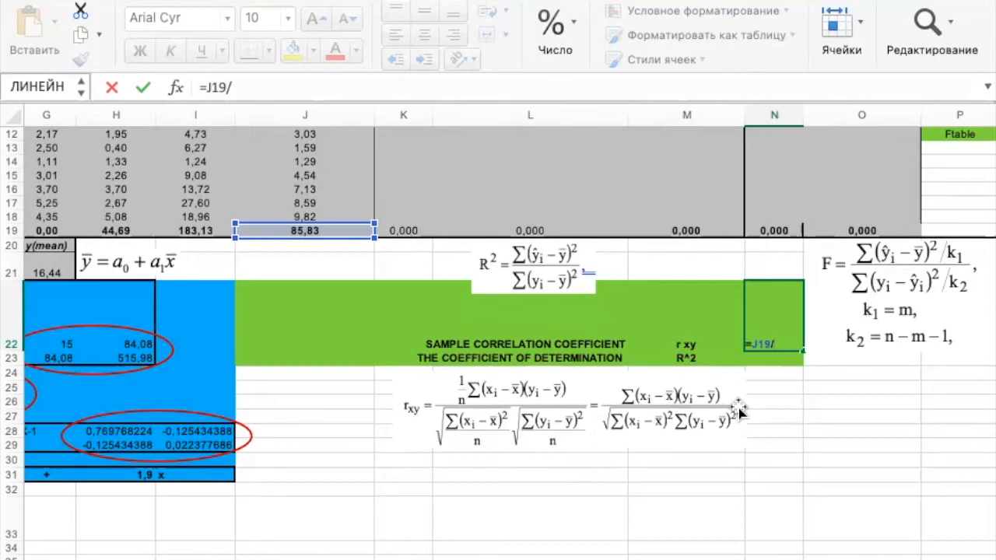
type("кор")
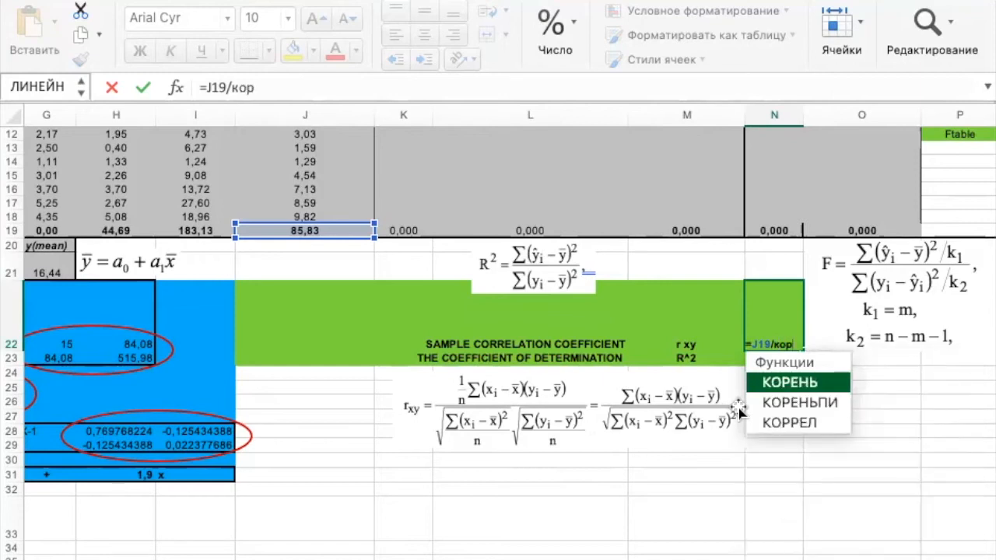
double_click(814, 383)
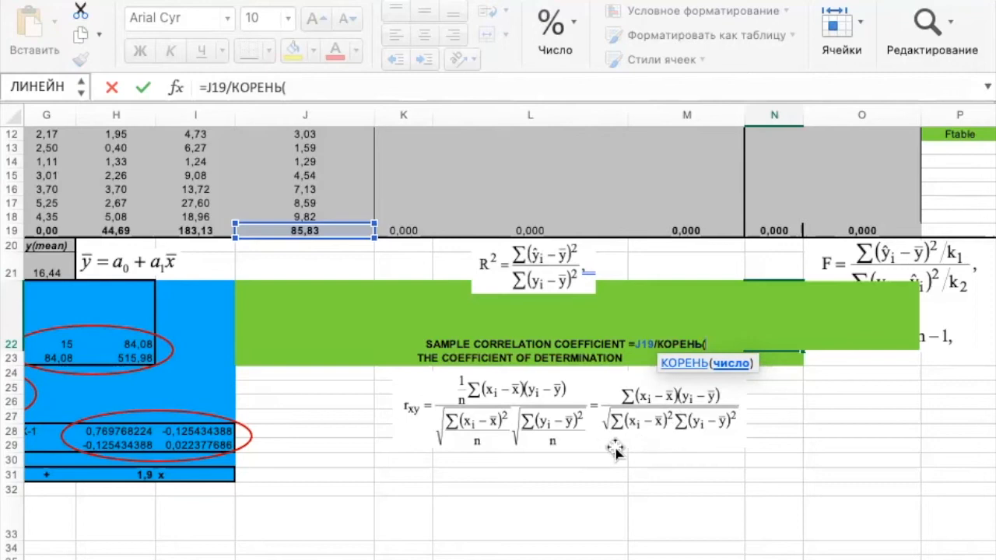
scroll(209, 249, "up", 3)
scroll(208, 249, "left", 3)
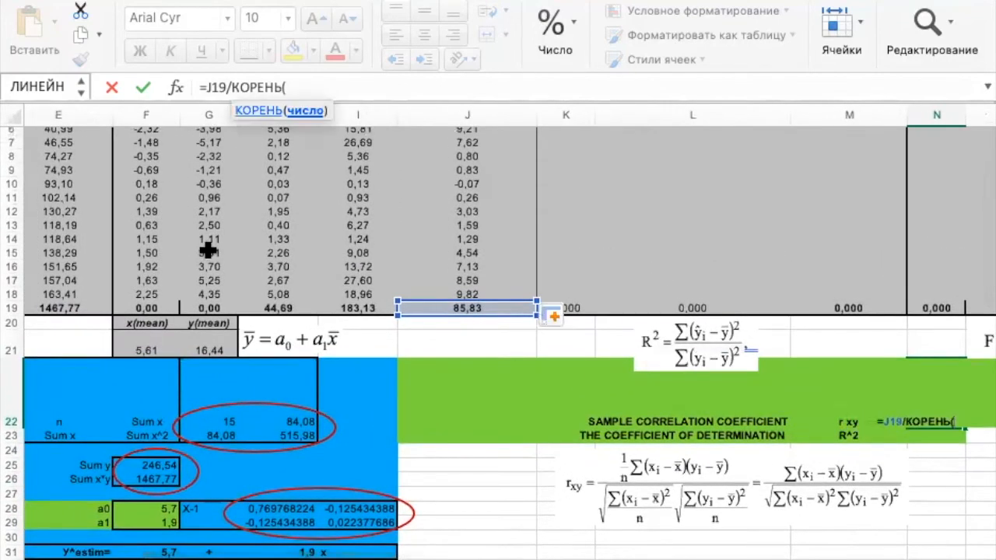
scroll(209, 250, "up", 5)
scroll(209, 250, "left", 2)
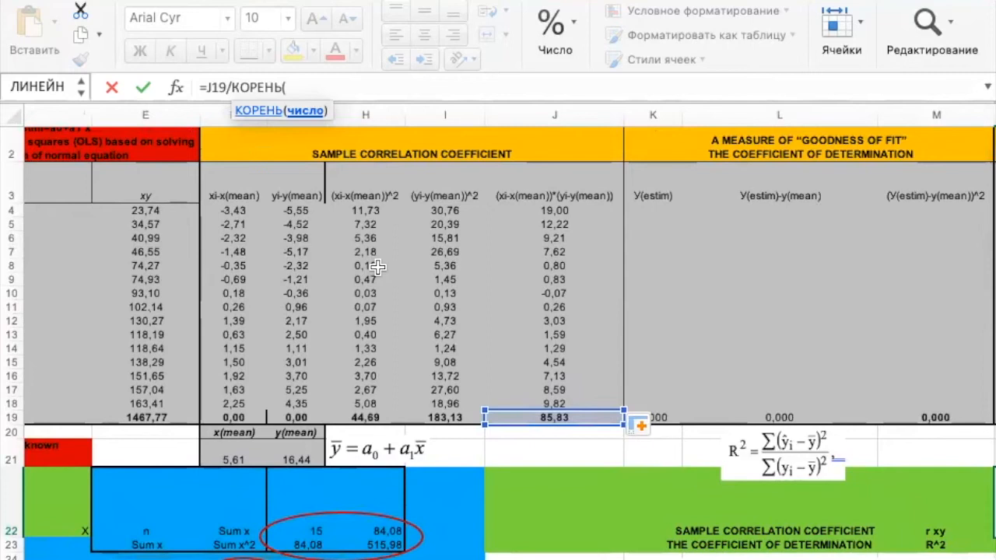
left_click(377, 418)
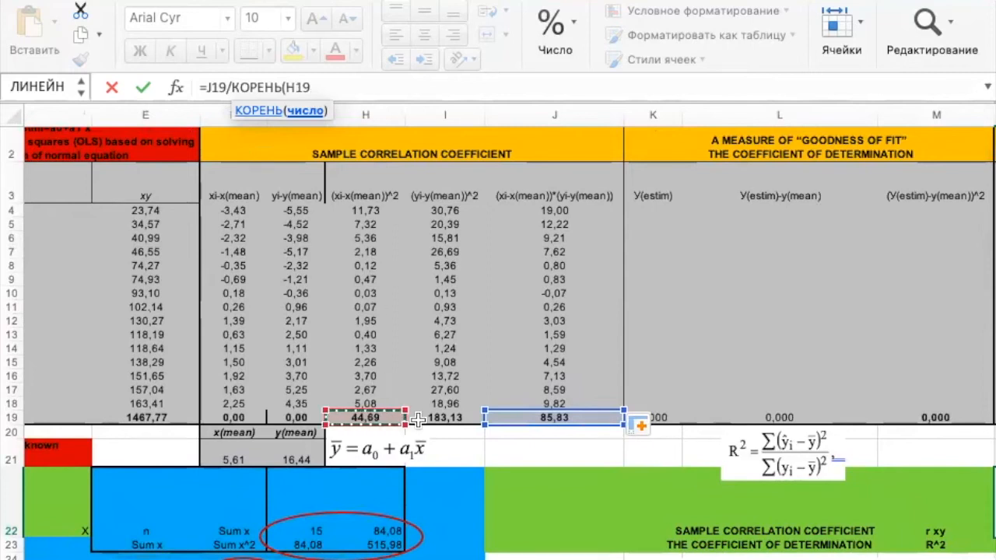
type("*")
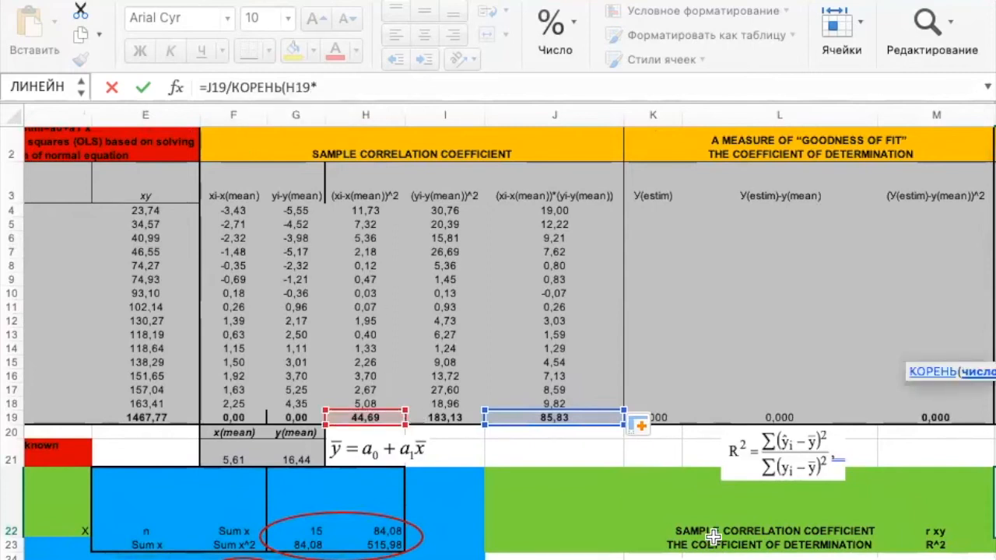
scroll(713, 537, "down", 4)
scroll(713, 537, "right", 3)
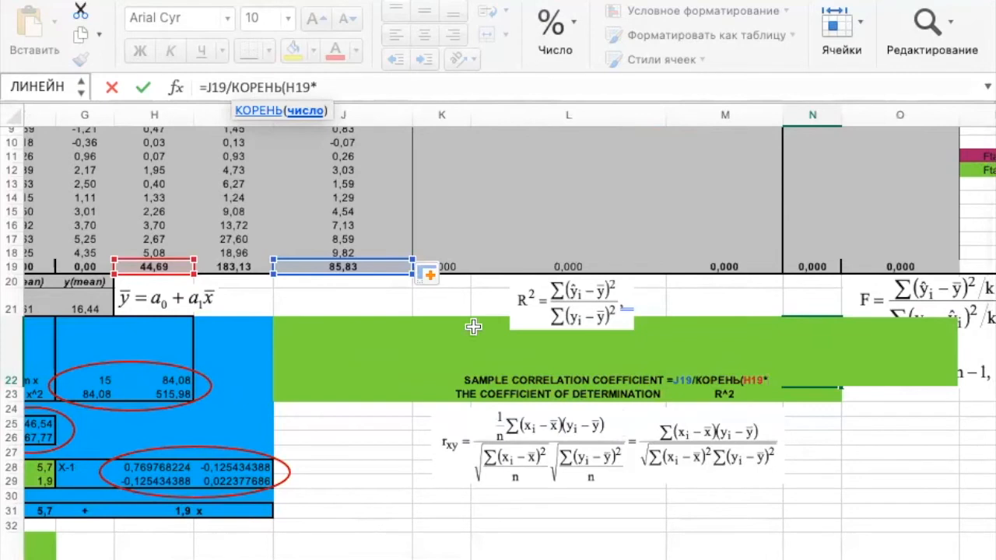
scroll(225, 280, "up", 3)
scroll(225, 281, "left", 2)
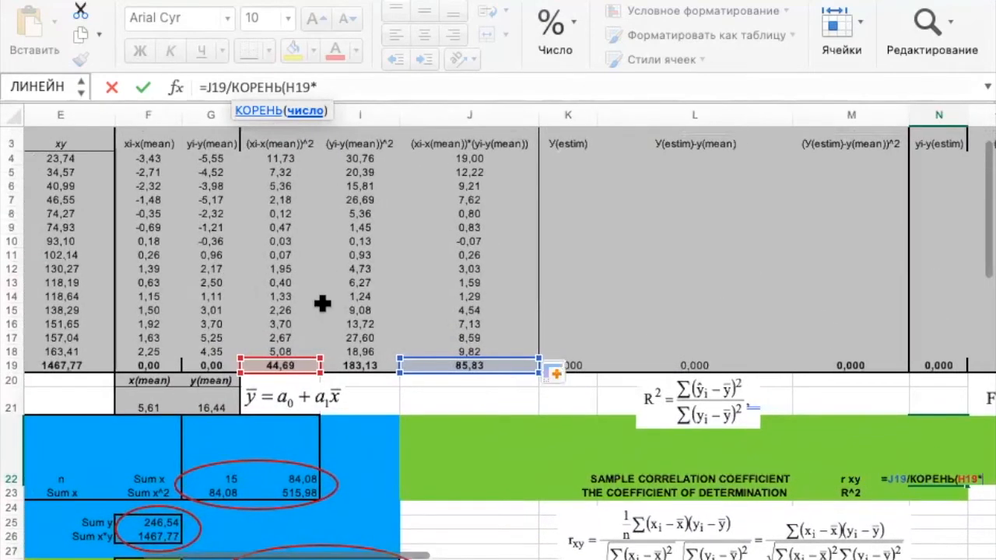
left_click(370, 364)
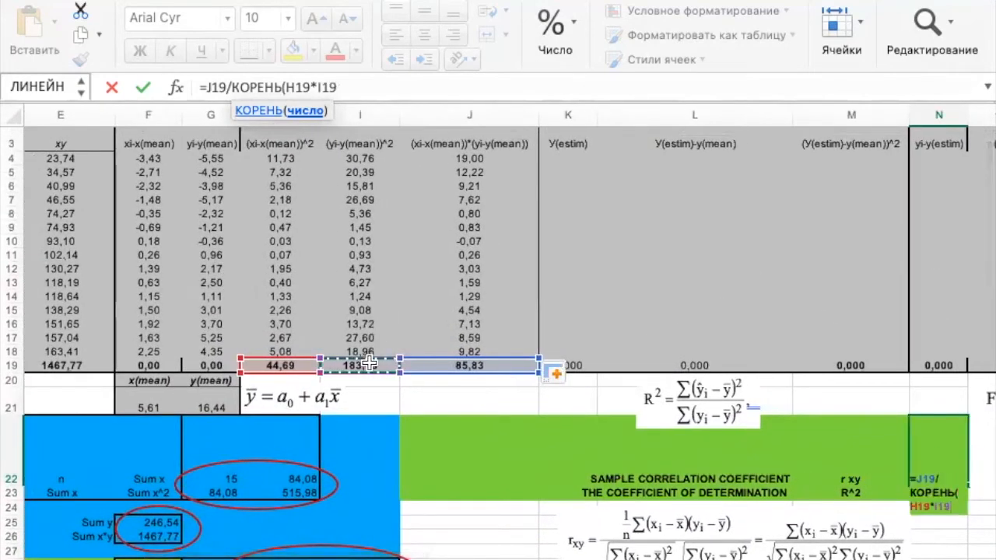
type(")")
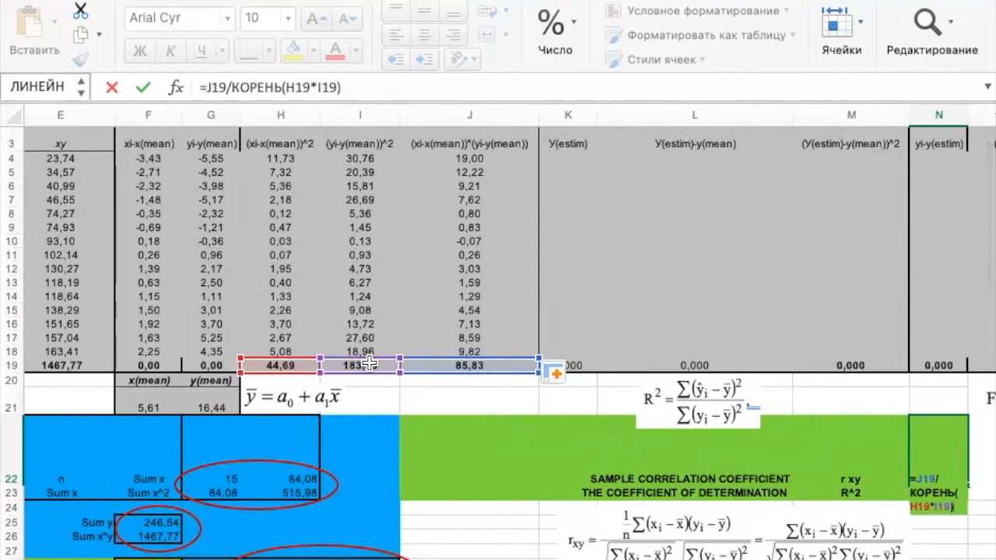
key("Return")
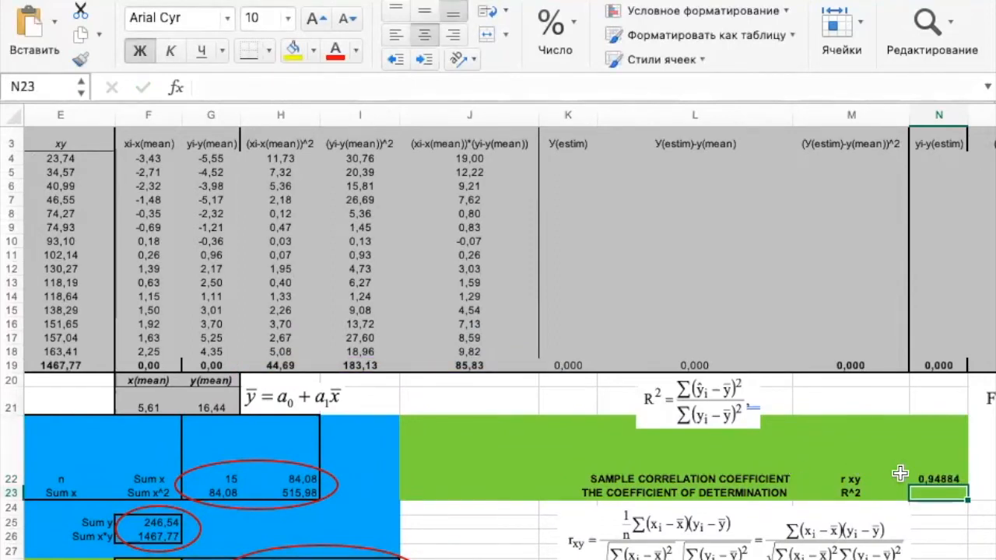
Review the r xy result against its formula, the deviation sums and the source income and salary columns.
scroll(849, 467, "right", 5)
scroll(848, 467, "down", 2)
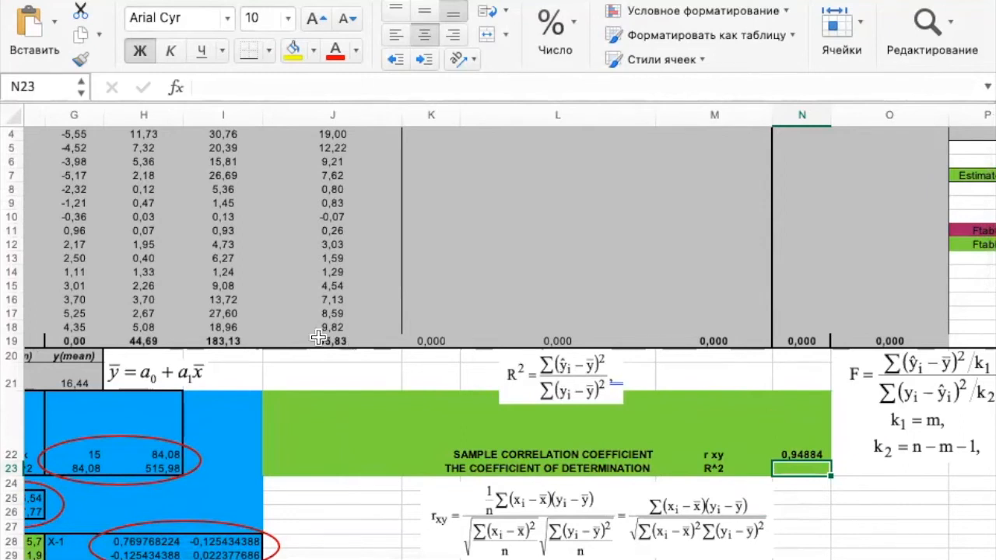
scroll(216, 315, "up", 3)
scroll(216, 315, "left", 5)
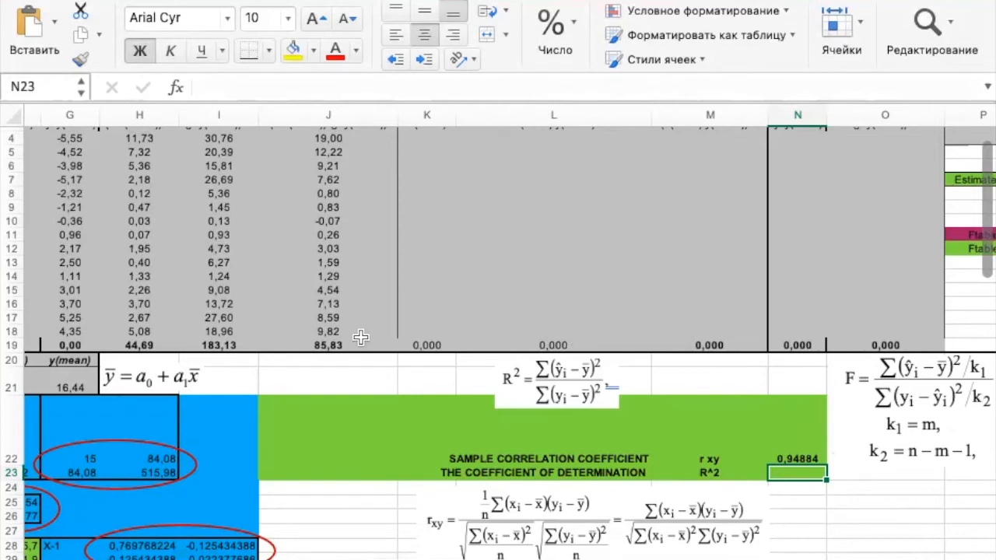
scroll(360, 336, "left", 10)
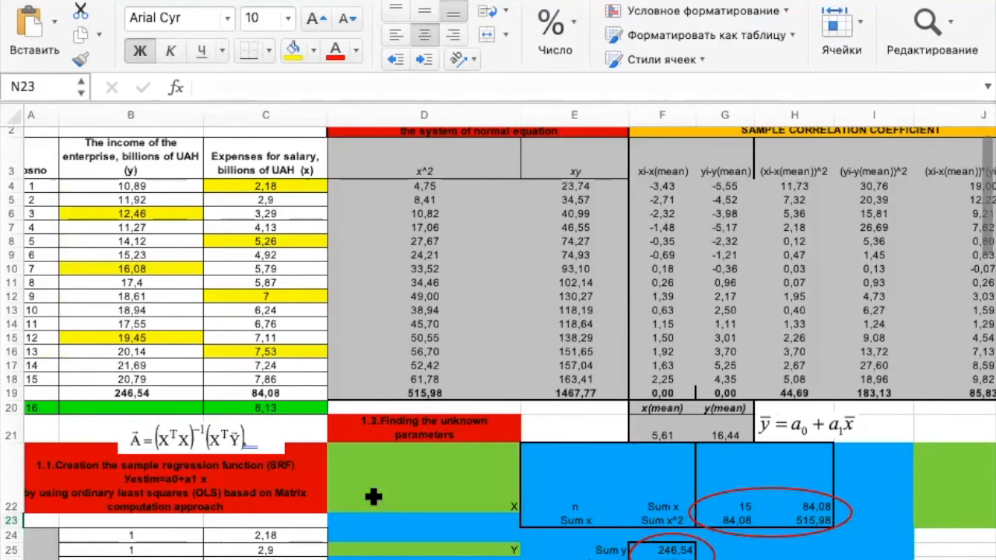
scroll(811, 480, "right", 5)
scroll(811, 480, "down", 1)
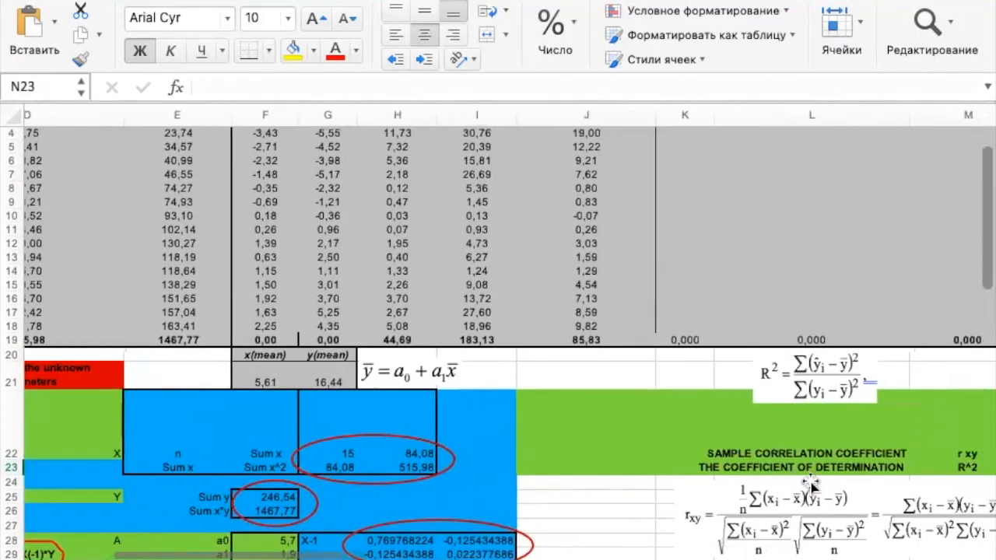
scroll(185, 315, "left", 5)
scroll(184, 315, "up", 1)
scroll(185, 315, "up", 2)
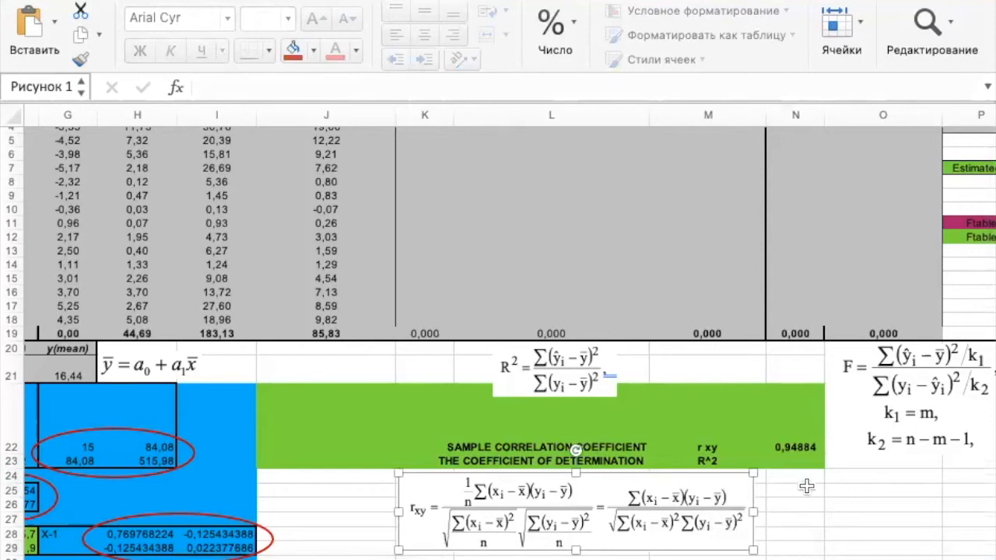
Enter =КОРРЕЛ(B4:B18;C4:C18) in N25 to compute the income and salary correlation with the built-in function.
left_click(806, 492)
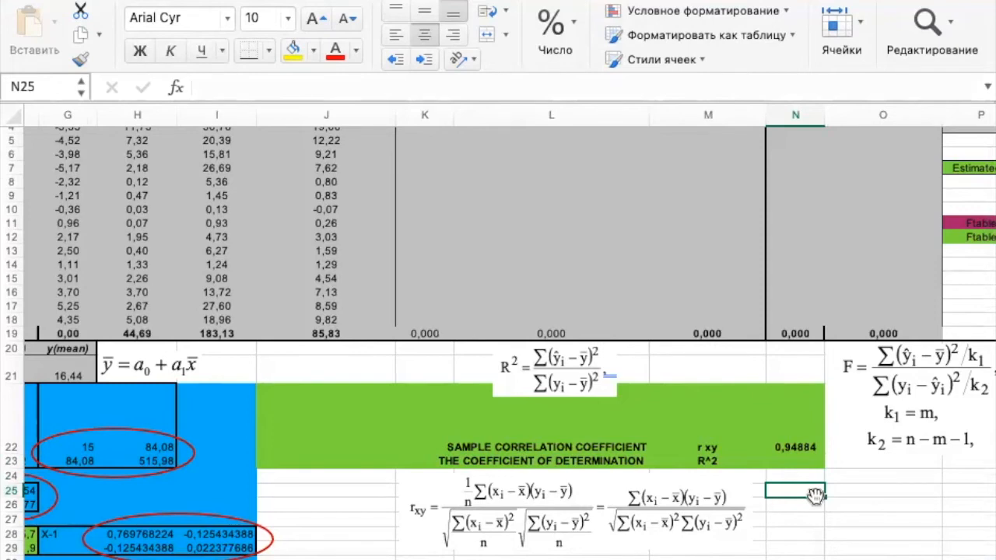
type("=кор")
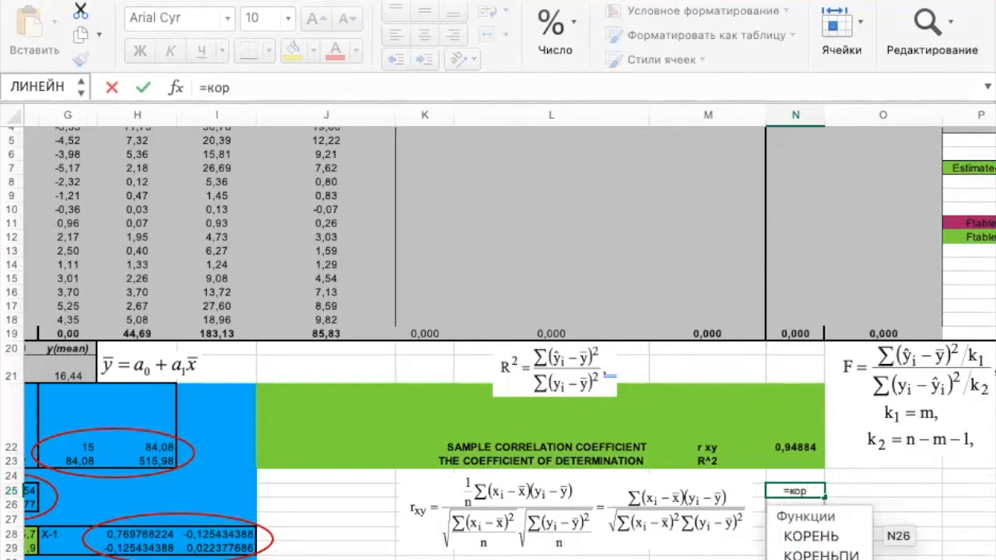
left_click(817, 559)
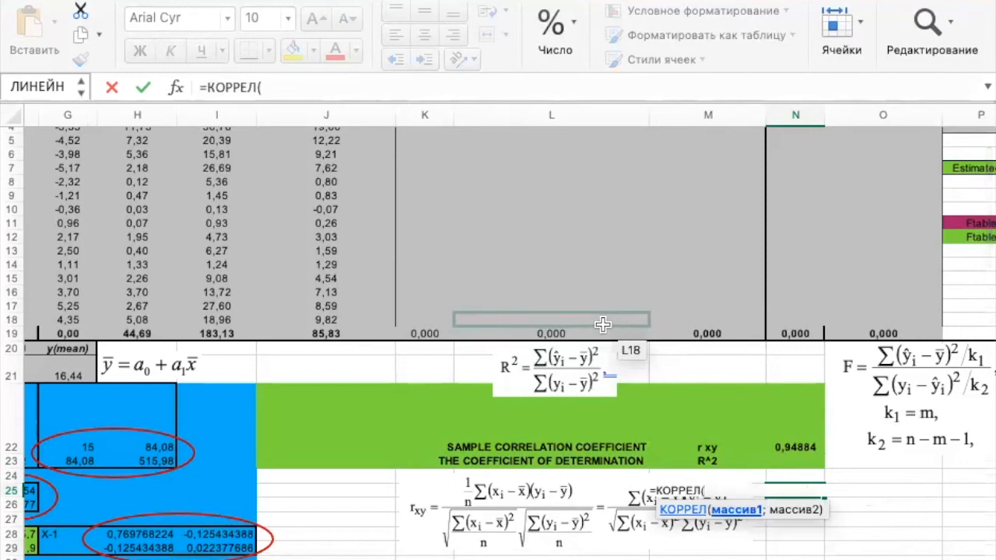
scroll(327, 318, "left", 10)
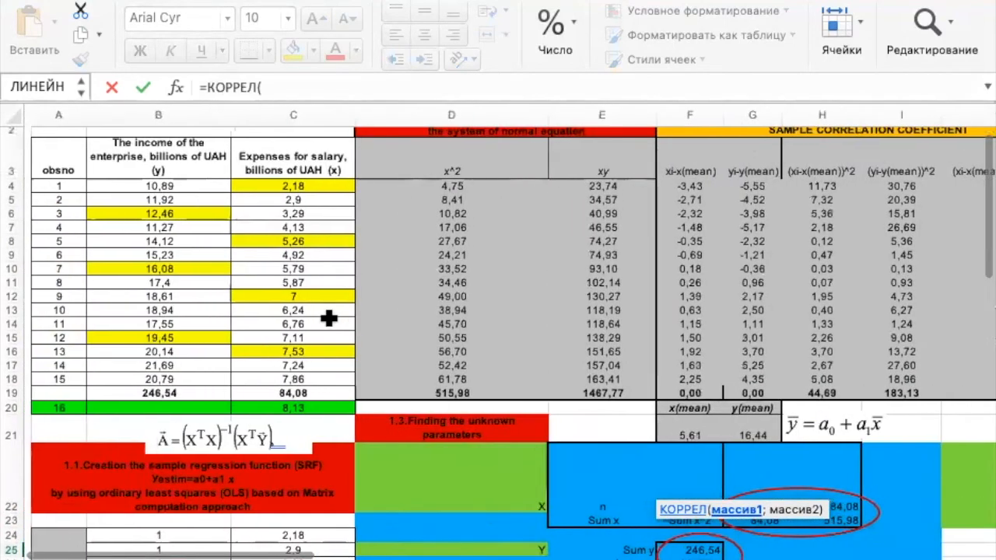
left_click_drag(191, 187, 195, 379)
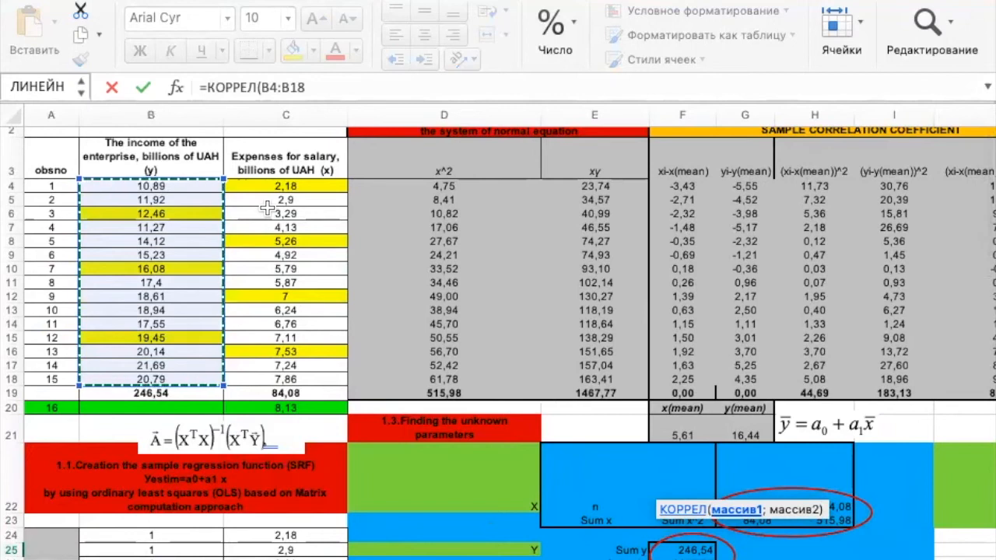
left_click(319, 84)
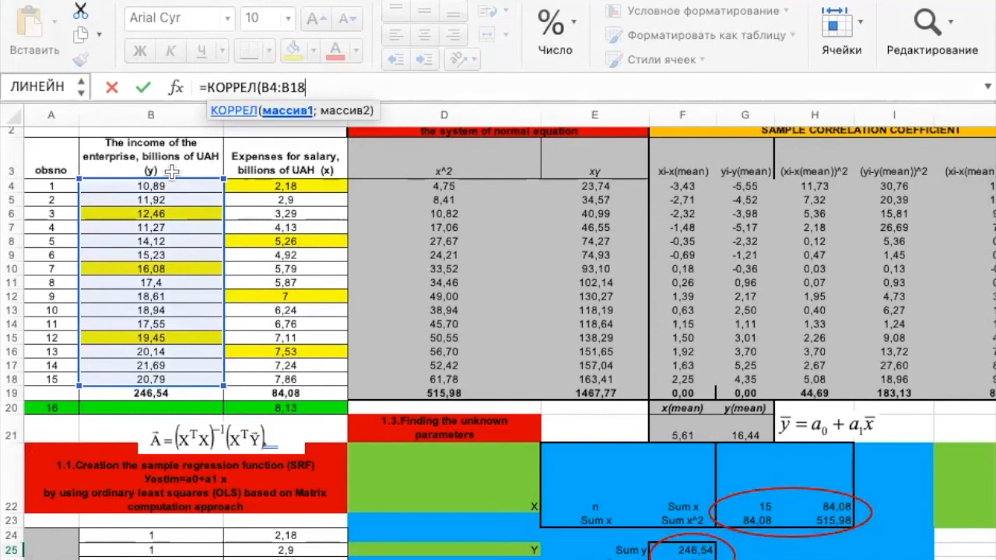
type(";")
left_click_drag(322, 186, 289, 381)
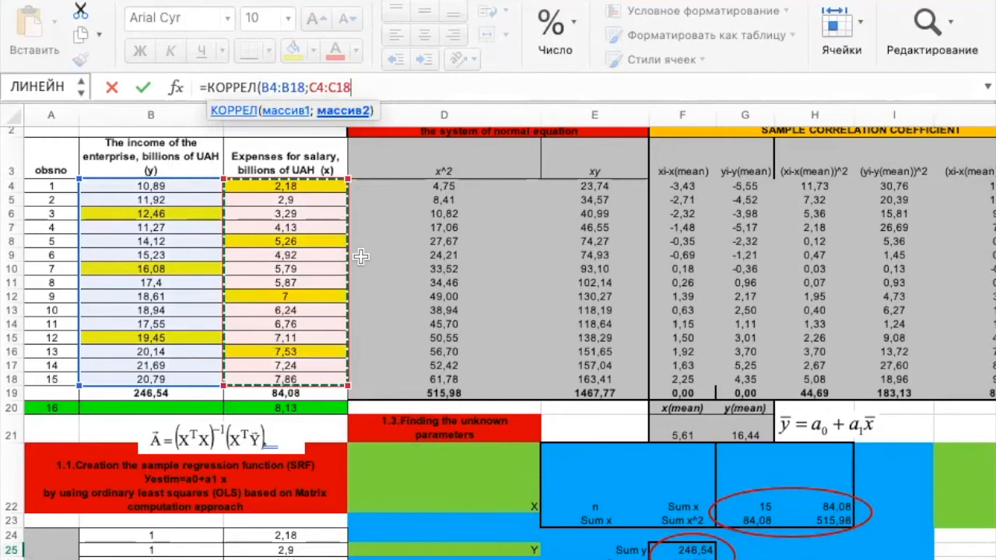
type(")")
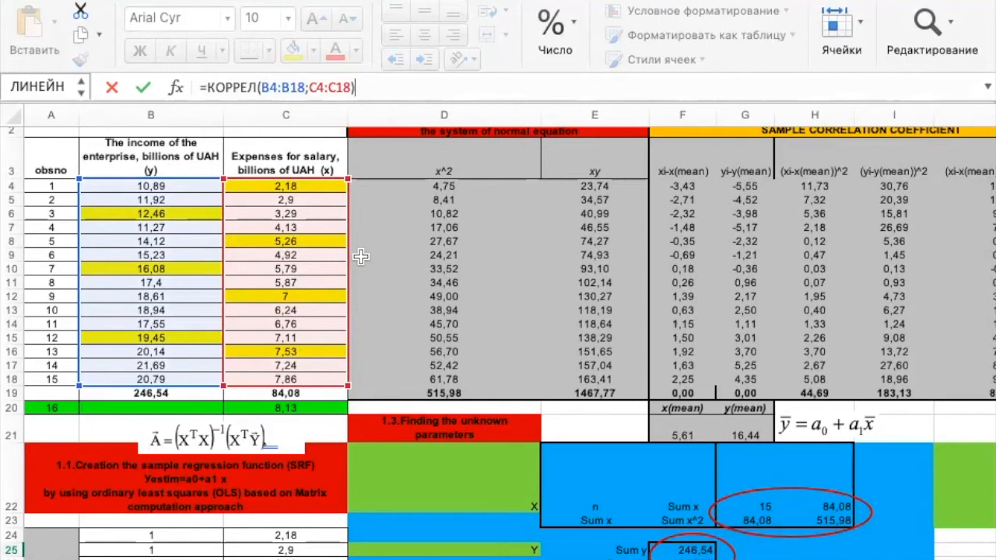
key("Return")
scroll(751, 438, "right", 2)
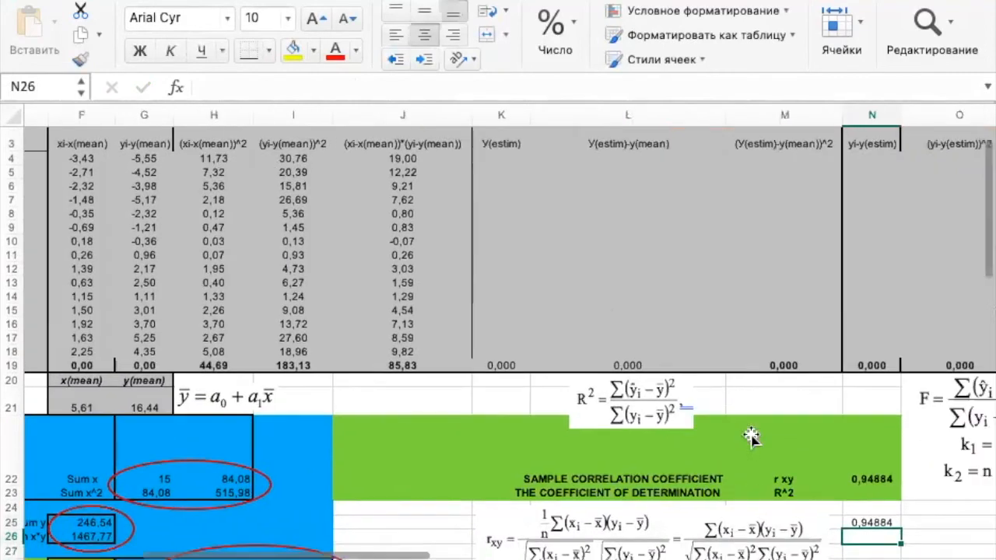
Label the built-in correlation result by entering "cheking" in N24.
scroll(751, 437, "down", 3)
scroll(751, 438, "right", 3)
left_click(687, 414)
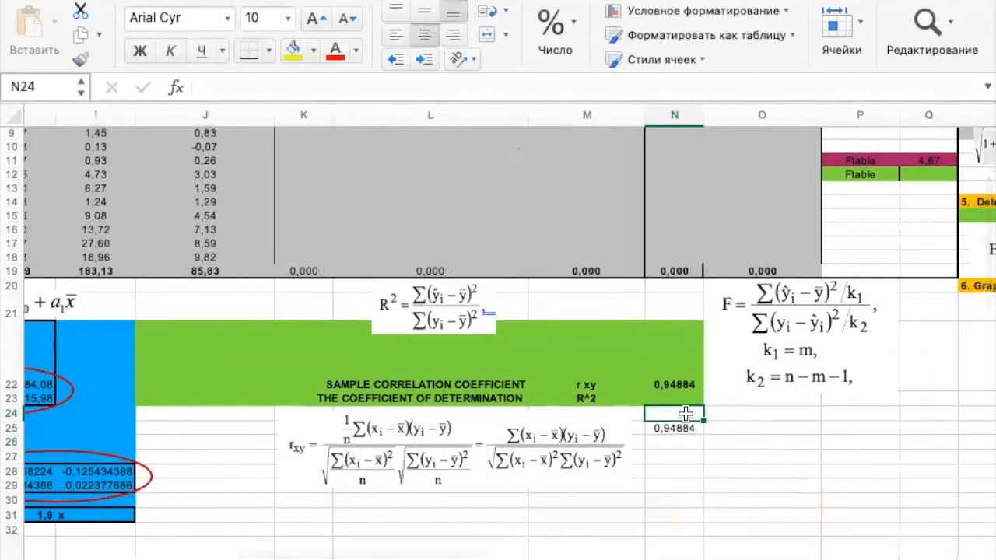
type("cheking")
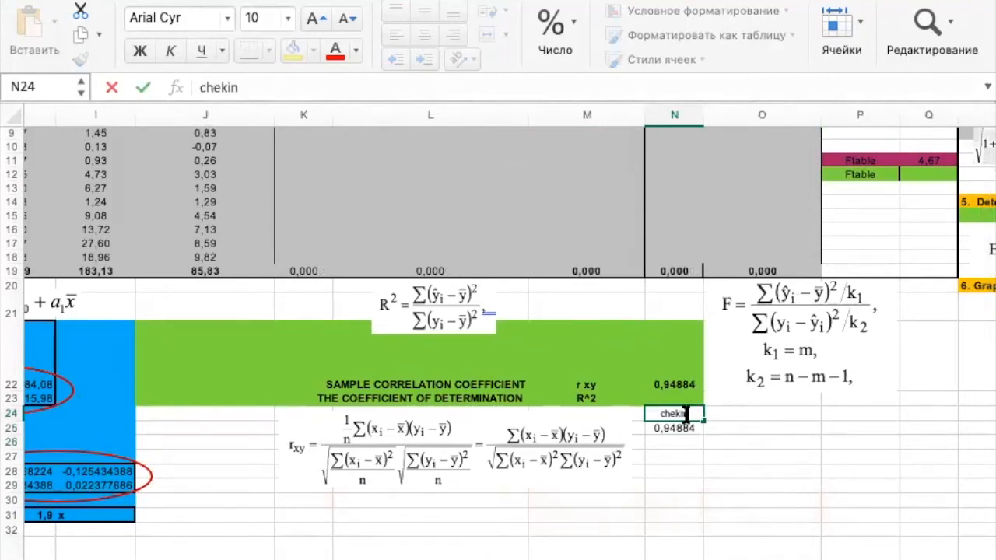
key("Return")
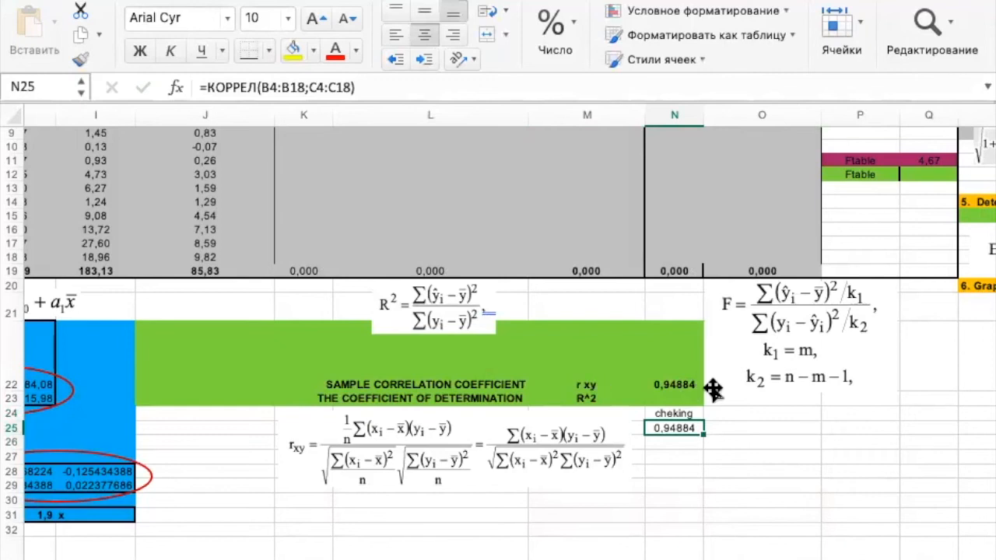
Compare the manually calculated r xy in N22 with the КОРРЕЛ check in N25.
left_click(682, 379)
left_click(684, 429)
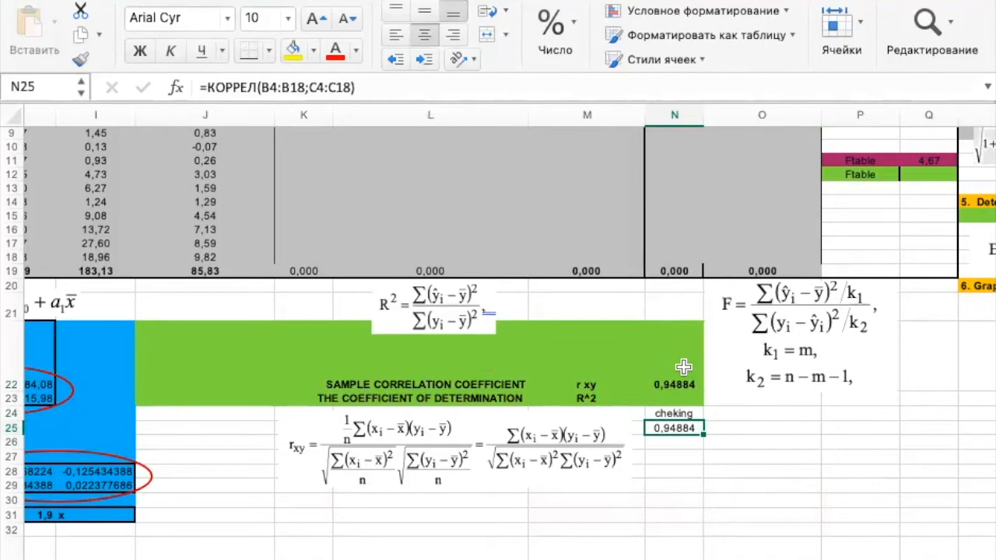
scroll(195, 253, "up", 5)
scroll(195, 253, "left", 5)
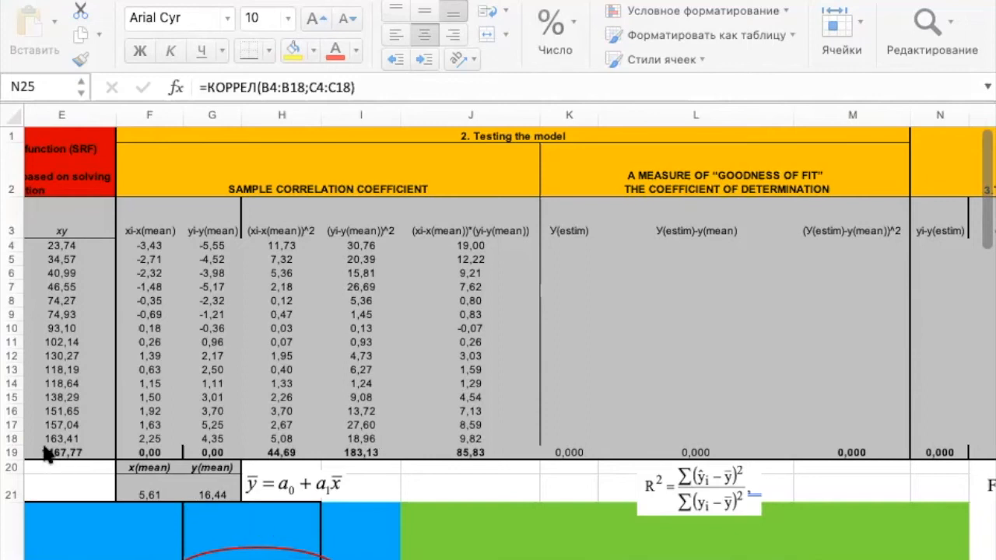
Review the sample regression function in row 31, the LINEST parameters in row 34, and the matrix-based function in row 55.
left_click(656, 397)
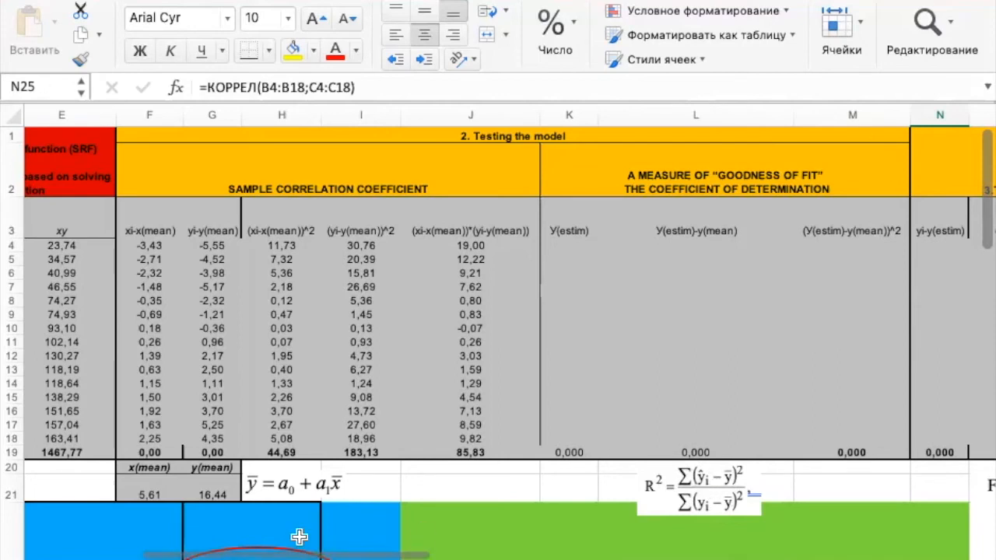
scroll(300, 537, "down", 10)
scroll(300, 537, "left", 3)
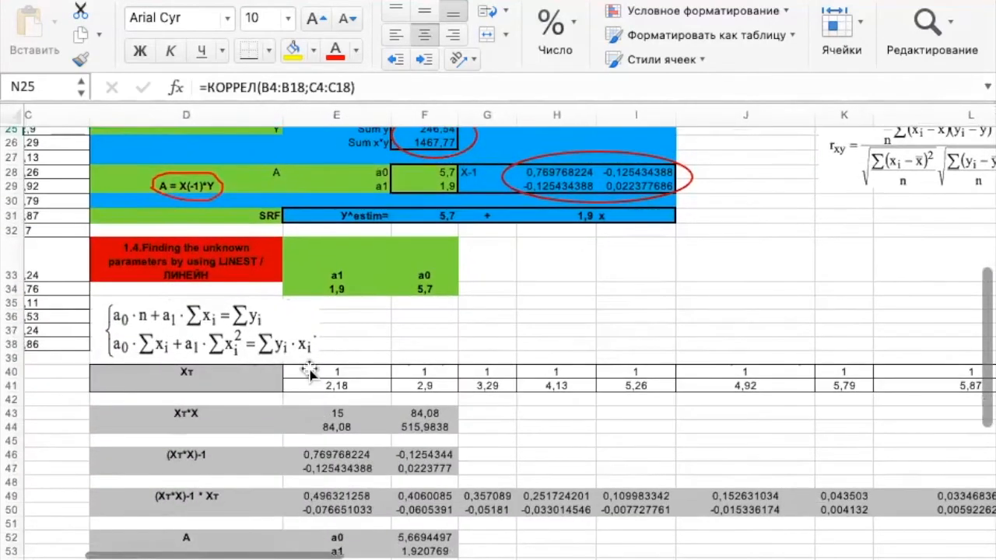
left_click_drag(343, 216, 607, 213)
left_click_drag(360, 289, 424, 288)
scroll(528, 352, "down", 5)
scroll(529, 351, "left", 1)
left_click_drag(393, 391, 661, 378)
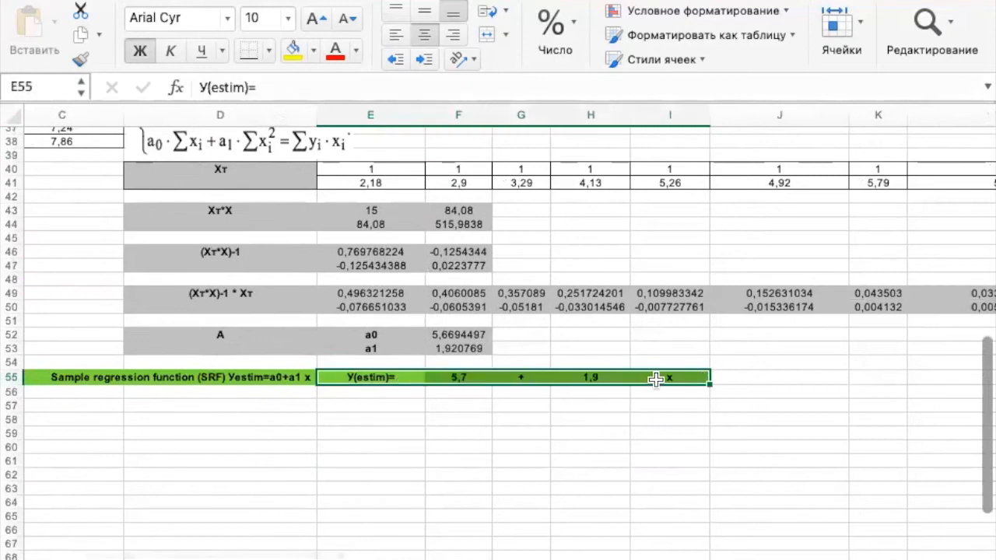
Examine the R² formula together with the mean of y in G21 and the observed income values in B4:B18.
scroll(833, 191, "up", 15)
scroll(833, 191, "right", 2)
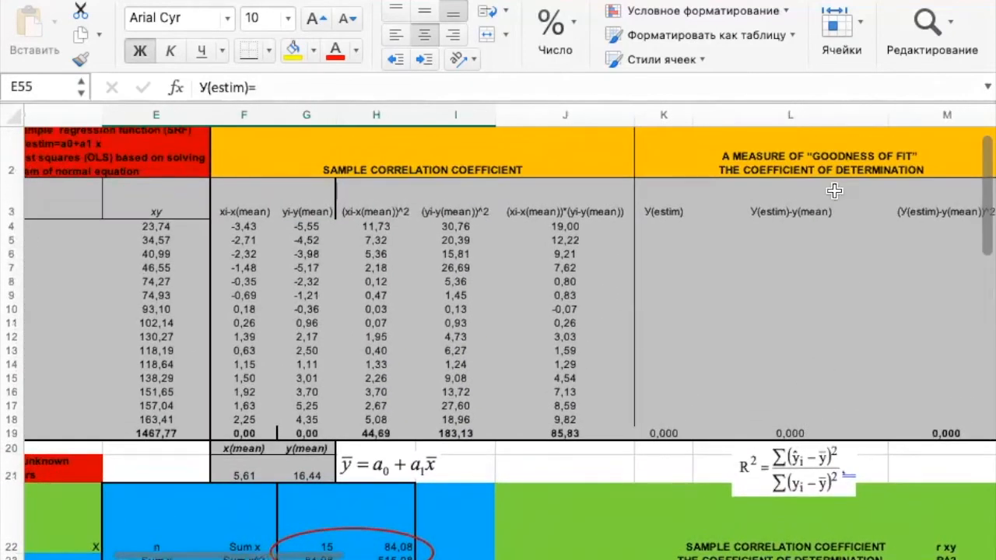
scroll(835, 191, "right", 2)
scroll(671, 389, "down", 5)
scroll(671, 389, "left", 1)
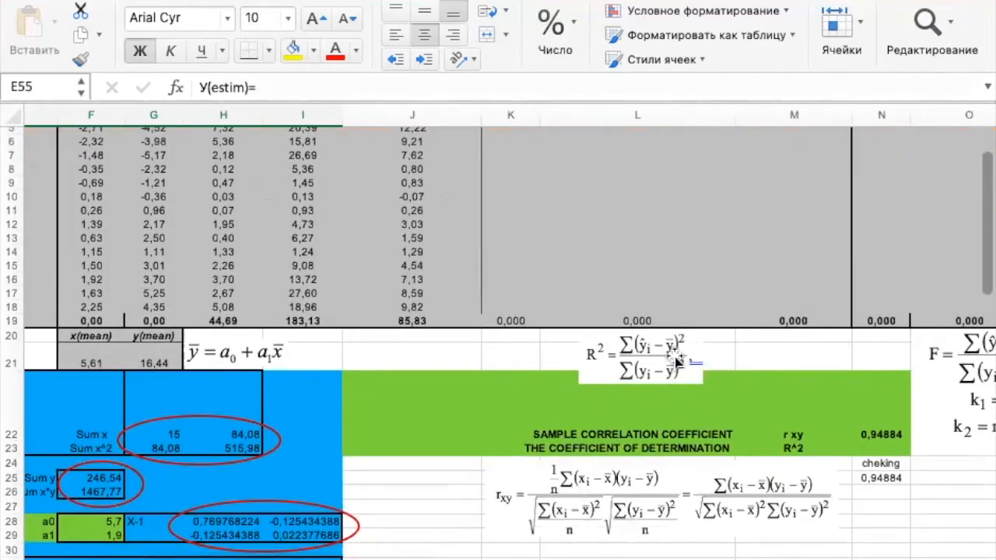
left_click(153, 356)
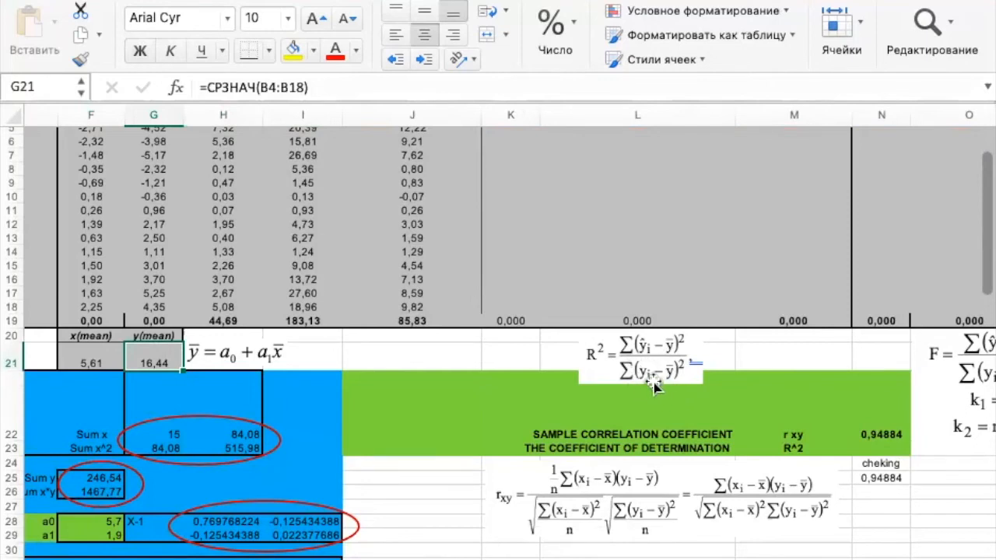
scroll(280, 246, "left", 10)
scroll(280, 246, "up", 3)
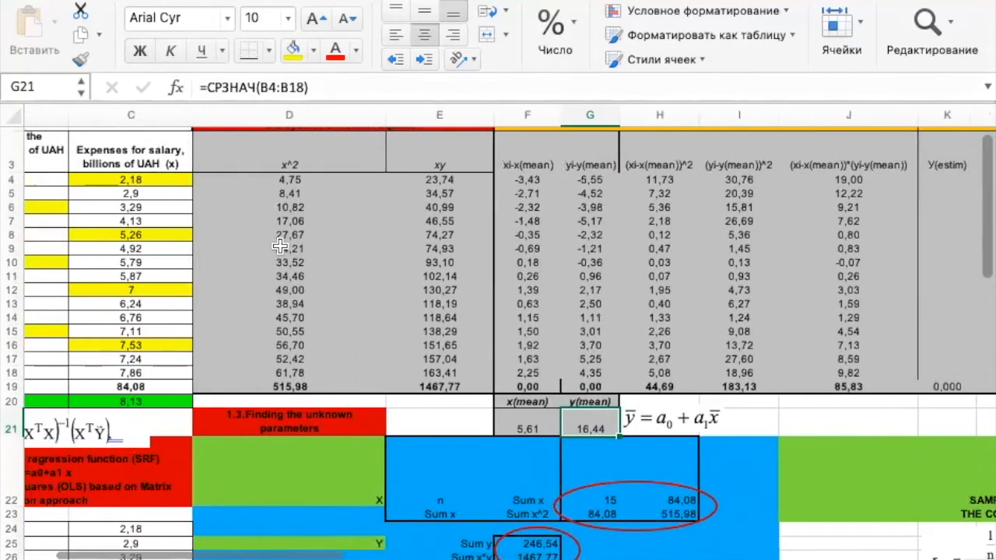
left_click_drag(196, 194, 220, 383)
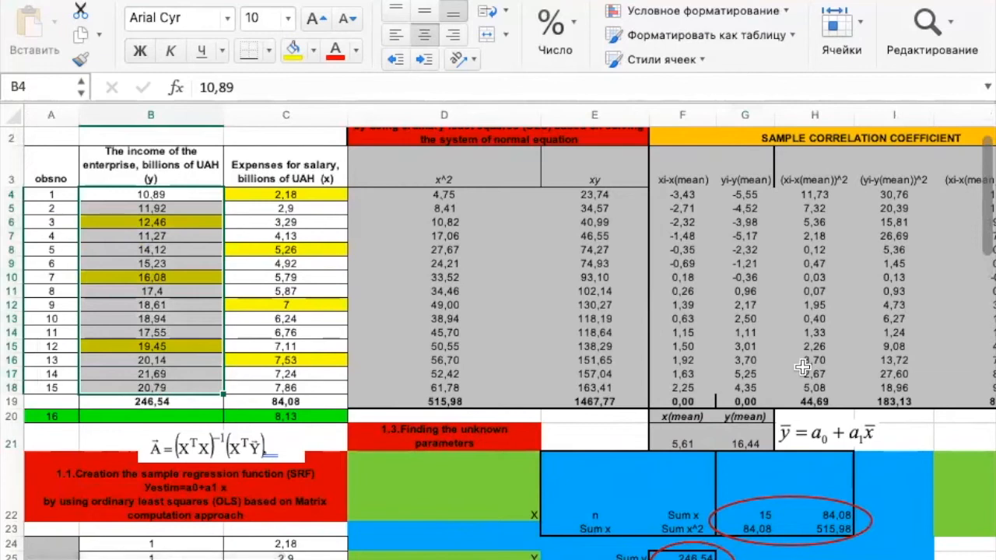
scroll(803, 367, "right", 2)
scroll(803, 367, "down", 1)
scroll(802, 367, "right", 5)
scroll(802, 367, "down", 3)
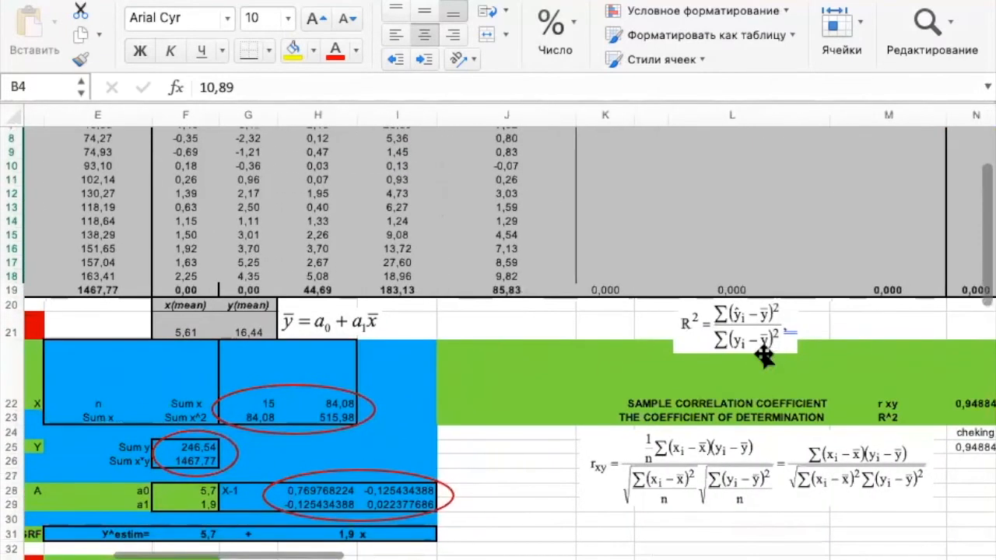
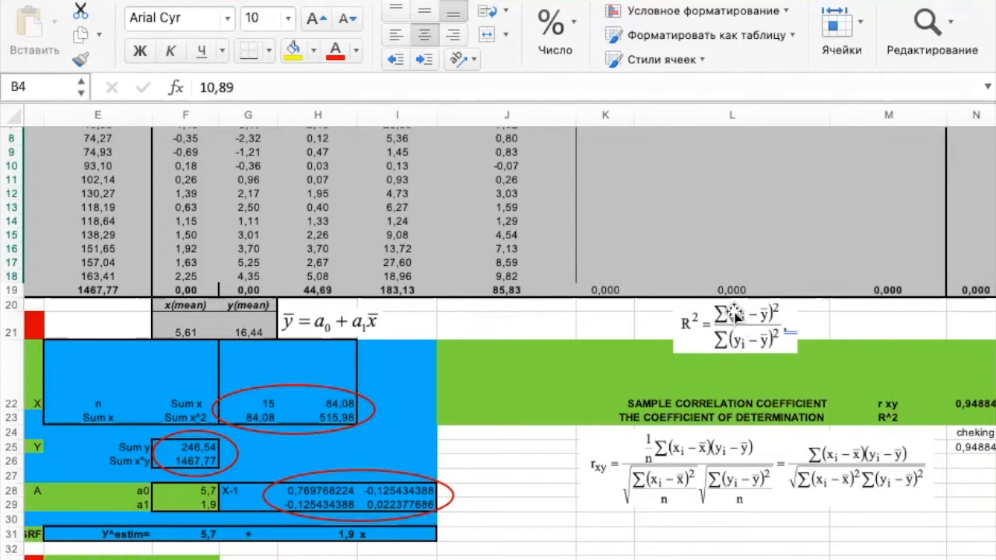
Examine the observation numbers in column A and the estimated regression equation with its coefficients in E31:I31.
scroll(735, 313, "left", 10)
scroll(735, 314, "up", 4)
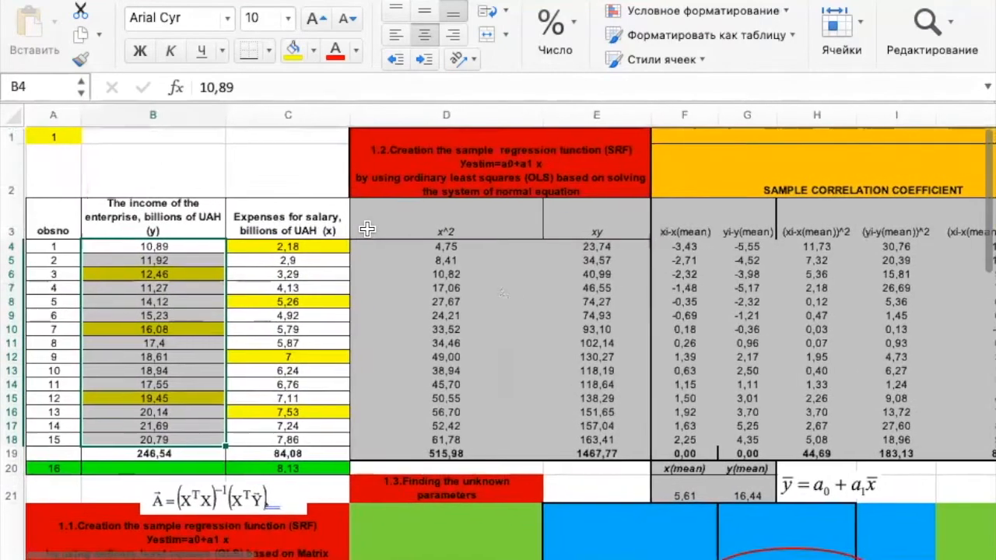
scroll(800, 316, "right", 5)
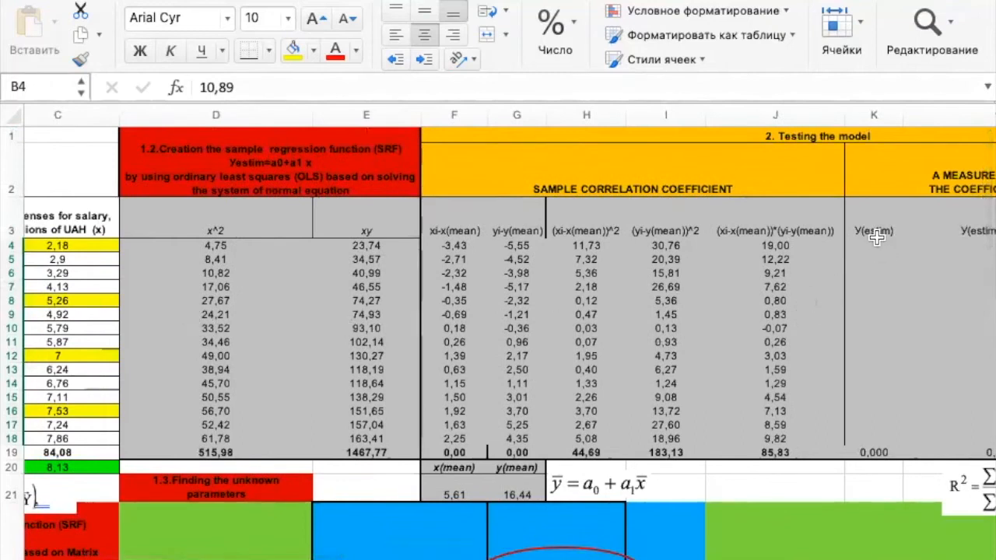
scroll(338, 338, "left", 5)
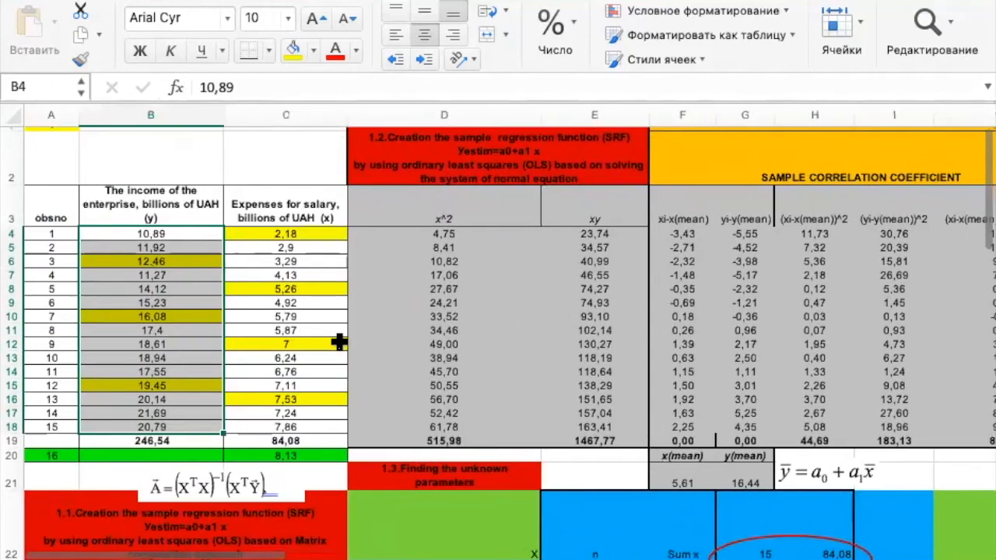
left_click_drag(53, 236, 51, 433)
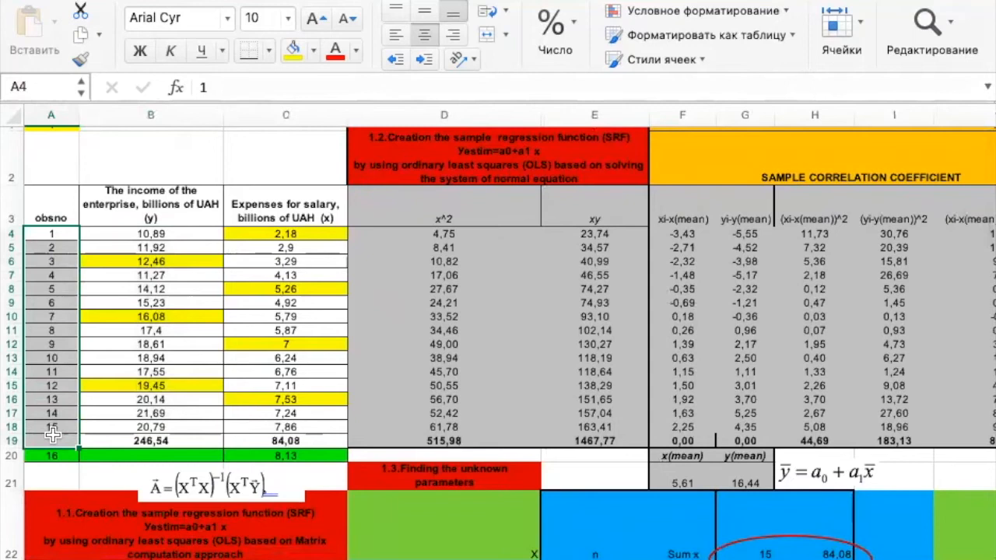
scroll(807, 333, "down", 4)
scroll(807, 333, "right", 5)
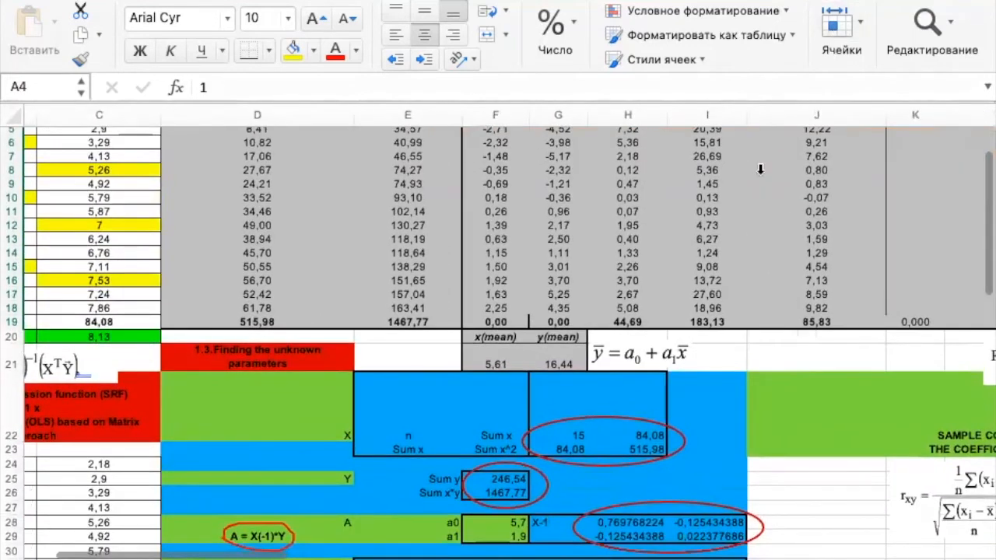
scroll(708, 262, "down", 6)
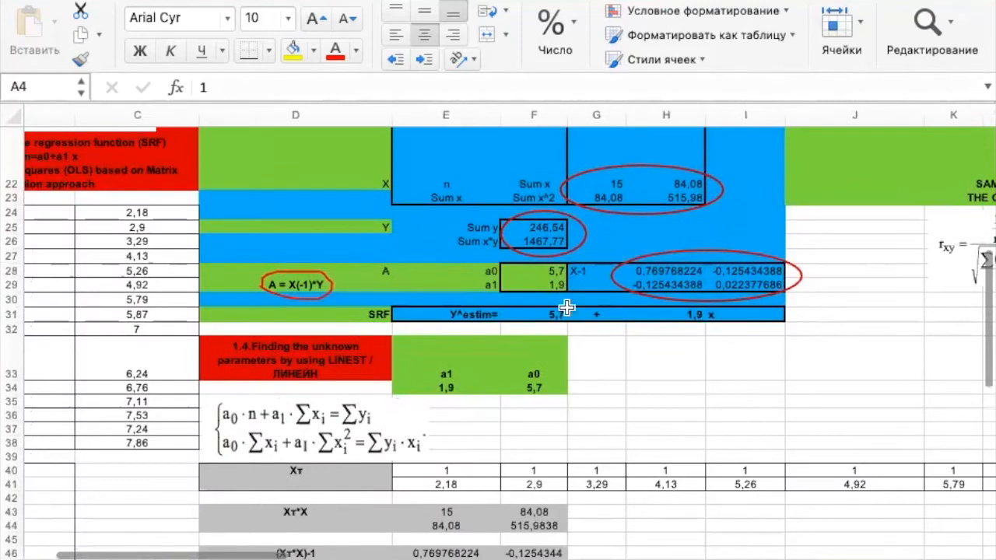
left_click(491, 314)
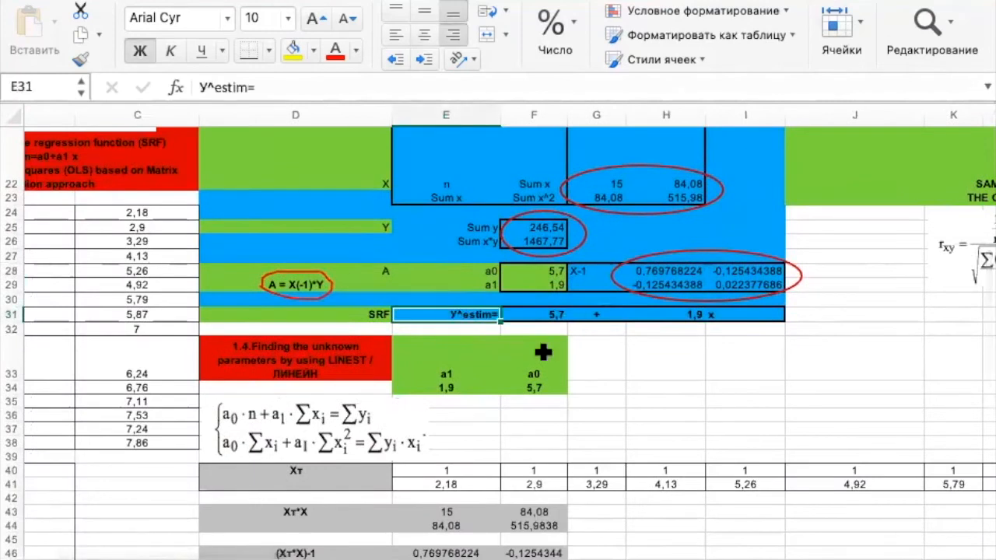
left_click(553, 313)
left_click(692, 314)
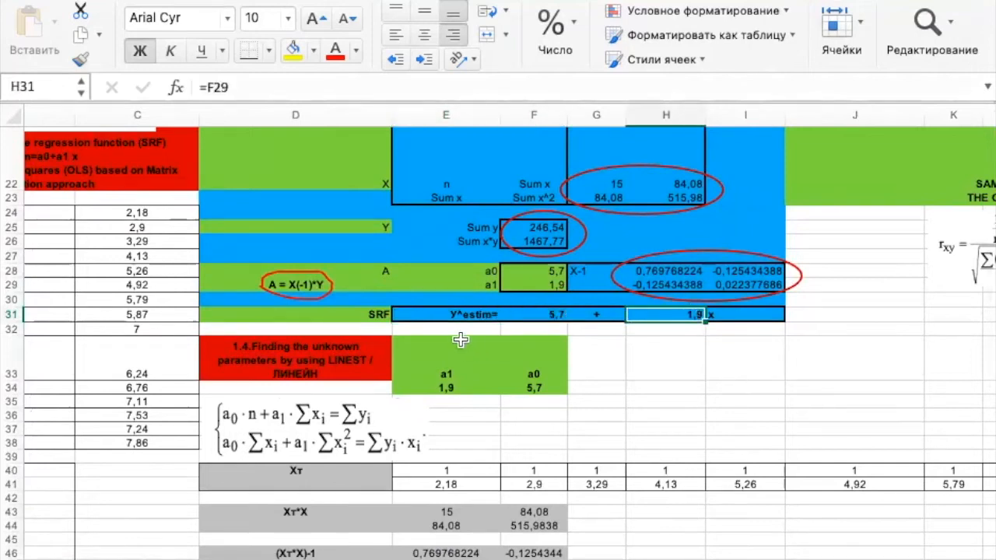
left_click(461, 320)
left_click_drag(461, 320, 722, 312)
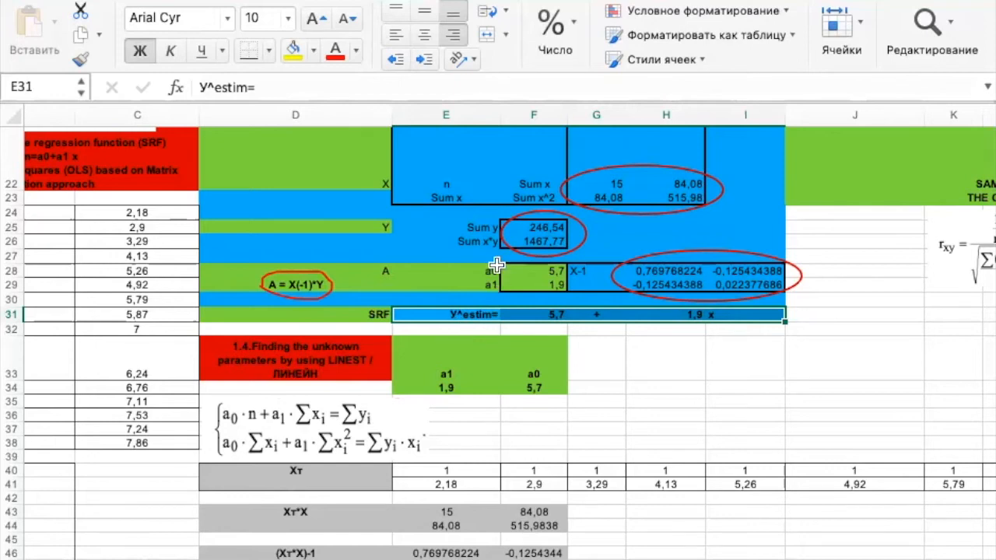
Calculate Y(estim) for the first observation in K4 with the formula =F31+H31*C4.
scroll(788, 331, "up", 10)
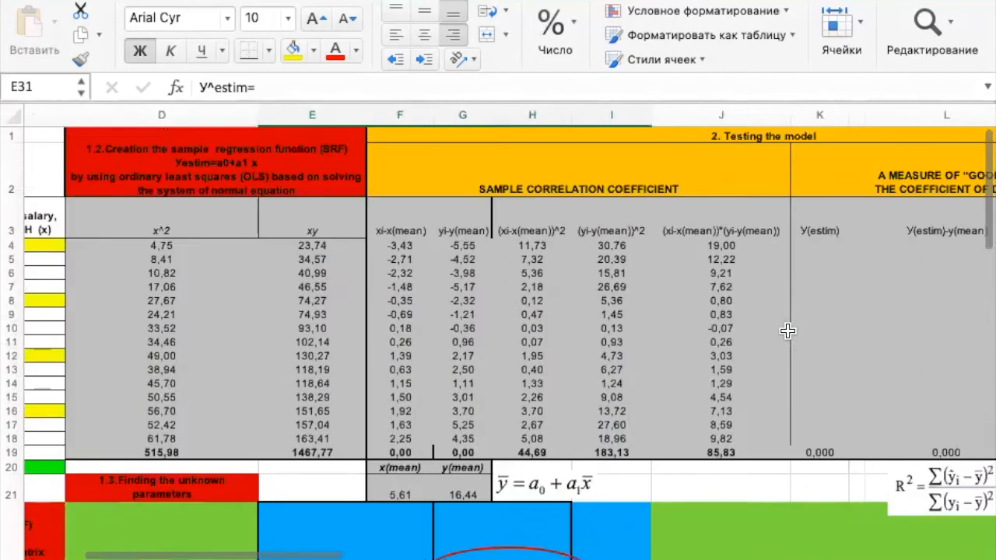
left_click(819, 245)
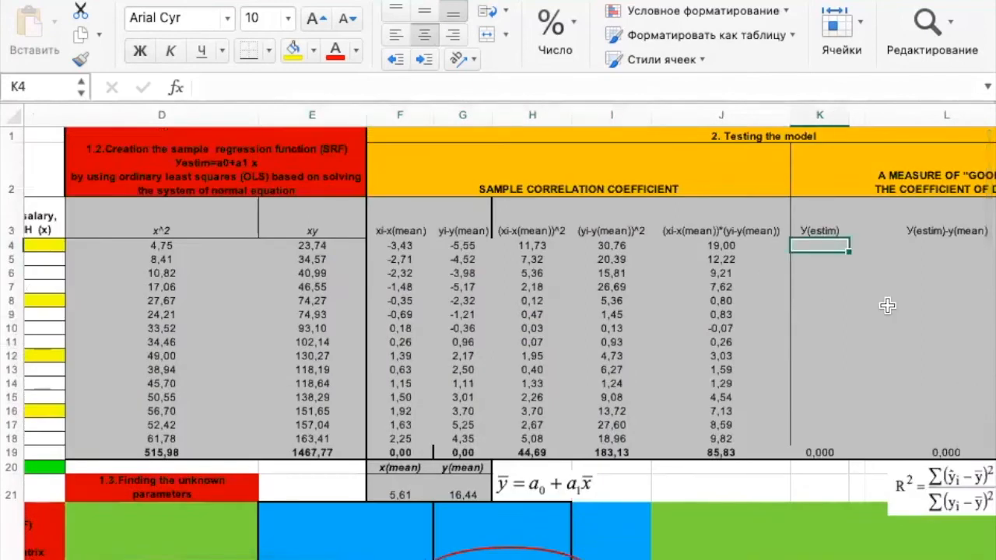
type("=")
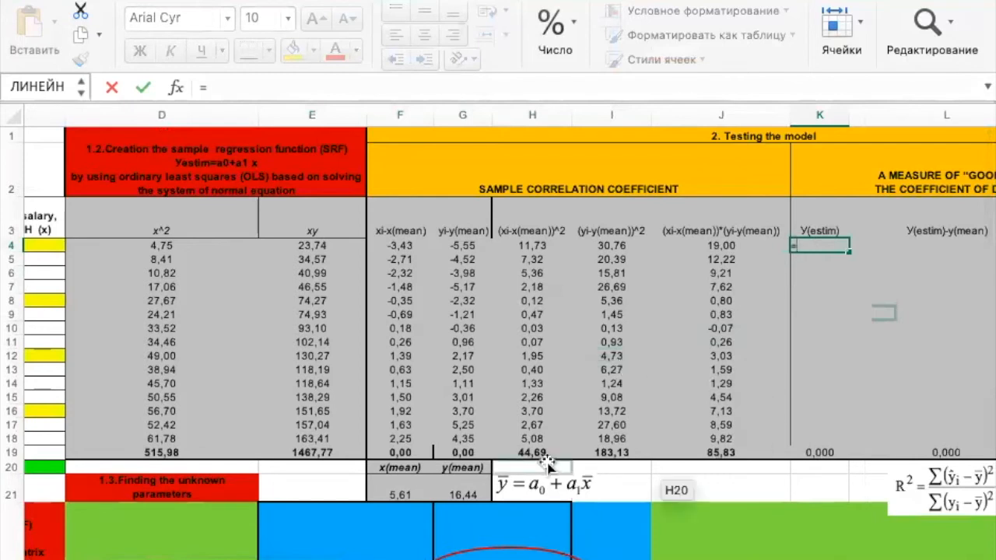
scroll(549, 464, "down", 10)
scroll(549, 465, "down", 3)
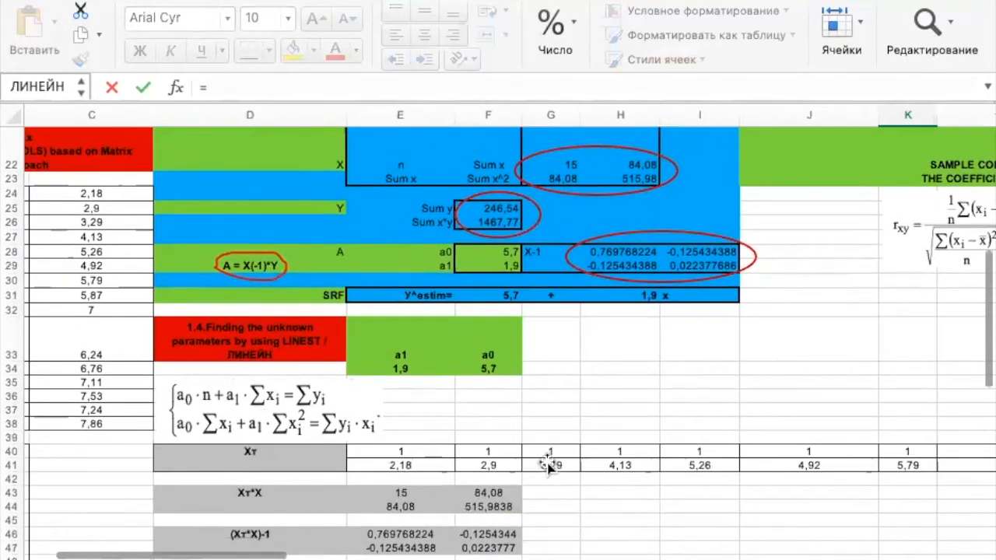
left_click(514, 295)
type("+")
left_click(644, 295)
type("*")
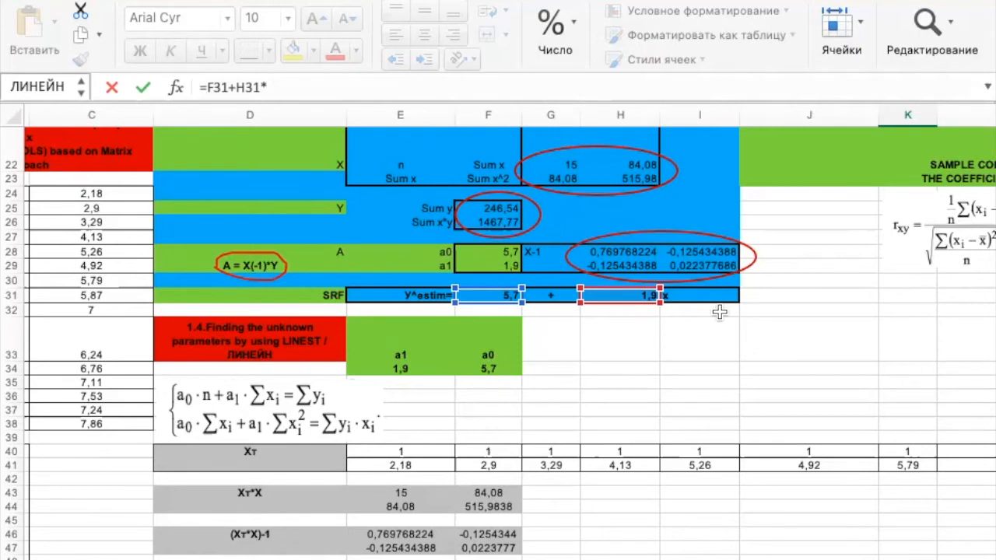
scroll(109, 193, "up", 5)
scroll(109, 193, "left", 3)
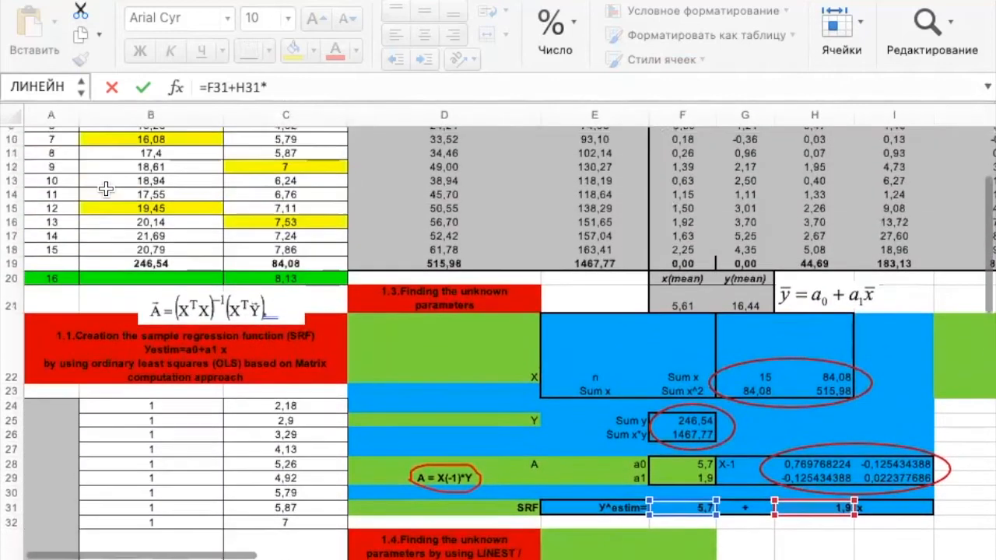
scroll(106, 189, "up", 5)
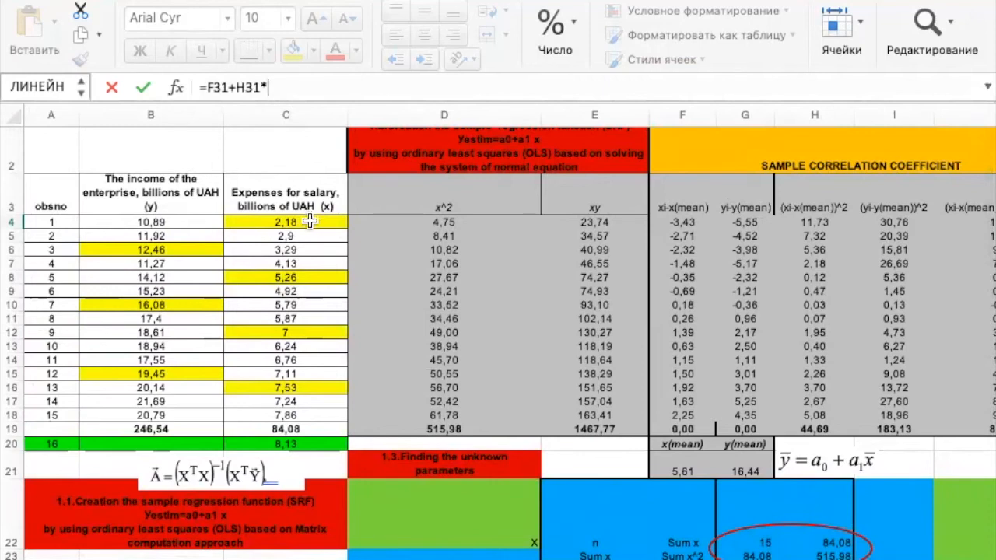
scroll(456, 261, "right", 5)
scroll(456, 262, "up", 1)
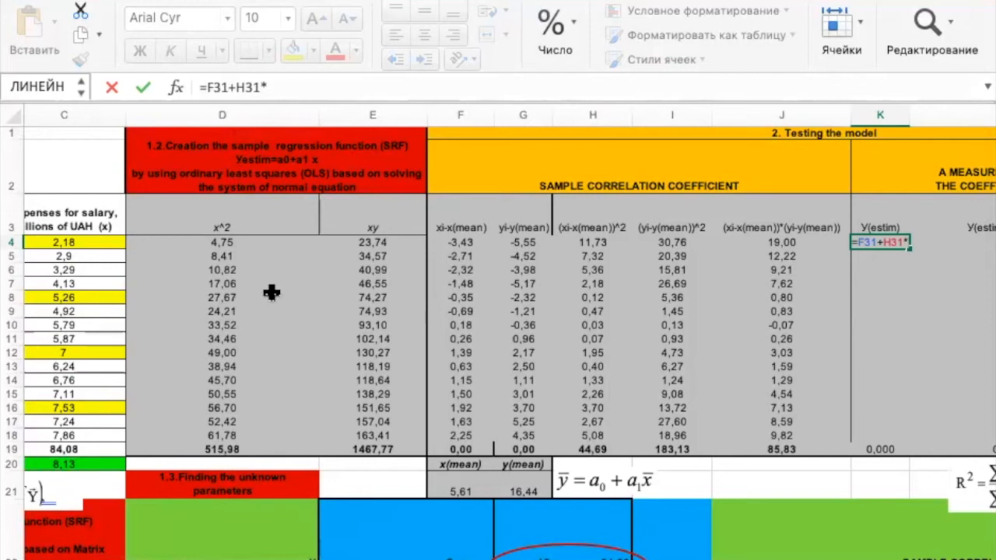
scroll(96, 281, "left", 3)
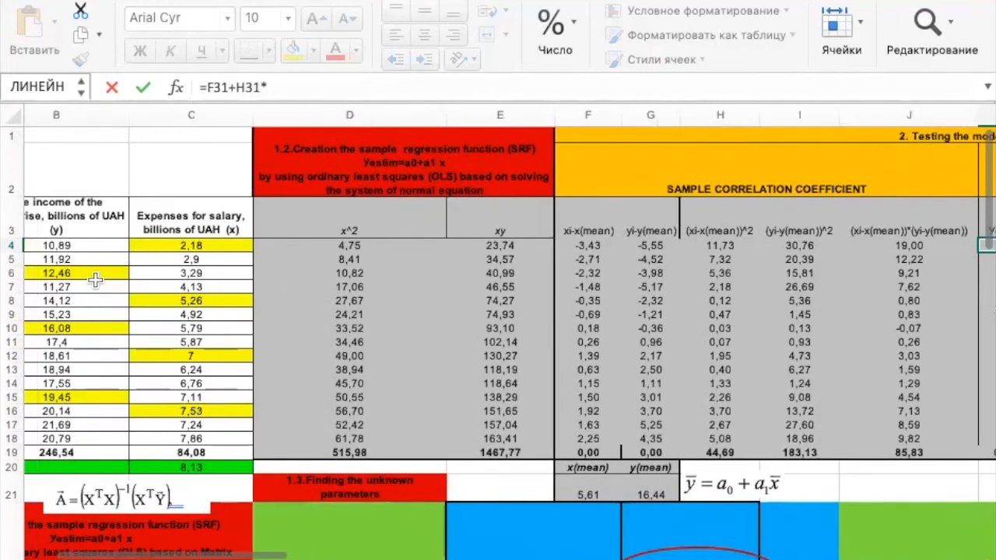
left_click(225, 248)
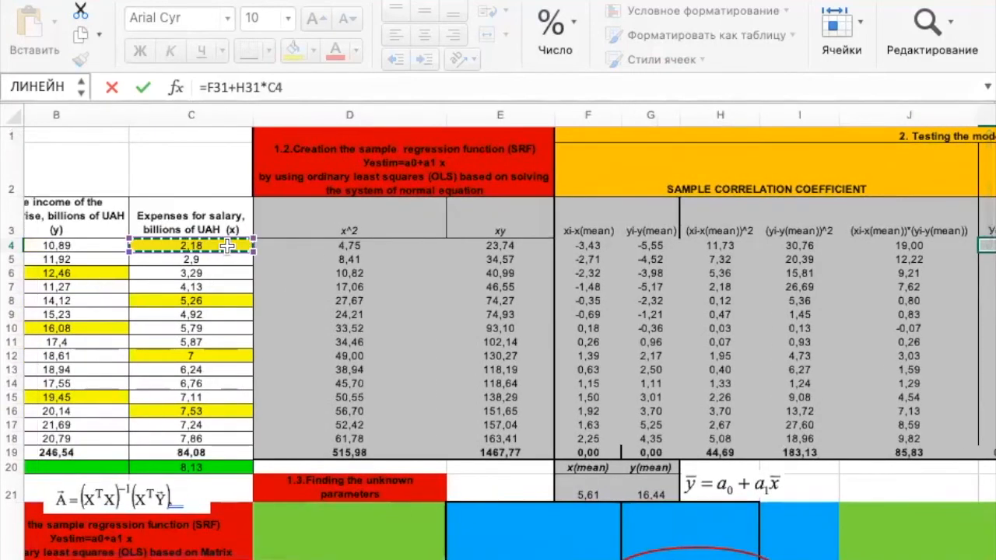
key("Return")
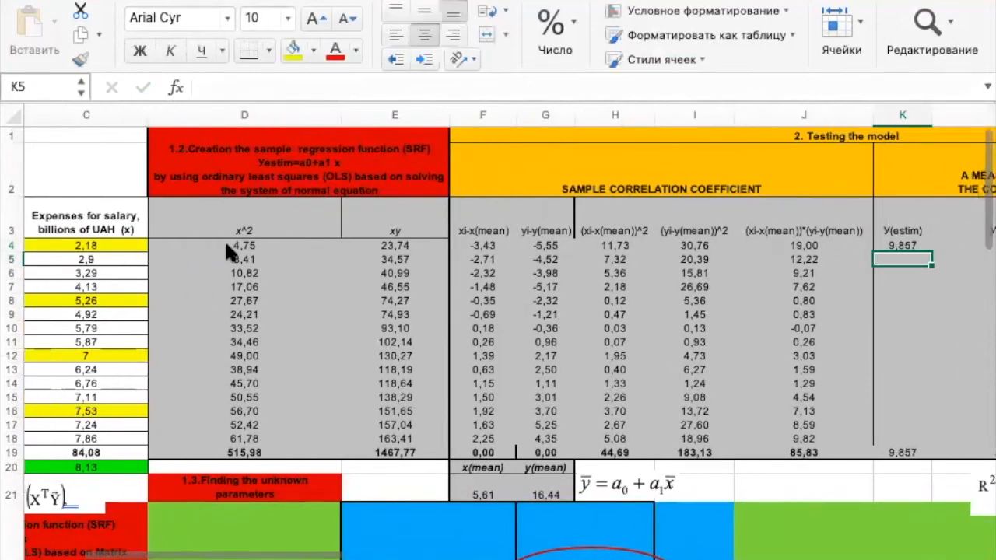
Calculate Y(estim) for the second observation in K5 with the formula =F31+H31*C5.
type("=")
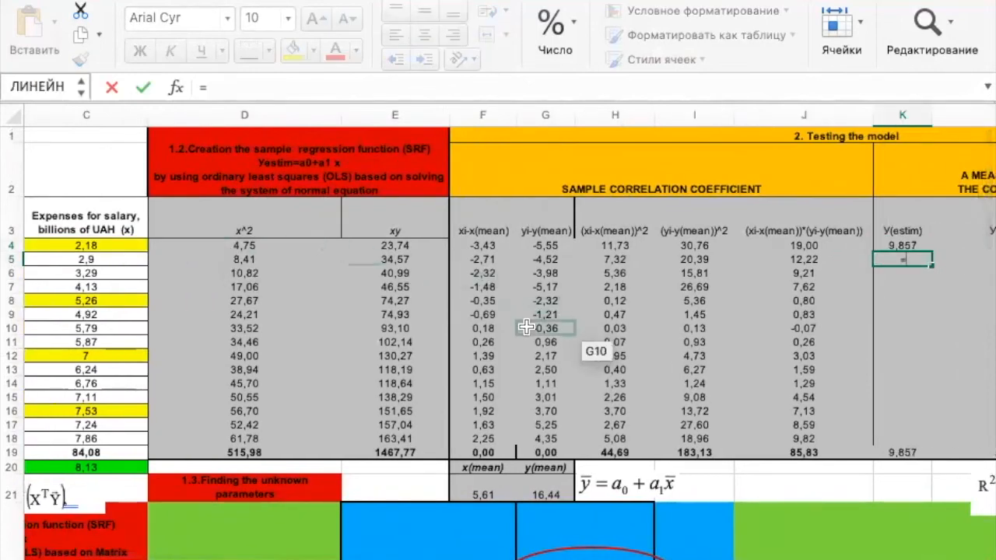
scroll(529, 326, "down", 5)
left_click(515, 418)
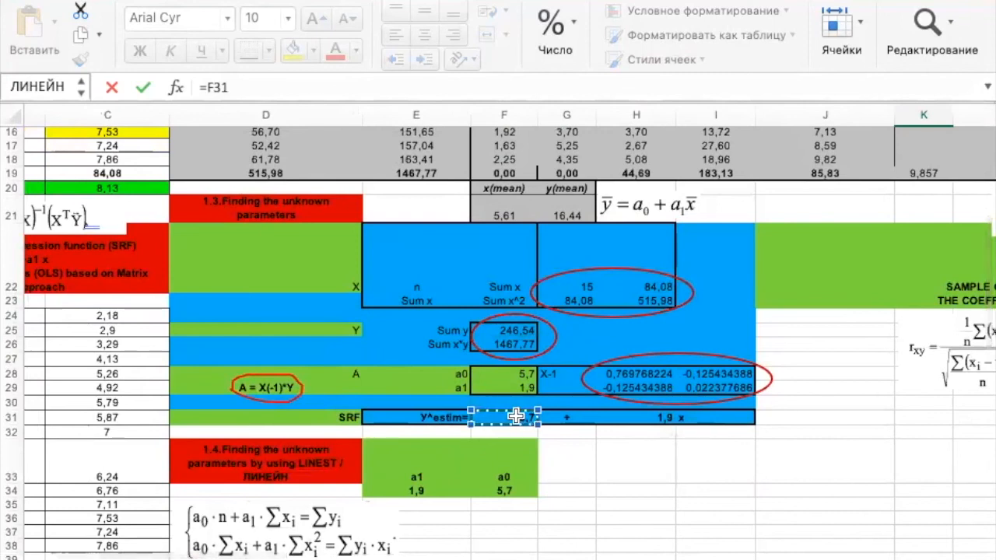
type("+")
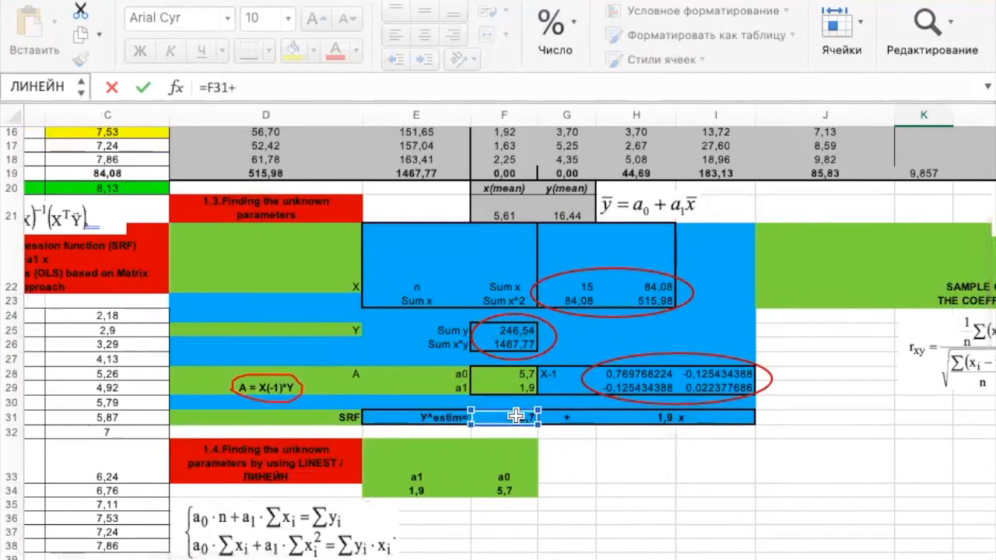
left_click(643, 415)
type("*")
scroll(314, 252, "up", 3)
scroll(313, 251, "left", 3)
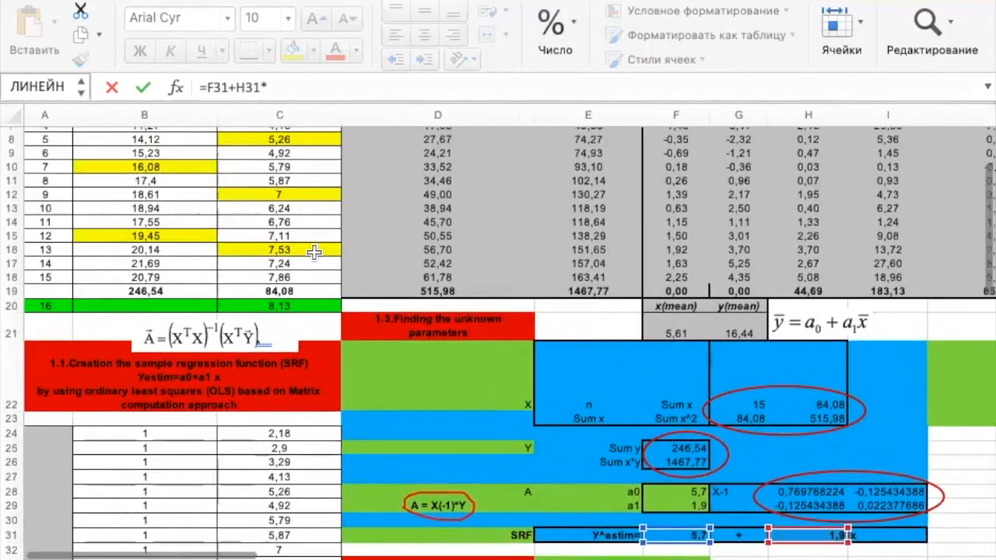
scroll(314, 252, "up", 3)
left_click(308, 207)
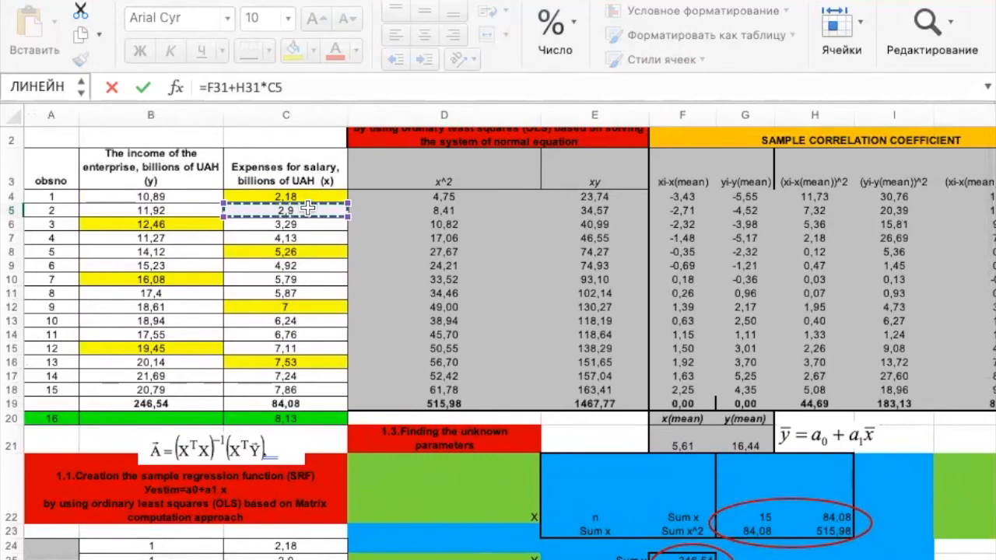
key("Return")
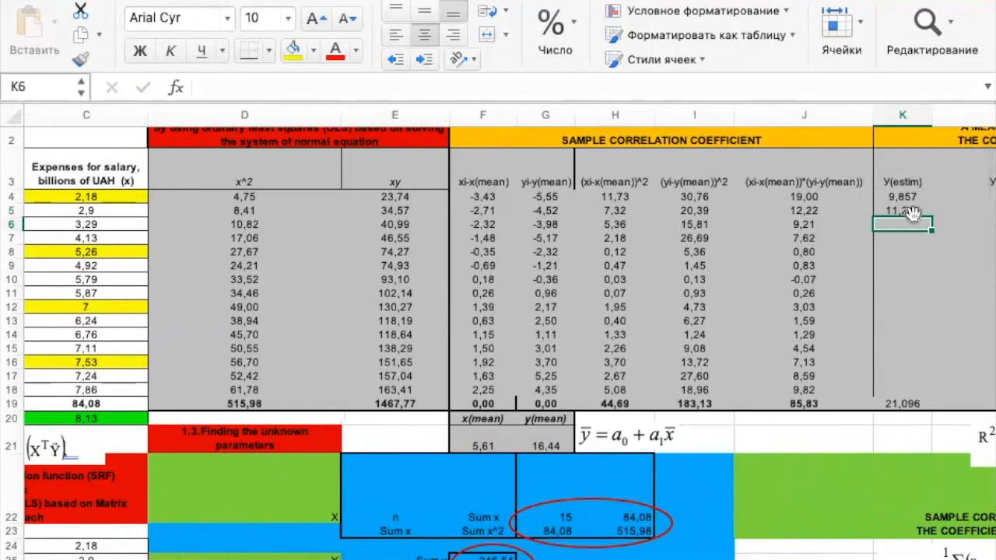
Make the coefficient references in K4 absolute, as =$F$31+$H$31*C4, and fill the formula down to K18.
scroll(87, 220, "left", 5)
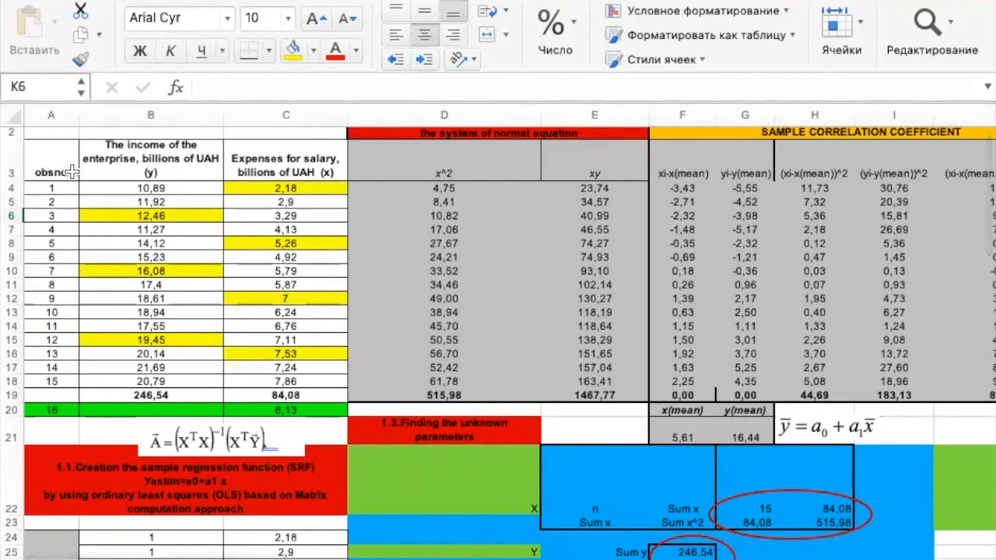
scroll(805, 233, "right", 5)
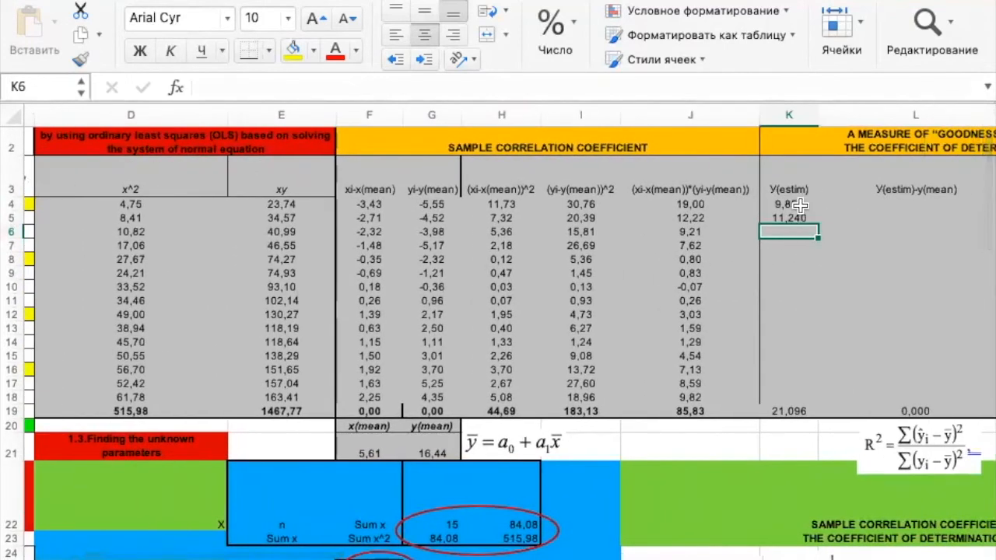
left_click(800, 205)
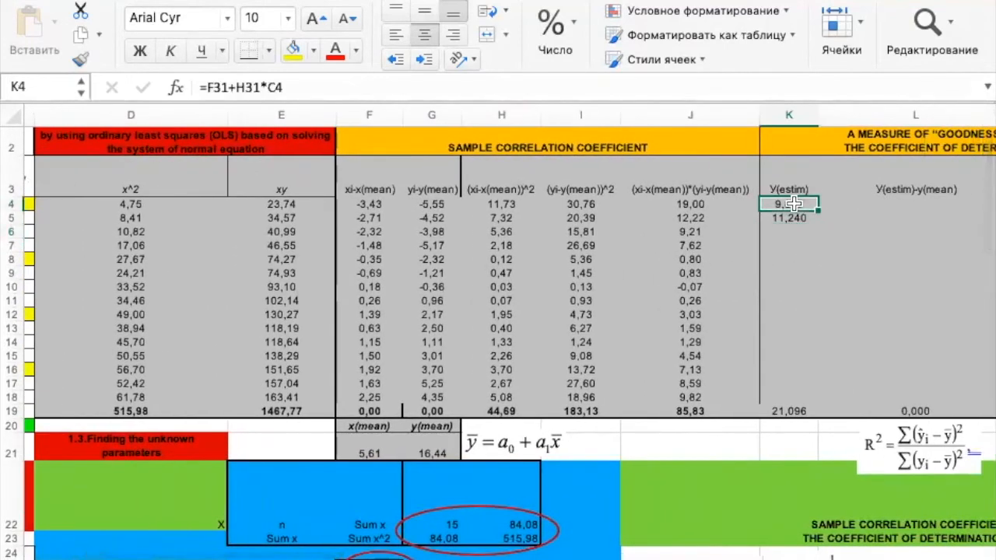
left_click(270, 88)
left_click(208, 86)
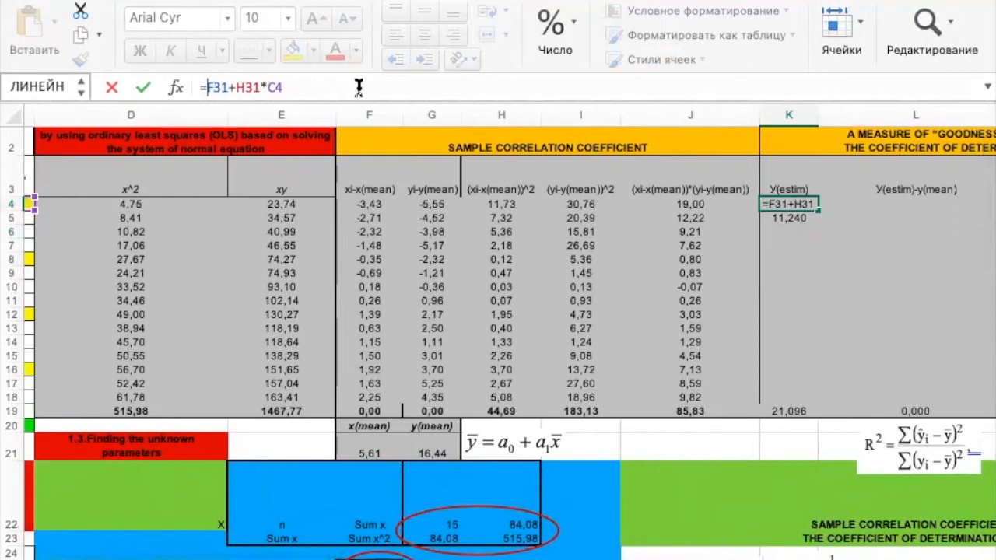
type("$")
key("Right")
type("$")
key("Right")
key("Right")
key("Right")
type("$")
key("Right")
type("$")
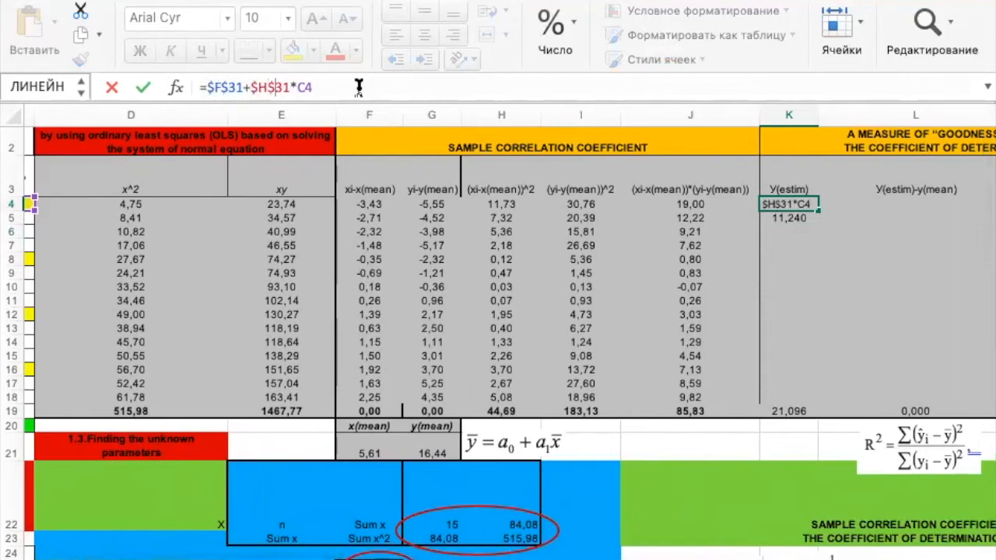
key("Return")
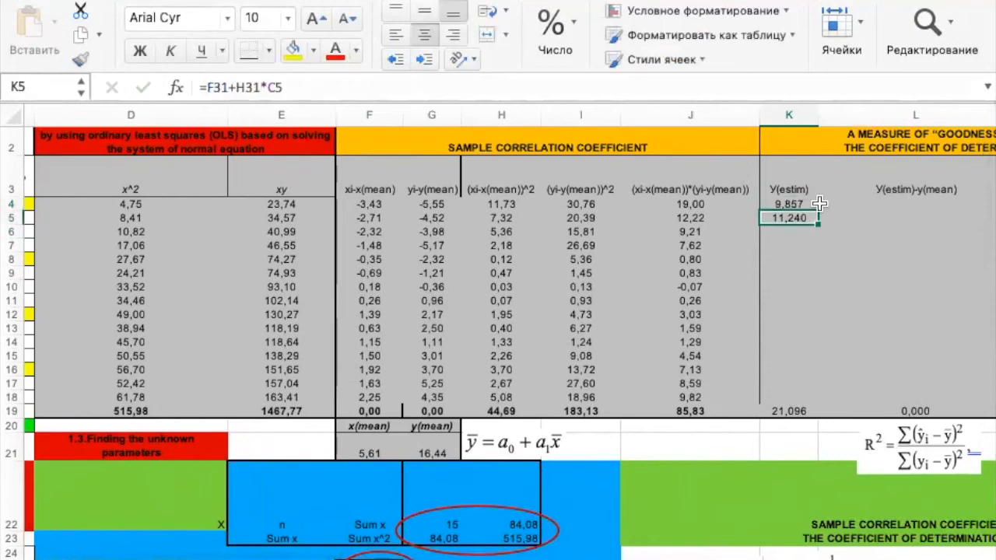
left_click(790, 205)
left_click_drag(820, 211, 797, 401)
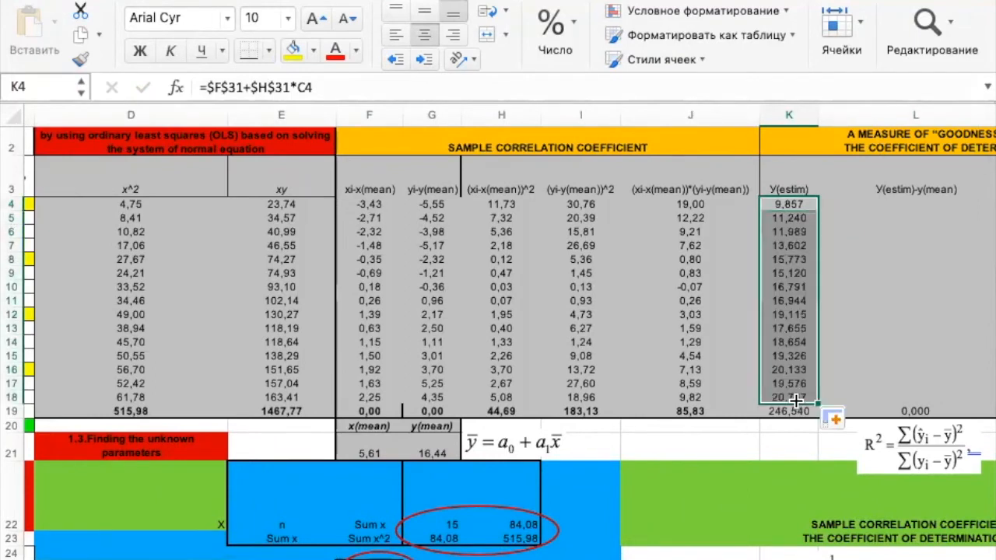
Check the sum formula in K19 and make the Y(estim) total bold.
left_click(787, 415)
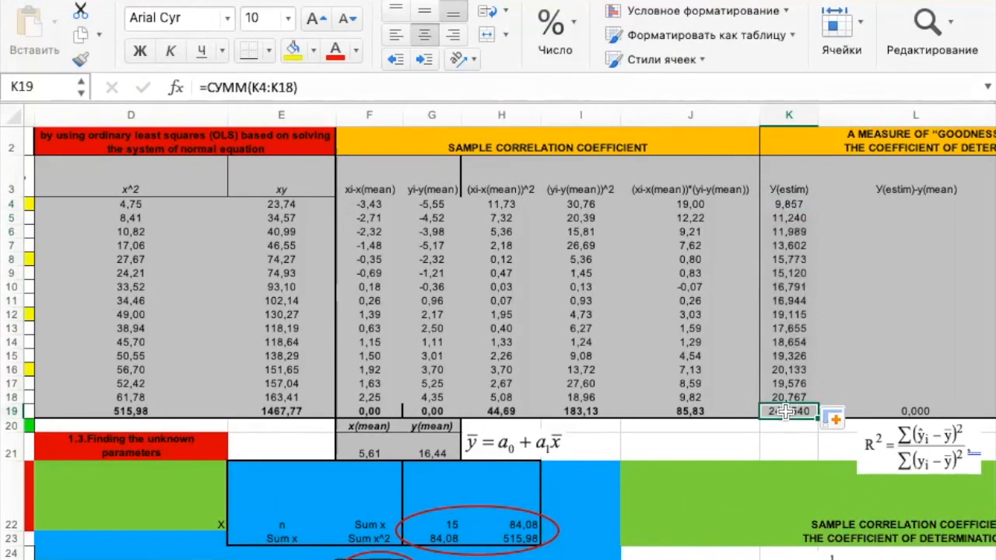
double_click(786, 414)
key("Return")
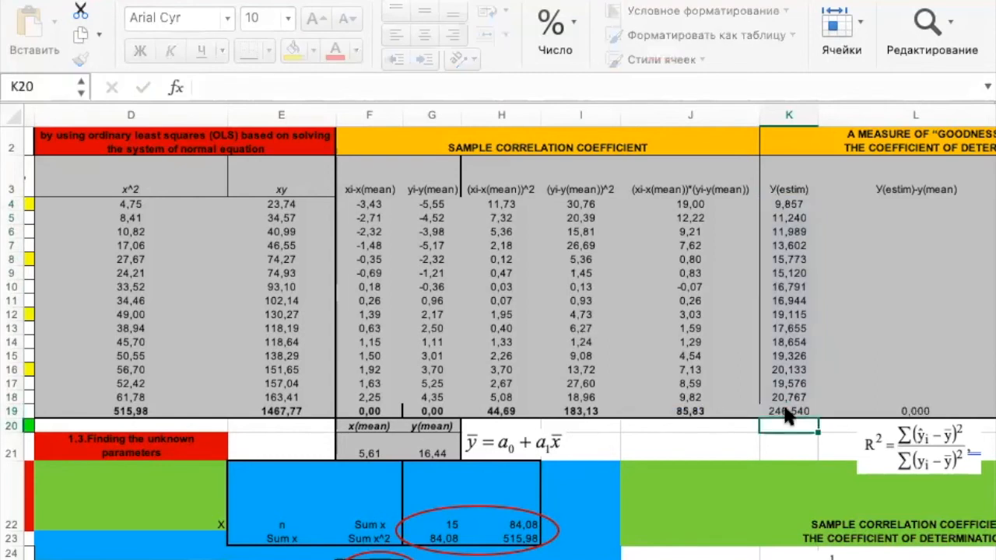
left_click(787, 413)
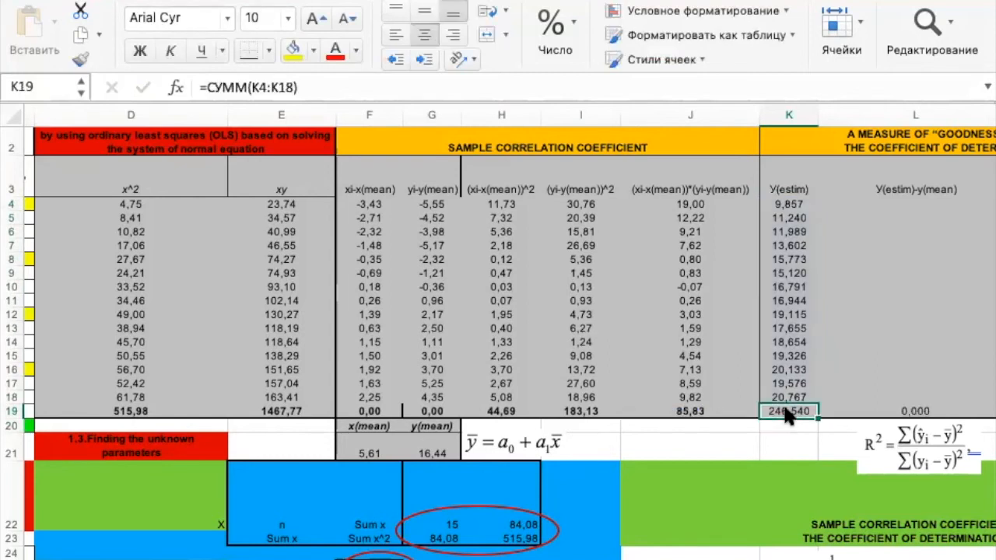
key("super+b")
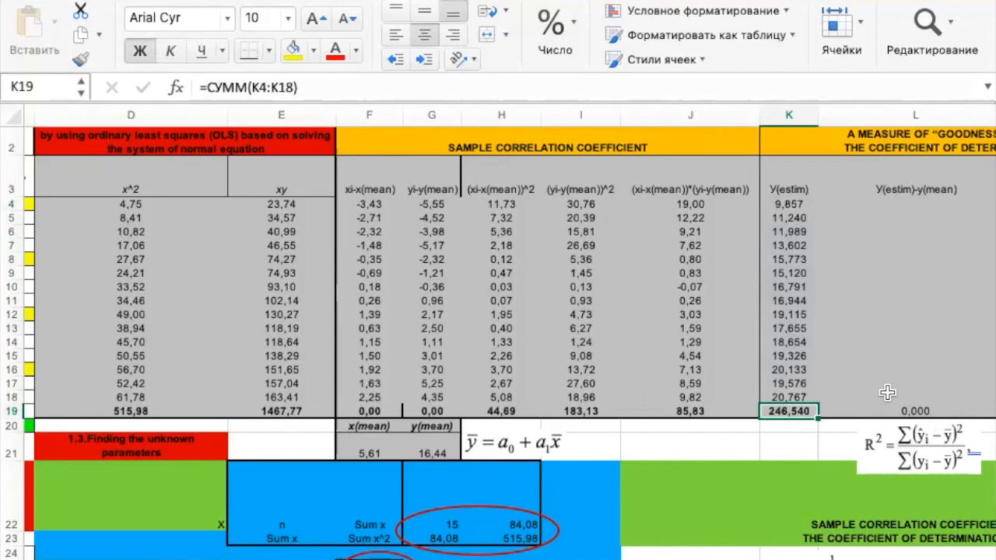
Calculate Y(estim)-y(mean) in L4 with the formula =K4-$G$21 and fill it down to L18.
scroll(881, 334, "right", 5)
scroll(881, 334, "down", 2)
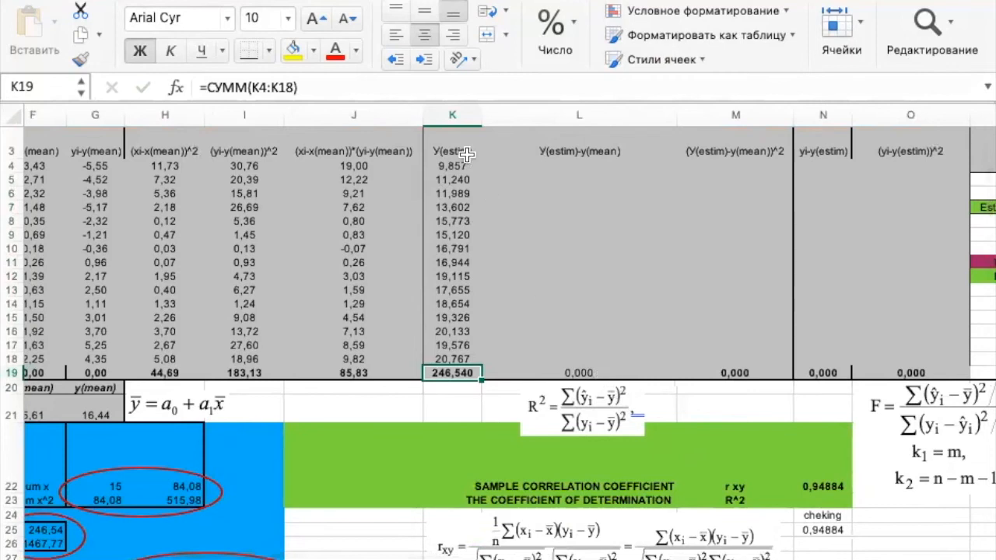
left_click(562, 165)
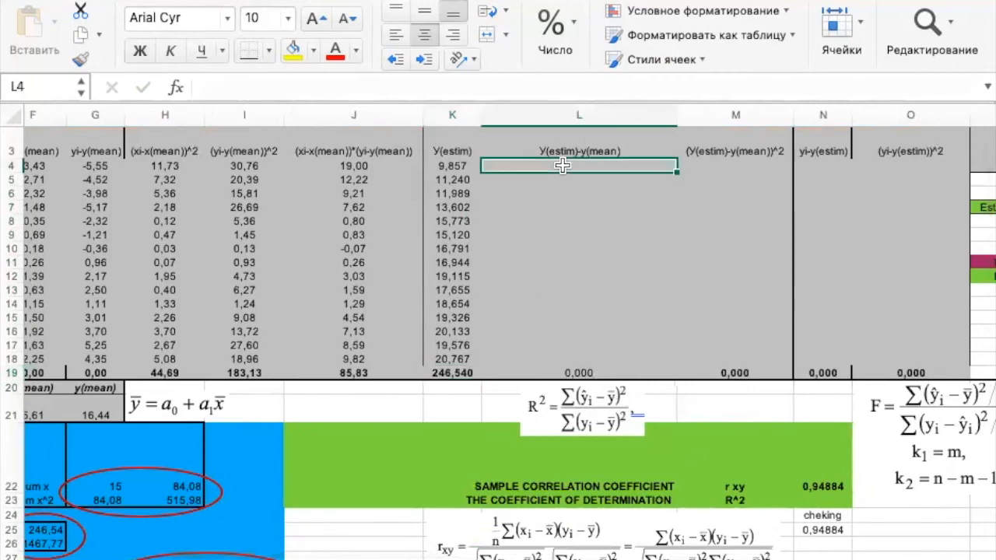
type("=")
left_click(456, 162)
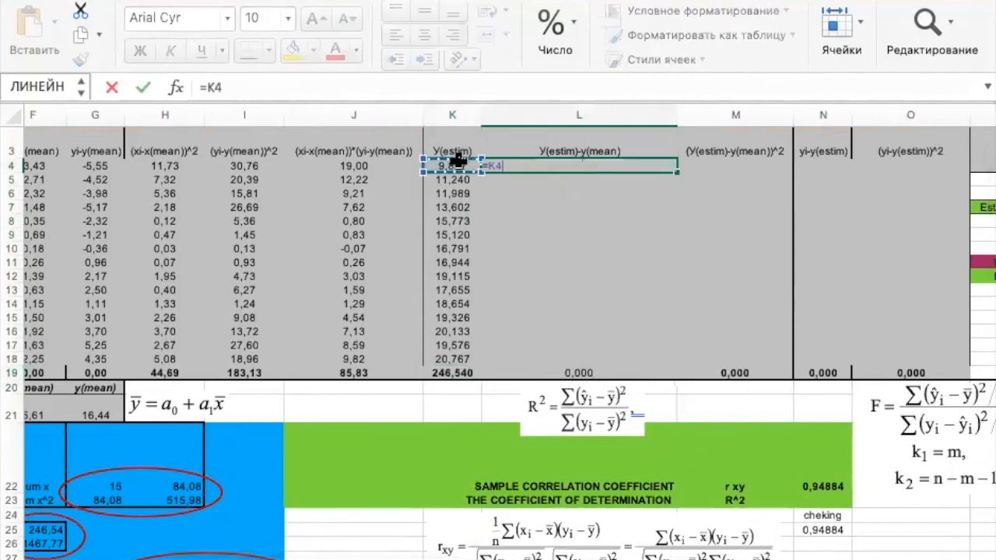
type("-")
scroll(302, 239, "left", 3)
left_click(200, 412)
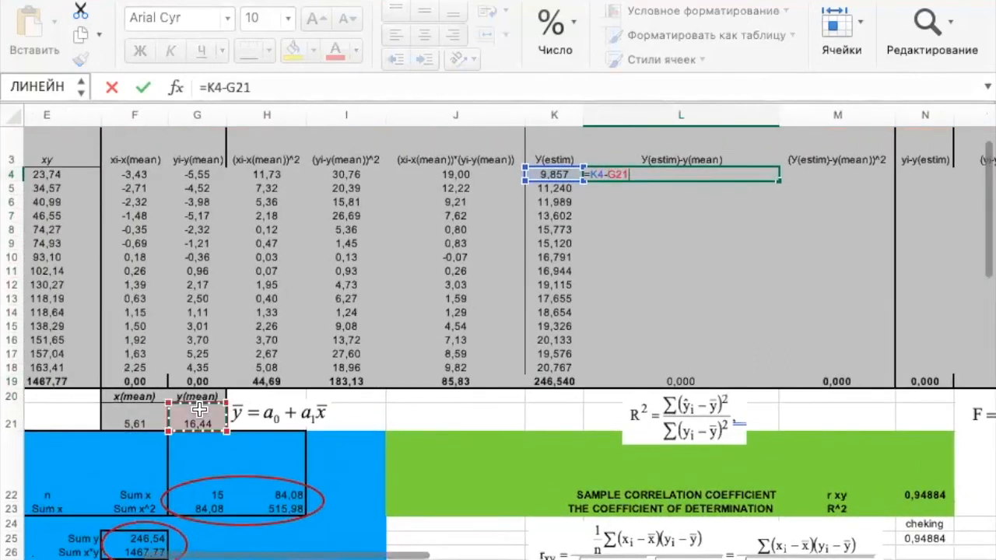
left_click(226, 87)
type("$G$")
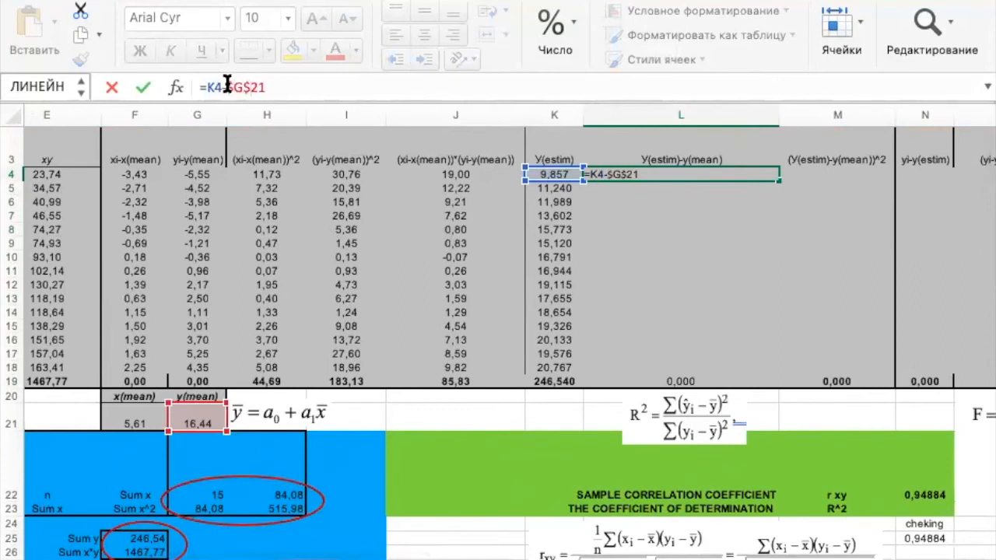
key("Return")
left_click(669, 173)
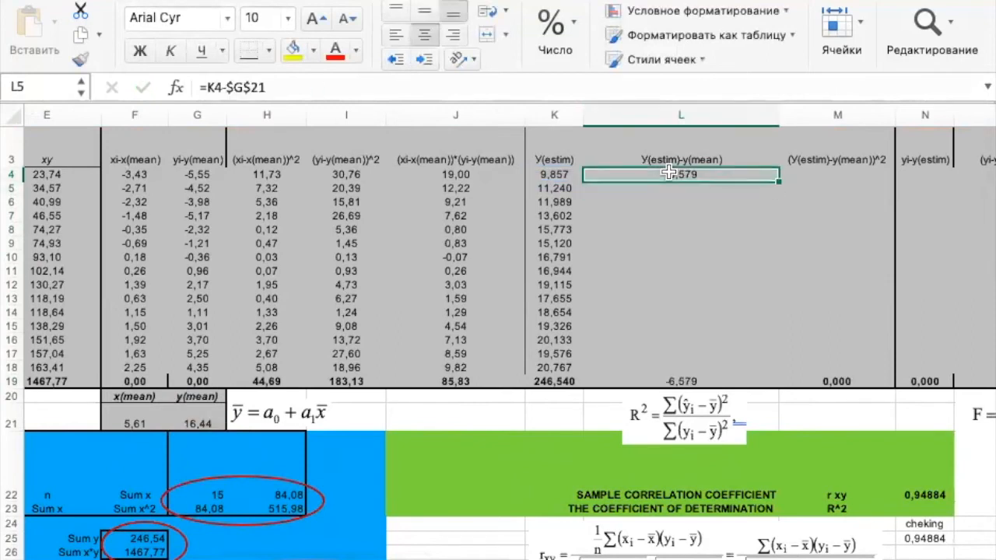
left_click_drag(774, 181, 745, 369)
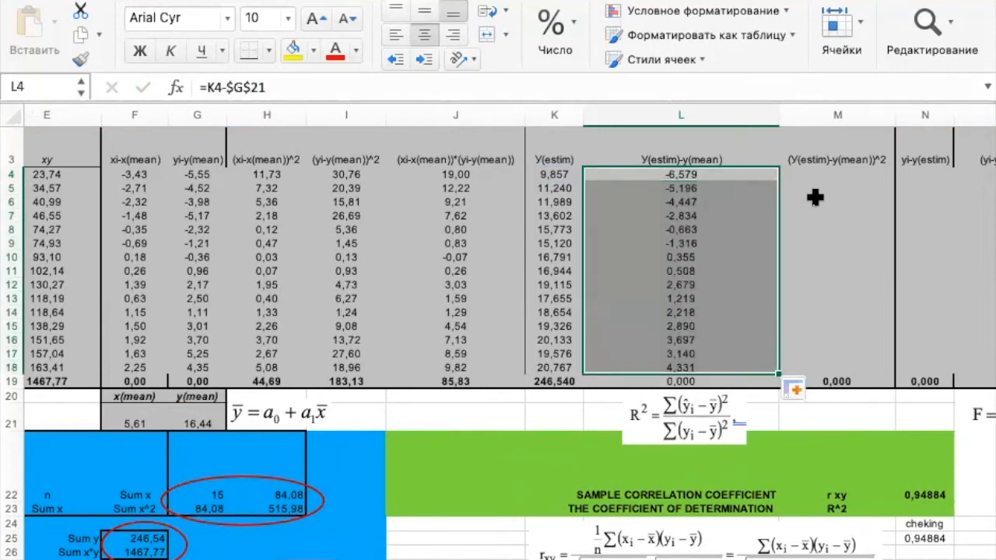
Calculate (Y(estim)-y(mean))^2 in M4 with the formula =L4^2 and fill it down through M19.
left_click(842, 175)
type("=")
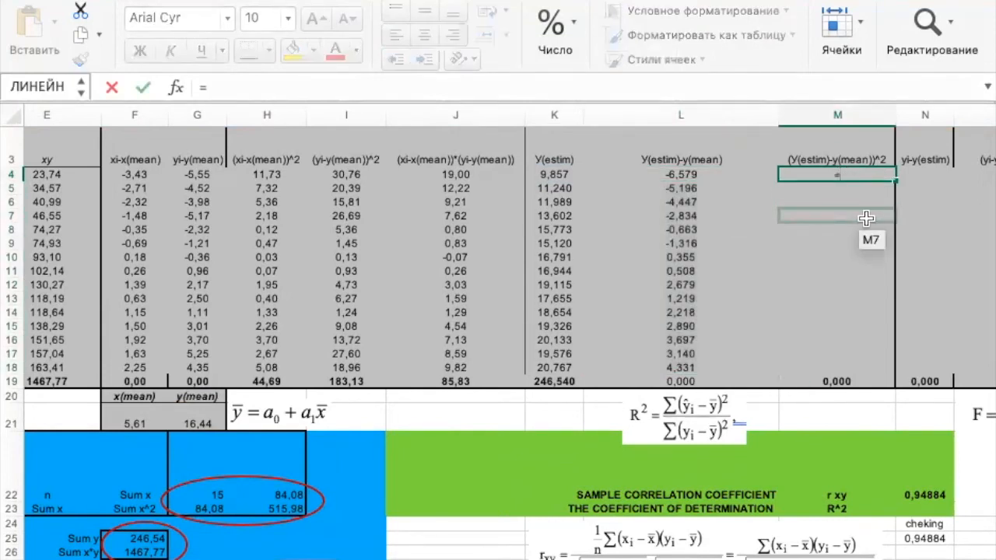
scroll(869, 215, "right", 2)
scroll(869, 215, "up", 1)
left_click(600, 192)
type("^2")
key("Return")
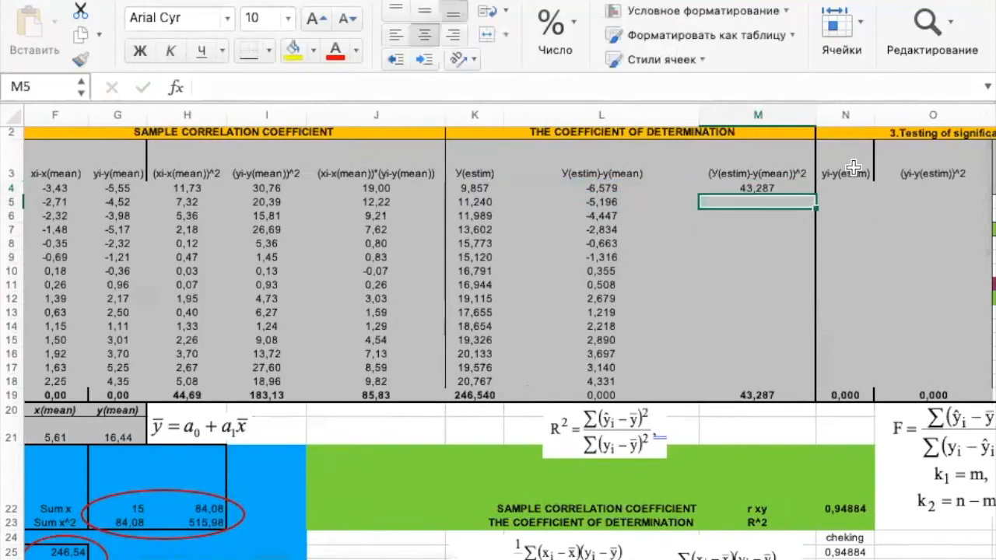
left_click(795, 188)
left_click_drag(816, 193, 828, 399)
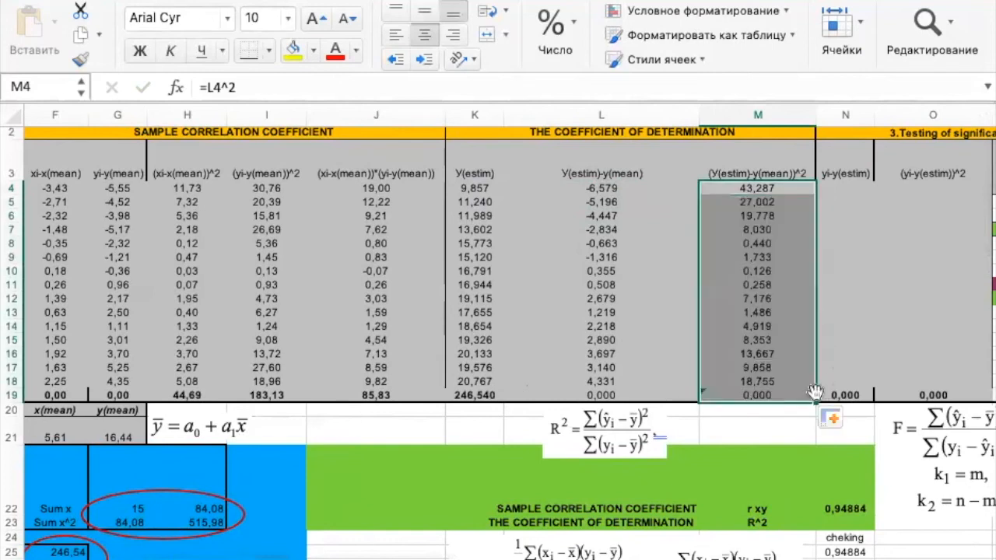
Replace the copied formula in M19 with the sum of the squared deviations in M4:M18.
left_click(806, 395)
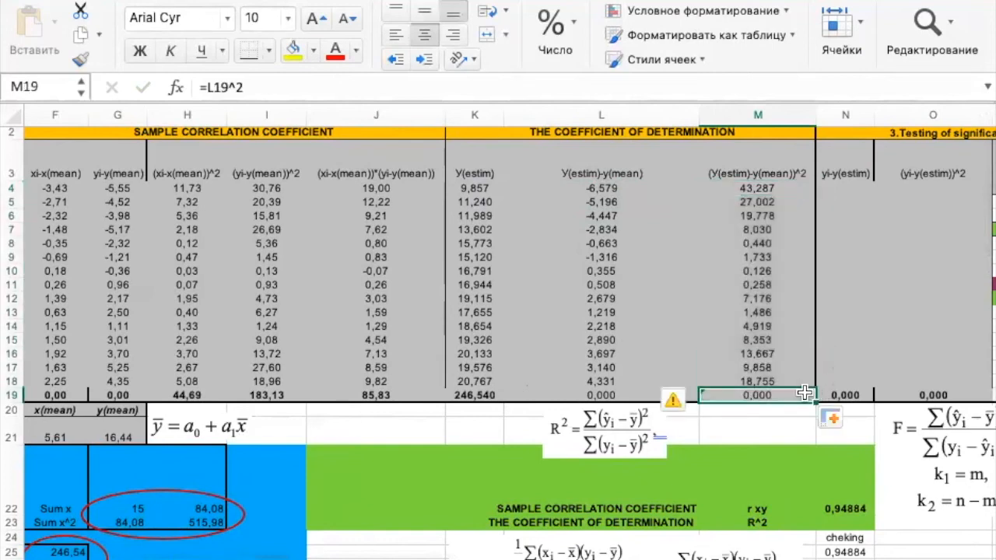
type("=")
key("Return")
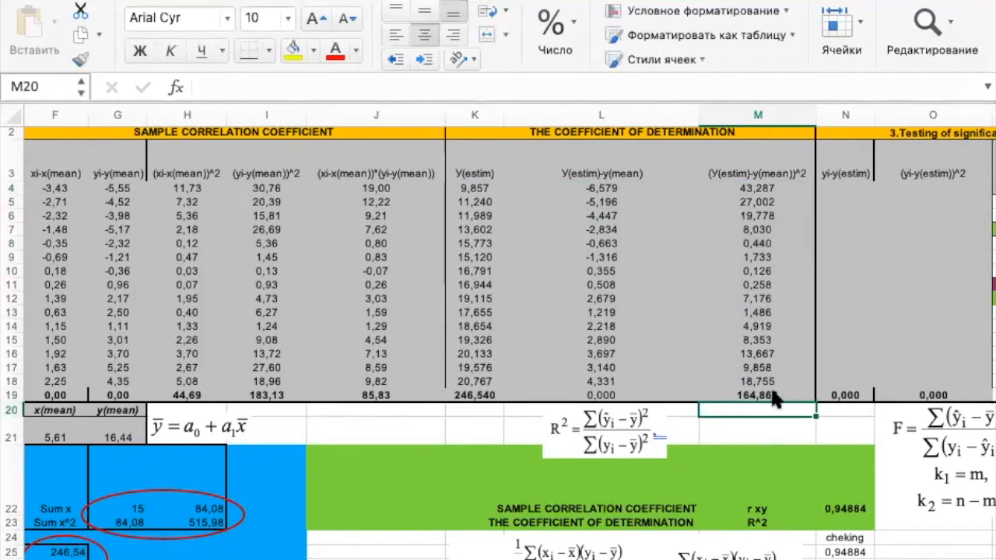
Examine the R² formula and check the (yi-y(mean))^2 column and its sum formula in I19.
scroll(701, 390, "down", 3)
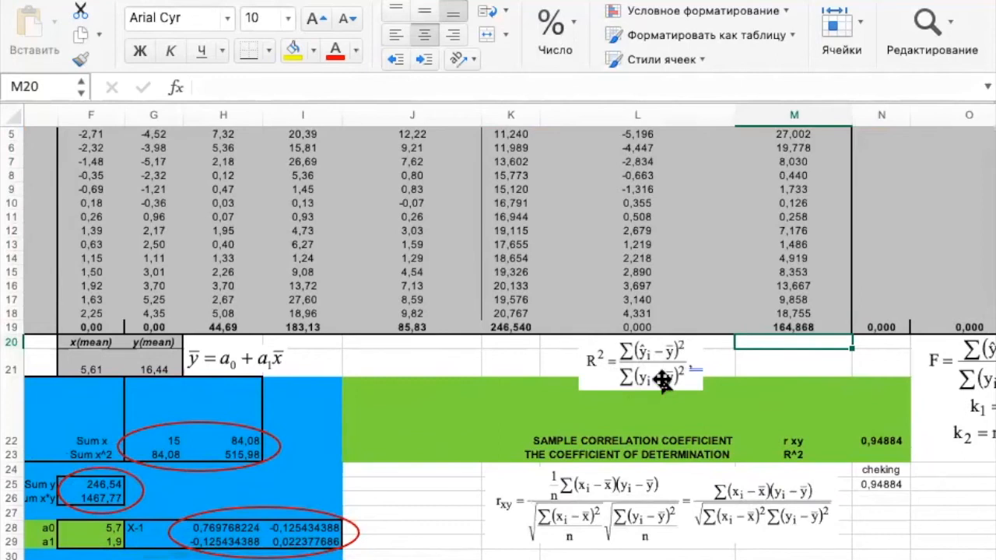
scroll(467, 300, "up", 3)
scroll(467, 300, "left", 2)
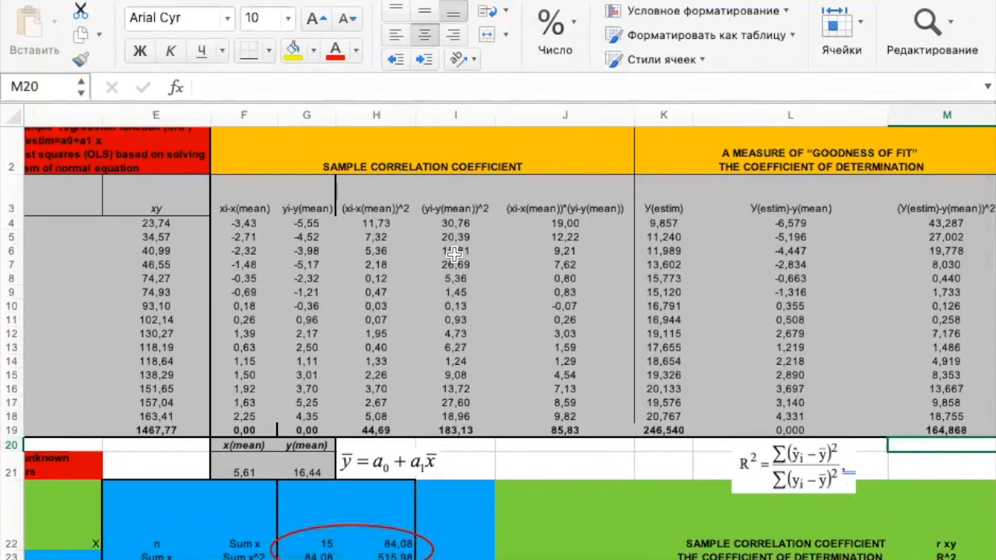
left_click_drag(453, 208, 456, 416)
left_click(456, 430)
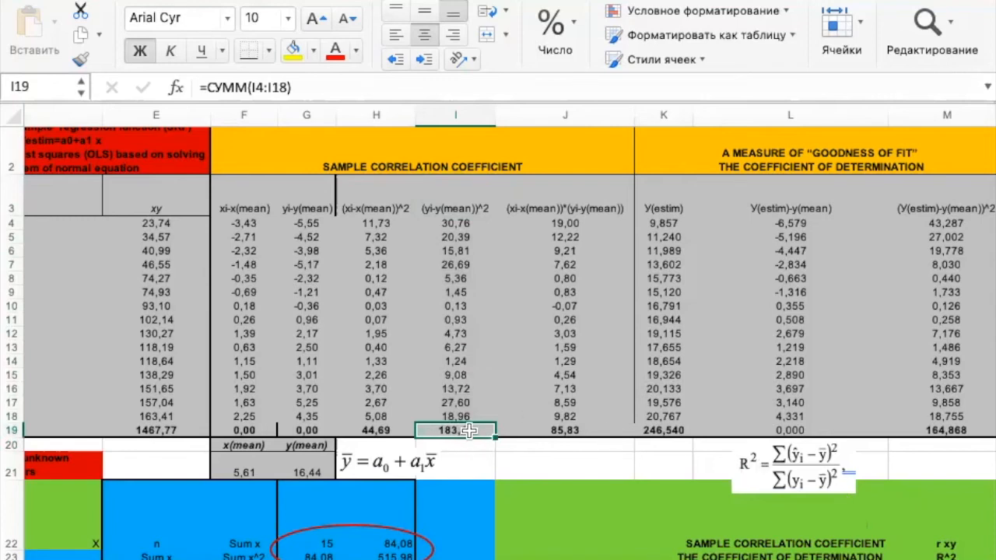
Calculate the coefficient of determination R^2 in N23 with the formula =M19/I19.
scroll(775, 432, "right", 5)
scroll(775, 432, "down", 4)
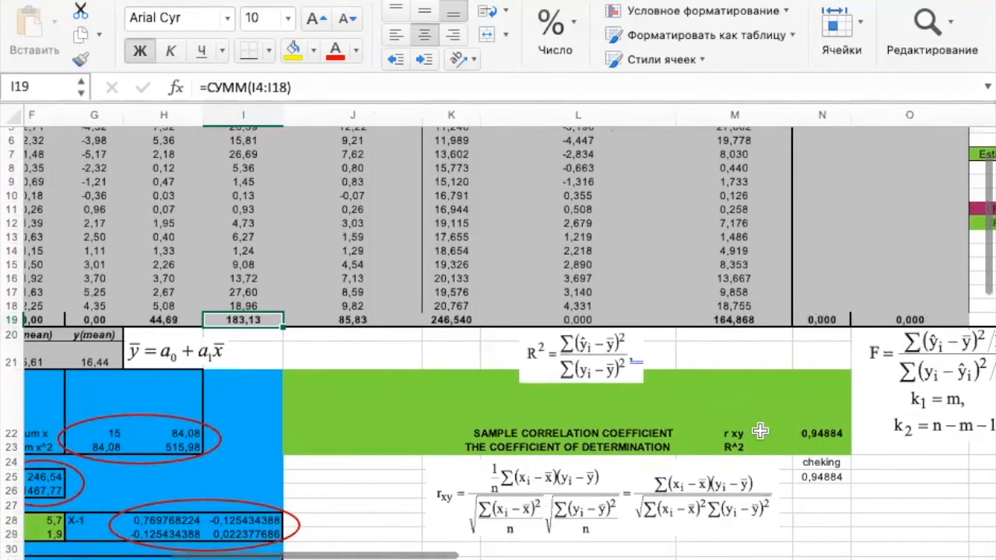
left_click(815, 445)
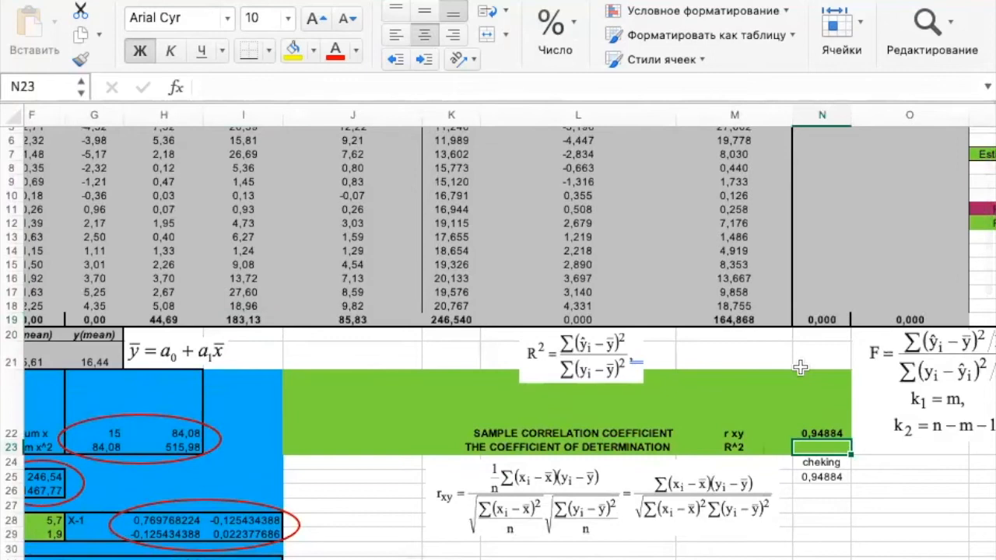
type("=")
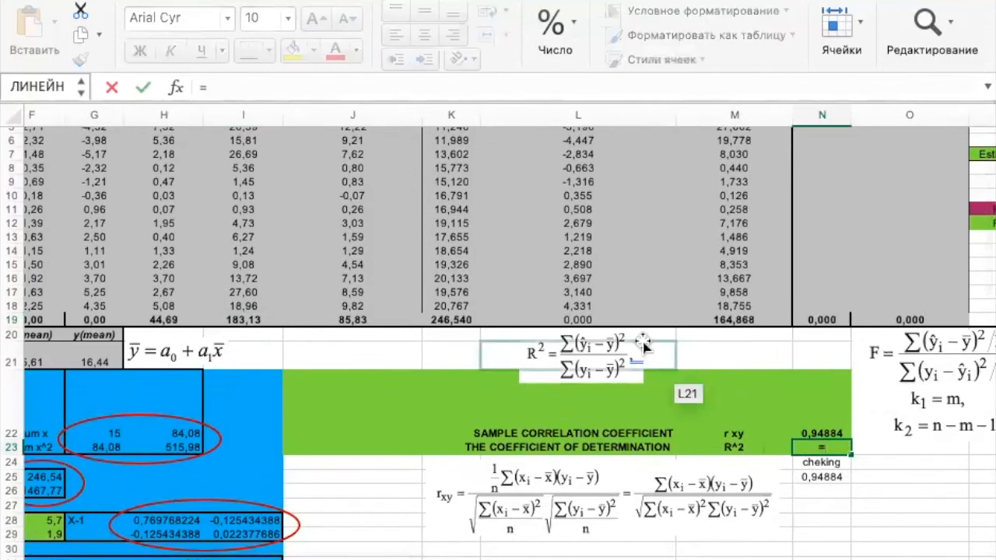
left_click(728, 325)
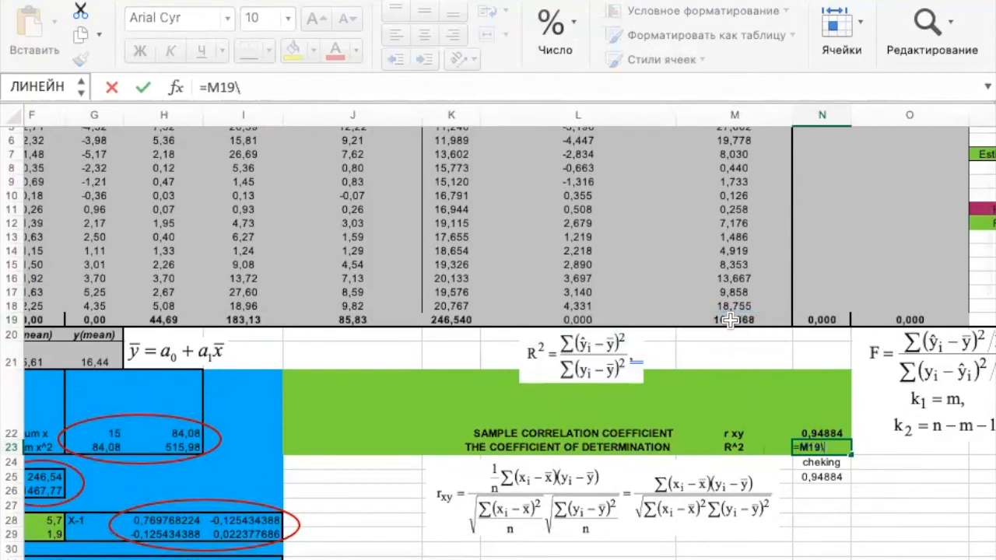
type("/")
scroll(206, 248, "up", 5)
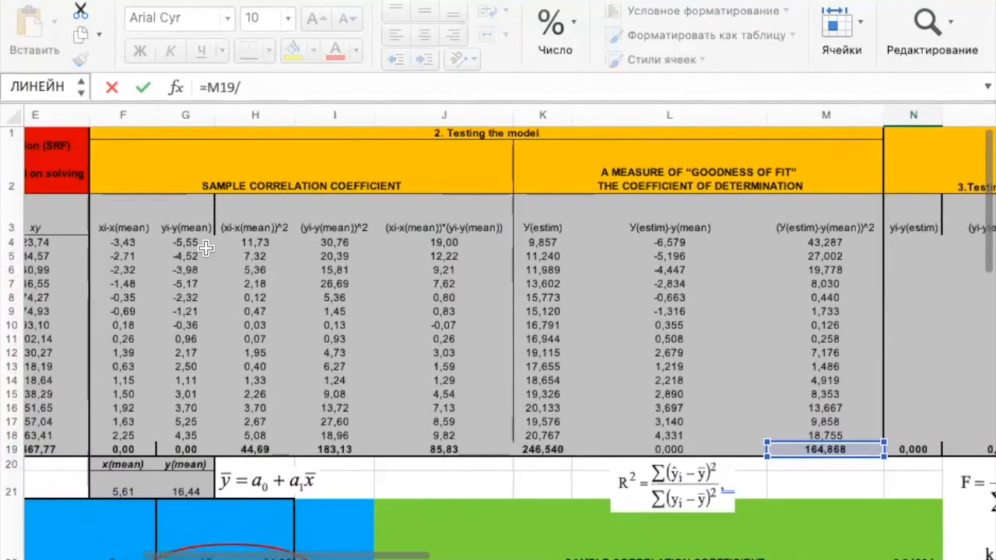
left_click(333, 450)
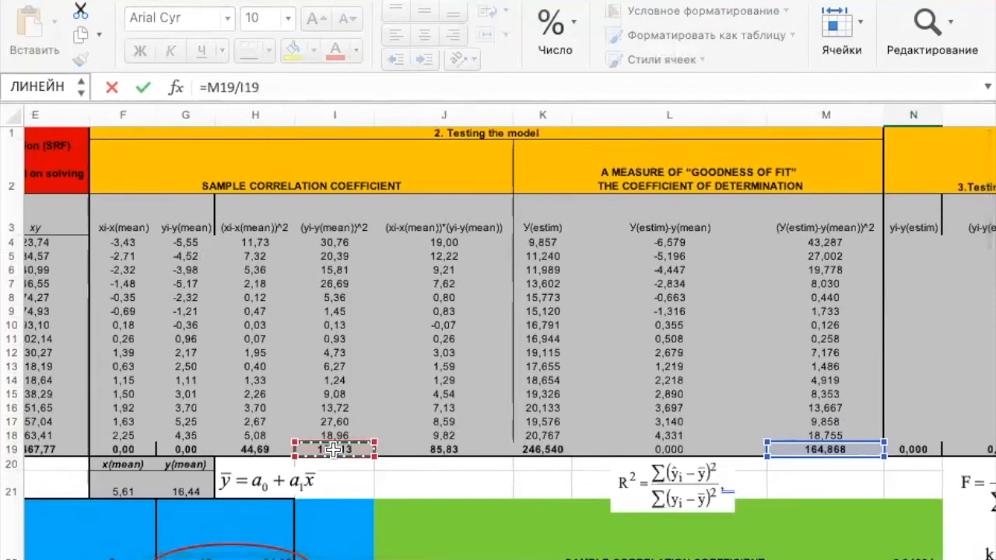
key("Return")
key("Up")
scroll(148, 442, "right", 3)
scroll(147, 441, "down", 2)
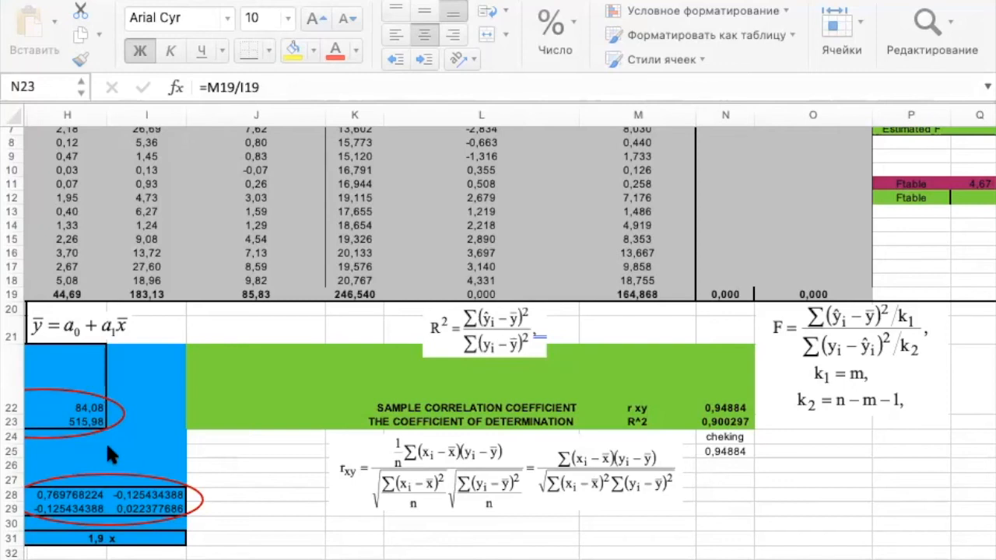
left_click(36, 368)
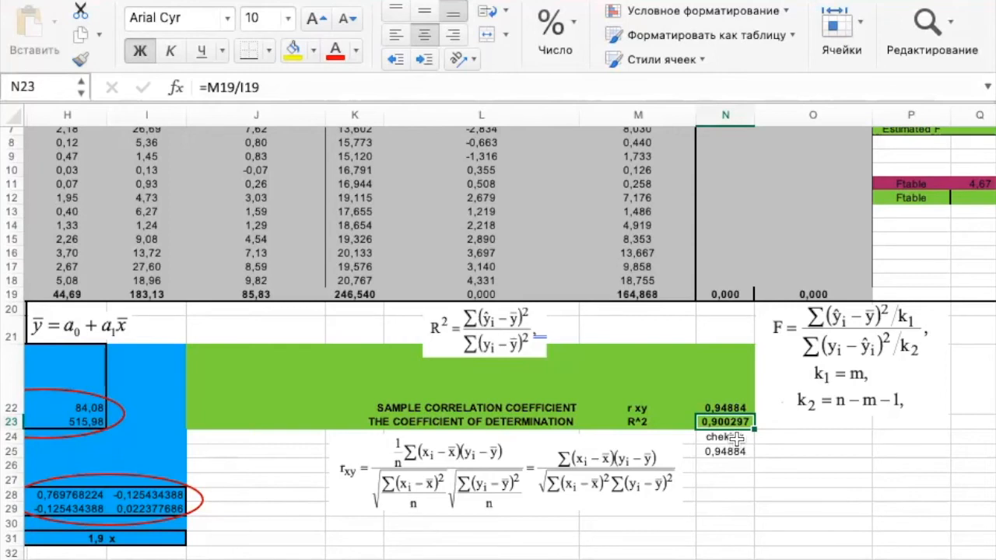
Add a check of R^2 in N26 with the formula =N22^2 and compare it with N23.
left_click(727, 463)
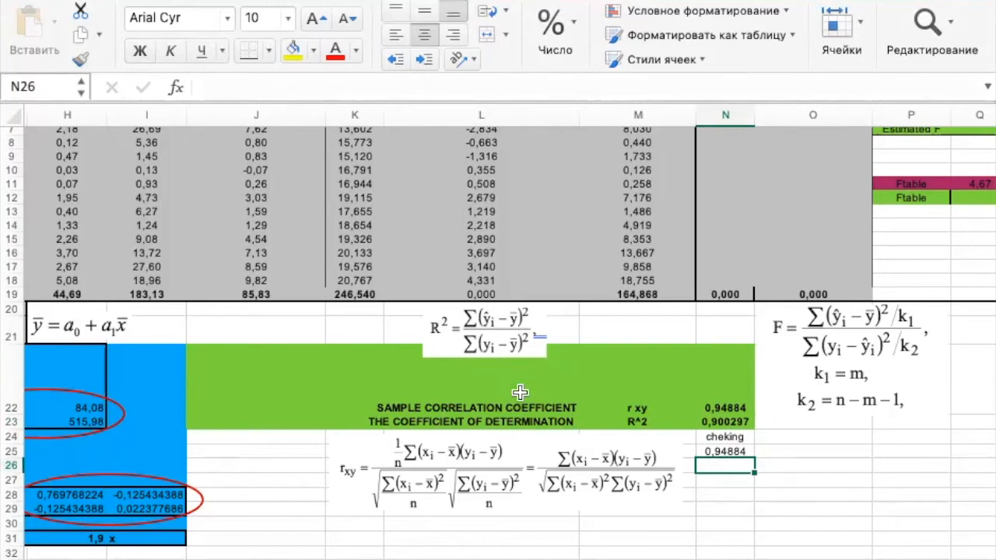
type("=")
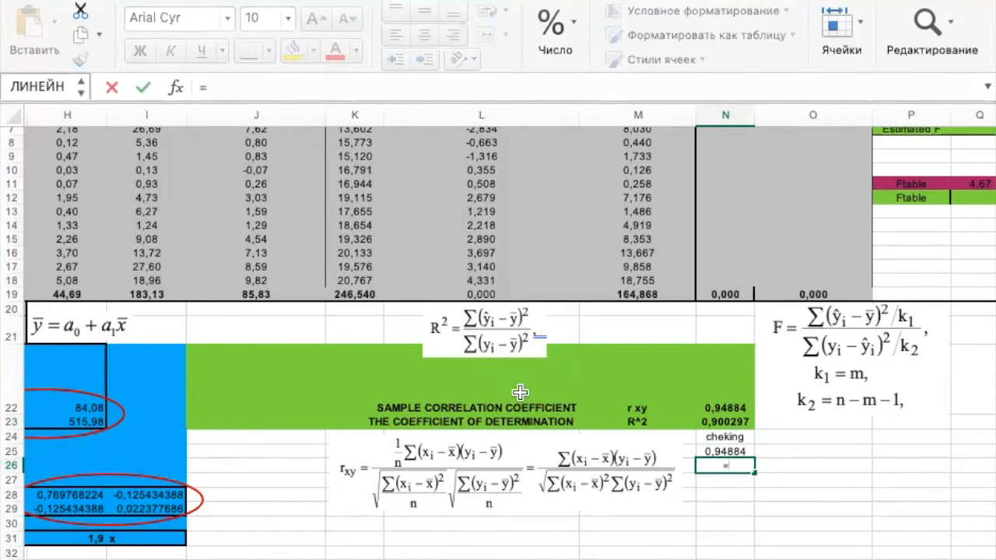
left_click(719, 384)
type("^2")
key("Return")
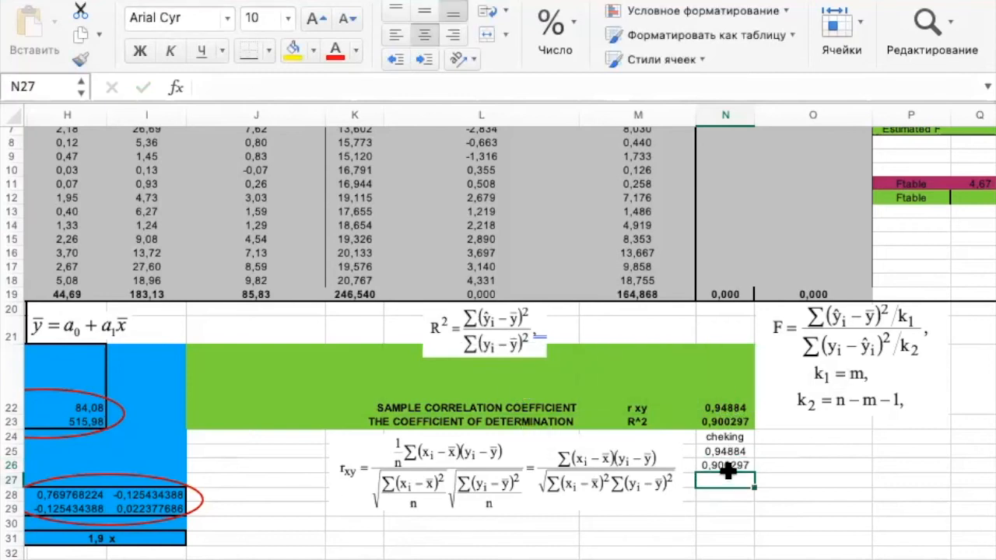
left_click(728, 466)
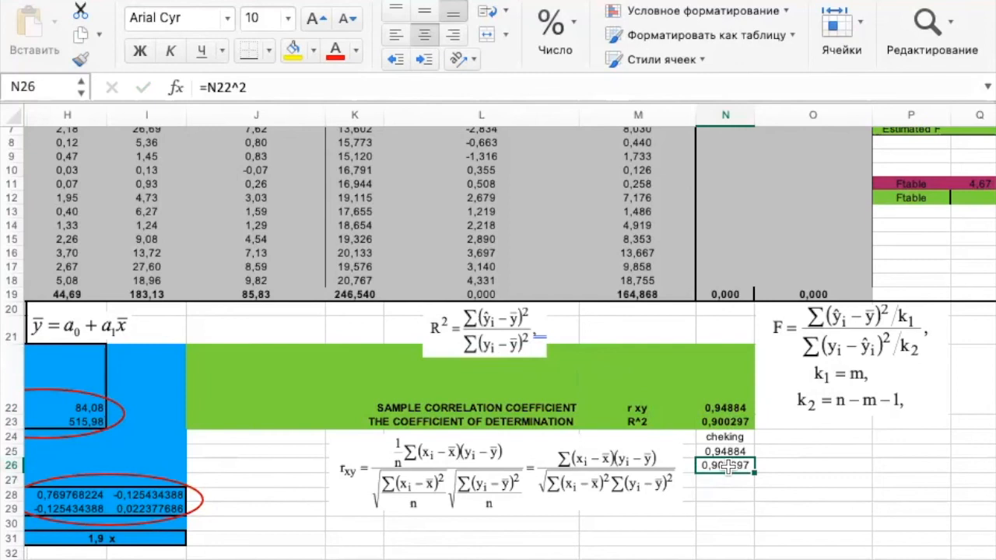
left_click(734, 422)
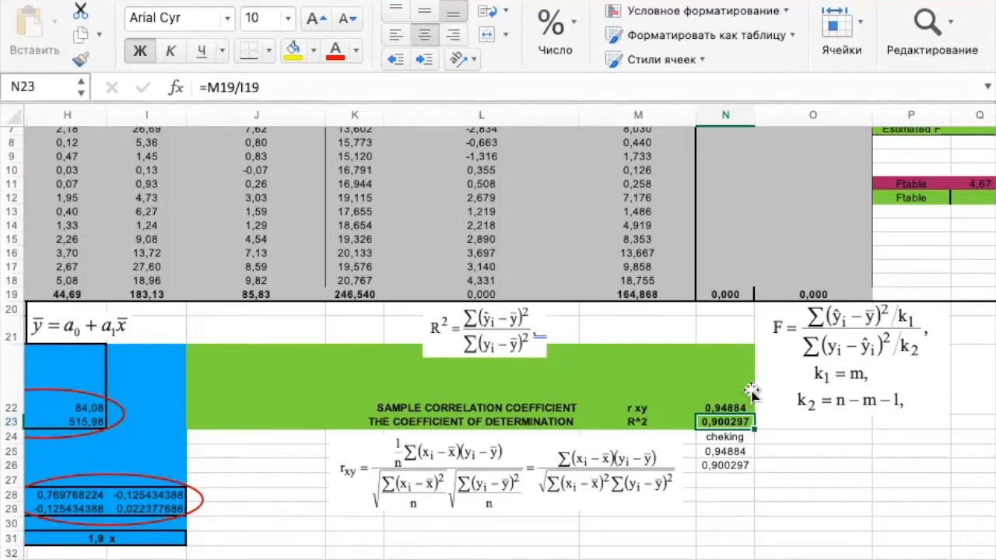
left_click(731, 465)
Examine the F-test section and its F, k1 and k2 formulas, and check the sum formula in M19.
scroll(586, 340, "up", 5)
scroll(587, 340, "right", 1)
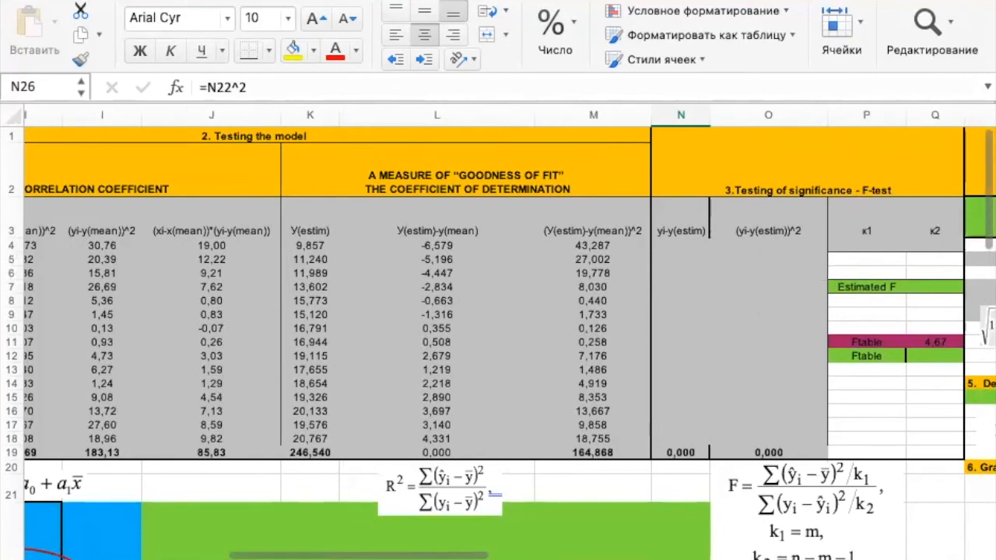
scroll(627, 282, "right", 5)
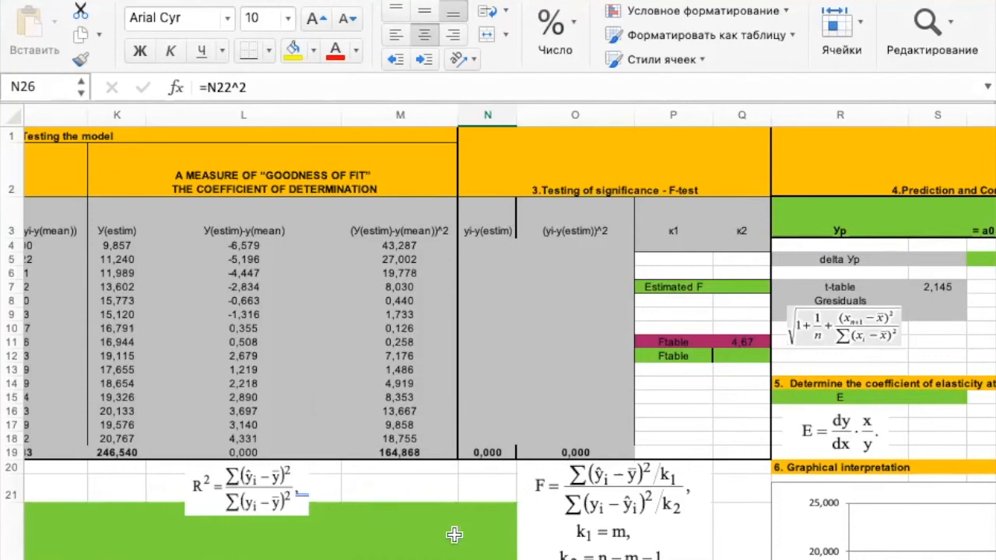
scroll(612, 505, "down", 5)
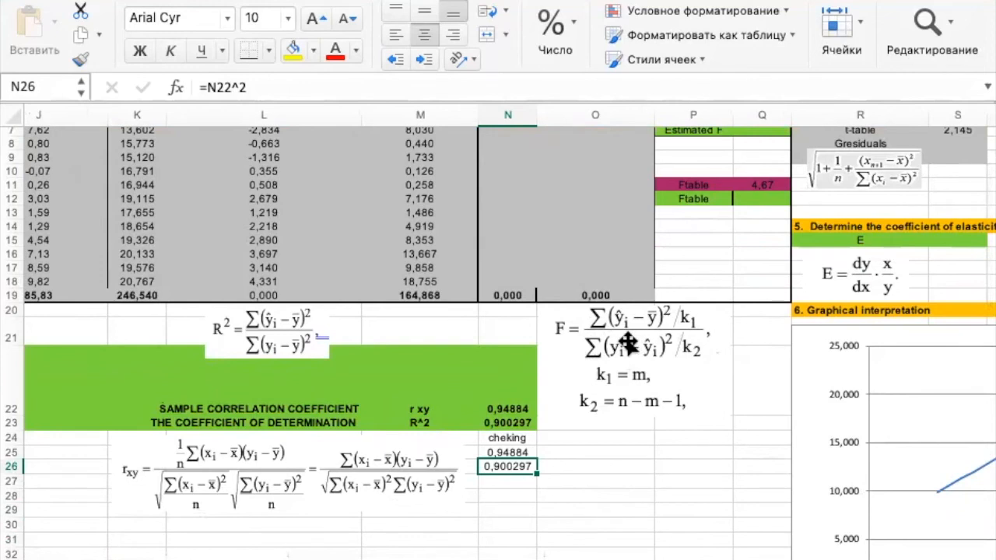
scroll(627, 342, "up", 3)
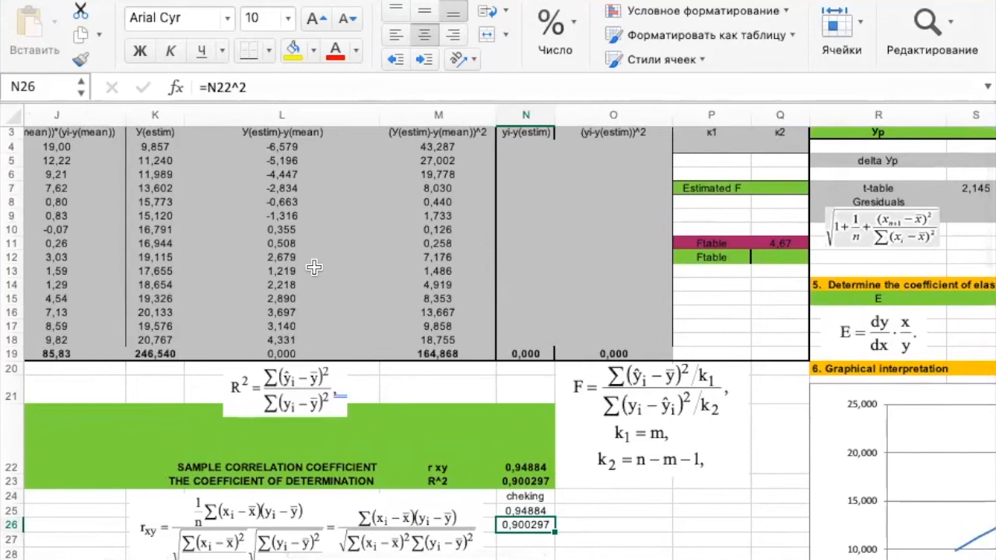
scroll(308, 193, "up", 2)
scroll(308, 193, "left", 1)
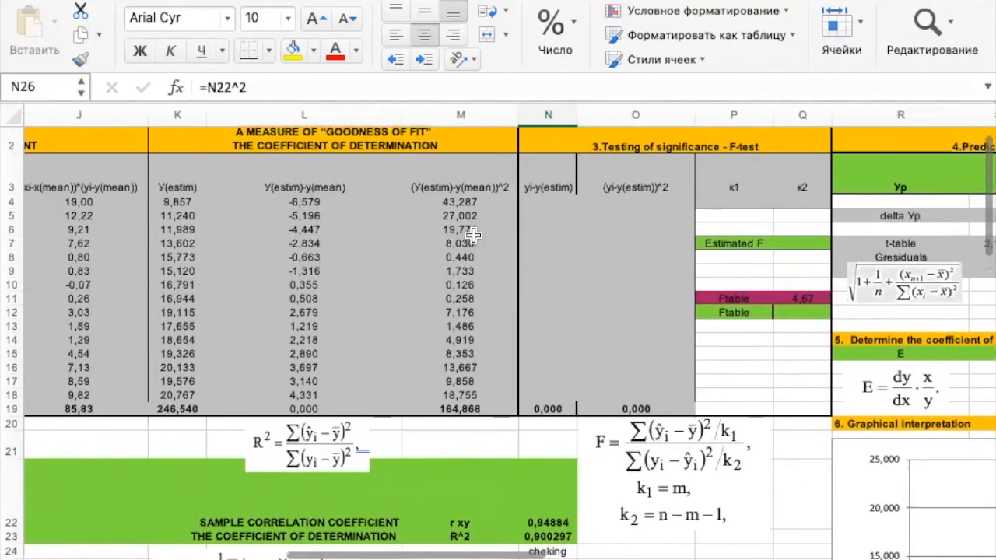
left_click(472, 411)
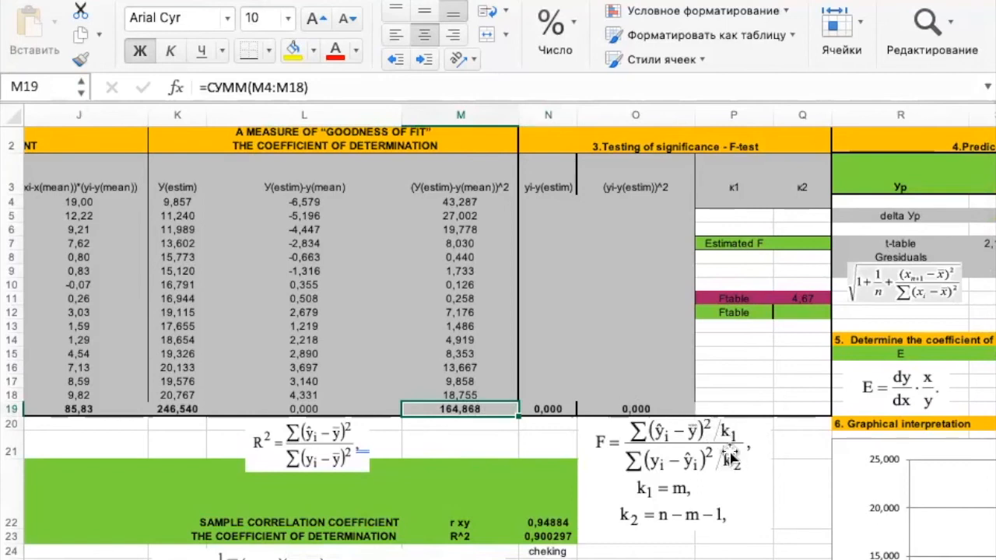
scroll(732, 436, "down", 3)
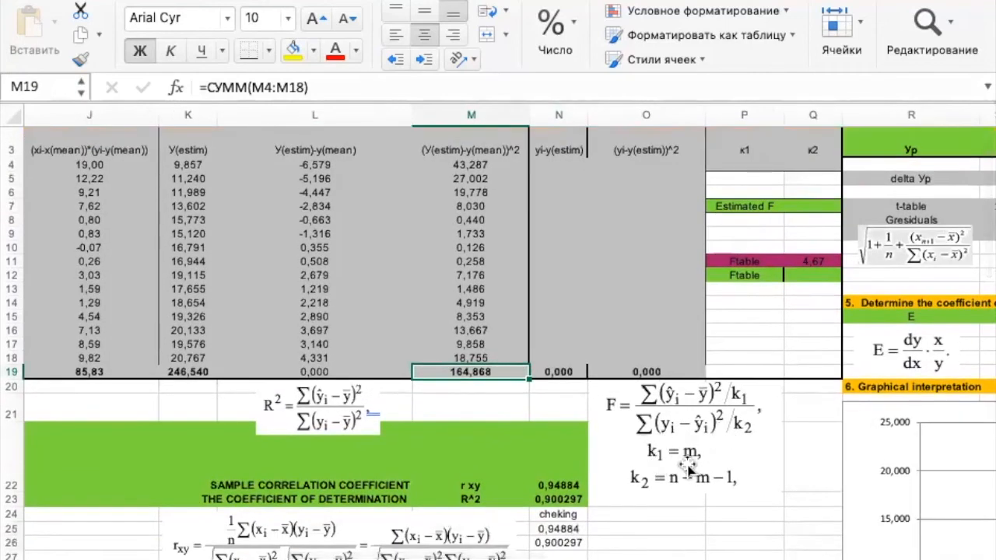
Inspect the regression equation Yestim=a0+a1 x in the heading of D1 without changing it.
scroll(359, 351, "left", 10)
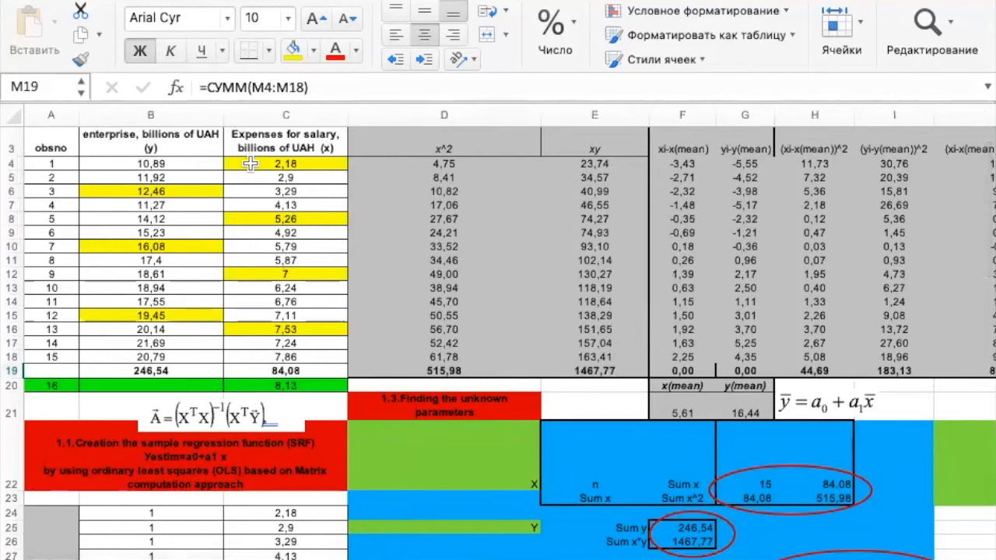
scroll(251, 163, "up", 3)
left_click(451, 179)
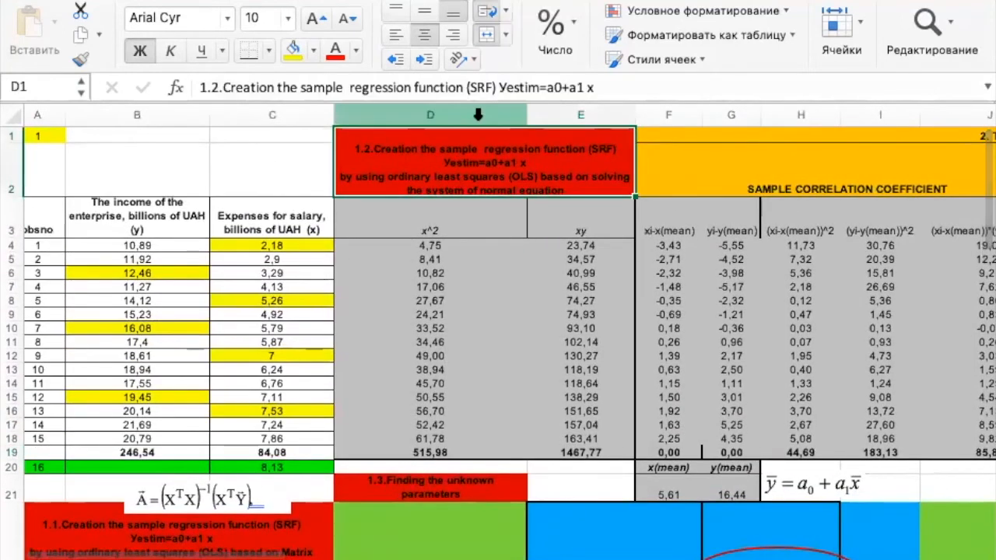
left_click_drag(499, 87, 601, 83)
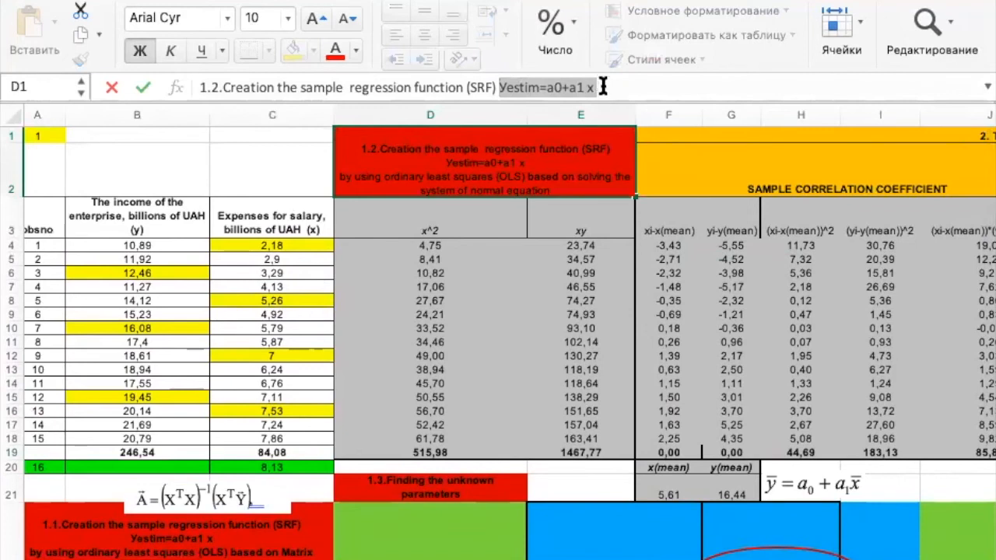
left_click(607, 89)
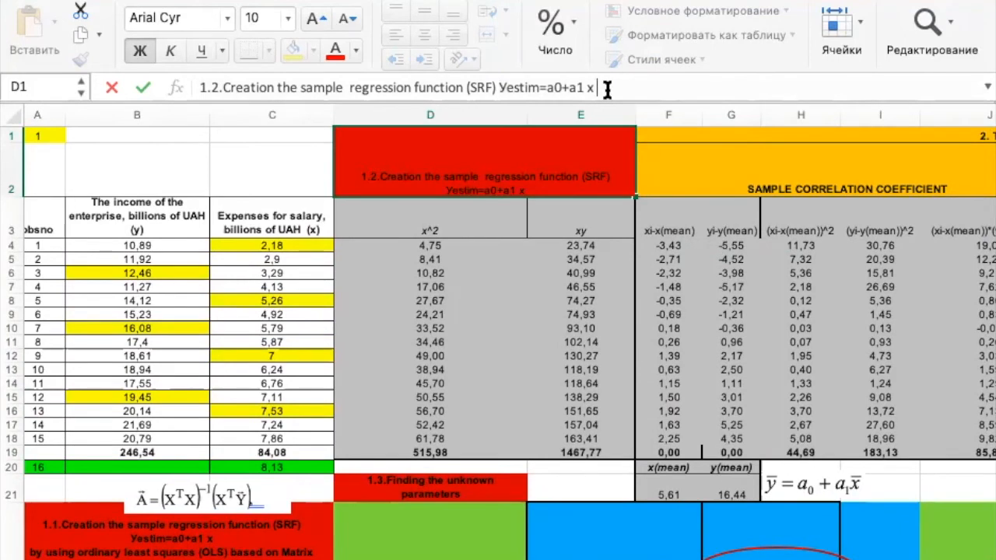
key("Escape")
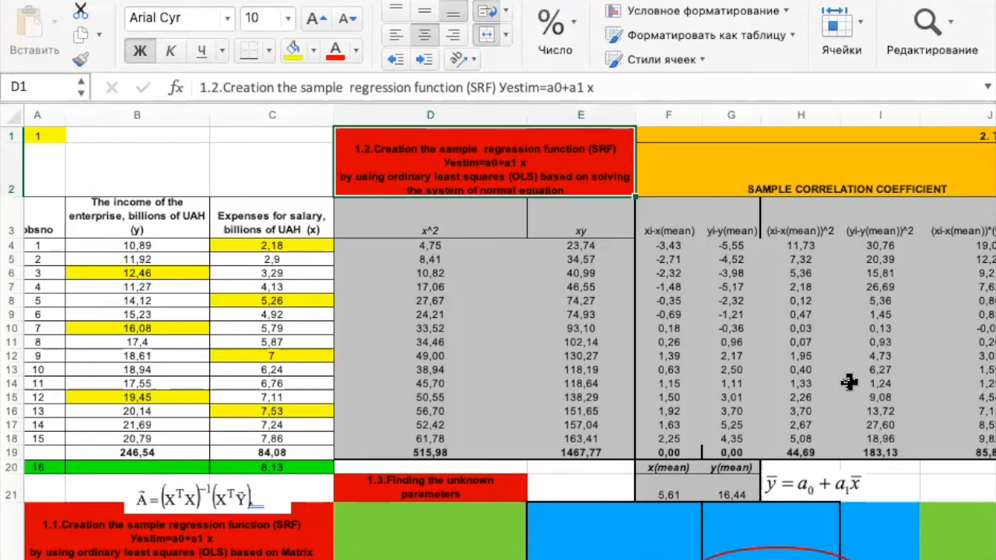
Enter 1 as the k1 degrees of freedom in P4 of the F-test section.
scroll(849, 382, "right", 5)
scroll(849, 382, "down", 1)
scroll(849, 382, "right", 10)
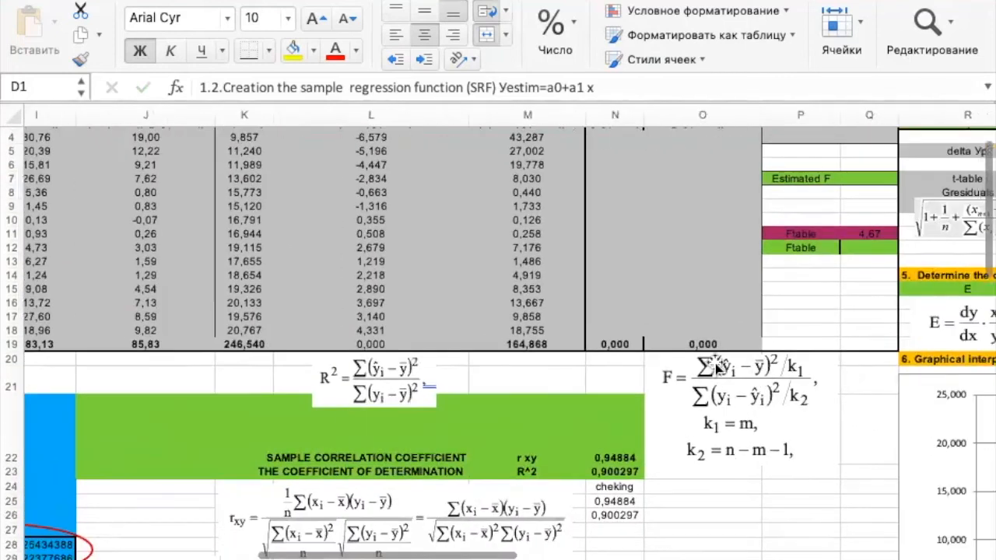
scroll(716, 365, "up", 1)
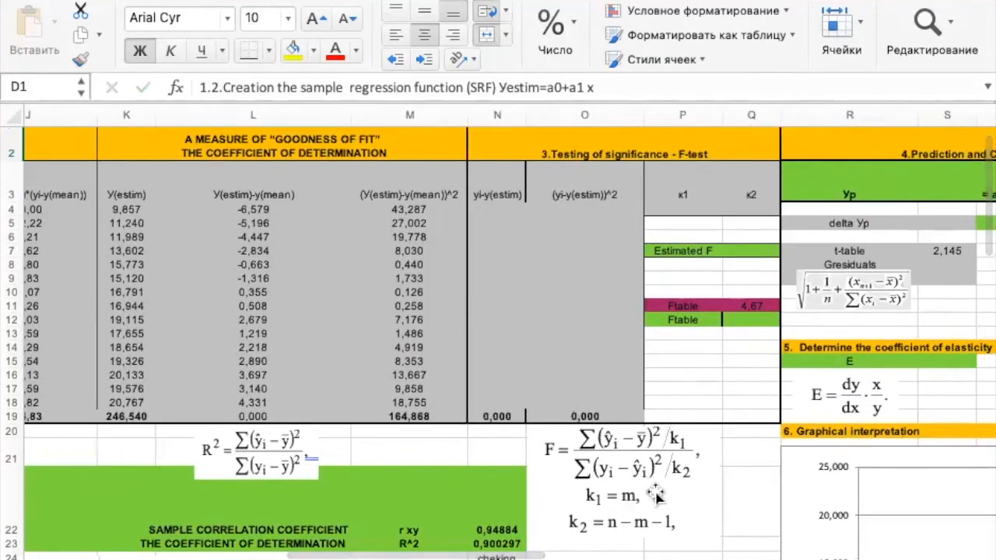
left_click(695, 205)
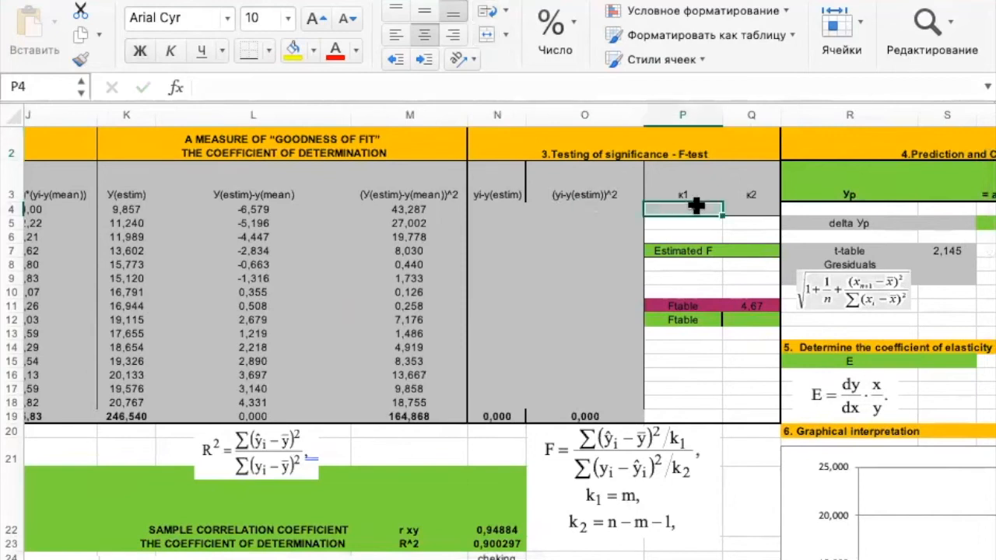
type("1")
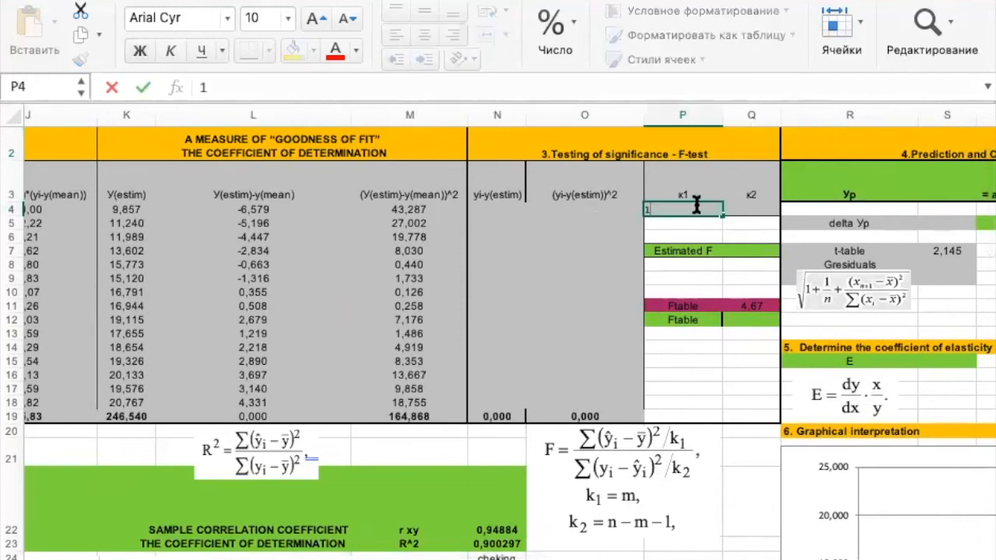
key("Return")
left_click(695, 206)
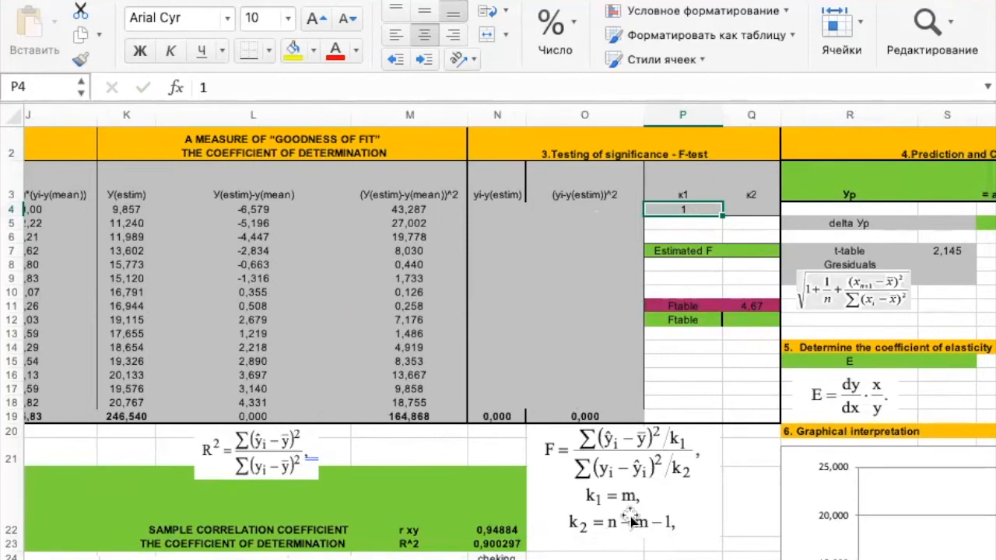
Calculate the k2 degrees of freedom in Q4 with the formula =A18-P4-1.
left_click(762, 205)
type("=")
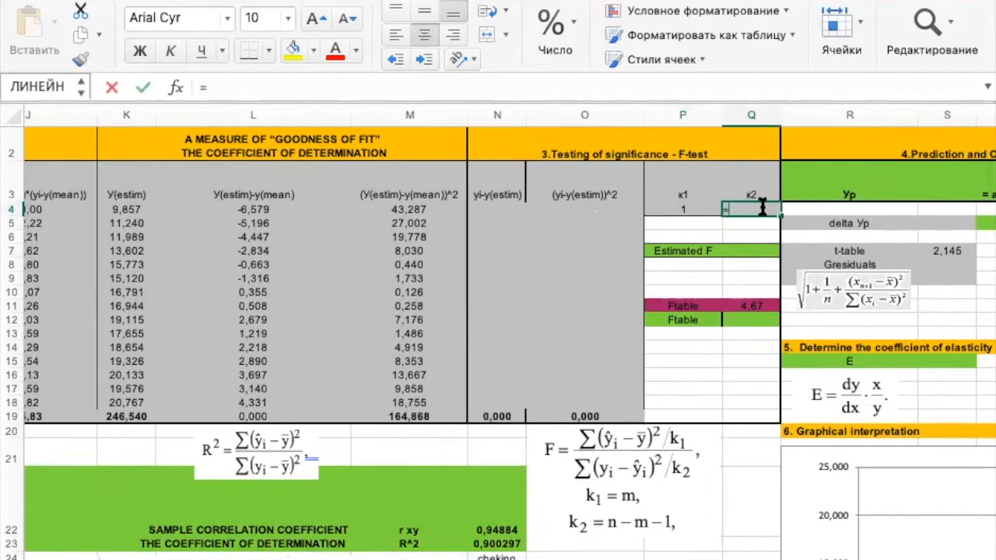
scroll(593, 343, "left", 15)
left_click(51, 416)
type("-")
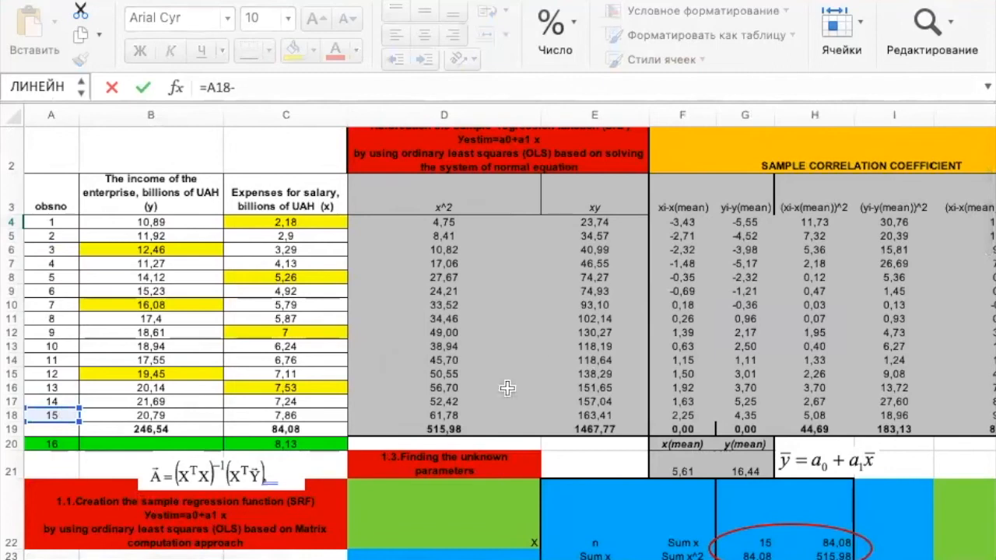
scroll(696, 367, "right", 15)
scroll(696, 367, "right", 2)
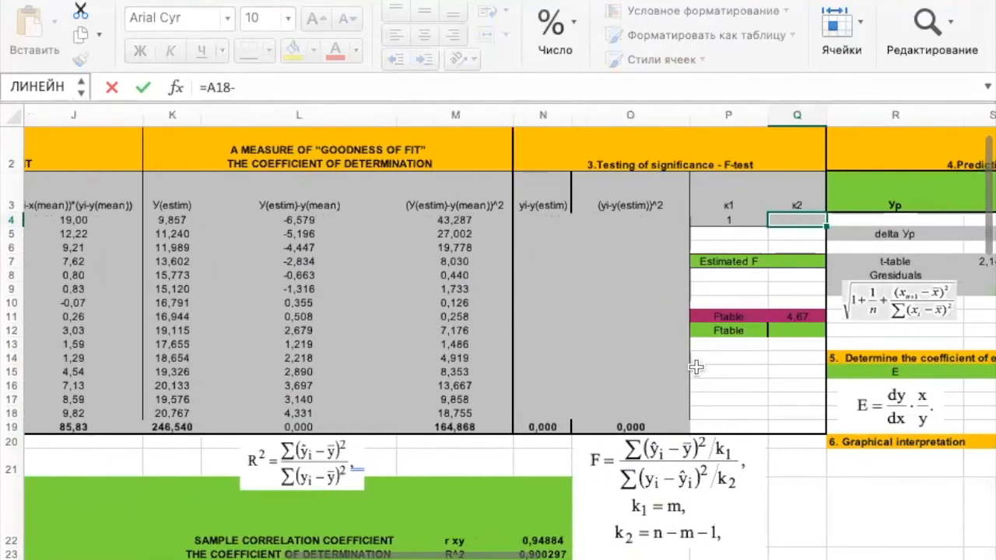
left_click(738, 219)
type("-1")
key("Return")
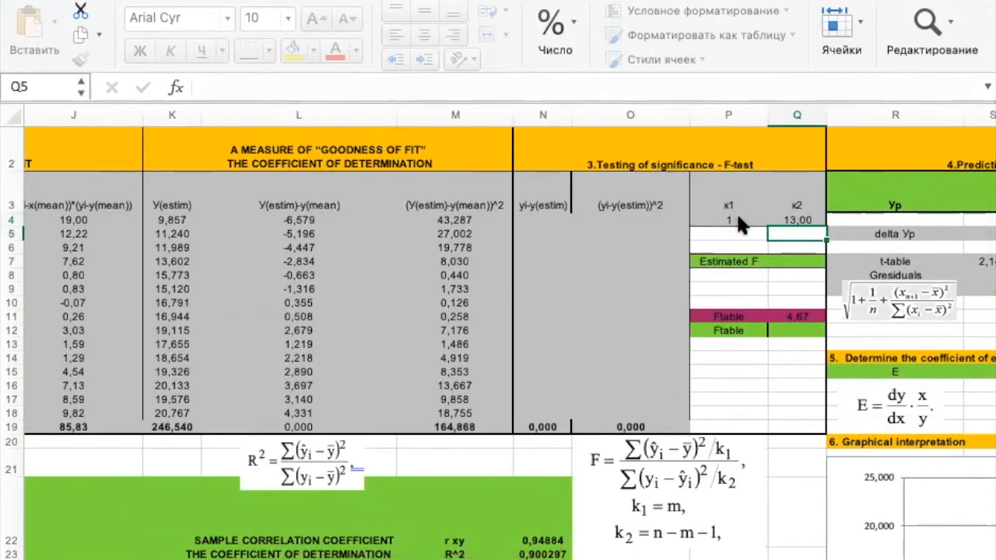
left_click(807, 220)
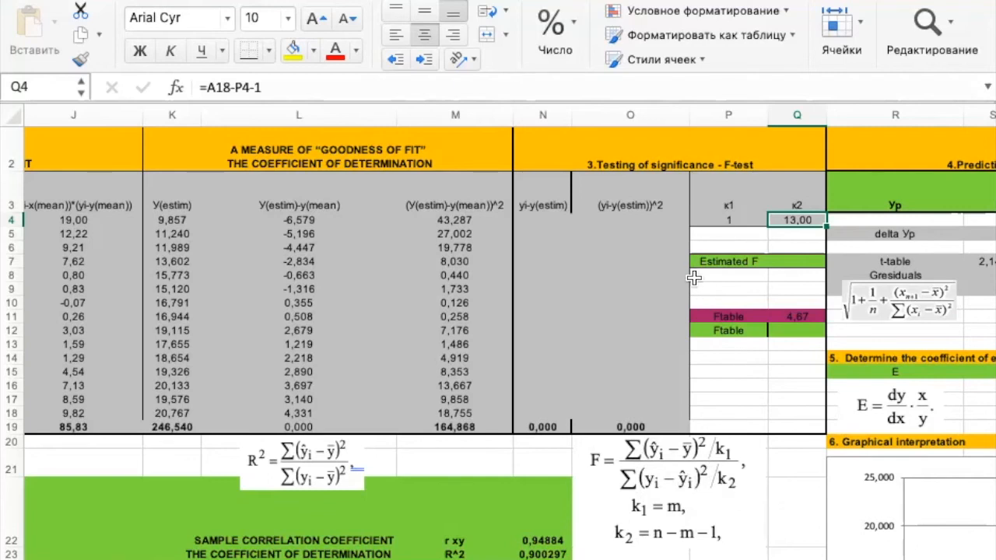
Calculate the first yi-y(estim) residual in N4 with the formula =B4-K4.
left_click(539, 224)
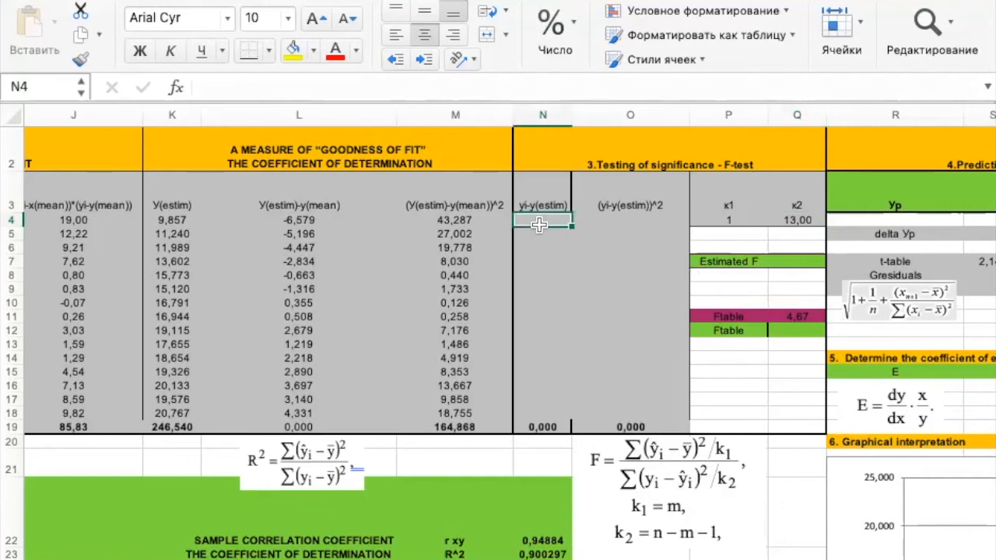
type("=")
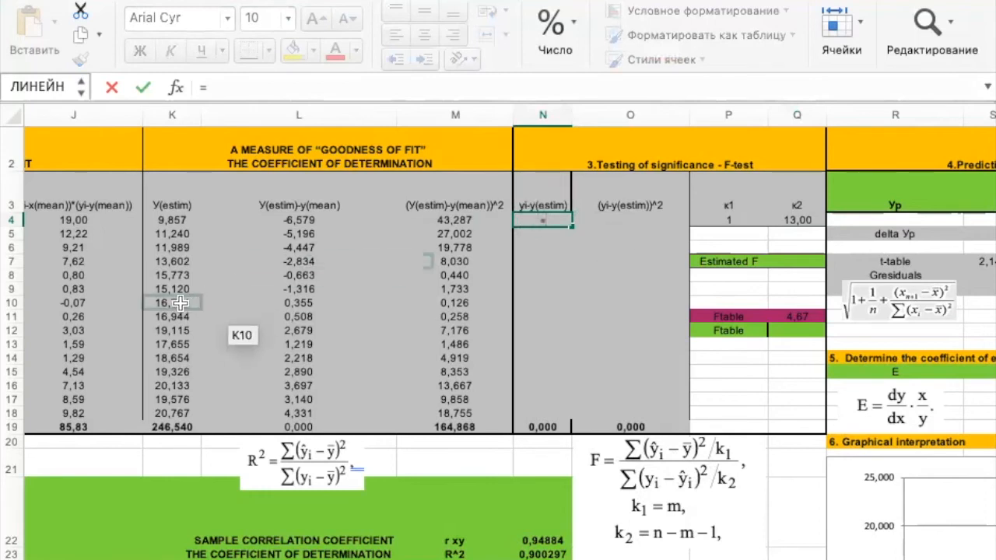
scroll(163, 300, "left", 10)
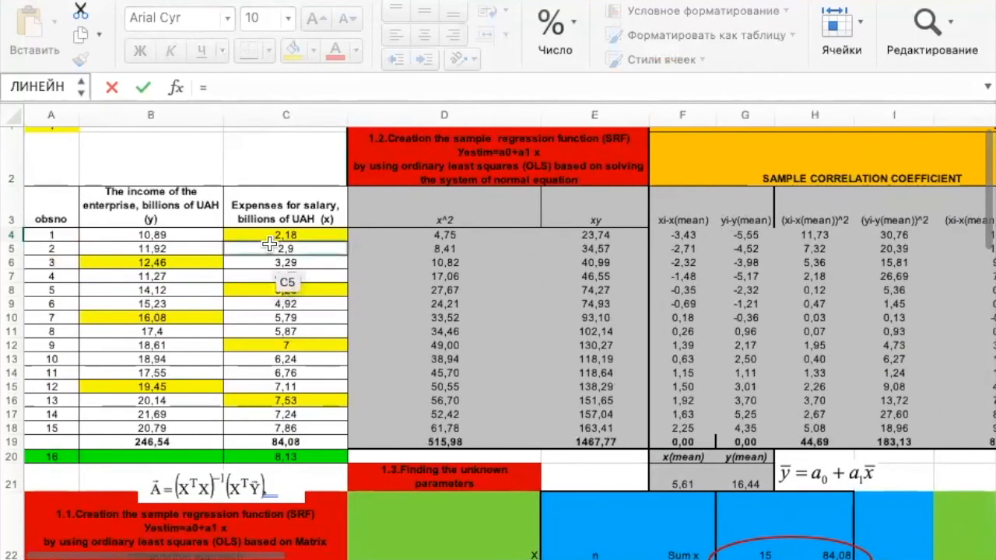
left_click(184, 235)
type("-")
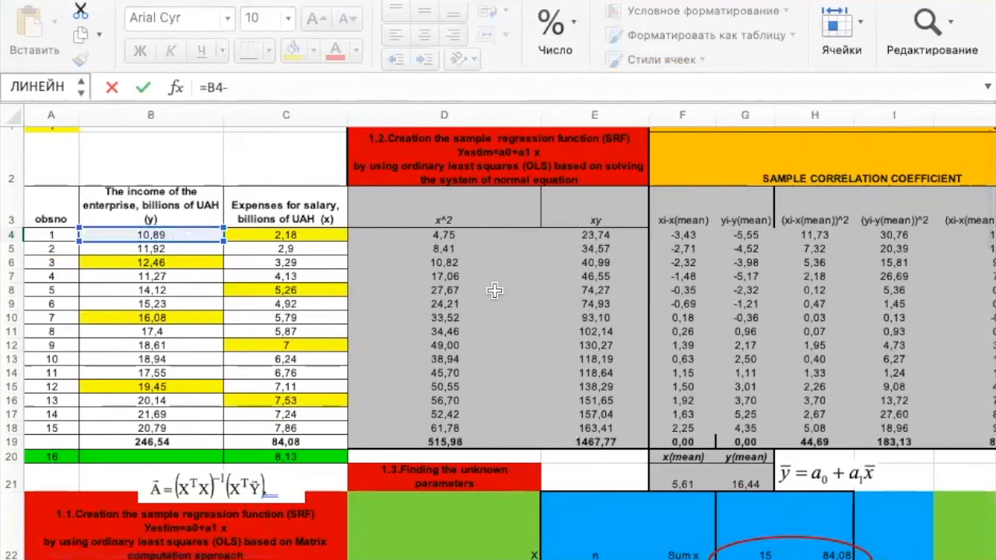
scroll(679, 310, "right", 8)
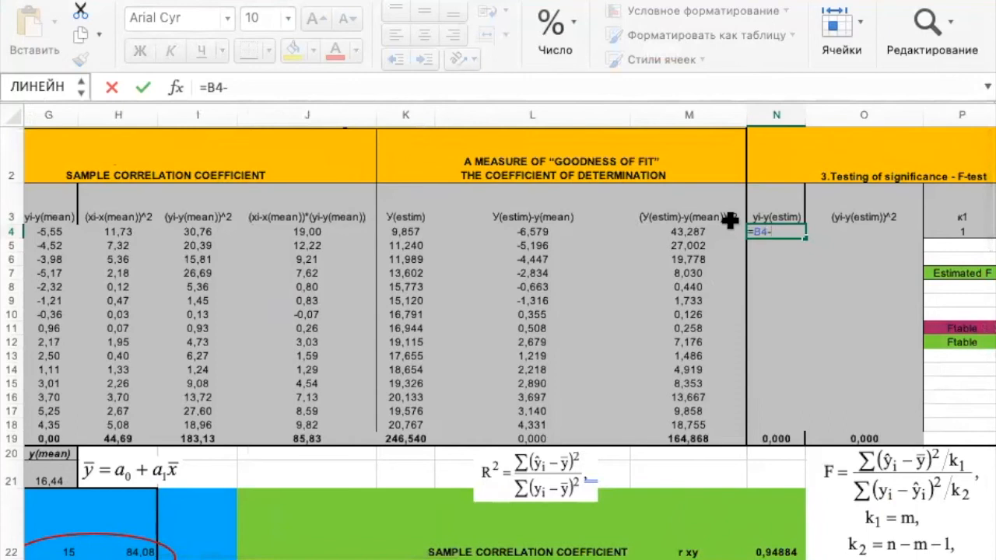
left_click(426, 227)
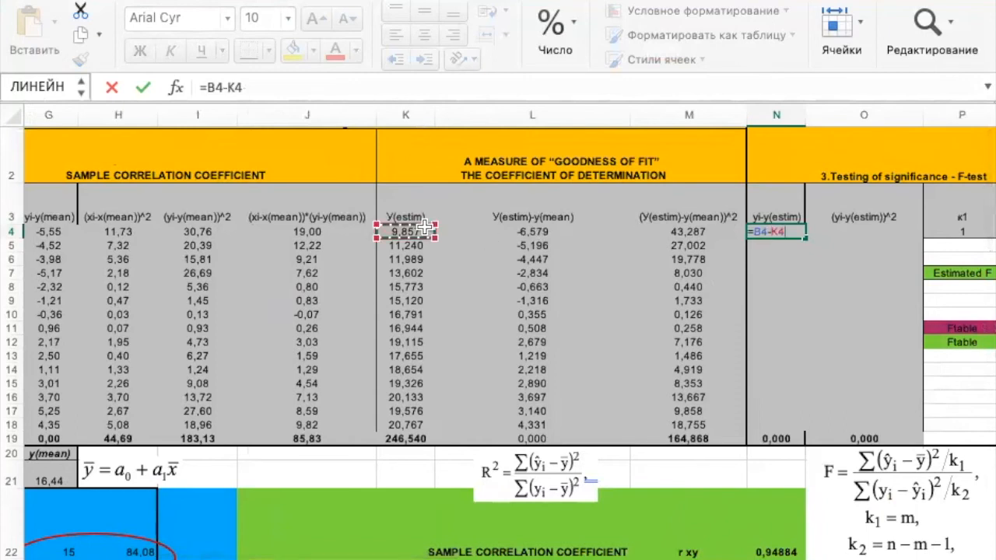
key("Return")
Fill the residual formula from N4 down to N18 and total the column in N19 with =СУММ(N4:N18).
left_click(772, 232)
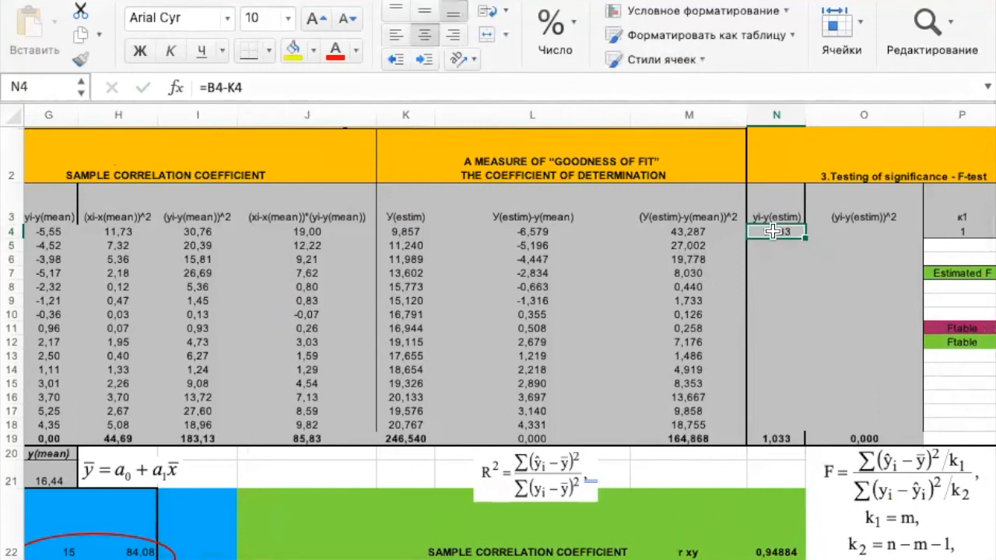
left_click_drag(806, 238, 785, 428)
left_click(781, 438)
key("super+shift+t")
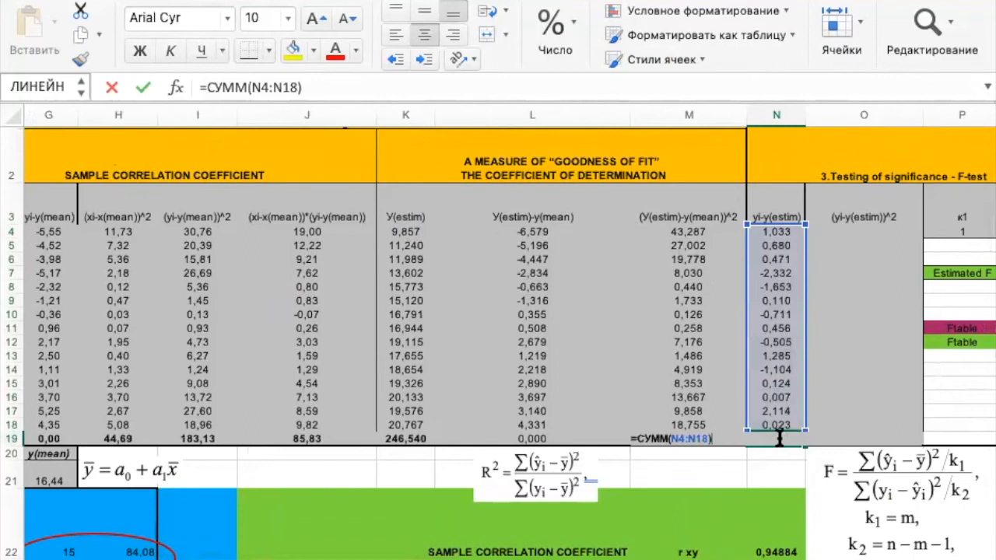
key("Return")
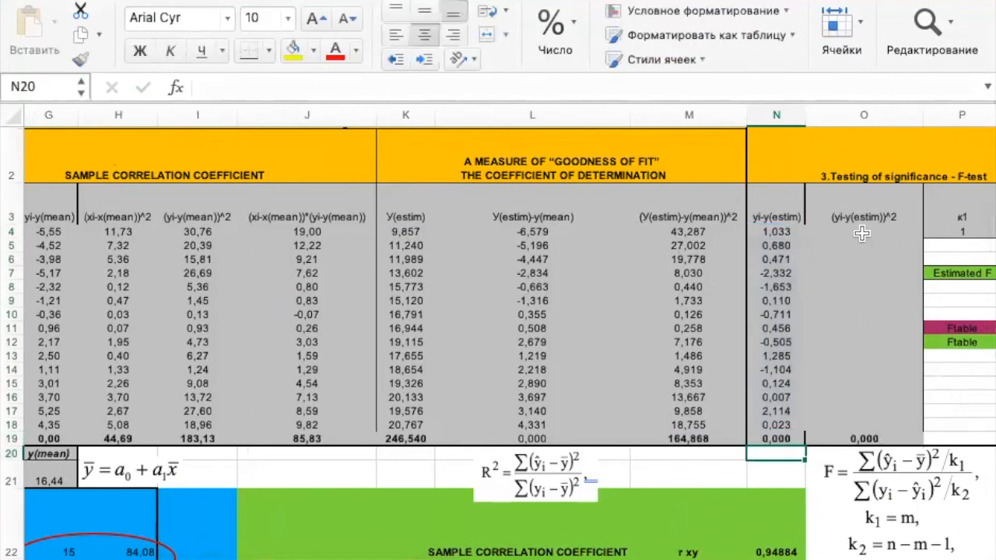
Square the first residual in O4 with the formula =N4^2 and fill it down to O18.
left_click(860, 225)
type("=")
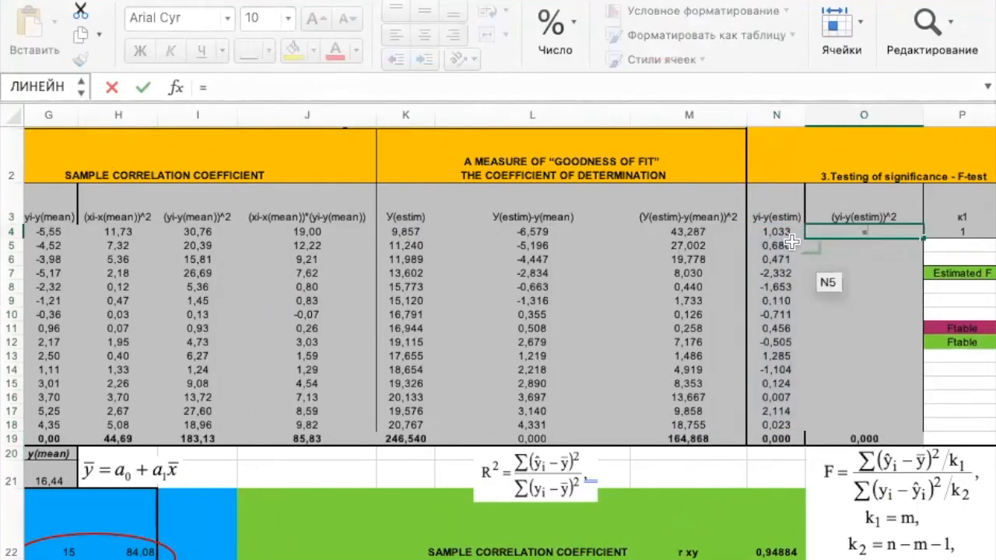
left_click(786, 231)
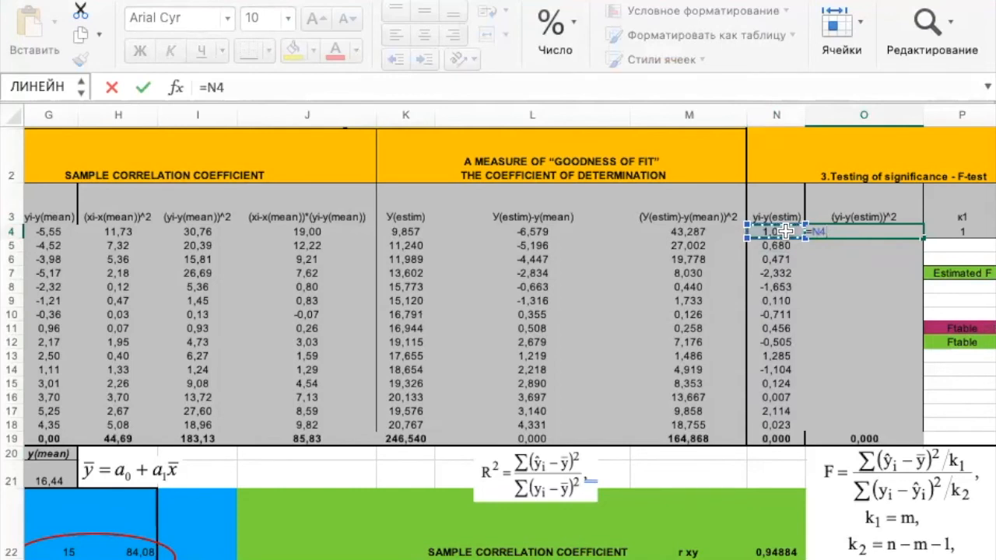
type("^")
left_click(785, 231)
key("BackSpace")
key("BackSpace")
type("2")
key("Return")
left_click(868, 231)
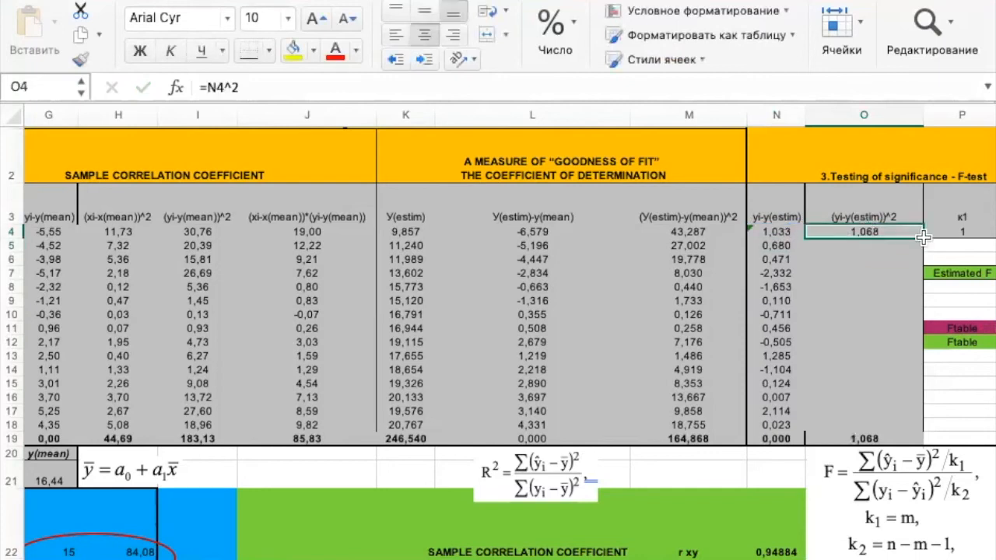
left_click_drag(923, 238, 916, 428)
Start the Estimated F formula in Q7 with the bracketed numerator (M19/P4).
scroll(888, 387, "right", 1)
scroll(887, 387, "right", 5)
scroll(887, 387, "down", 1)
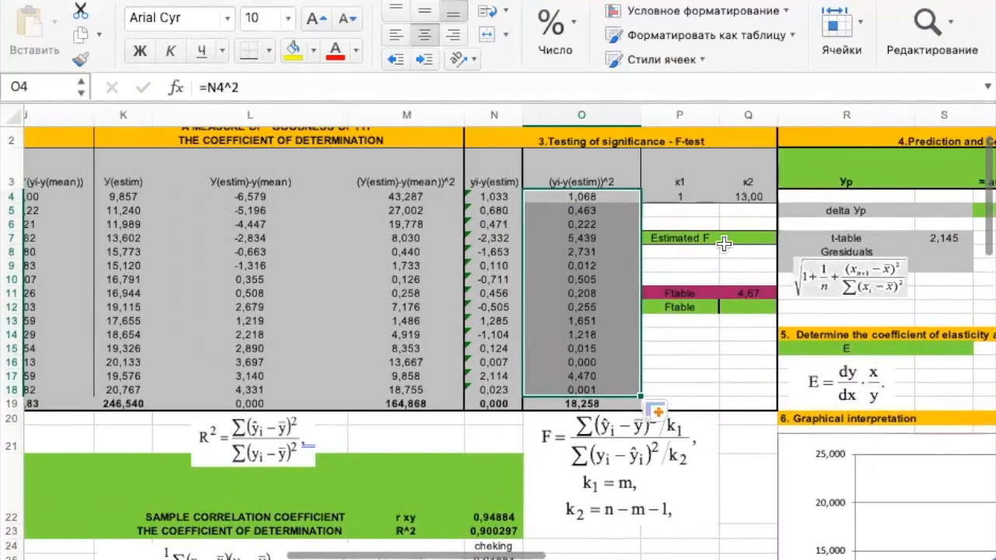
left_click(705, 238)
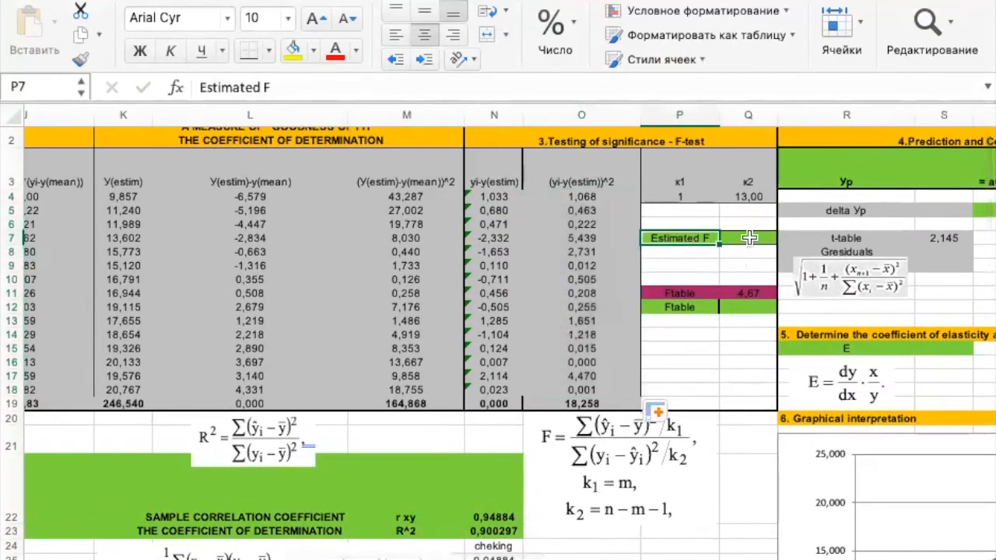
left_click(749, 239)
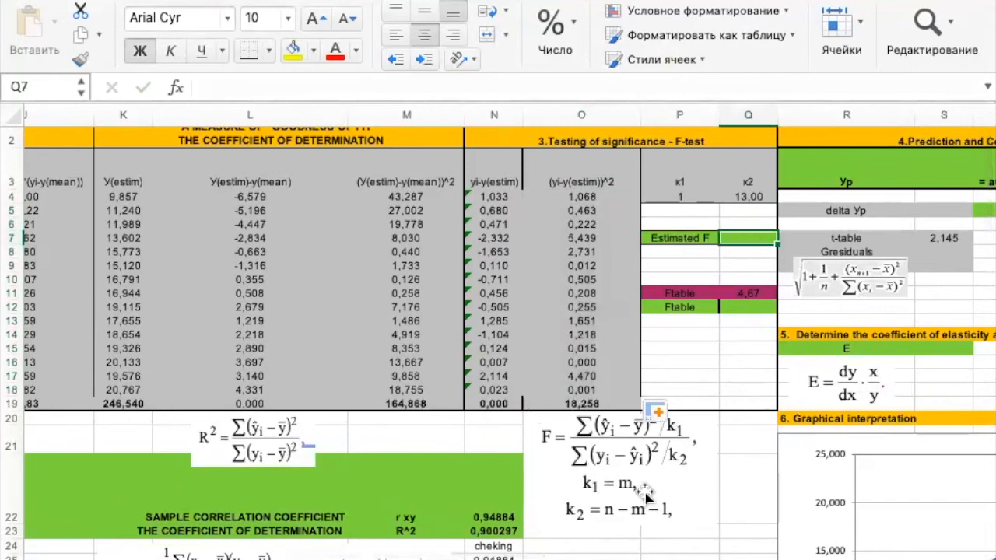
type("=")
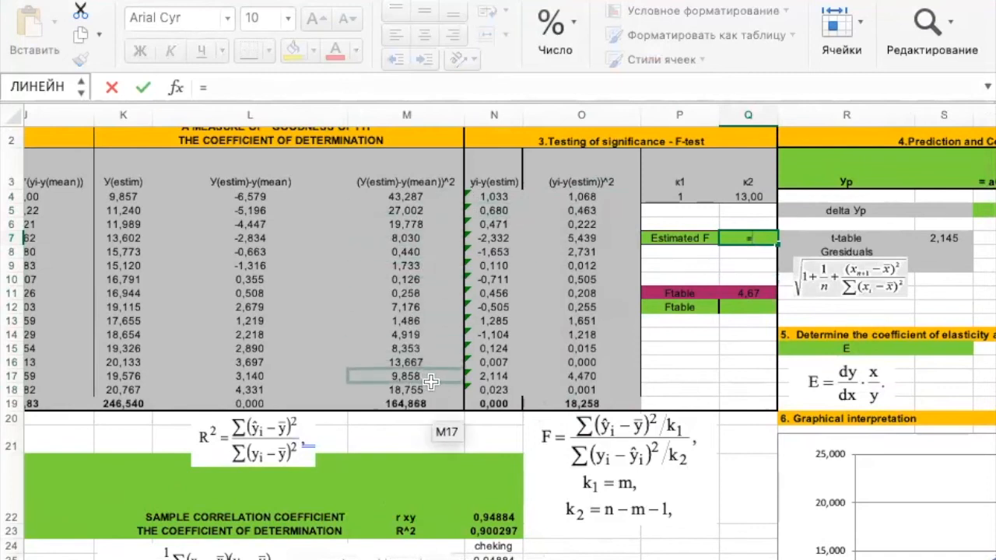
left_click(412, 404)
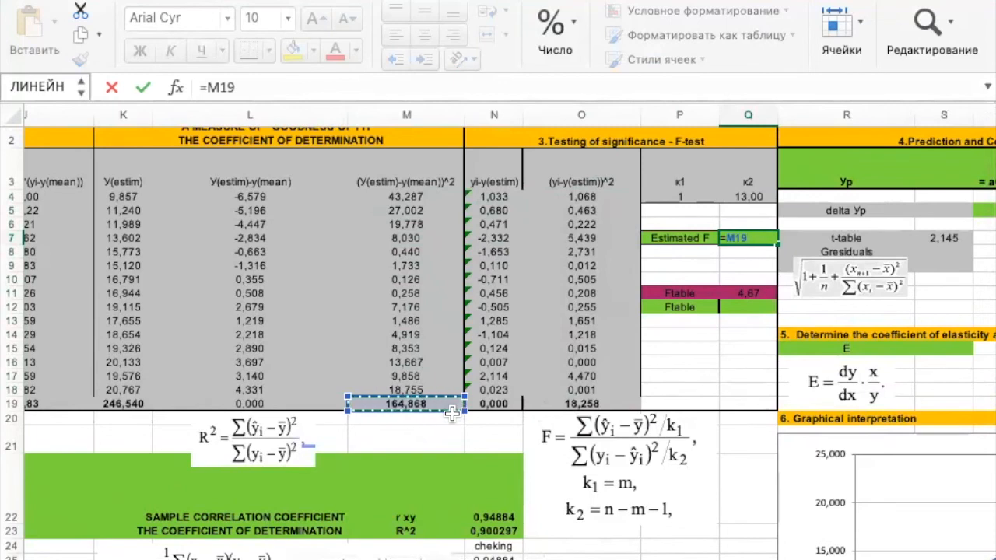
type("?")
key("BackSpace")
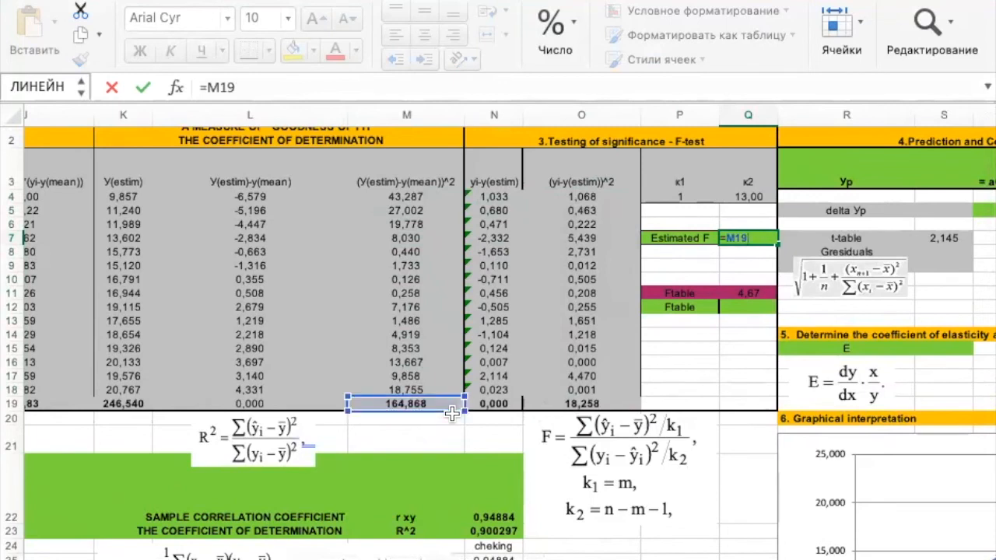
type("/")
left_click(701, 196)
type(")")
left_click(208, 87)
type("(")
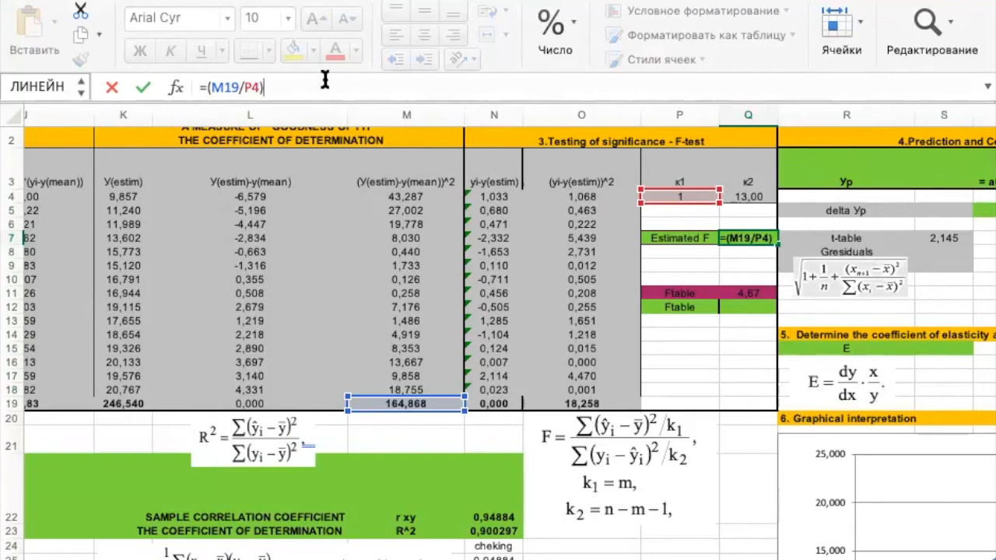
Complete the Estimated F formula in Q7 with the denominator, as =(M19/P4)/(O19/Q4).
type("(")
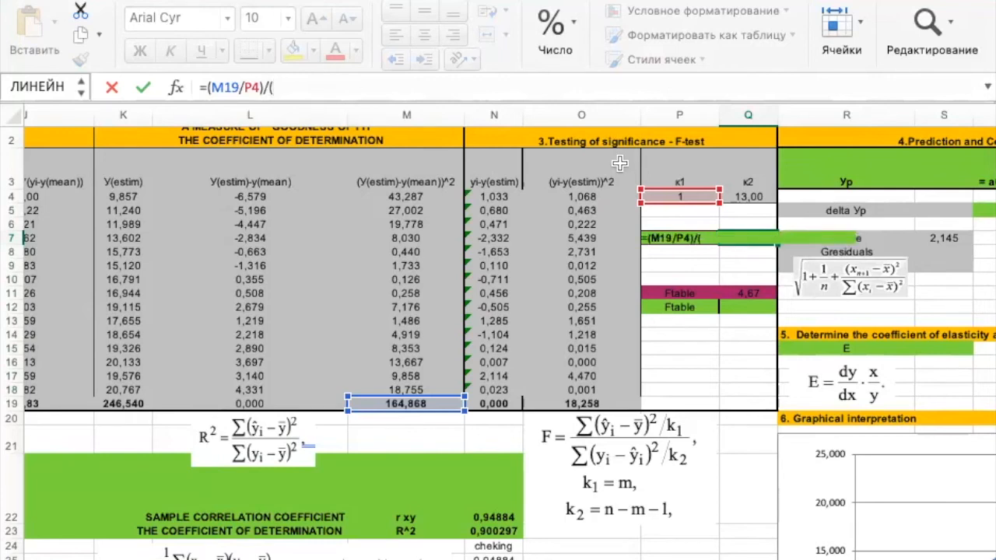
left_click(603, 402)
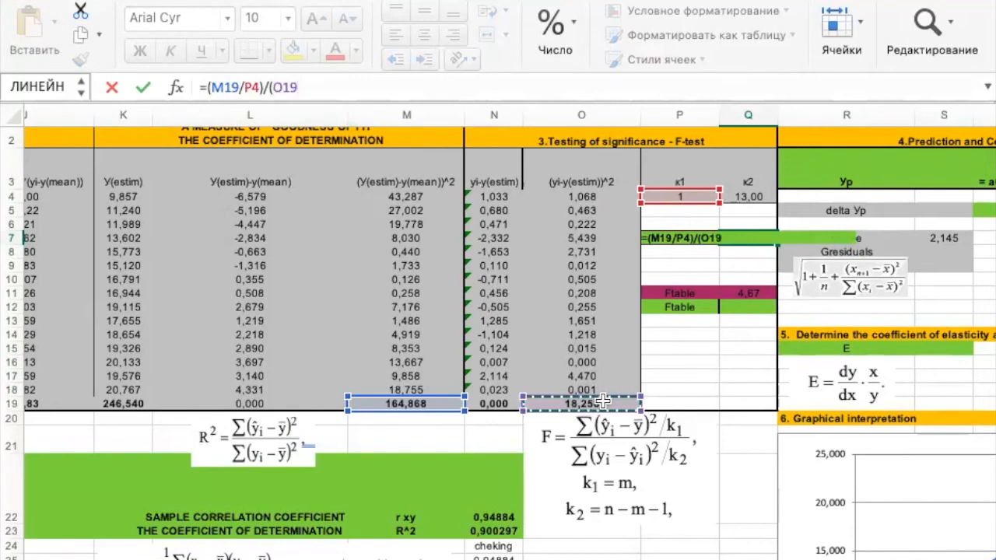
type("/")
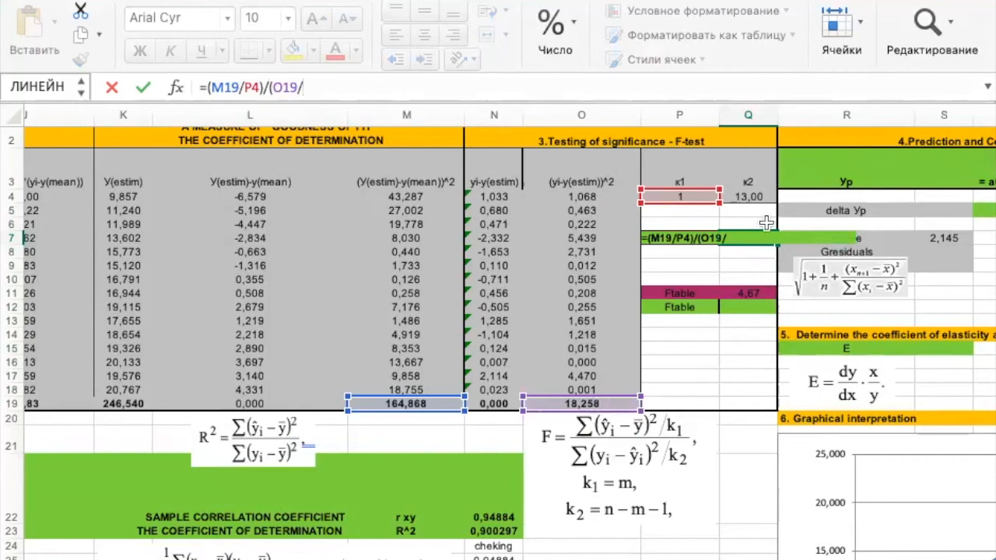
left_click(758, 197)
type(")")
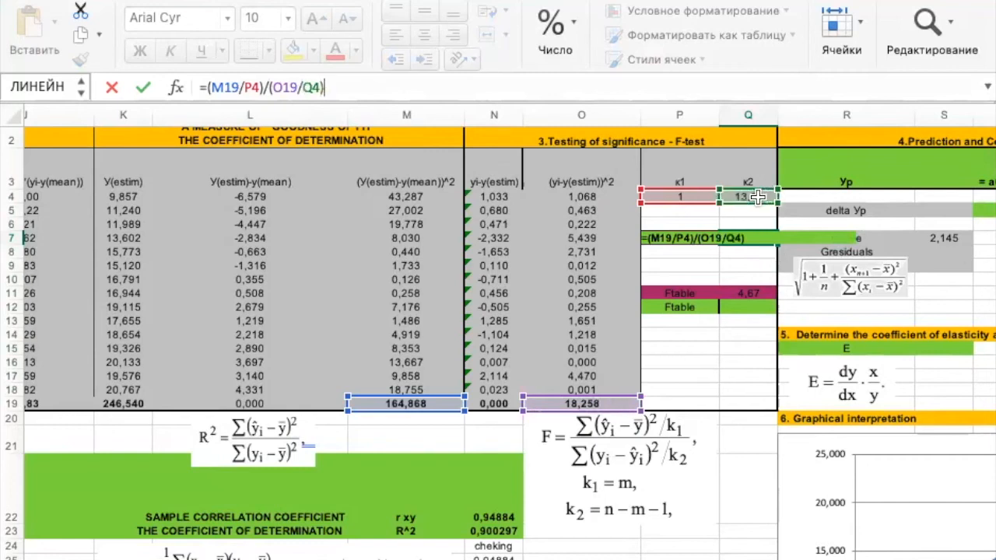
key("Return")
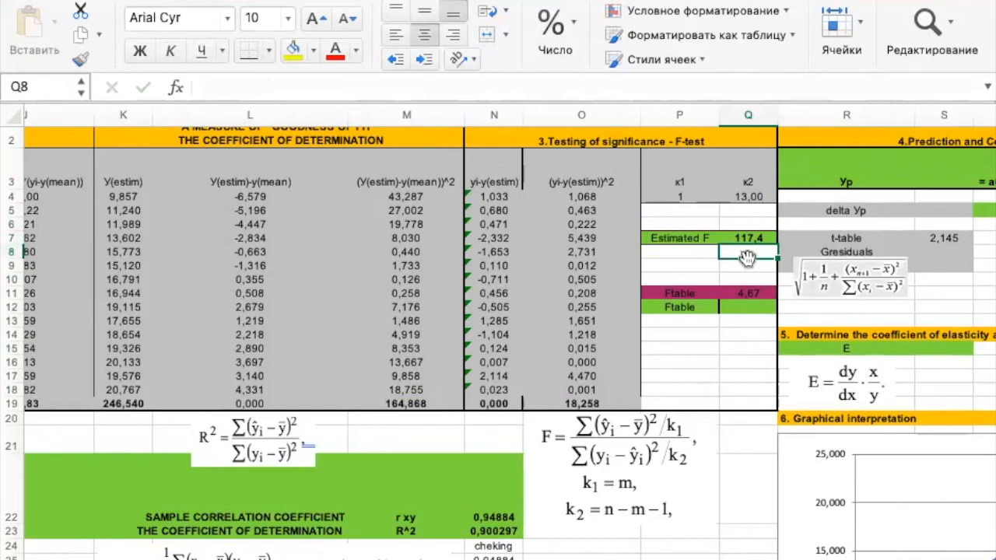
Start the Ftable formula in Q12 with the F.ОБР.ПХ (F.INV.RT) function.
left_click(759, 292)
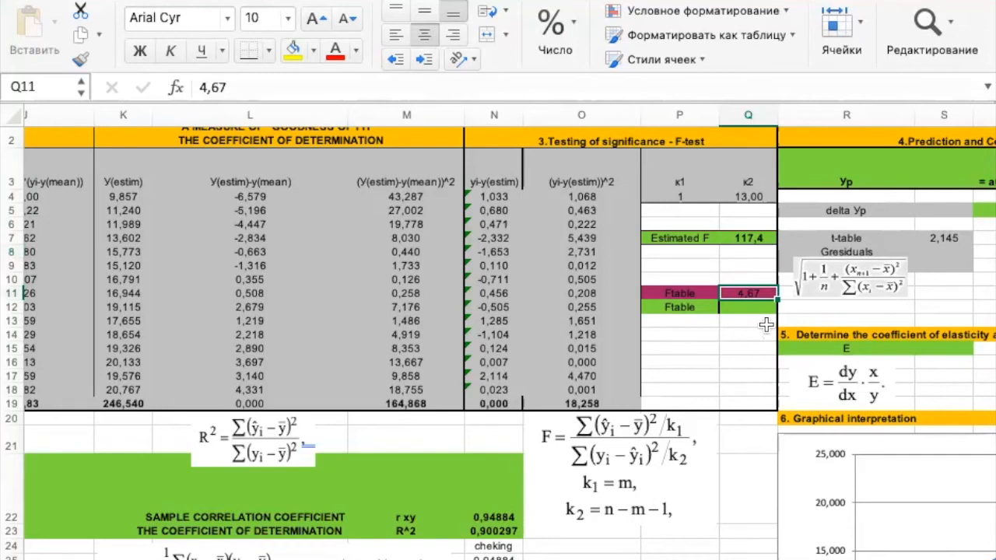
left_click(755, 307)
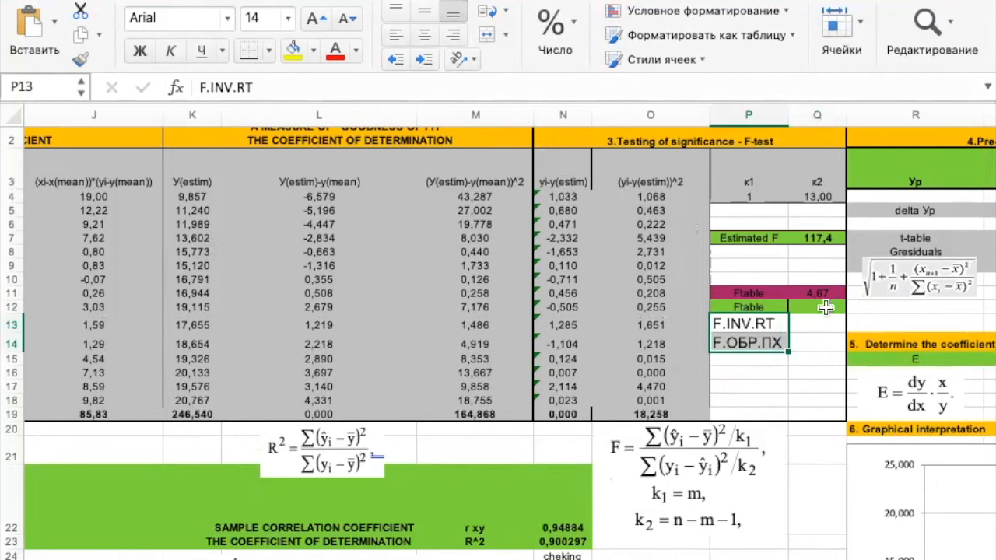
left_click(827, 309)
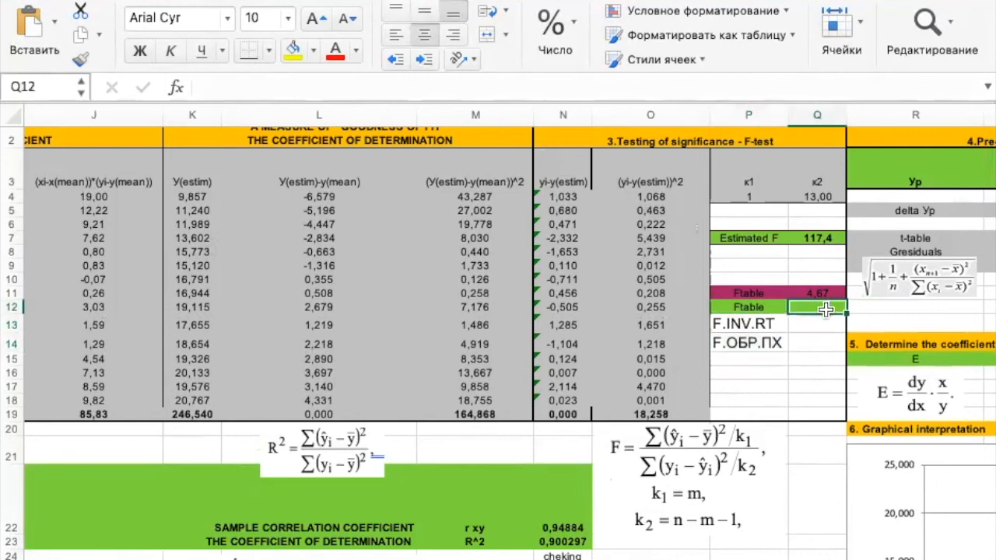
left_click(772, 326)
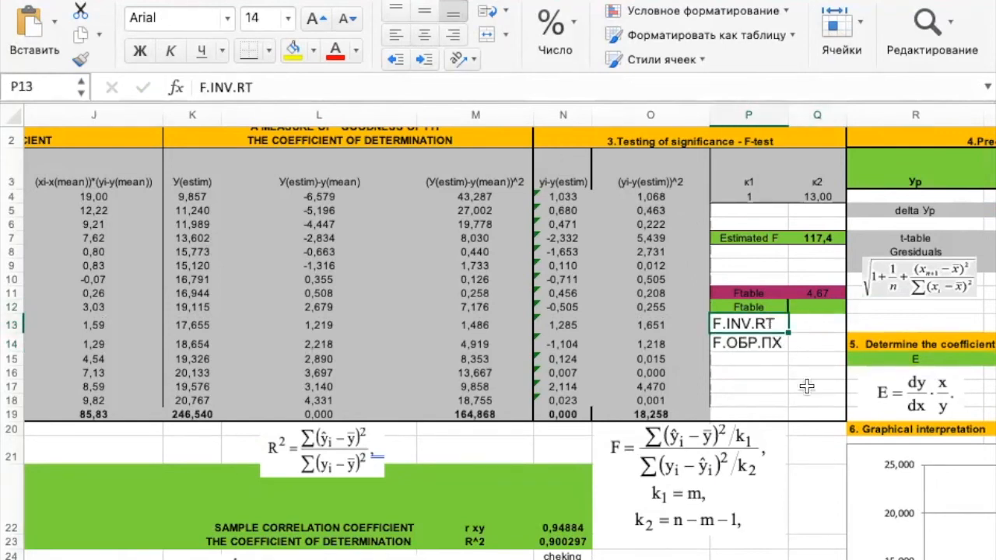
left_click(769, 344)
left_click(824, 311)
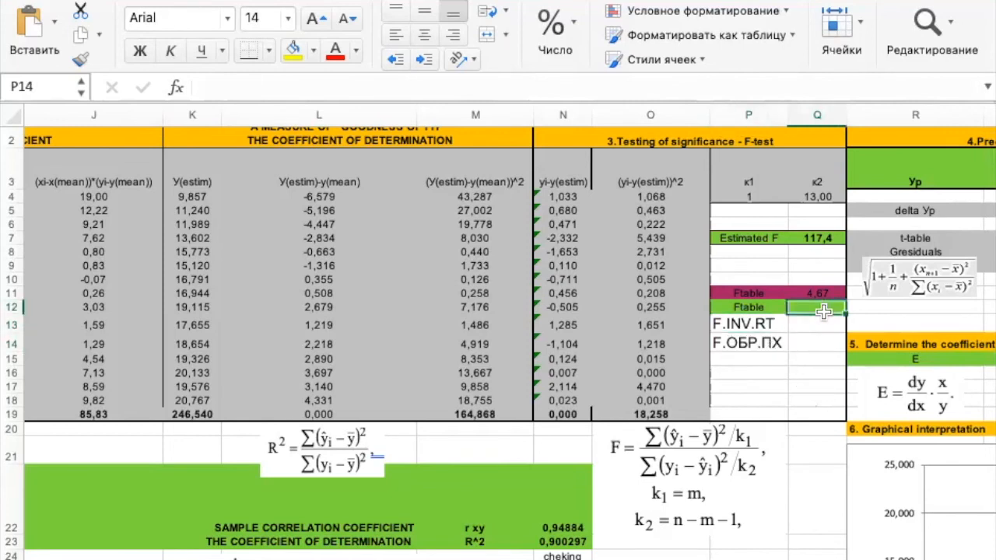
type("=")
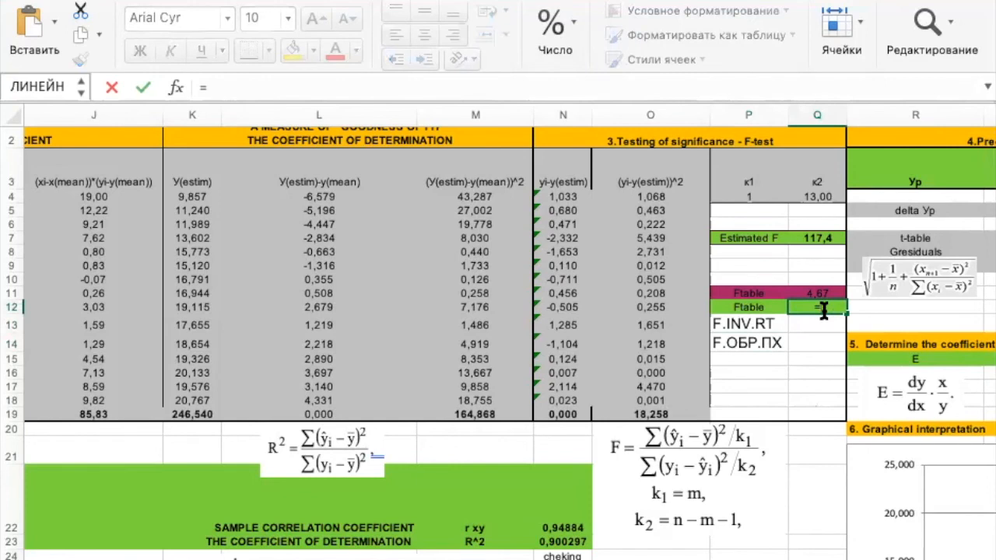
type("f")
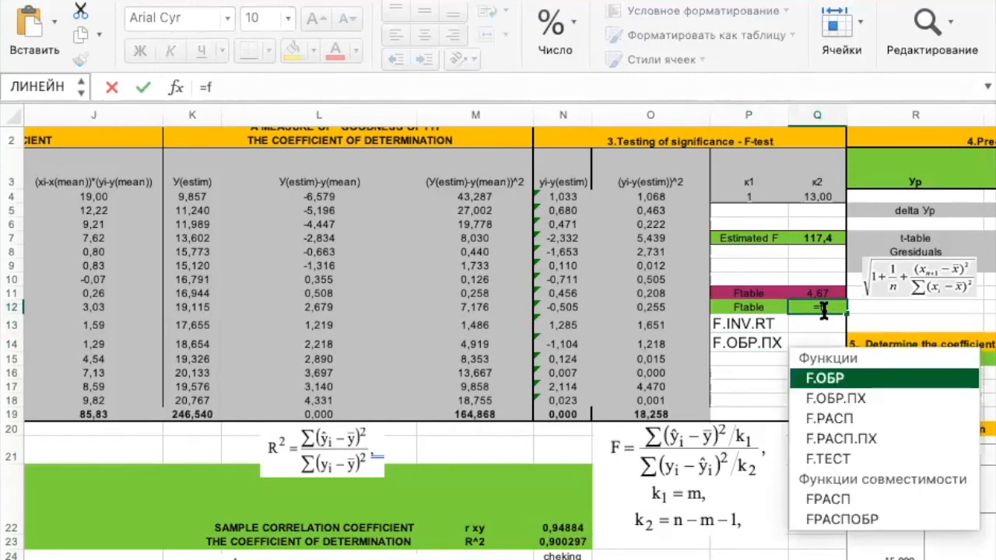
double_click(907, 399)
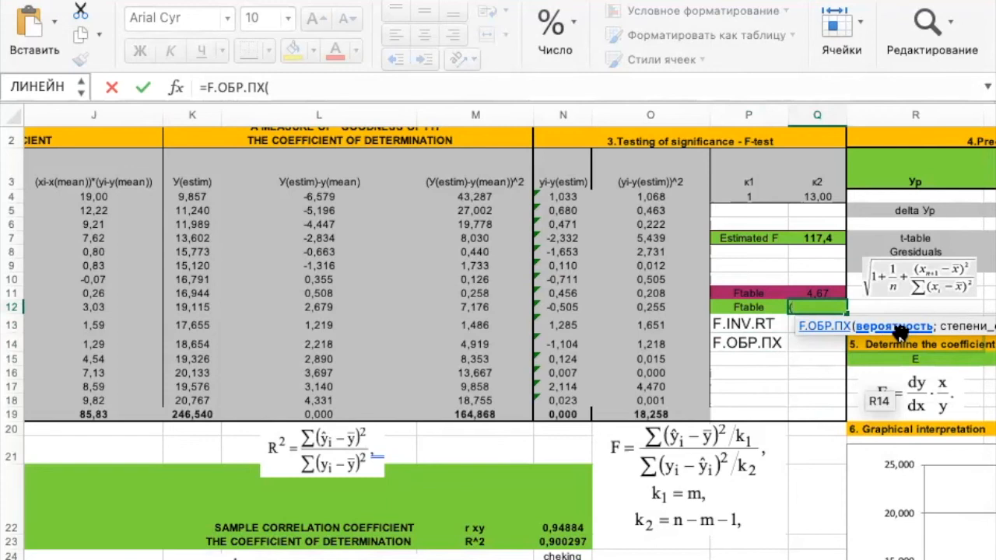
Fill in the function's arguments with probability 0.05 and degrees of freedom 1 and 13, and close the bracket.
type("0.05")
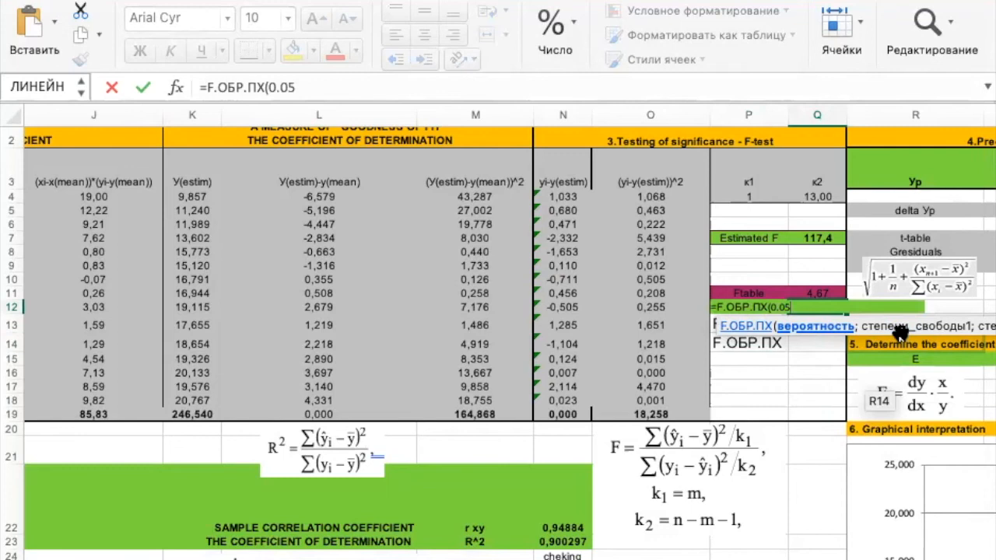
type(";")
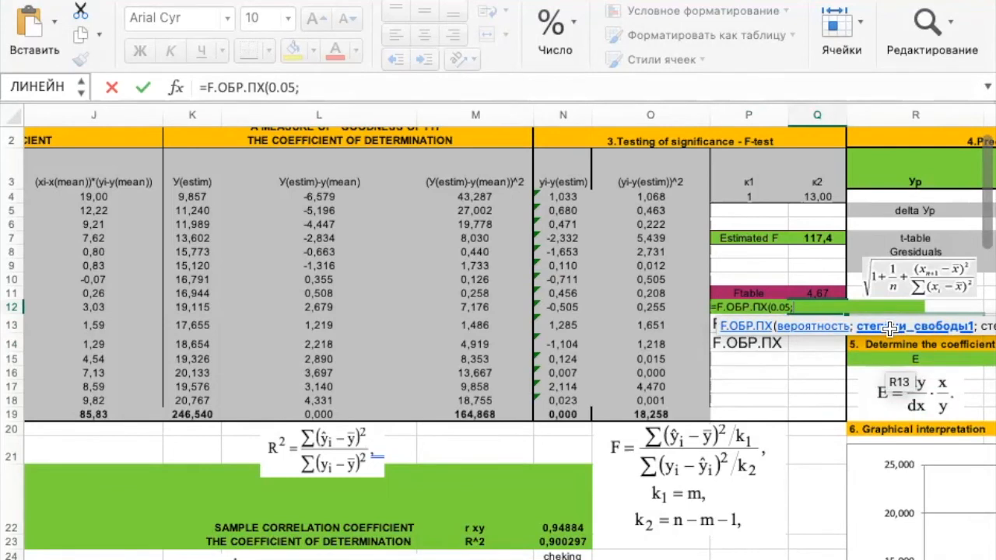
left_click(748, 201)
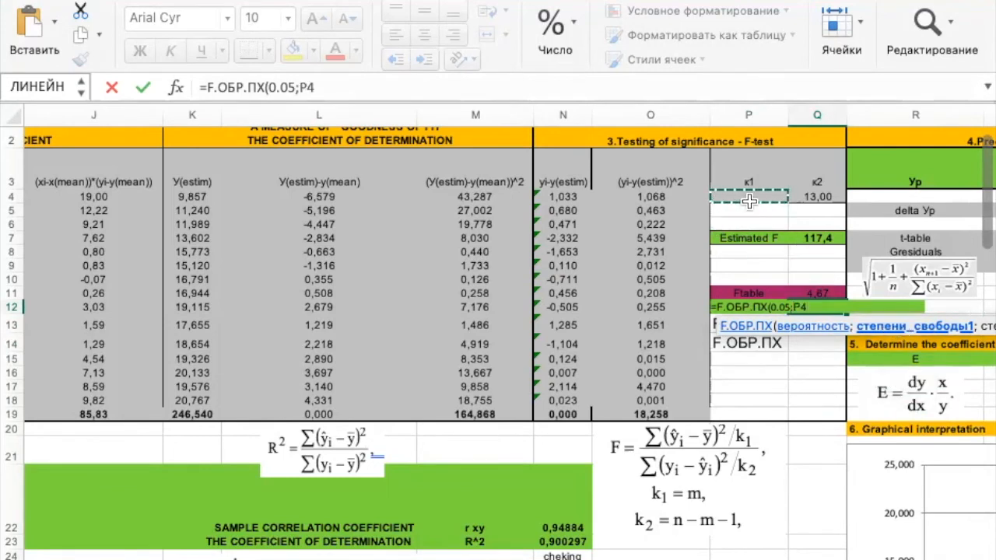
type(";")
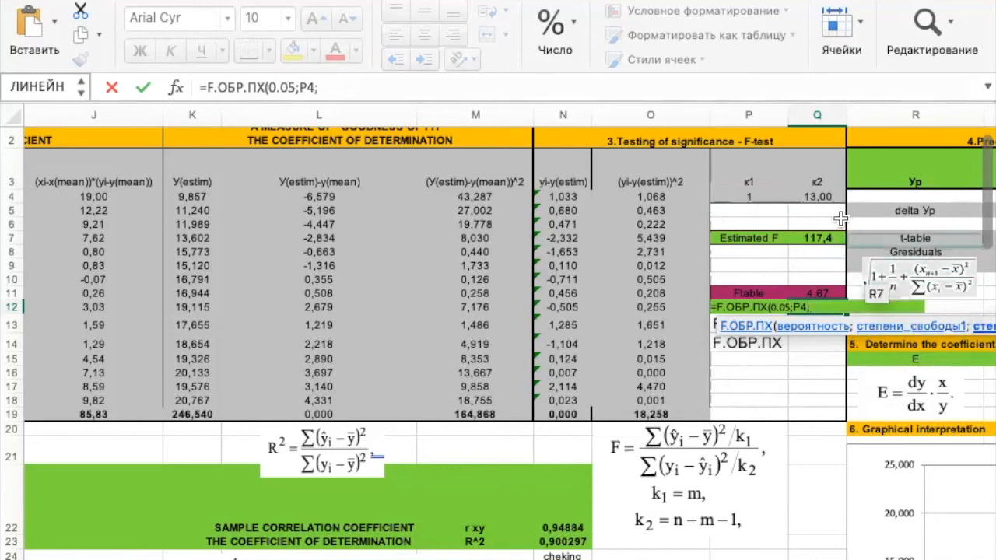
left_click(829, 200)
type(")")
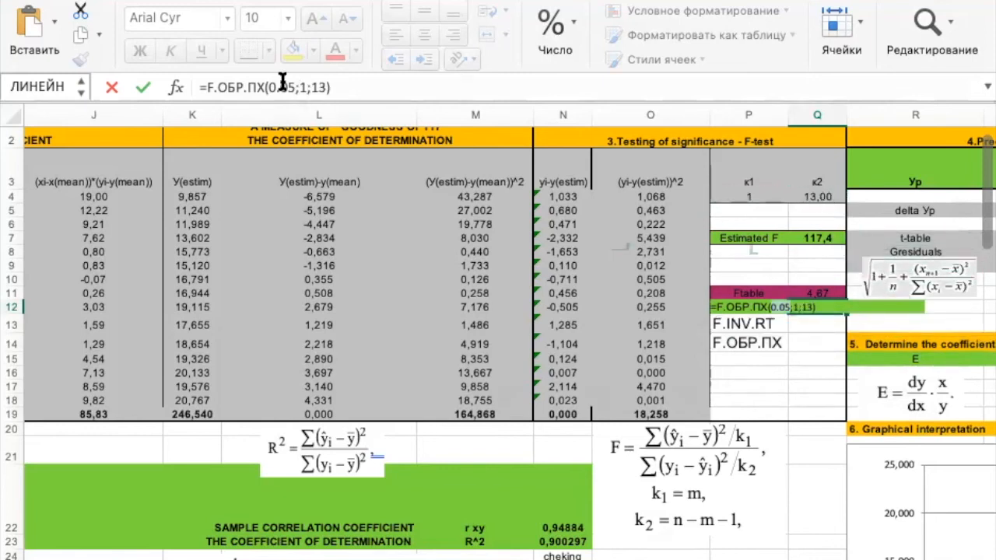
Replace the probability's decimal point with a comma and enter the Ftable formula as =F.ОБР.ПХ(0,05;1;13).
left_click(283, 83)
key("BackSpace")
type(",")
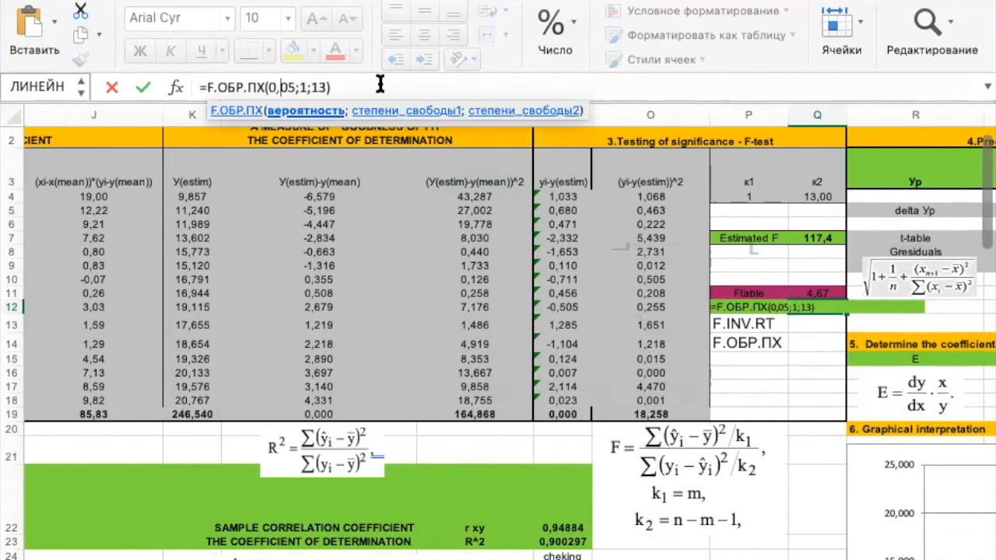
key("Return")
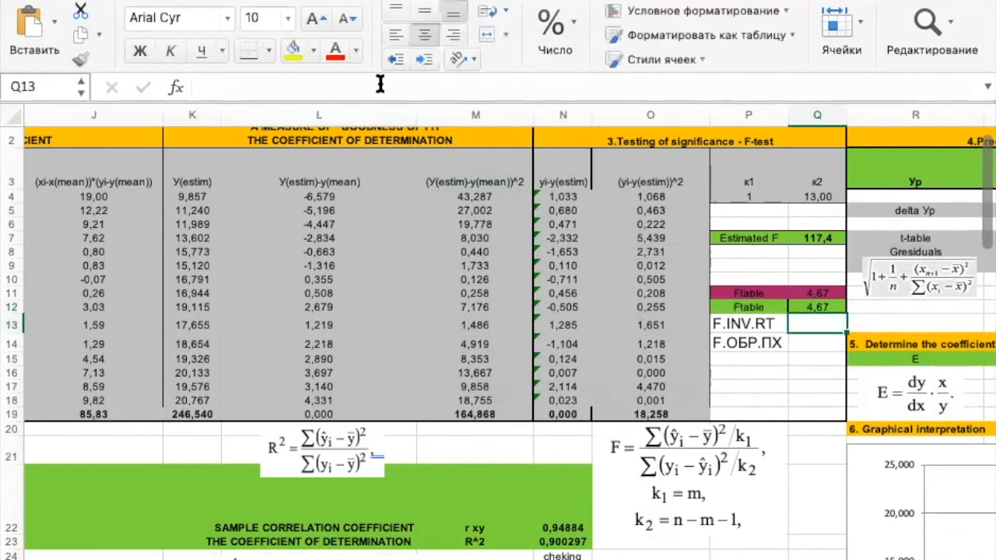
key("Up")
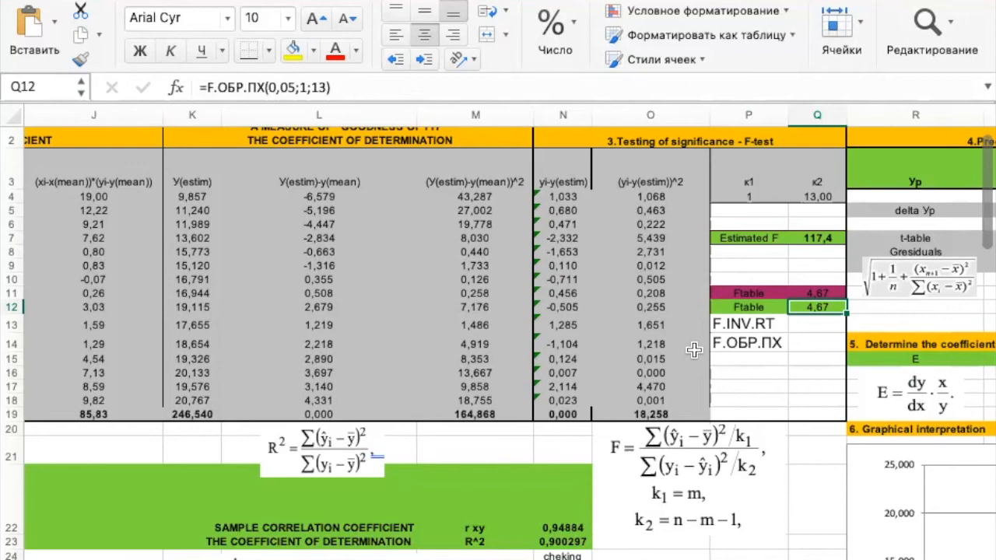
Review the estimated regression function in row 31, the F-test values and the prediction section's formulas.
scroll(120, 447, "left", 10)
scroll(120, 448, "down", 6)
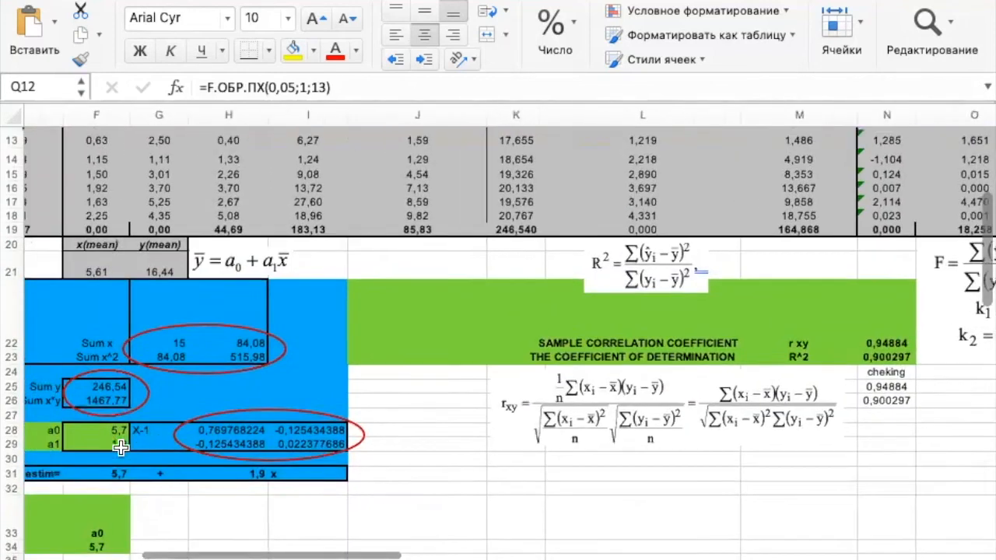
scroll(125, 446, "left", 2)
scroll(125, 446, "down", 1)
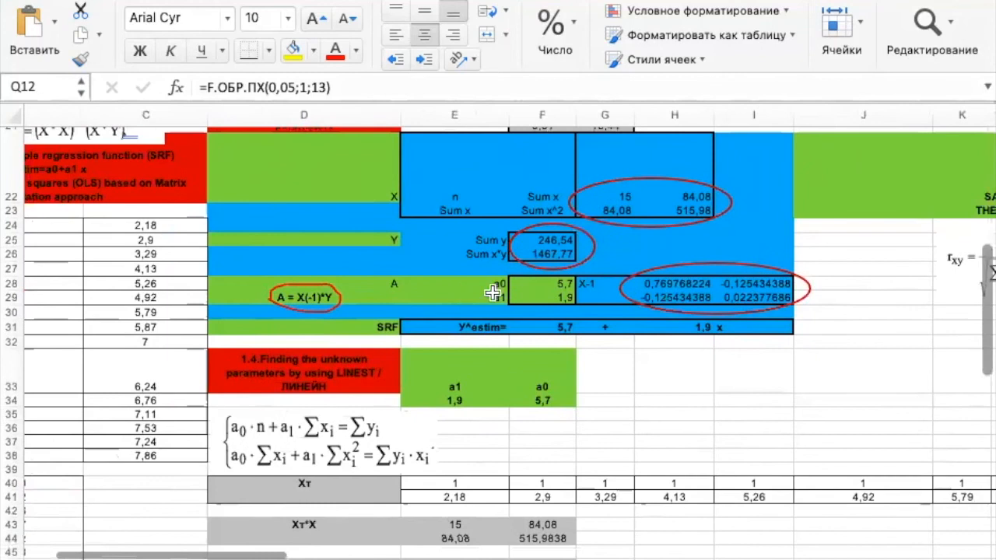
left_click_drag(476, 326, 747, 326)
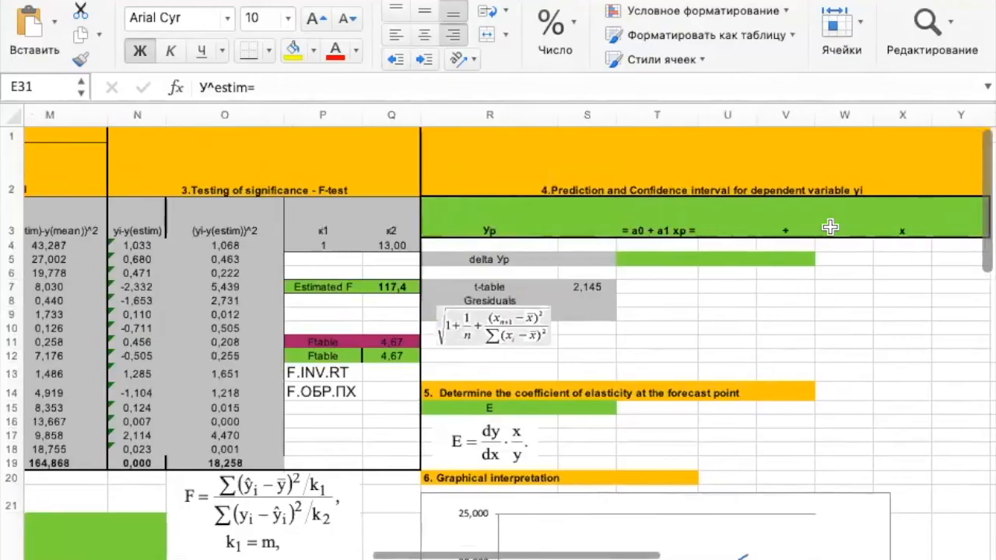
scroll(956, 223, "right", 2)
scroll(830, 226, "left", 1)
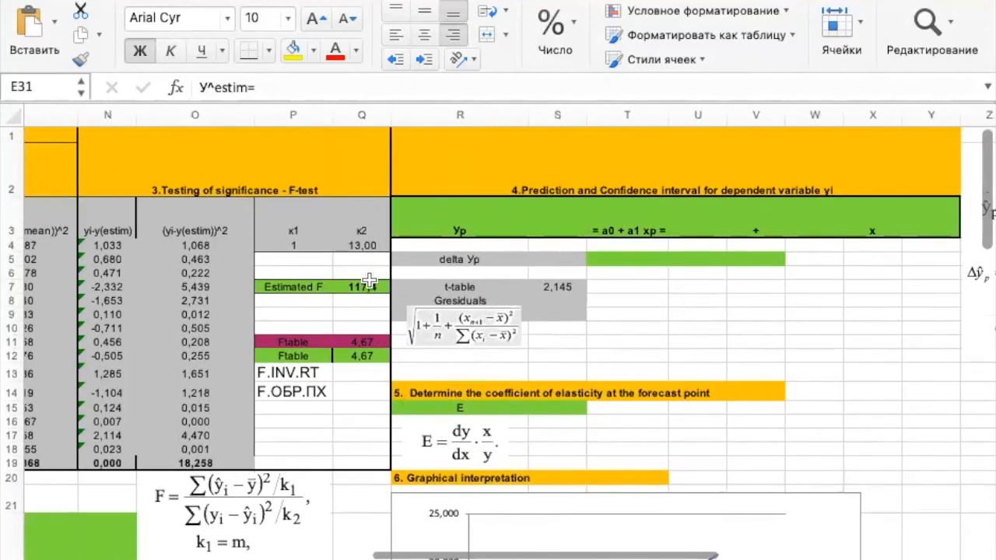
scroll(709, 333, "right", 2)
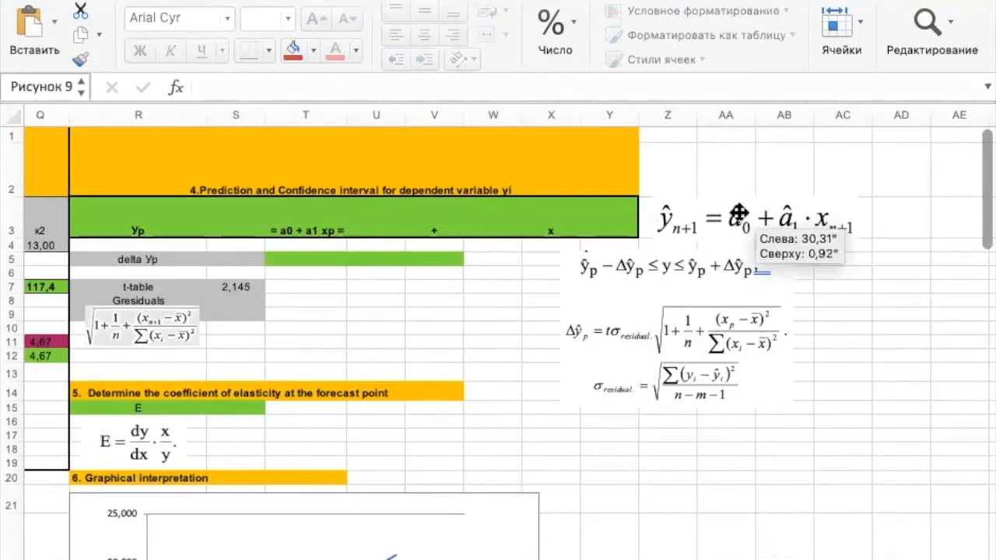
Examine the forecast formula picture and the cells of the Yp equation in row 3 that need values.
left_click_drag(737, 210, 738, 212)
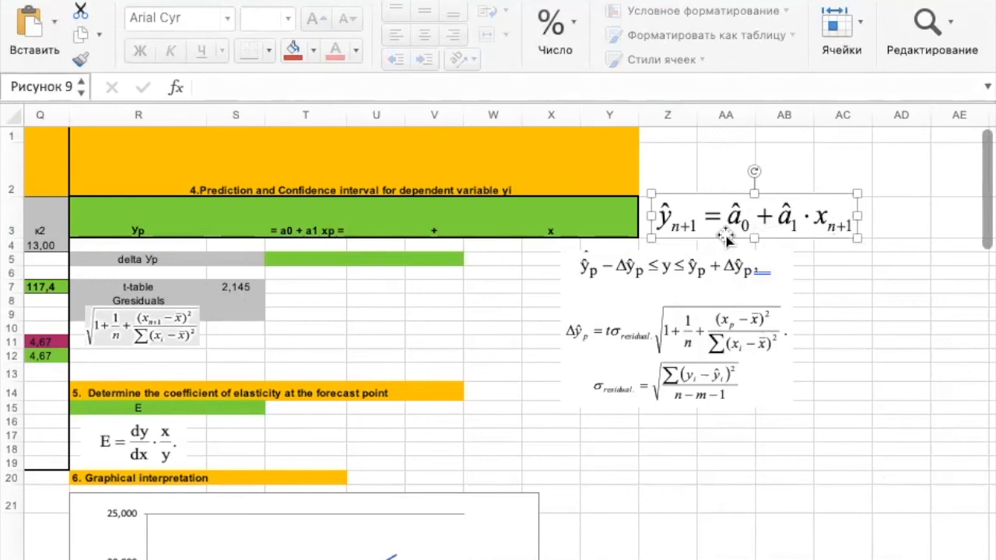
left_click(936, 259)
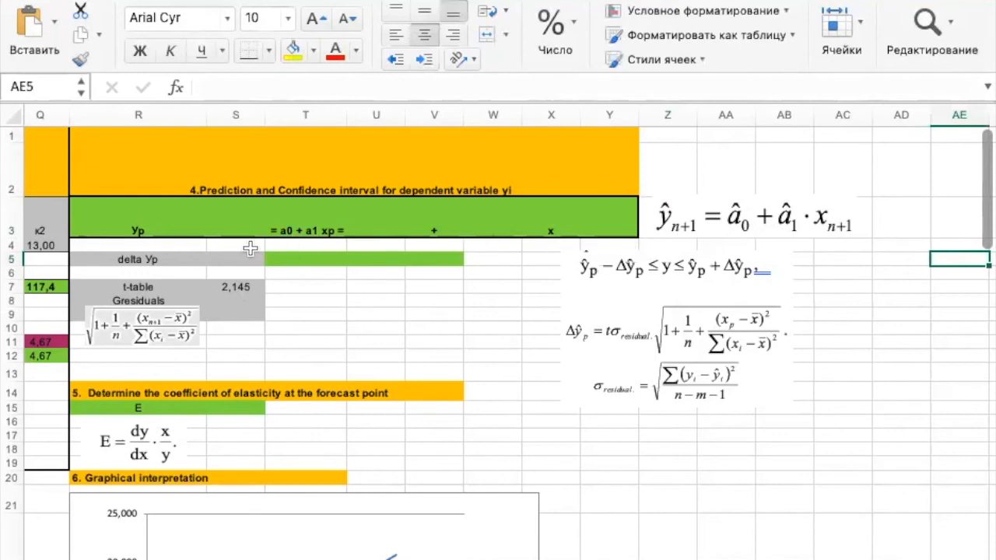
left_click(155, 218)
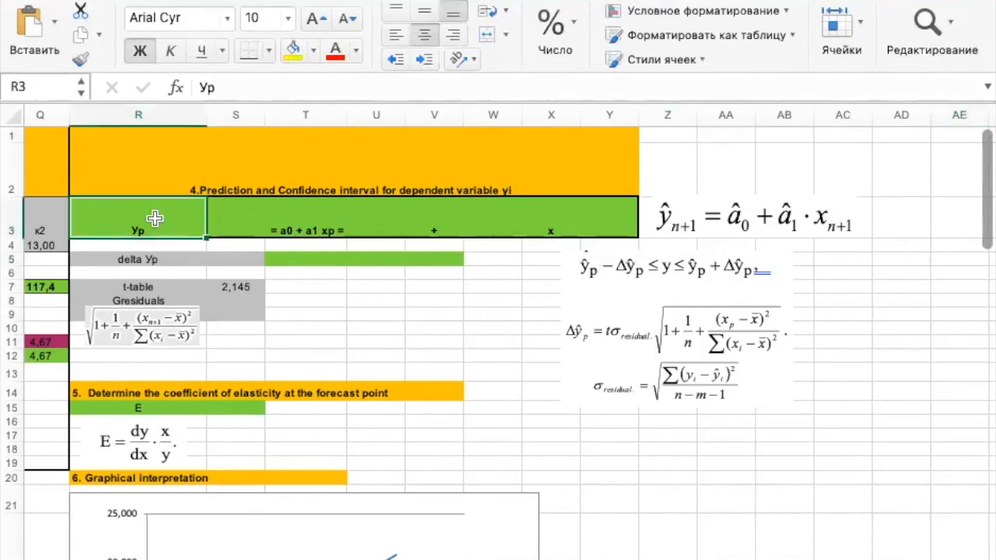
left_click(242, 215)
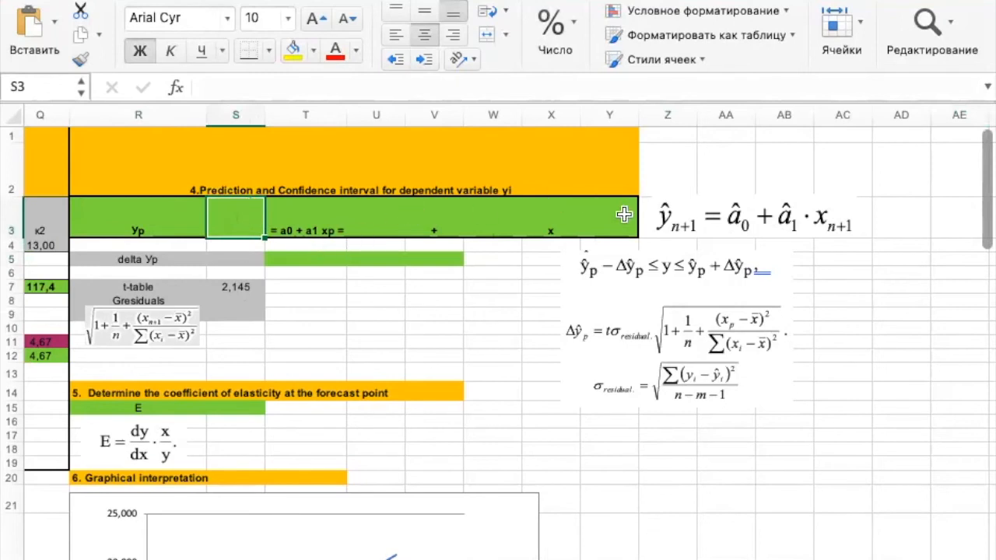
left_click(378, 215)
left_click(486, 216)
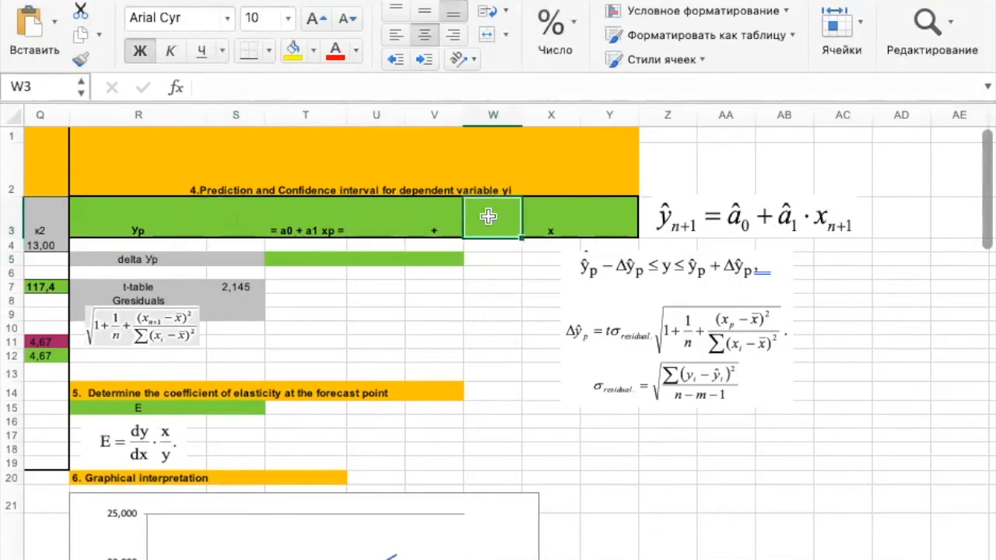
left_click(611, 218)
Fill the a0 term of the forecast equation in U3 with the reference =F31.
left_click(378, 215)
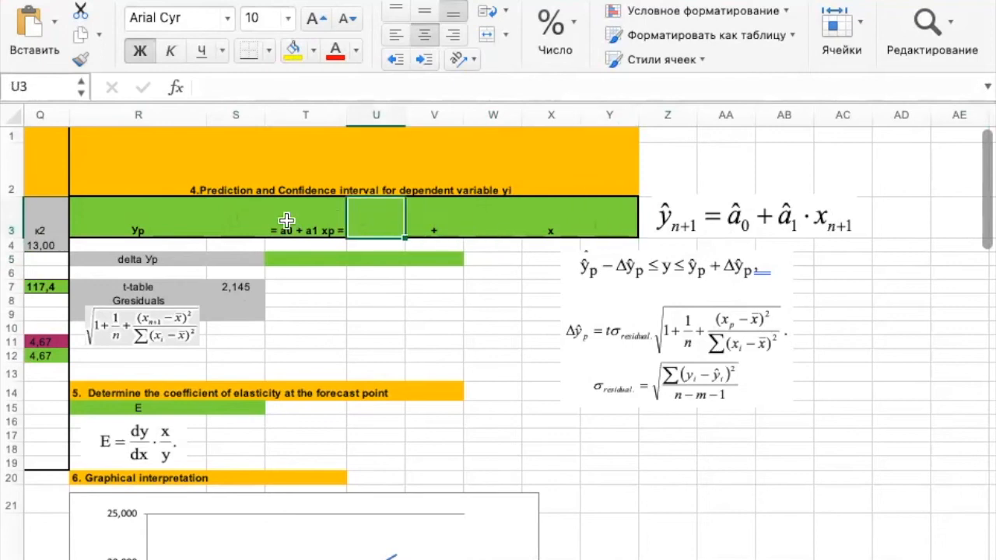
type("=")
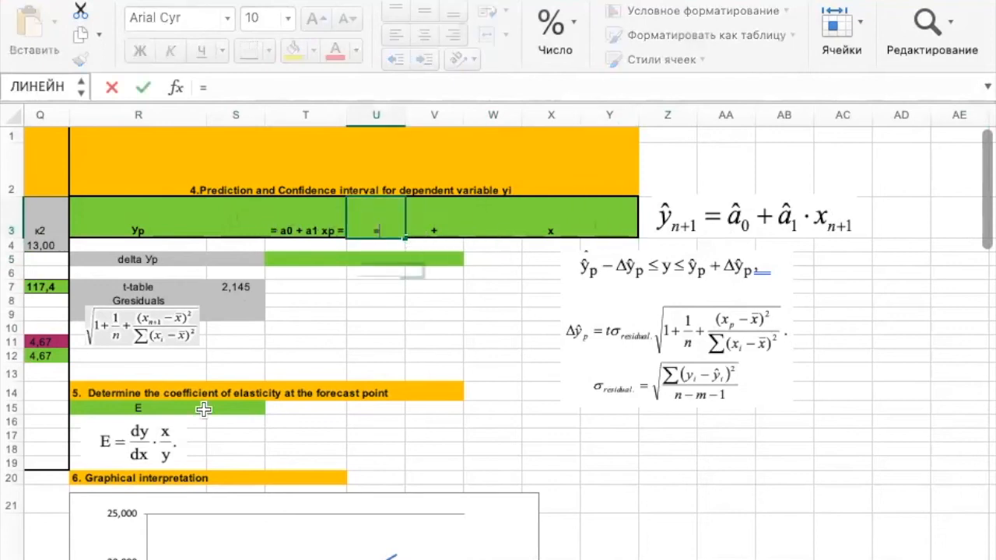
scroll(203, 410, "left", 15)
scroll(203, 410, "down", 6)
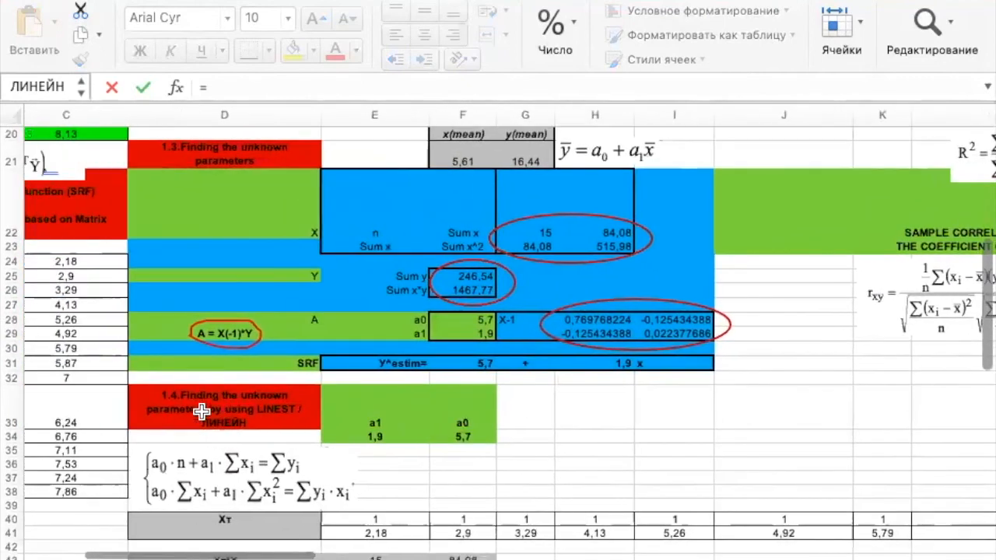
left_click(497, 366)
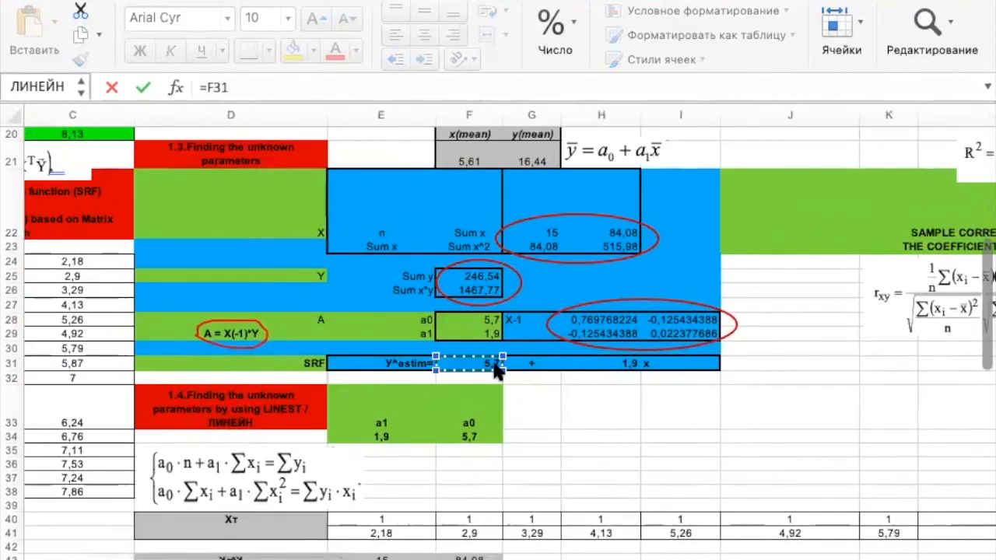
key("Return")
Fill the a1 term of the forecast equation in W3 with a reference to the SRF's slope coefficient of 1,9.
left_click(856, 151)
type("=")
scroll(414, 329, "left", 3)
scroll(413, 329, "left", 5)
scroll(413, 329, "down", 4)
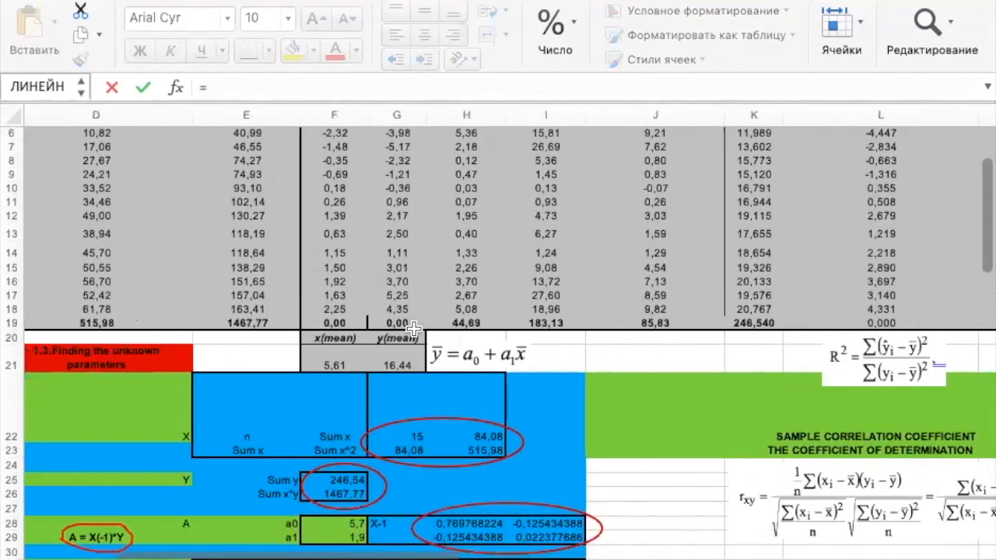
left_click(554, 416)
key("Return")
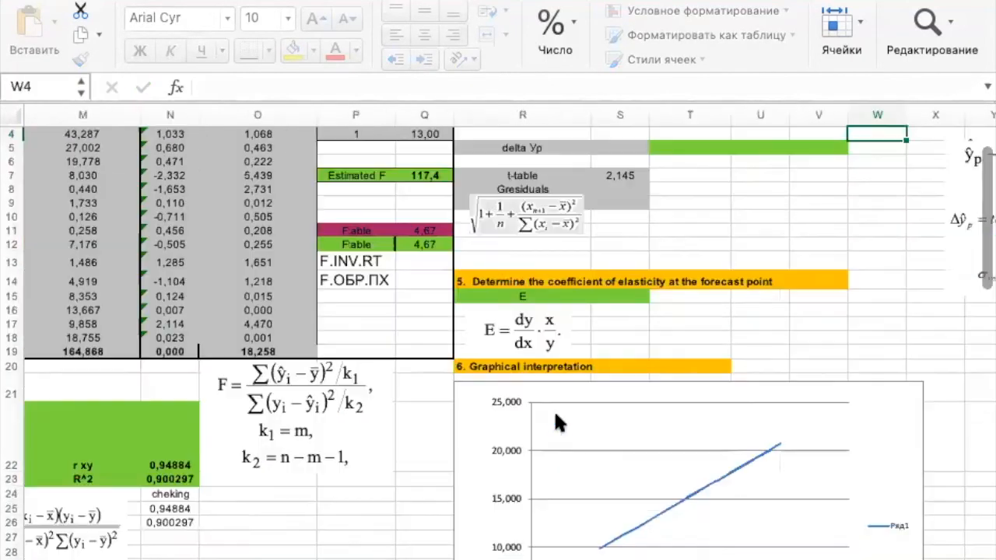
Fill the xp term of the forecast equation in Y3 with the reference =C20 to observation 16's salary expenses.
scroll(729, 313, "up", 3)
scroll(729, 314, "right", 5)
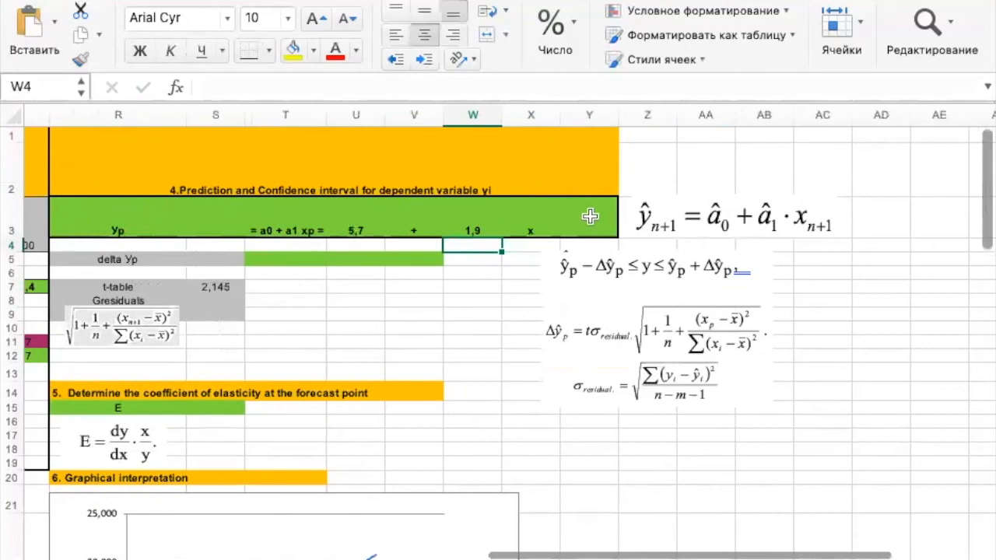
left_click(589, 217)
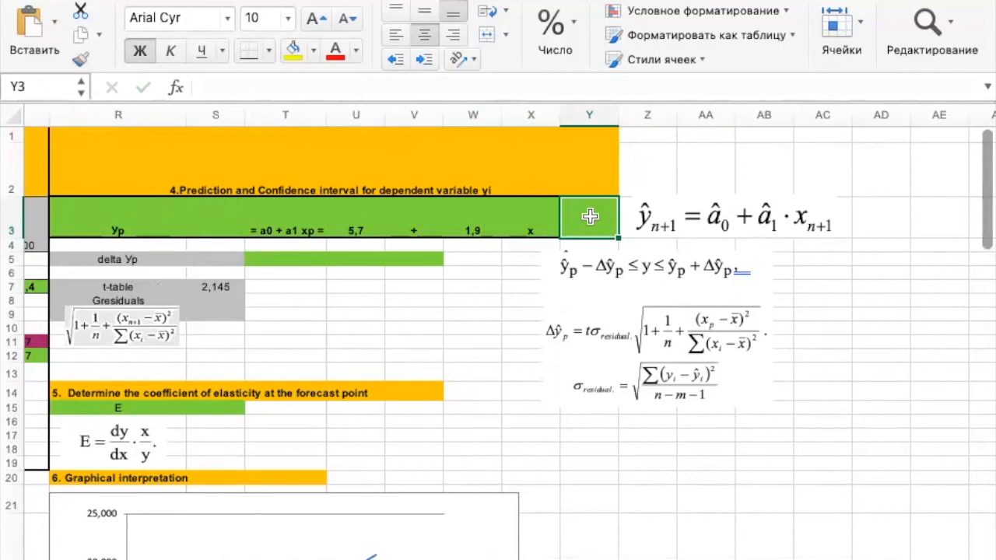
type("=")
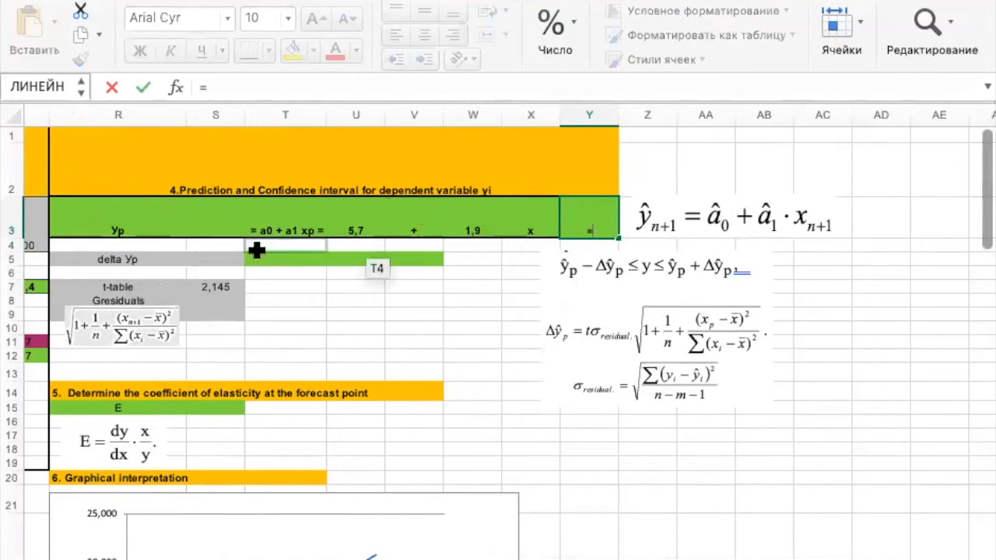
scroll(256, 244, "left", 10)
scroll(256, 249, "left", 2)
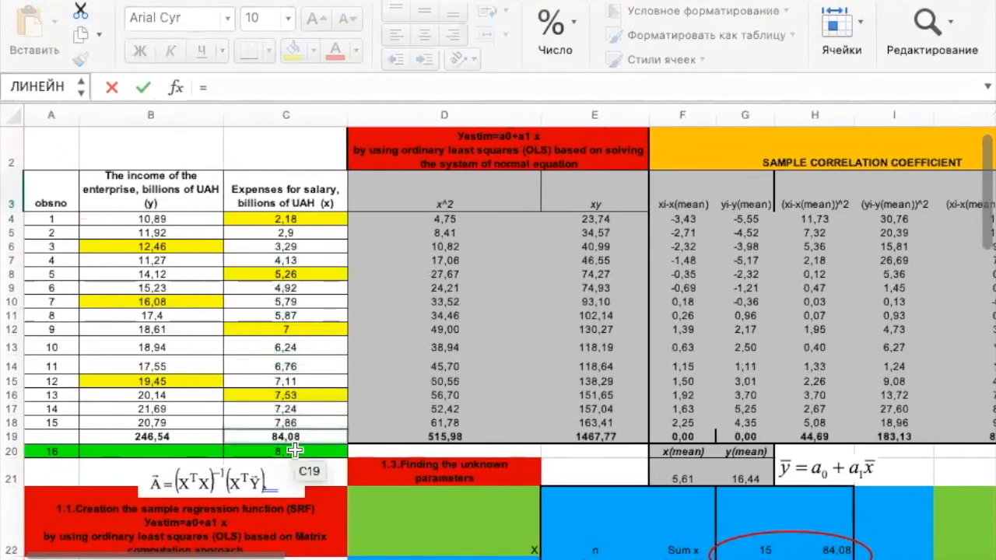
left_click(309, 452)
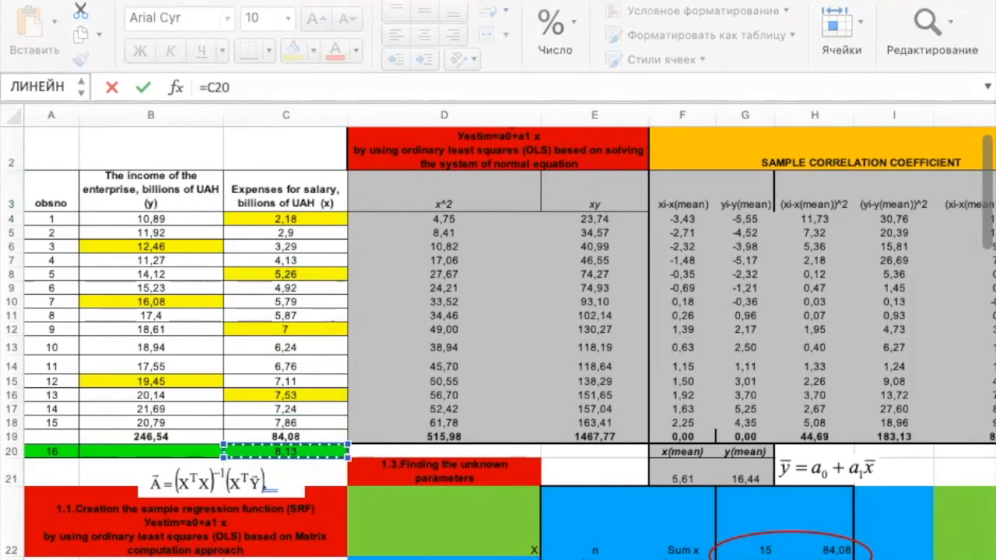
key("Return")
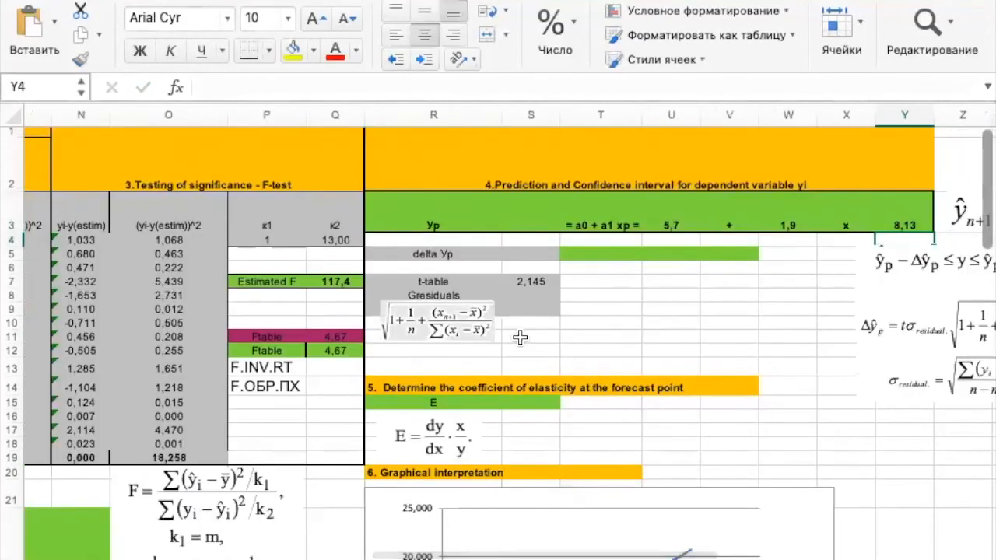
Compute the point forecast Yp in S3 with the formula =U3+W3*Y3.
left_click(530, 226)
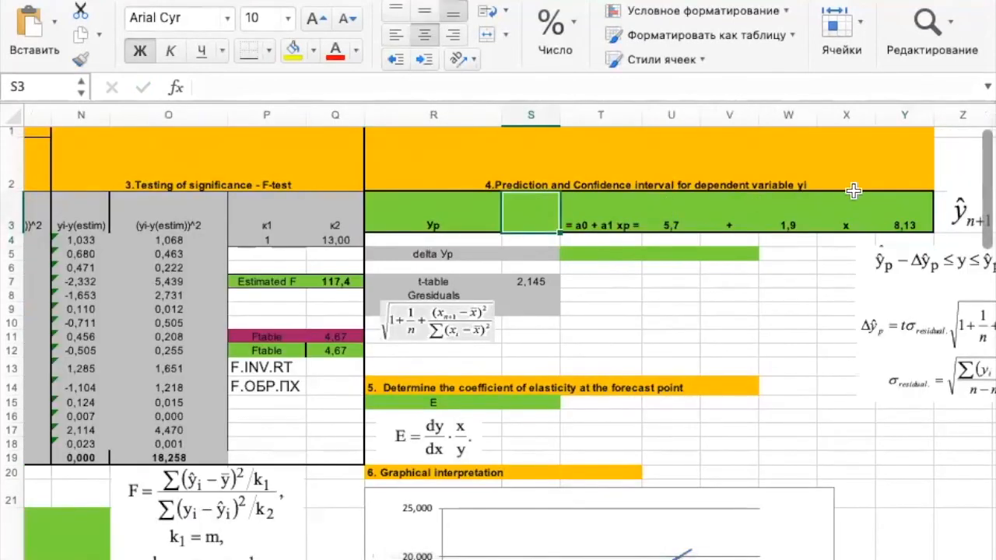
type("=")
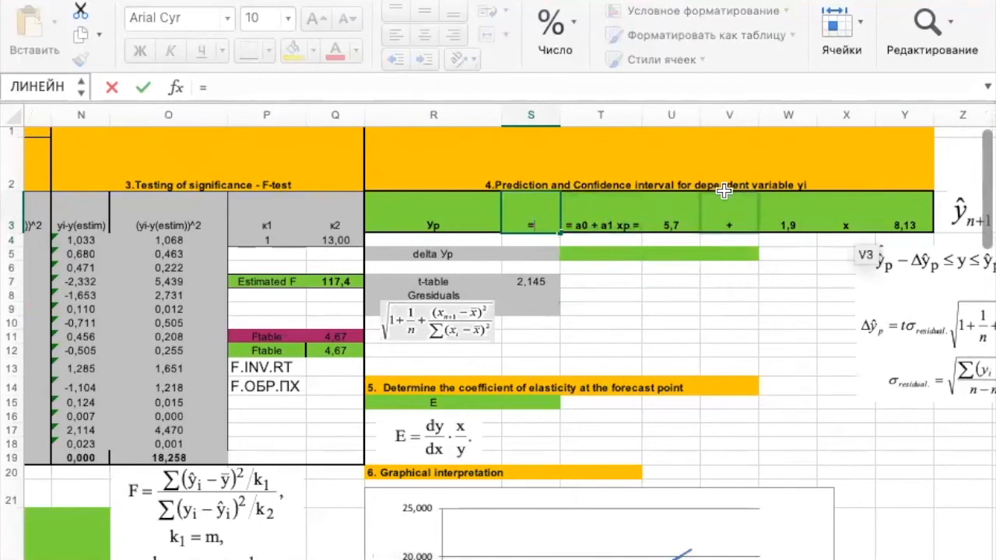
left_click(670, 218)
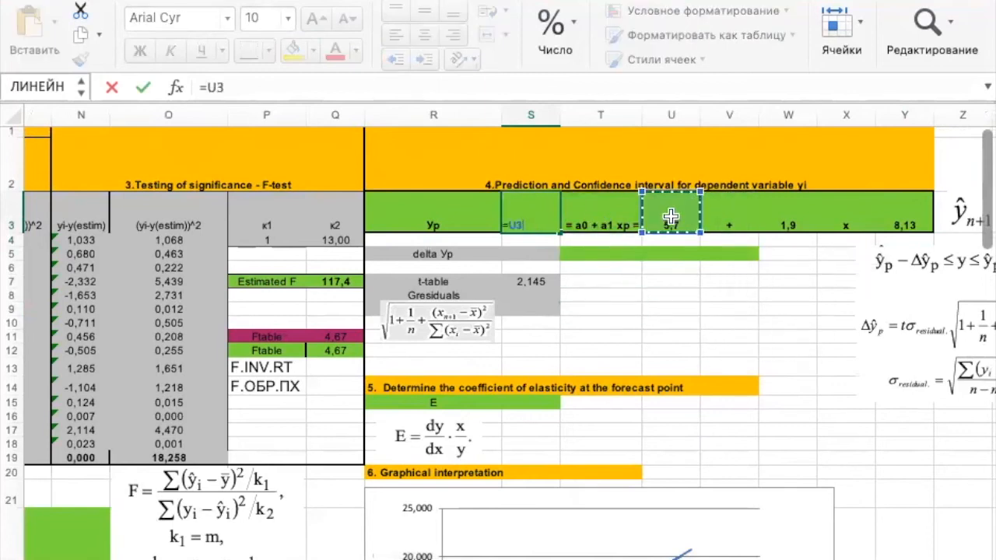
type("+")
left_click(794, 215)
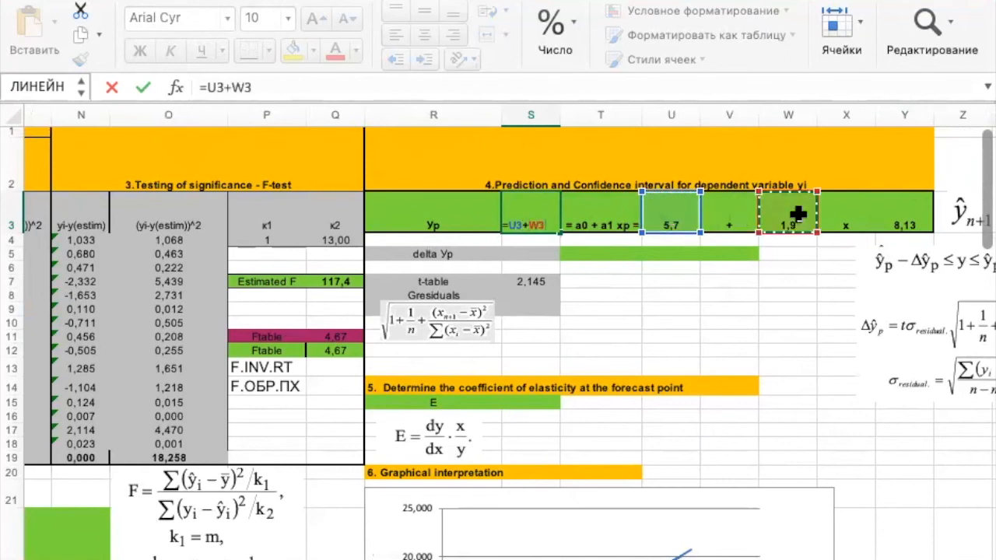
type("*")
left_click(919, 201)
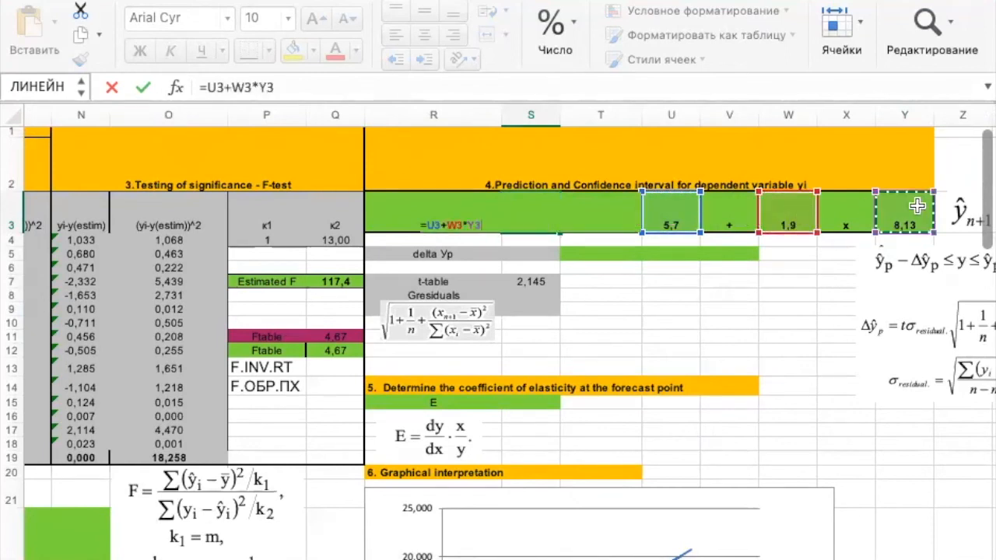
key("Return")
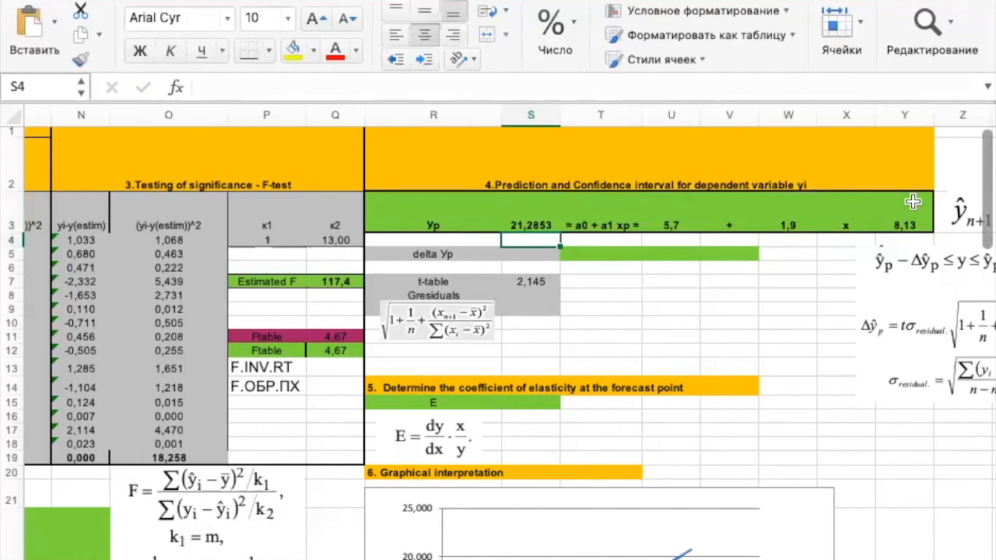
Review the Yp forecast in S3 against the income column's heading and the confidence interval formulas beside the prediction section.
scroll(656, 316, "right", 5)
scroll(656, 316, "left", 6)
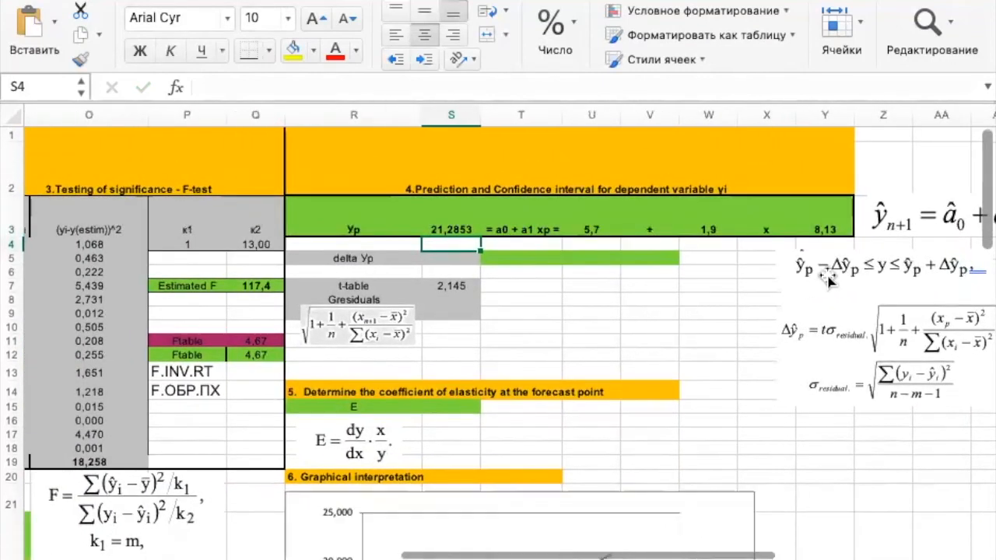
scroll(825, 234, "right", 2)
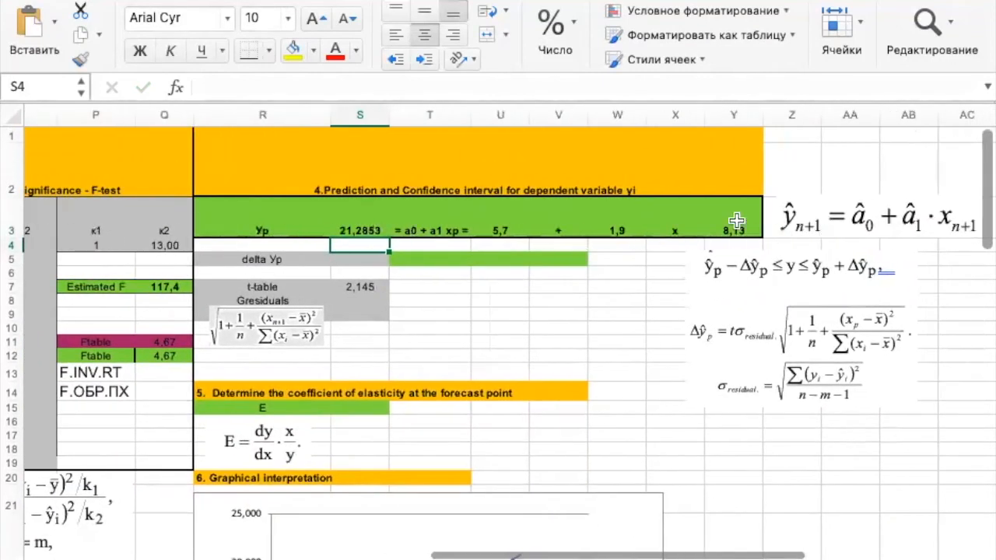
scroll(751, 238, "right", 2)
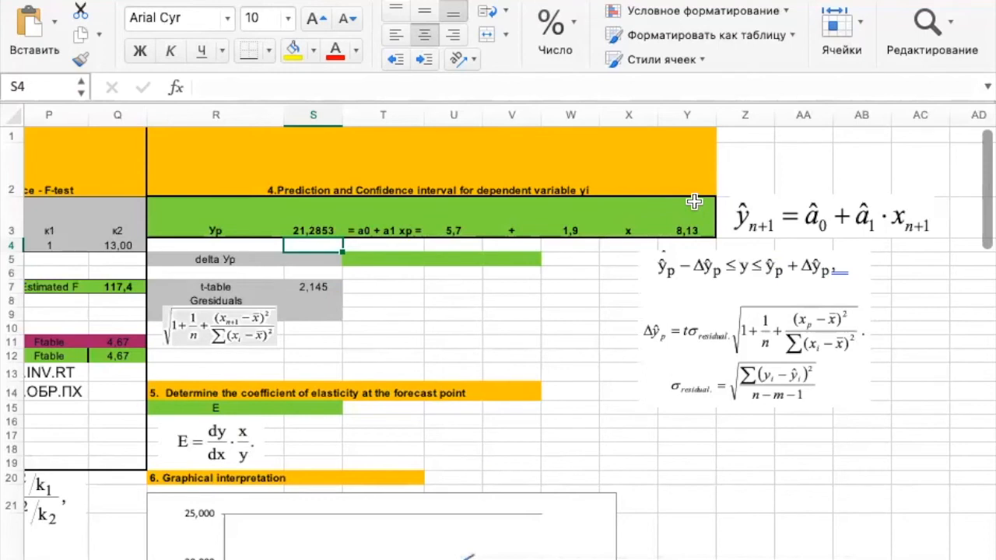
left_click(316, 212)
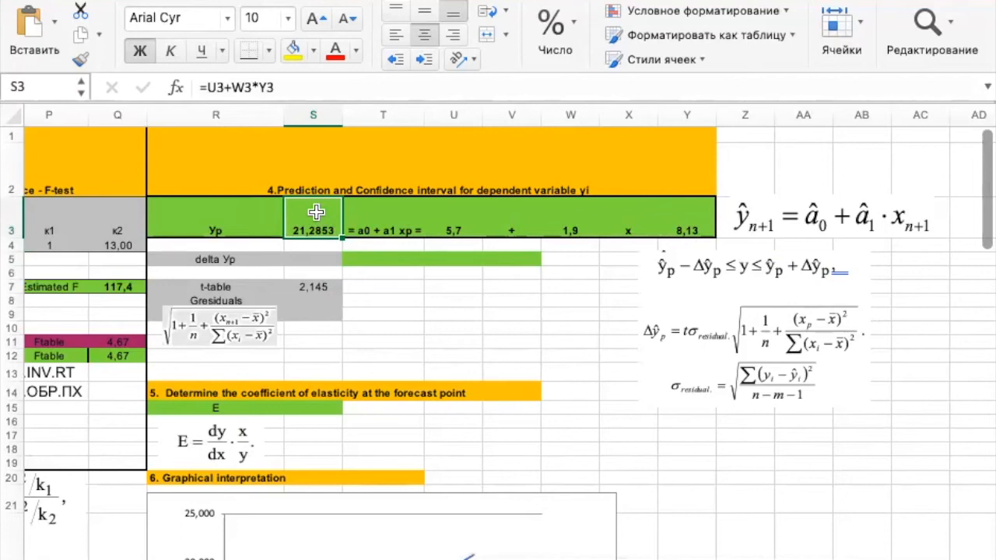
scroll(315, 211, "left", 15)
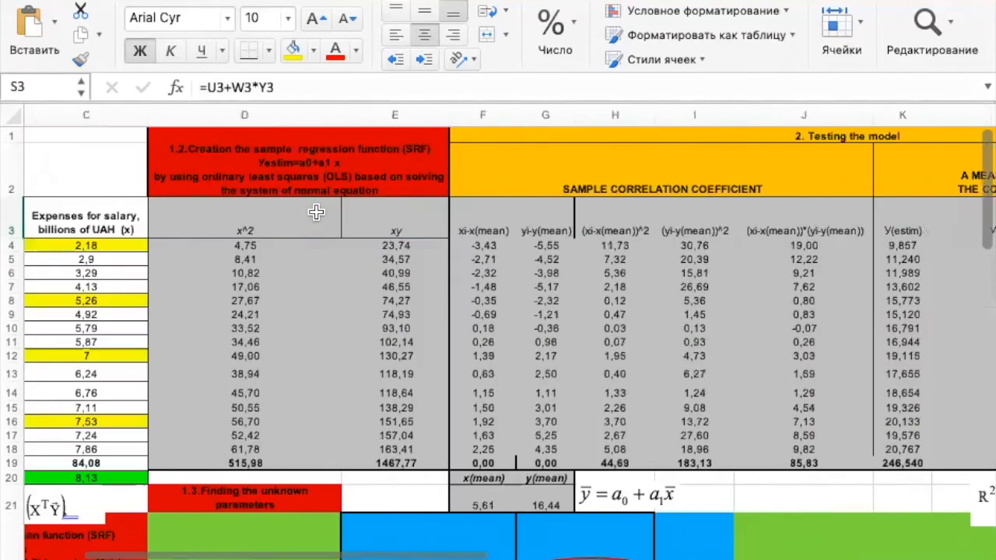
left_click(158, 212)
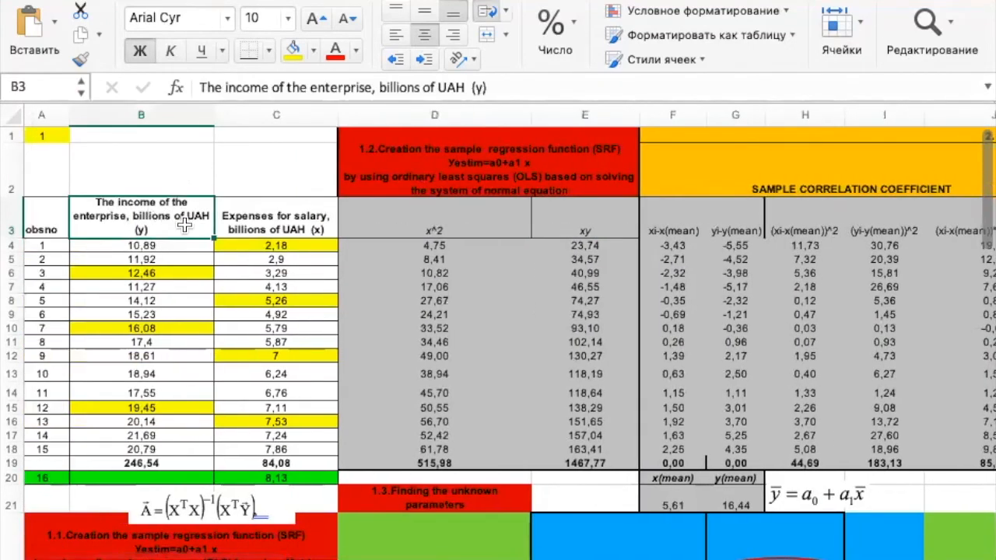
scroll(610, 261, "right", 2)
scroll(610, 261, "right", 10)
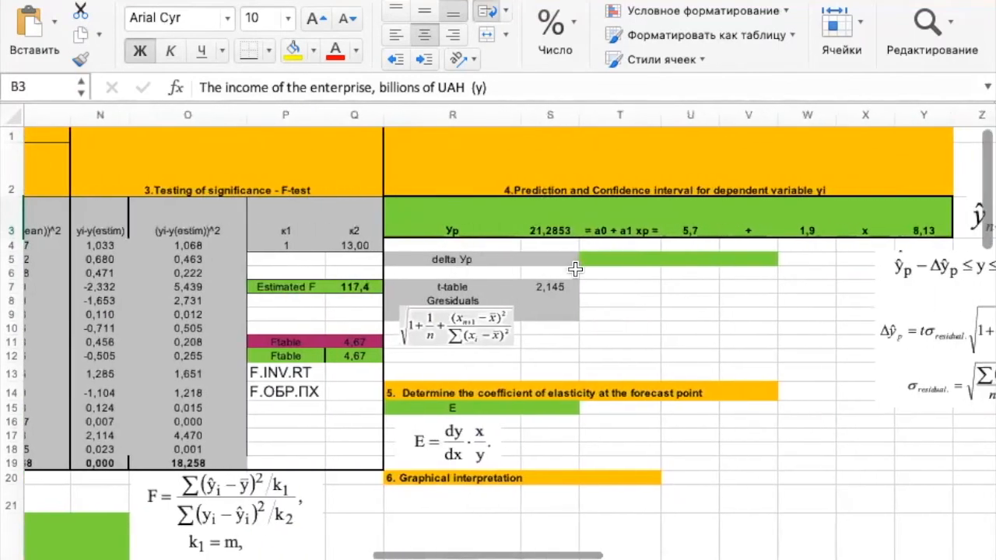
left_click(551, 227)
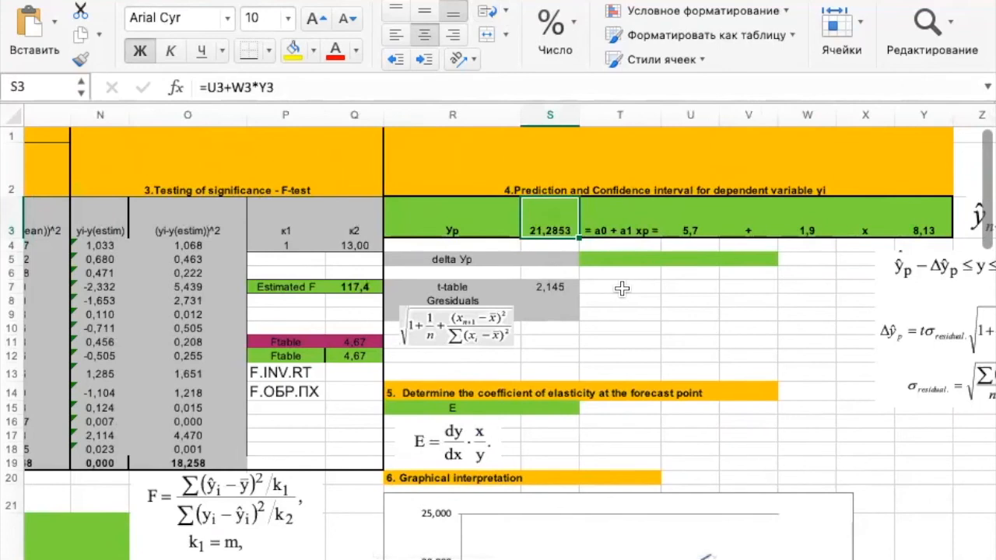
scroll(622, 289, "right", 4)
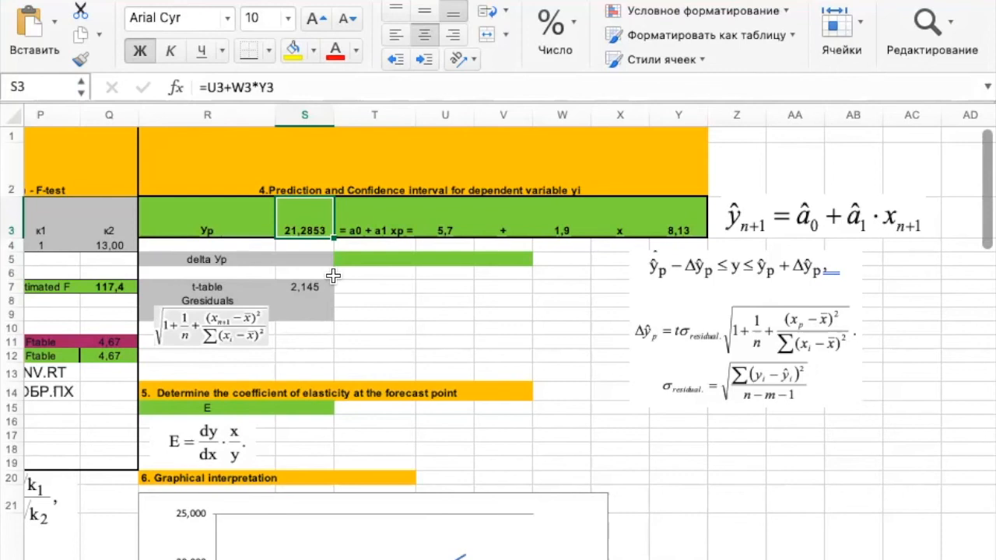
left_click(959, 411)
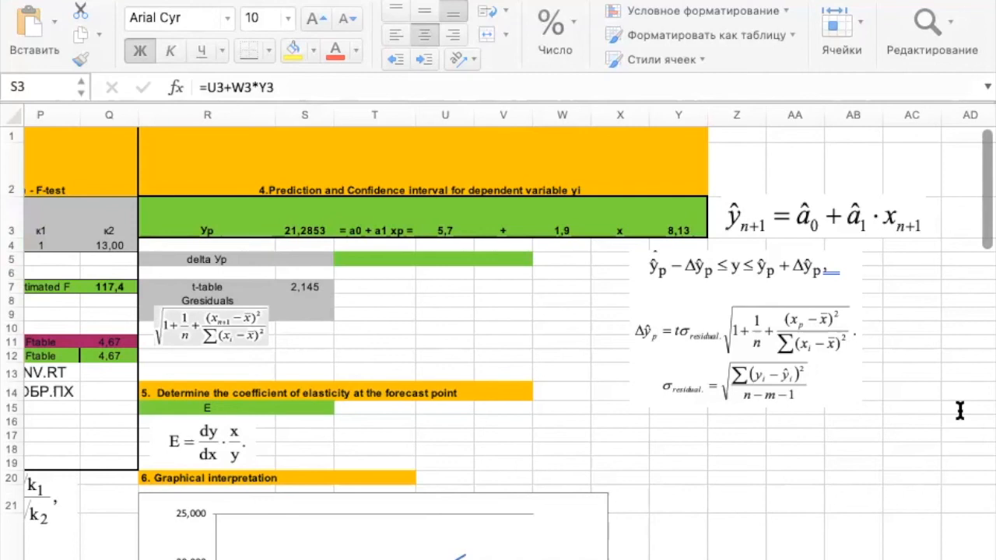
Check the k2 degrees of freedom formula in Q4 and the function name noted in S6 above the t-table cell.
left_click(457, 299)
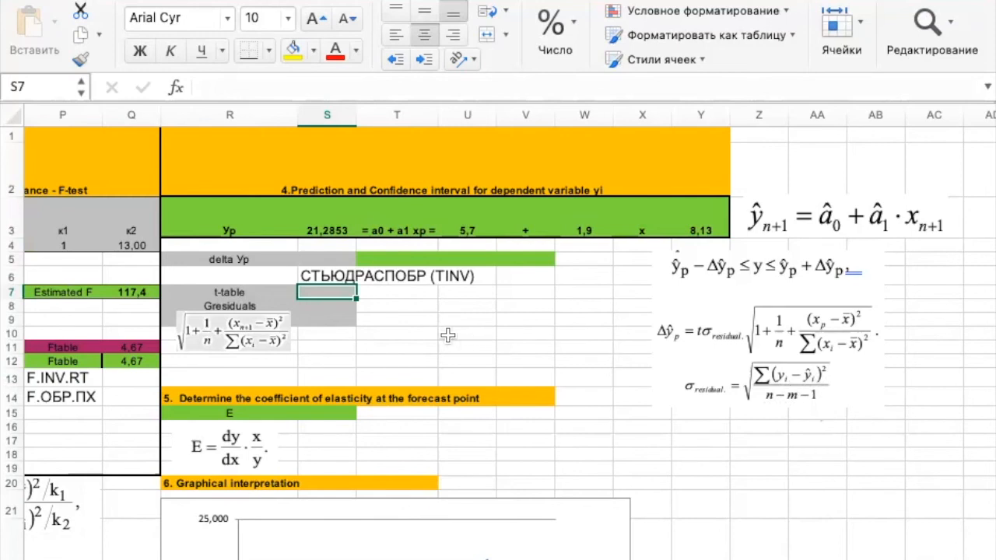
left_click(146, 246)
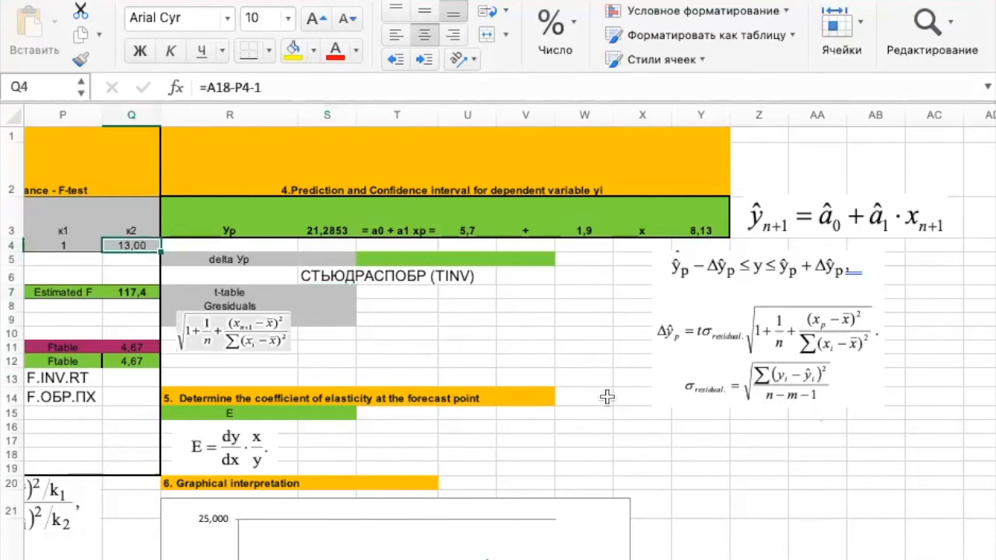
left_click(733, 444)
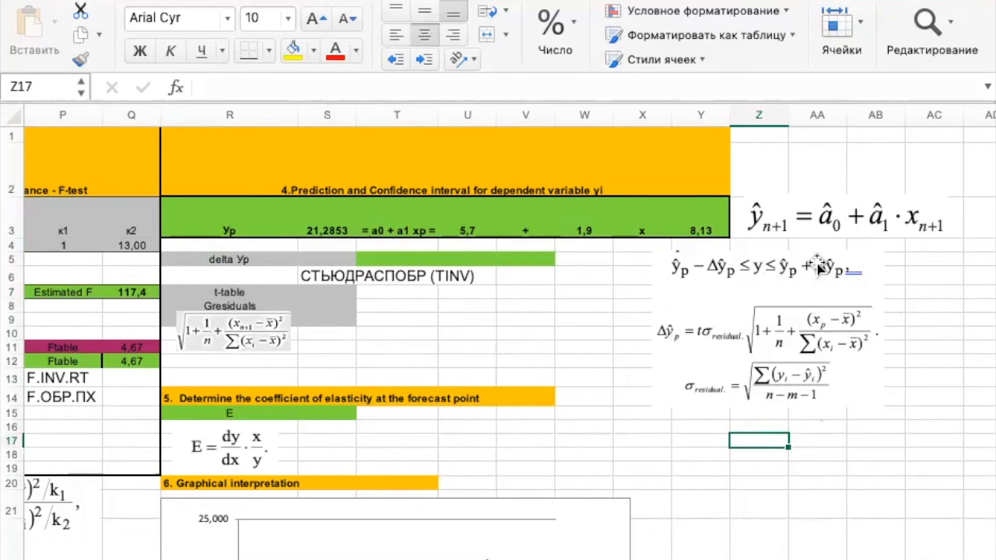
left_click(329, 293)
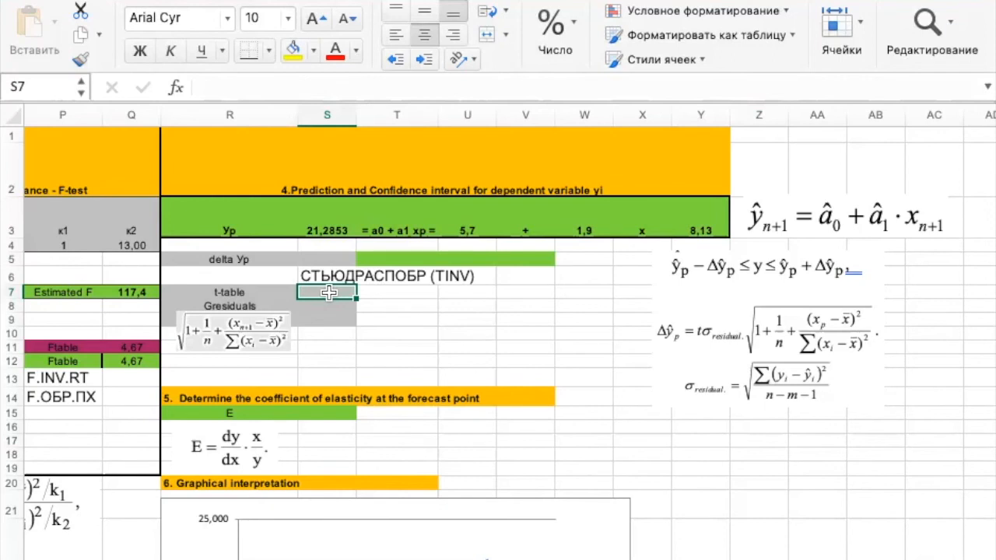
left_click(328, 276)
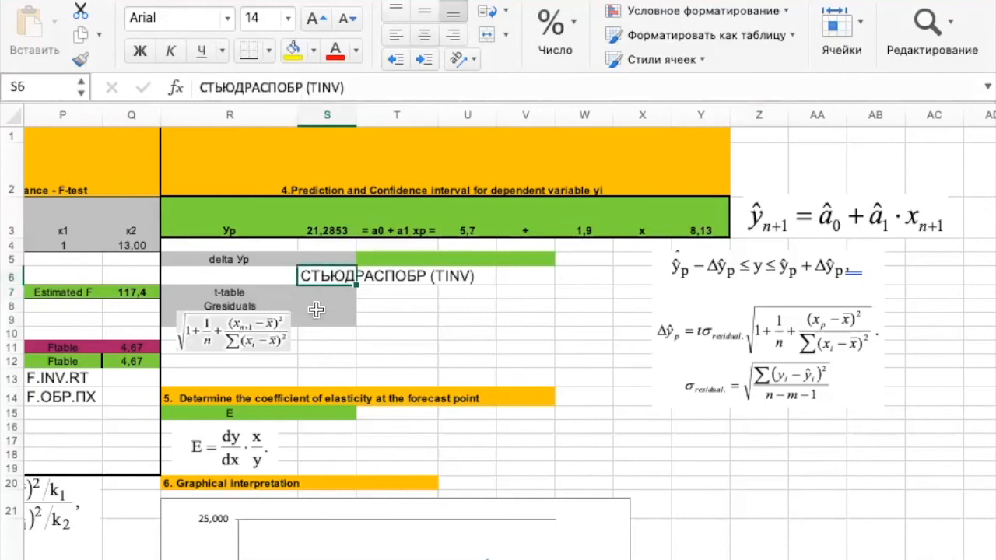
Begin the t-table formula in S7 with the function СТЬЮДРАСПОБР and a probability of 0,05.
left_click(320, 294)
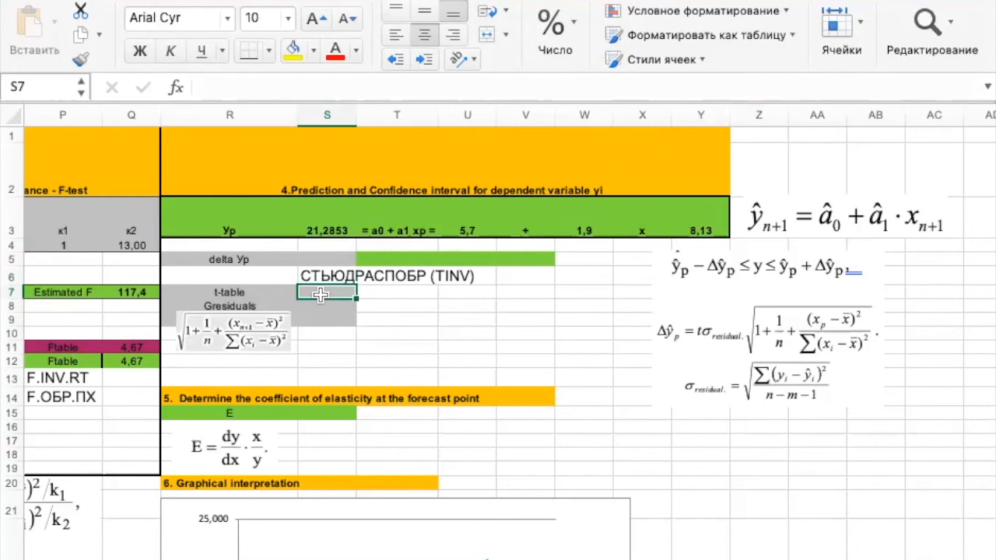
left_click(204, 86)
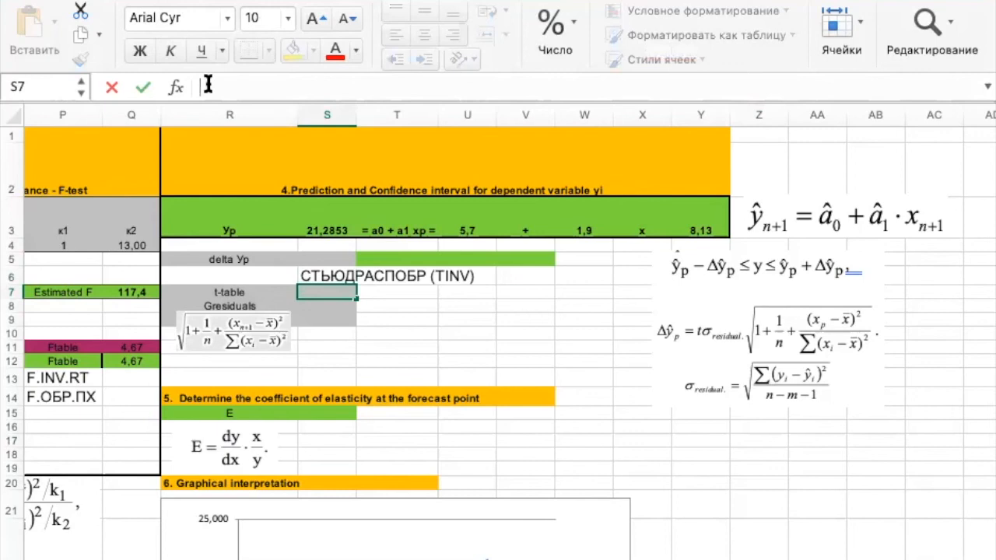
type("=С")
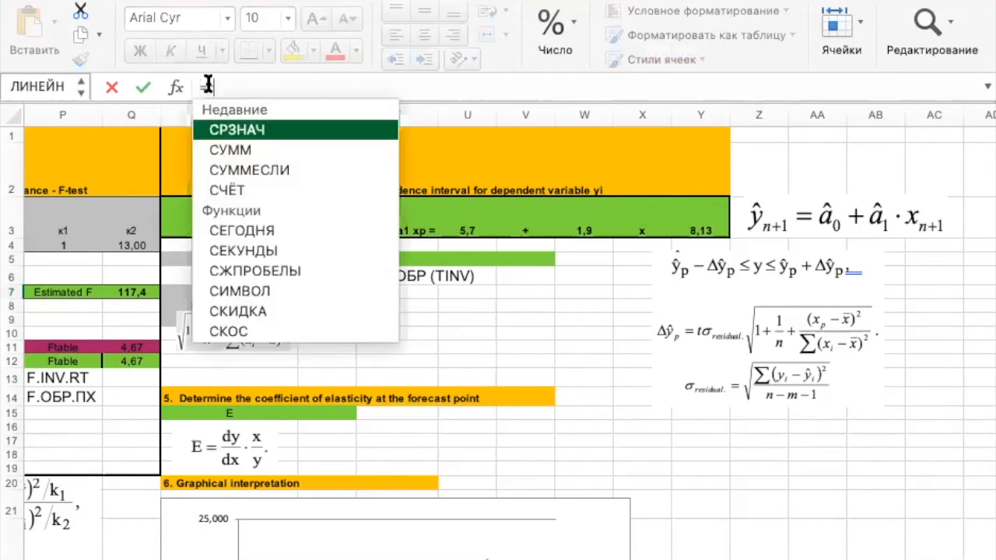
type("ТЬ")
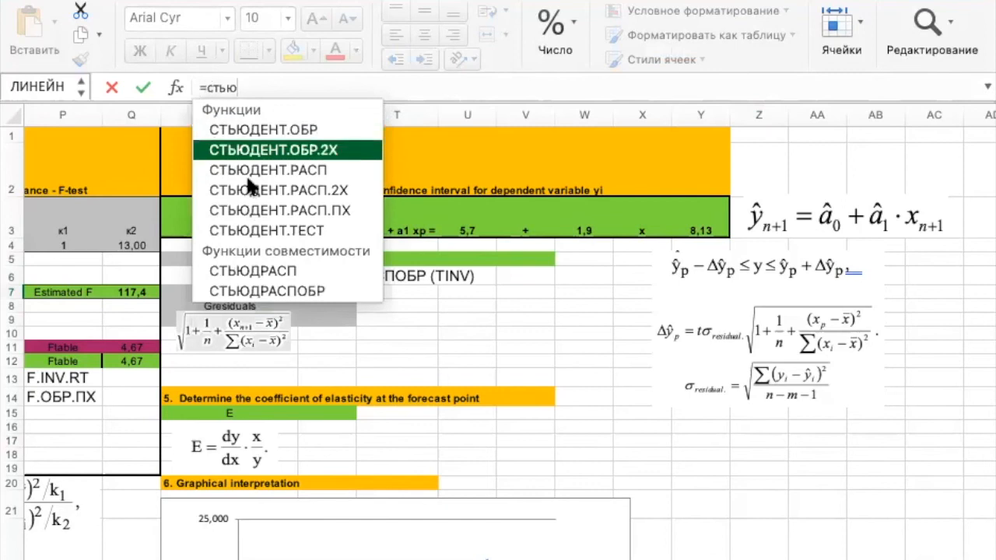
type("ю")
double_click(313, 291)
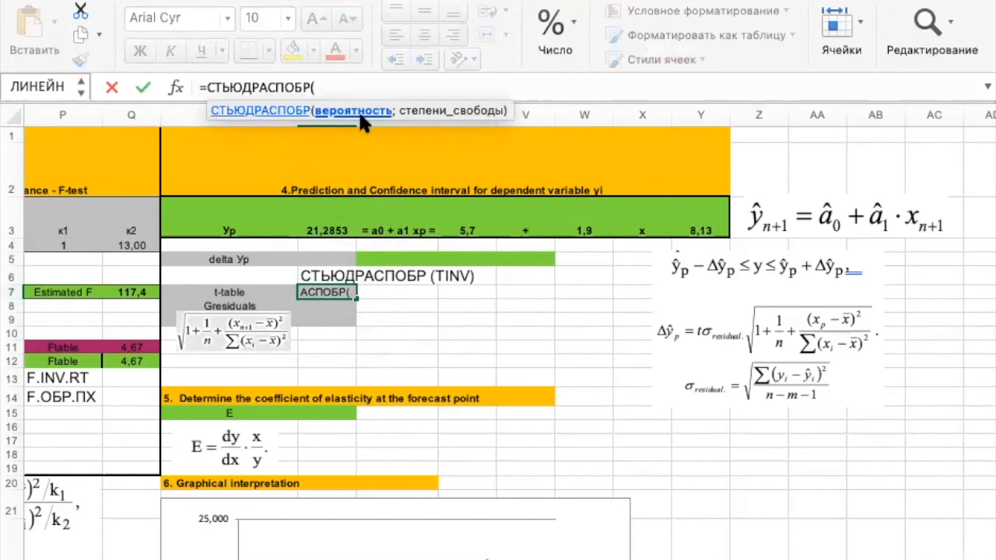
type("0б")
key("BackSpace")
type(",0")
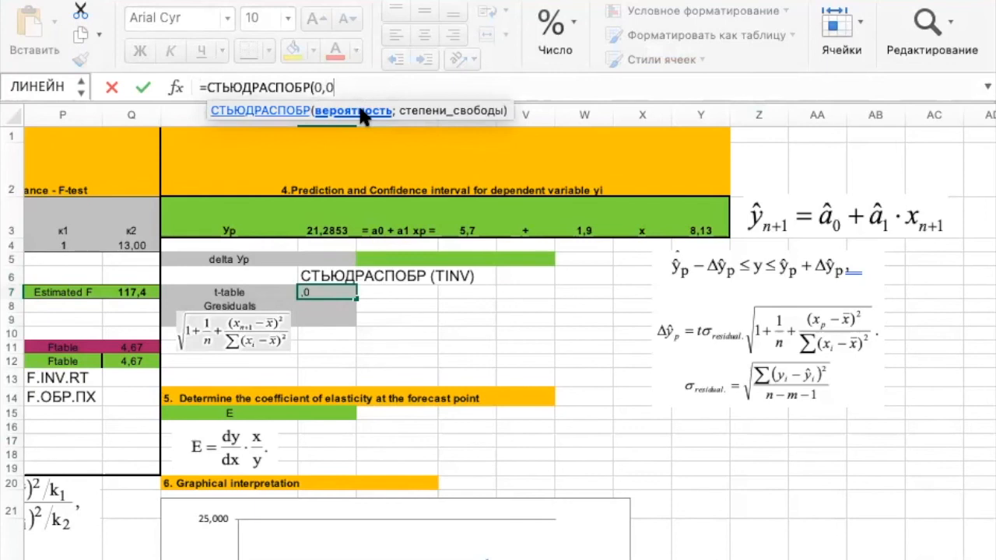
type("5;")
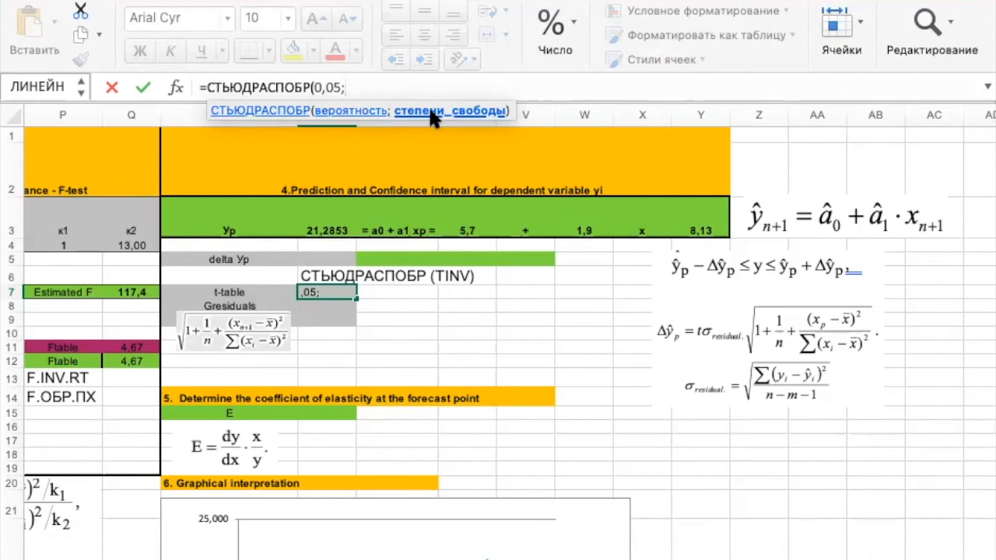
Complete the t-table formula in S7 with degrees of freedom A18-1, giving =СТЬЮДРАСПОБР(0,05;A18-1).
left_click_drag(123, 227, 115, 232)
scroll(117, 233, "left", 15)
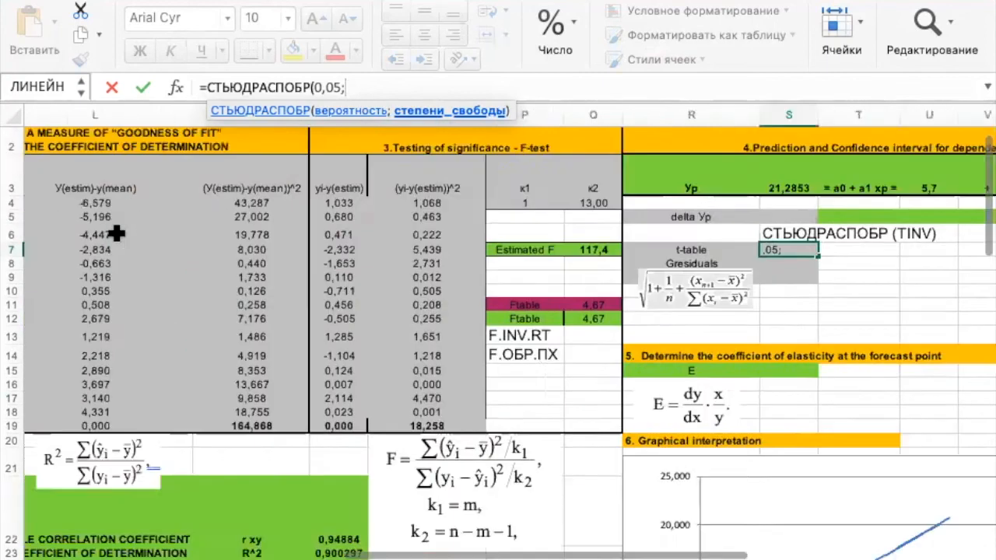
left_click(54, 405)
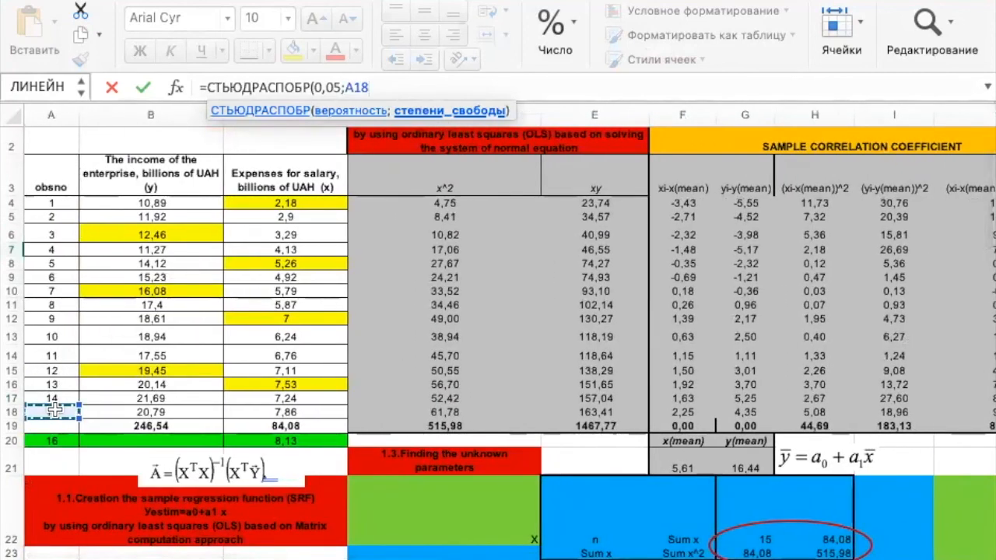
type("-")
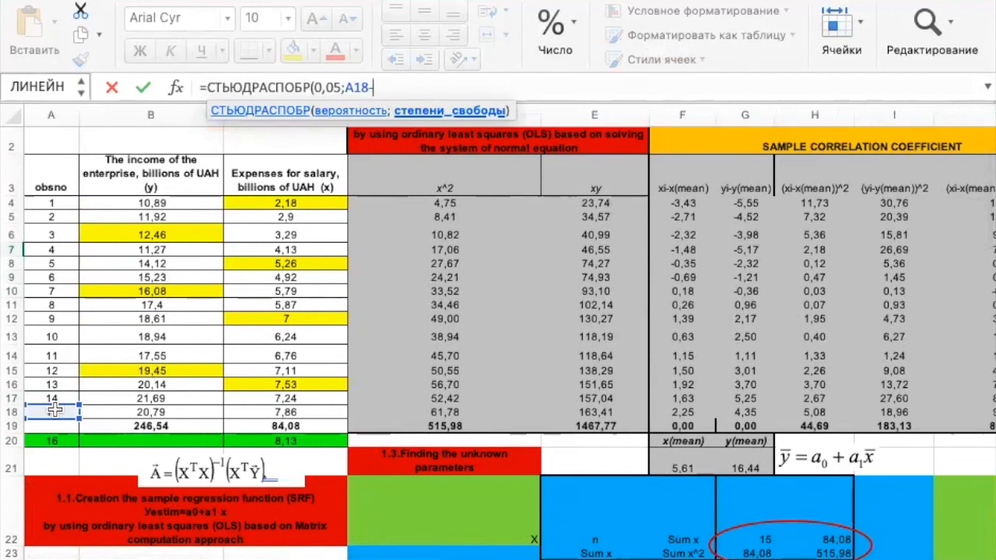
type("1")
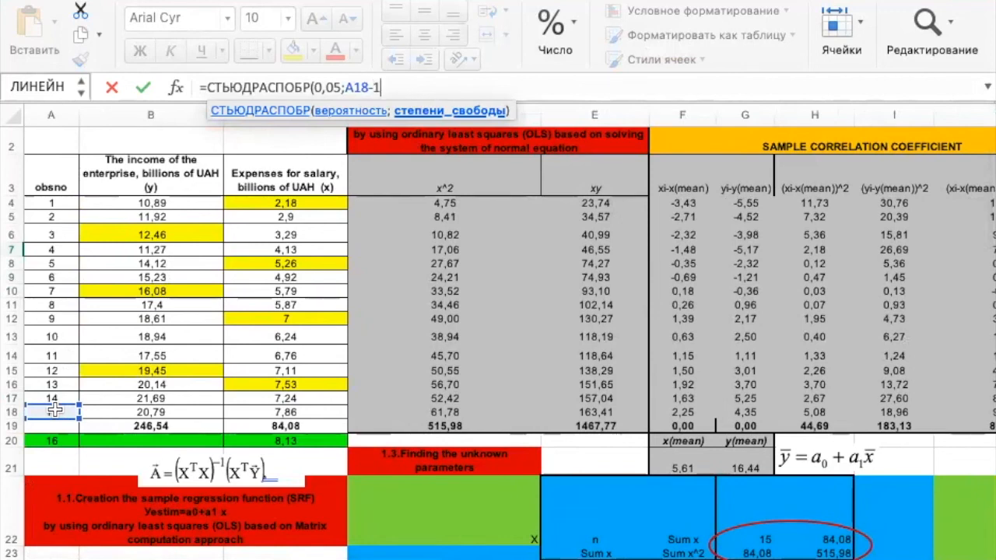
type(")")
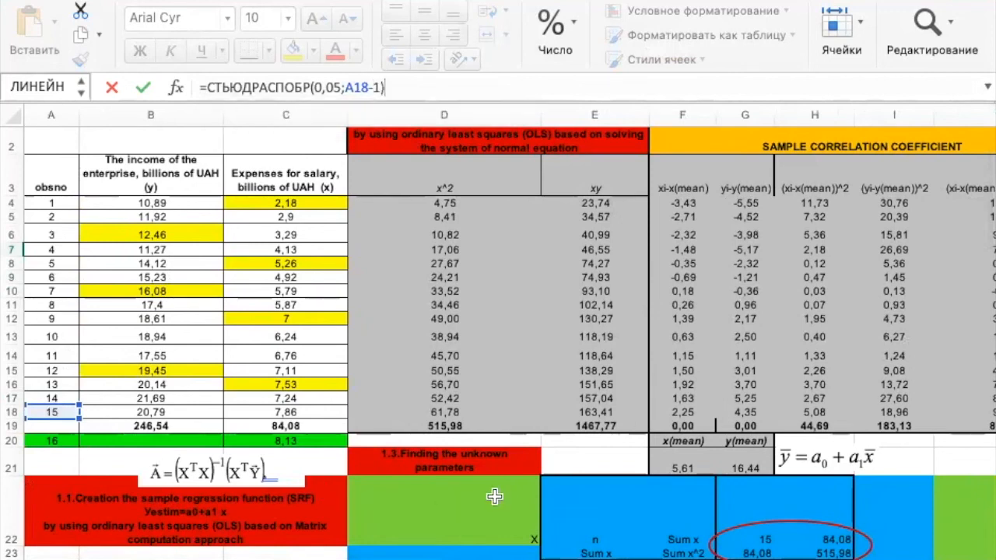
scroll(667, 307, "right", 10)
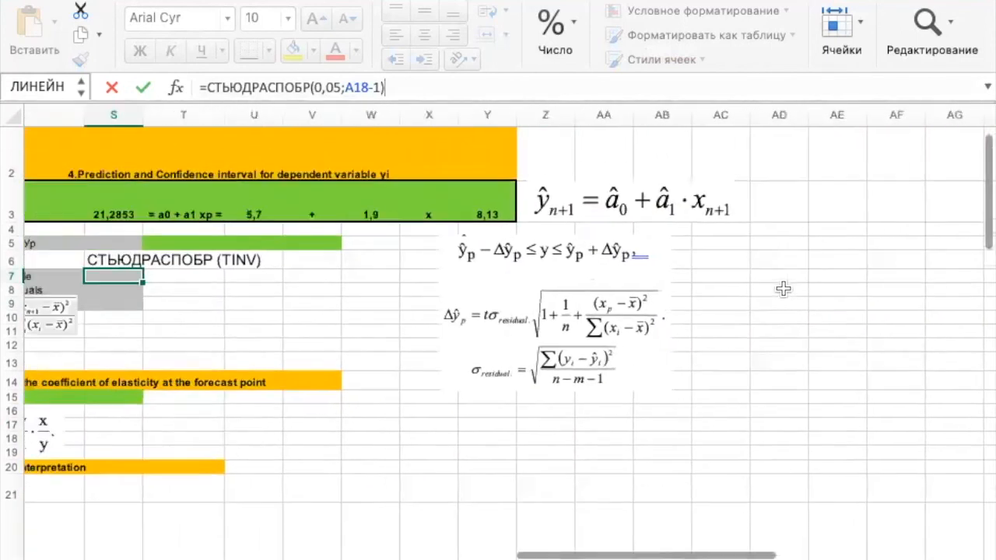
scroll(529, 304, "left", 4)
scroll(528, 304, "down", 1)
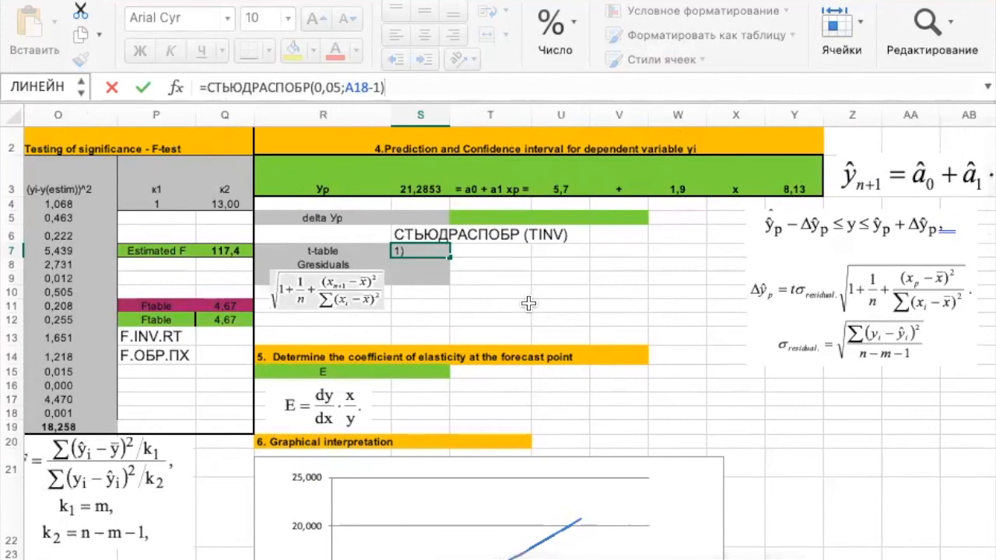
key("Return")
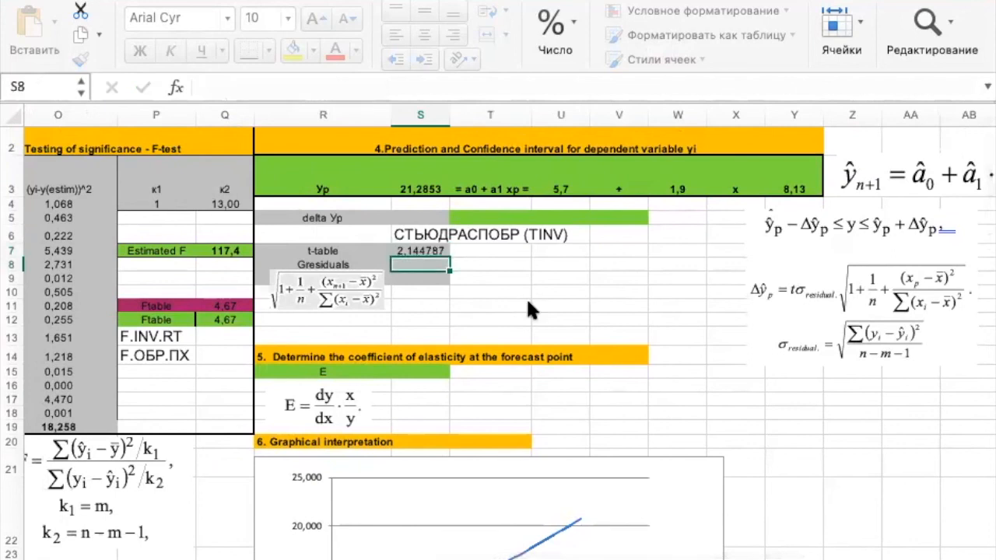
Reduce the t-table value in S7 to two decimal places.
left_click(439, 250)
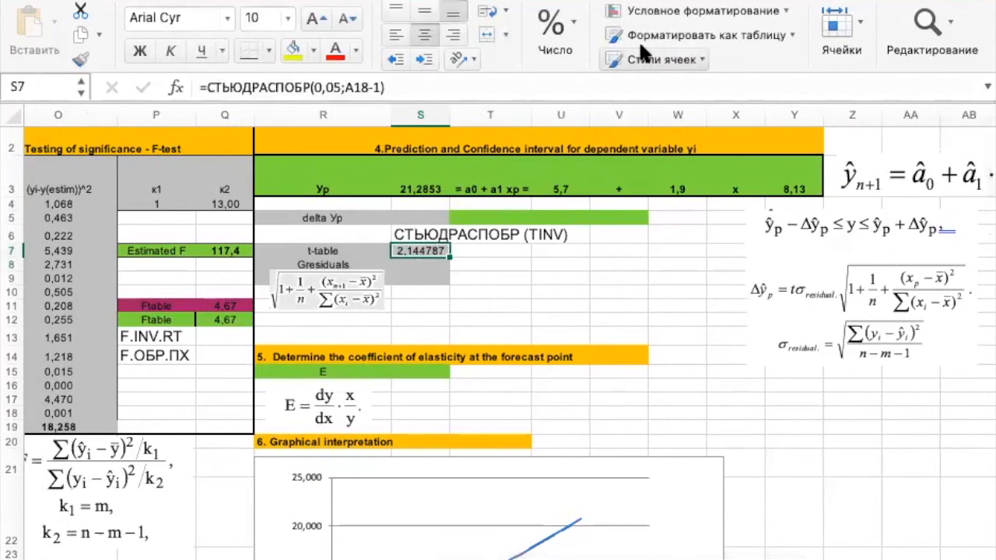
left_click(551, 25)
left_click(625, 123)
left_click(625, 123)
left_click(625, 123)
left_click(625, 123)
left_click(502, 252)
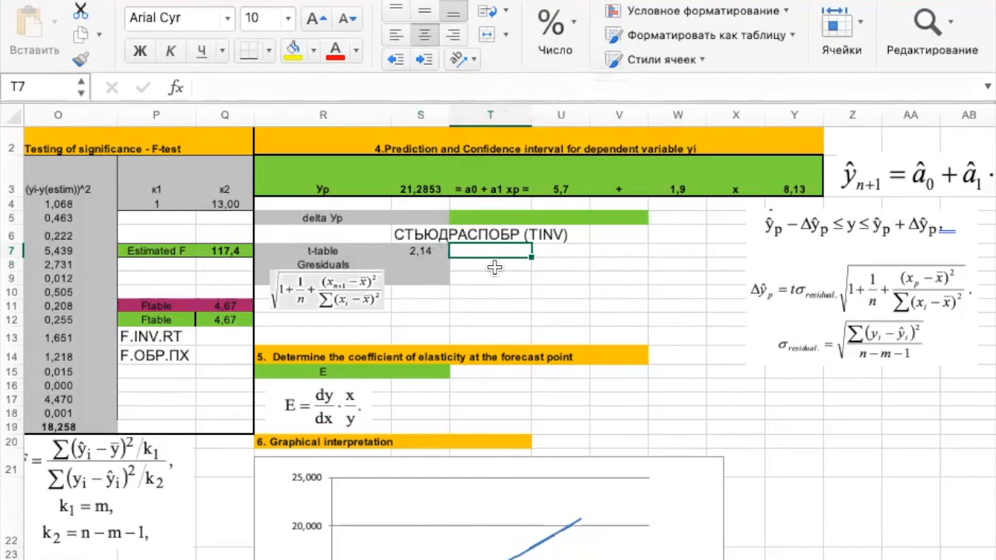
Check the squared-residual sum in O19 against the residual sigma formula and begin the Gresiduals formula in S8 with the square root function КОРЕНЬ.
left_click(414, 263)
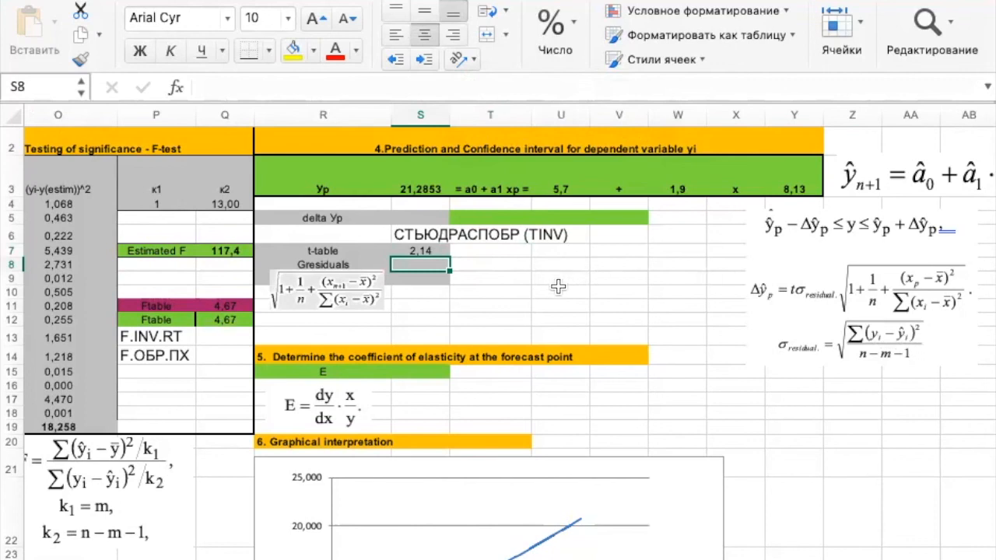
scroll(319, 319, "left", 5)
scroll(319, 319, "left", 3)
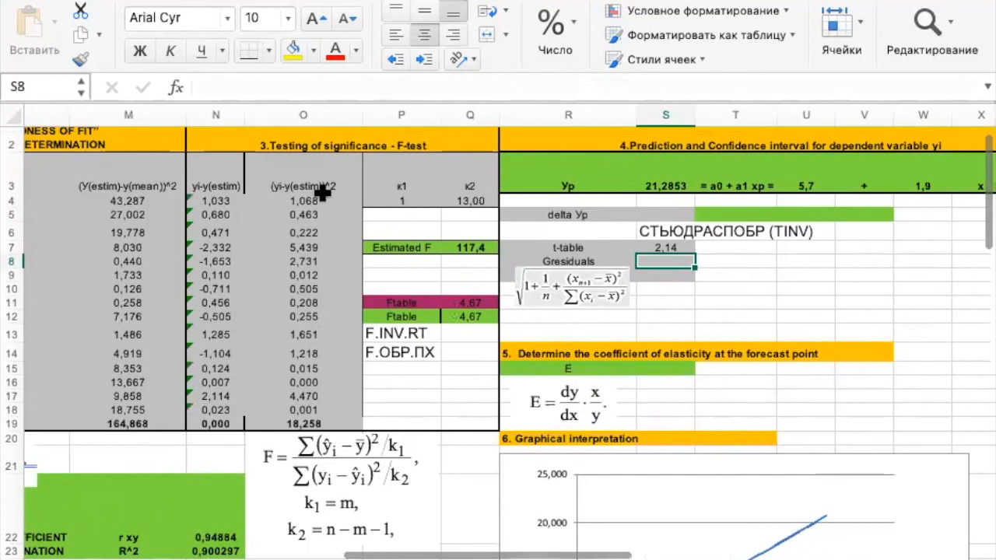
left_click(310, 430)
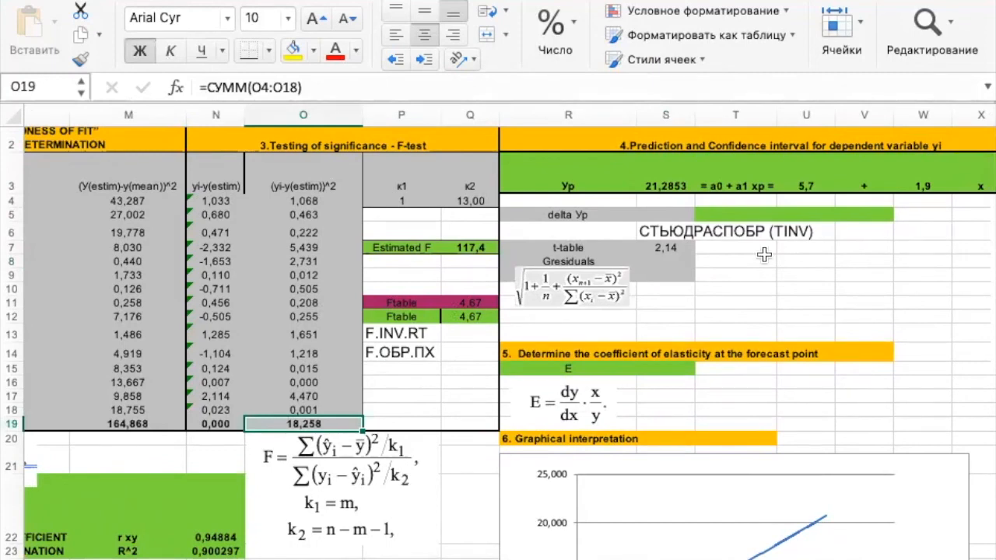
scroll(823, 291, "right", 5)
scroll(823, 291, "right", 3)
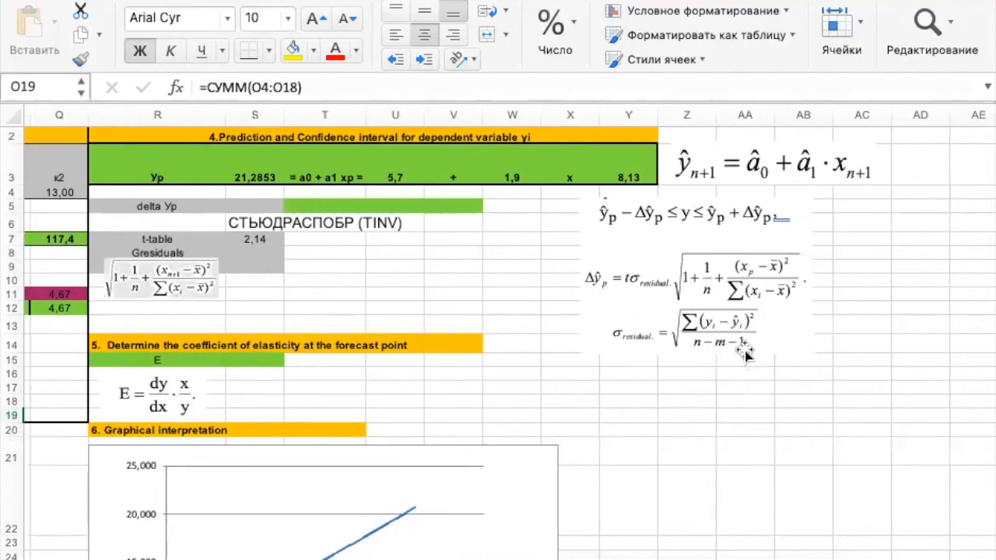
left_click(259, 254)
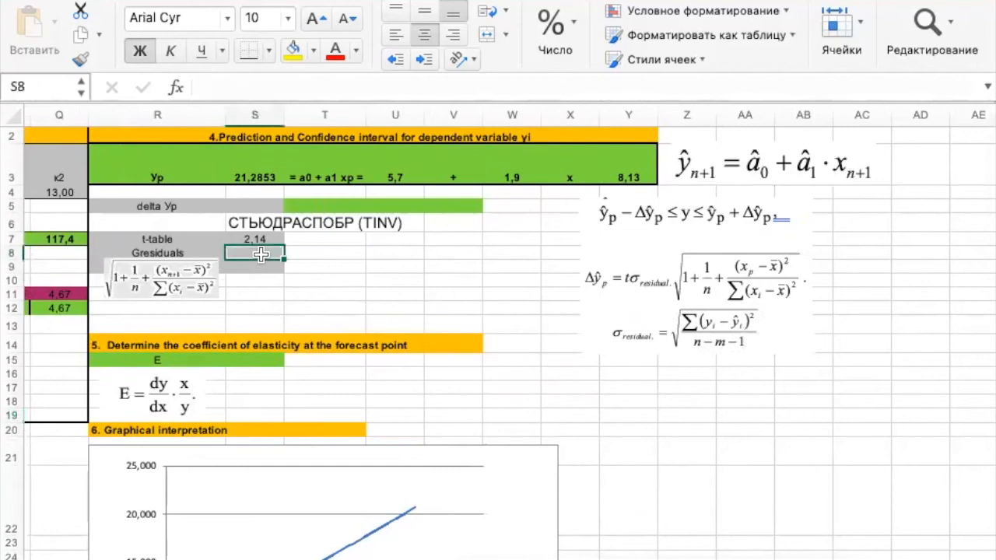
type("=")
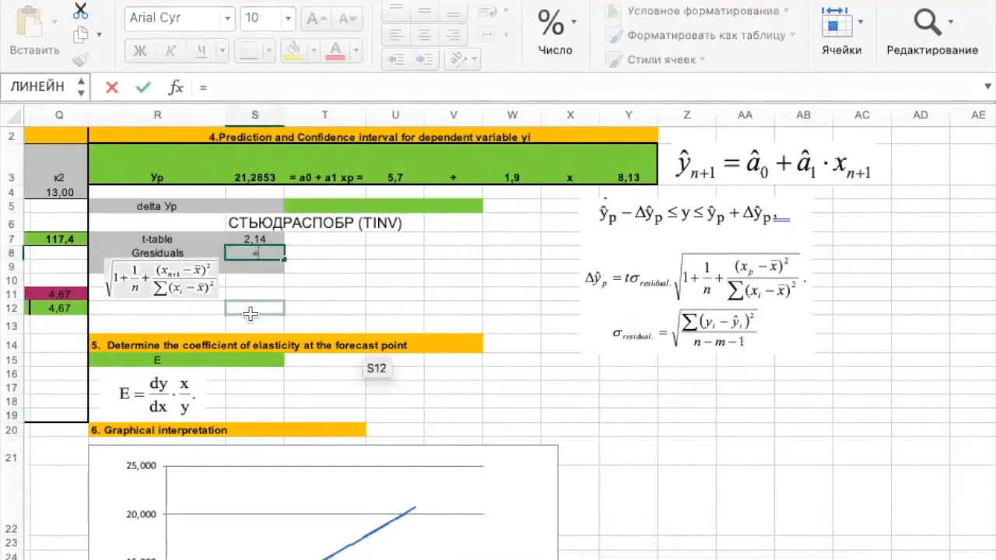
type("rjht")
key("BackSpace")
key("BackSpace")
type("rjhкор")
double_click(250, 291)
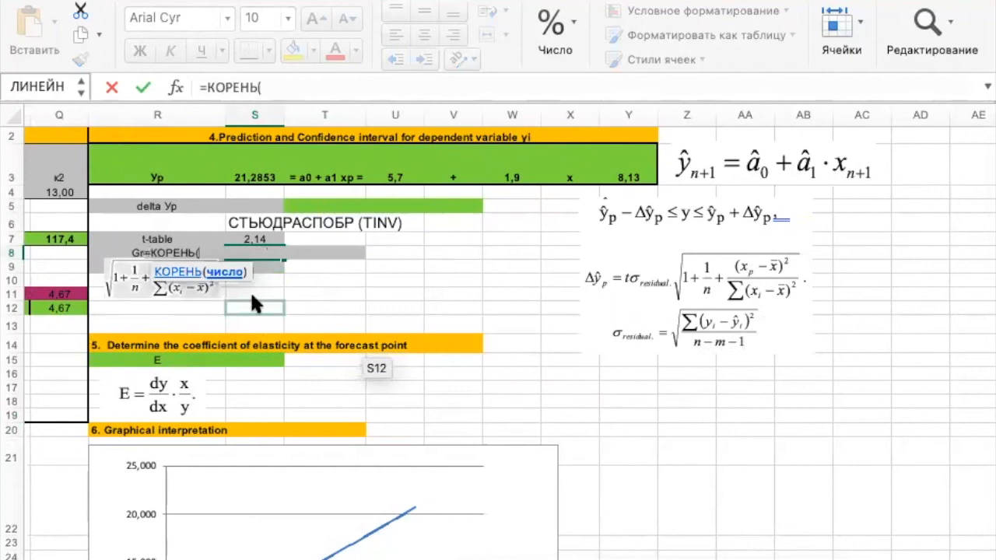
Complete the Gresiduals formula in S8 by dividing the squared-residual sum O19 by k2 in Q4 under the root.
scroll(233, 308, "left", 3)
scroll(233, 307, "down", 2)
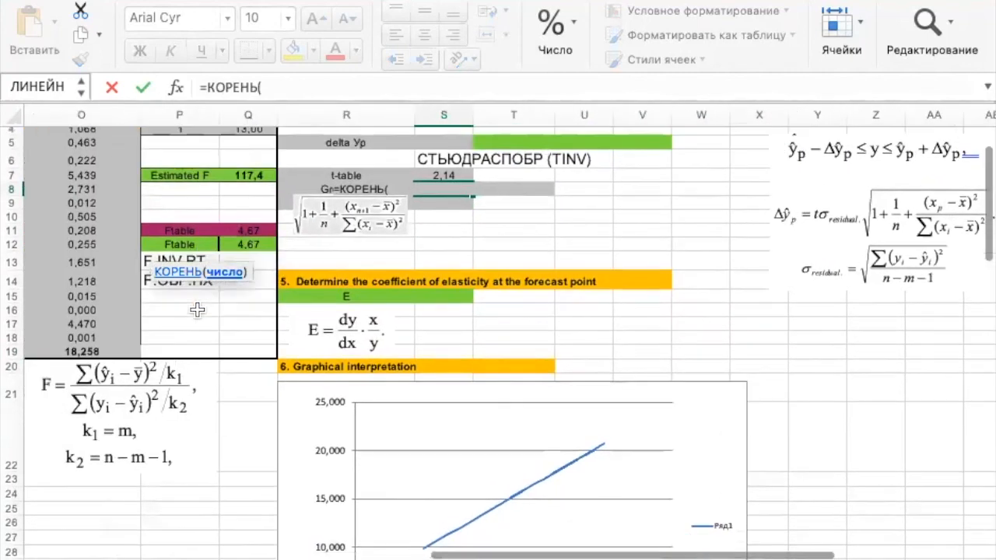
left_click(95, 354)
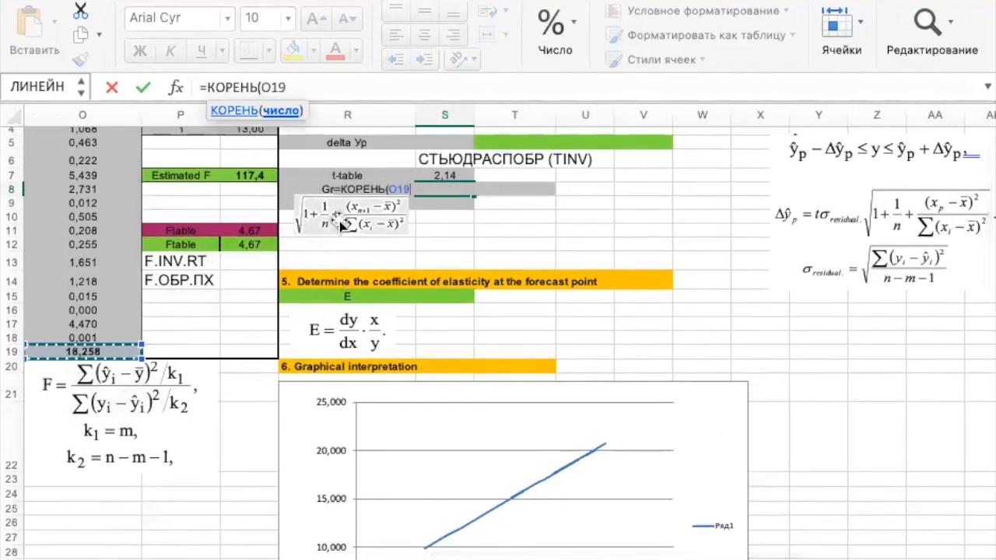
type(",")
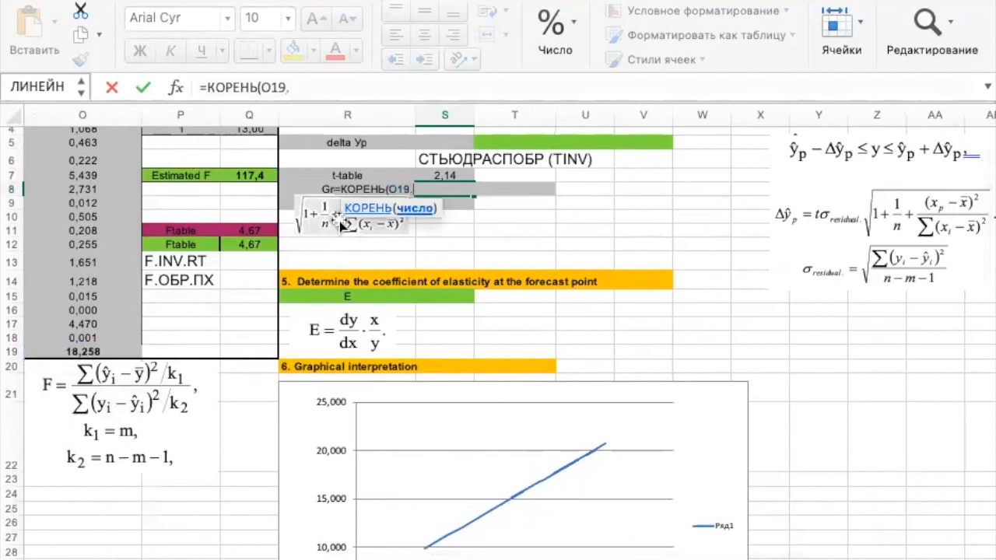
key("BackSpace")
type("/")
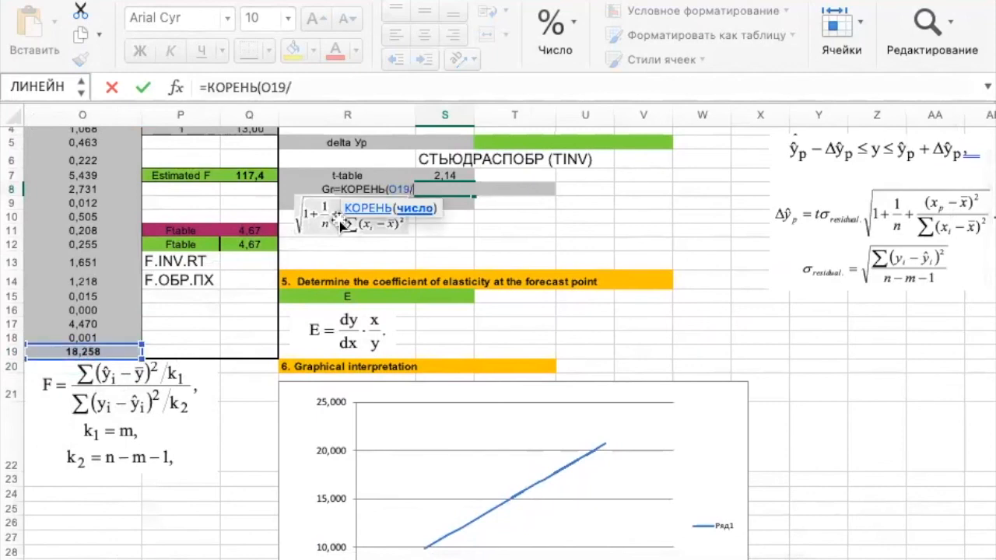
scroll(257, 222, "up", 2)
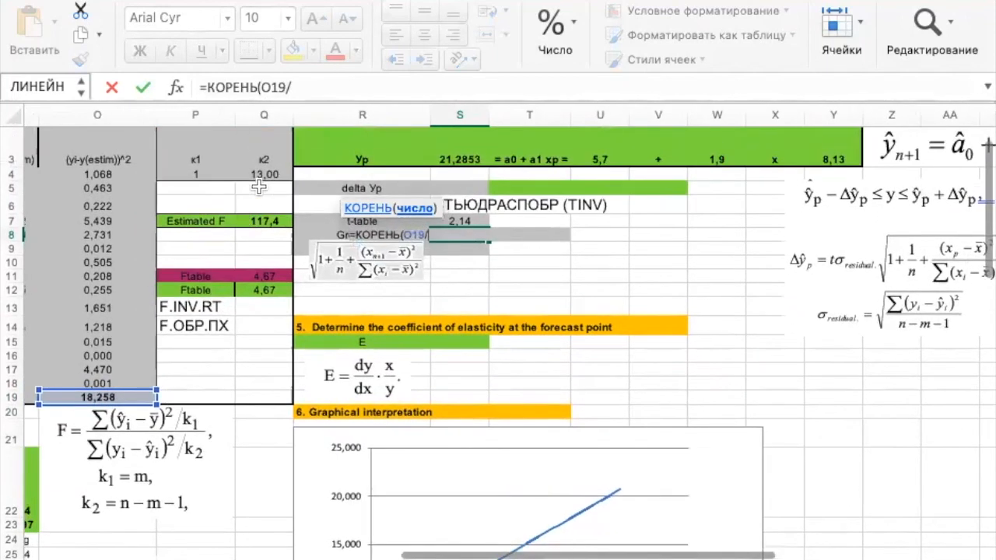
left_click(265, 175)
key("Return")
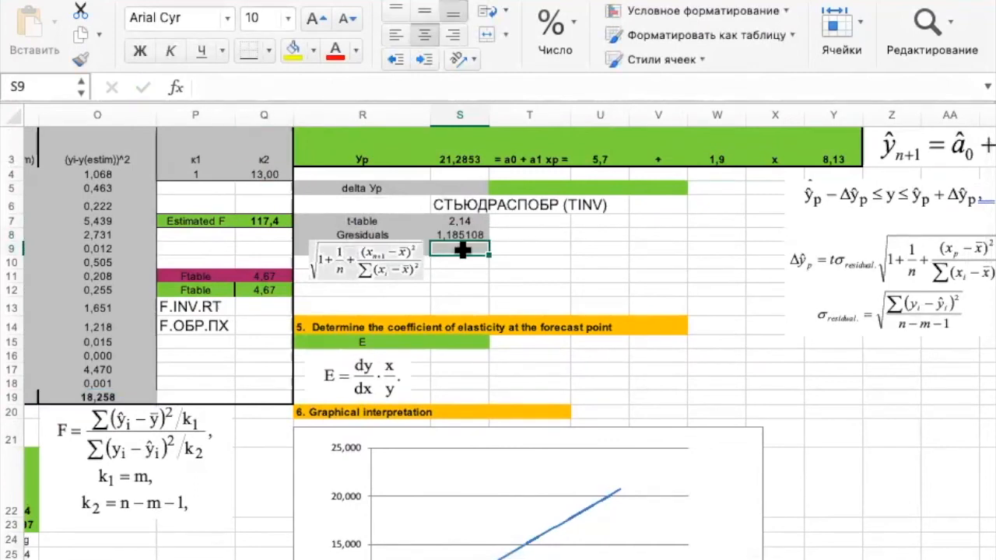
Begin the square root term in S9 with КОРЕНЬ, entering 1+1/A18+ with the observation count in A18 as n.
scroll(671, 263, "right", 2)
scroll(671, 263, "up", 1)
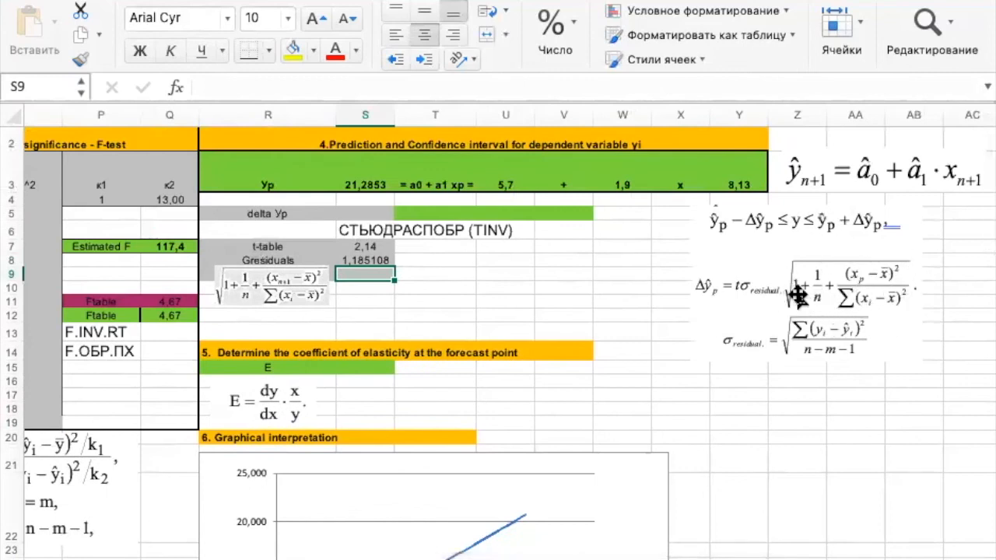
type("=к")
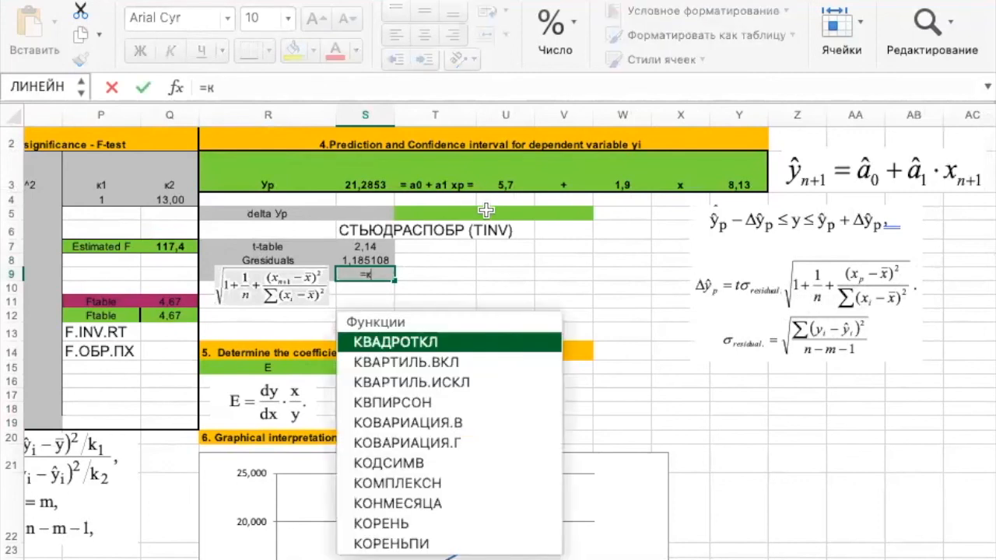
type("орен")
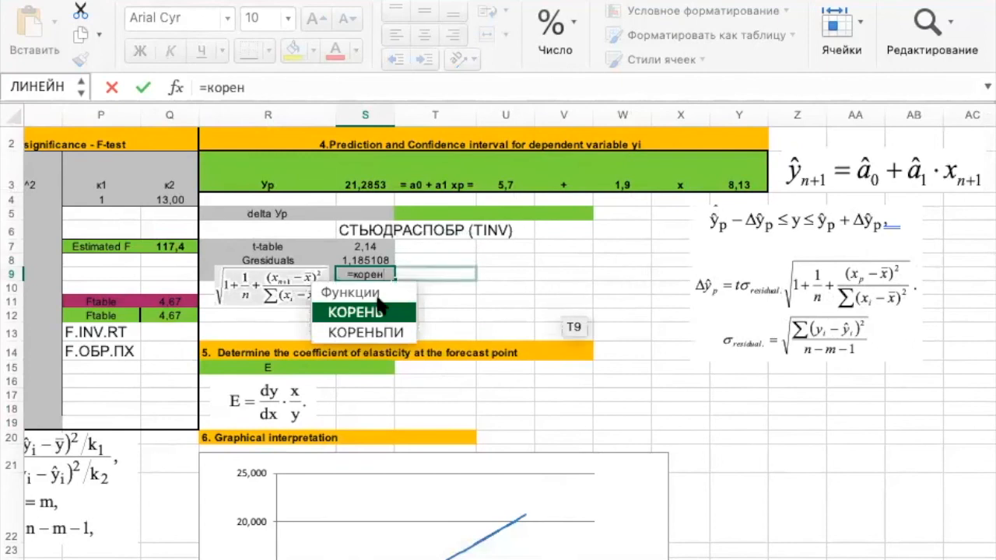
double_click(343, 312)
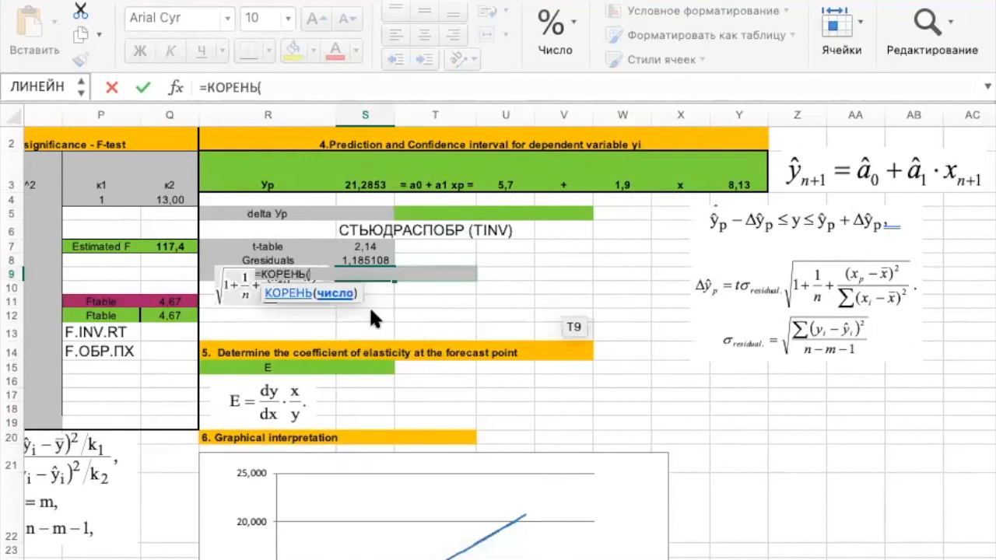
type("1+1/")
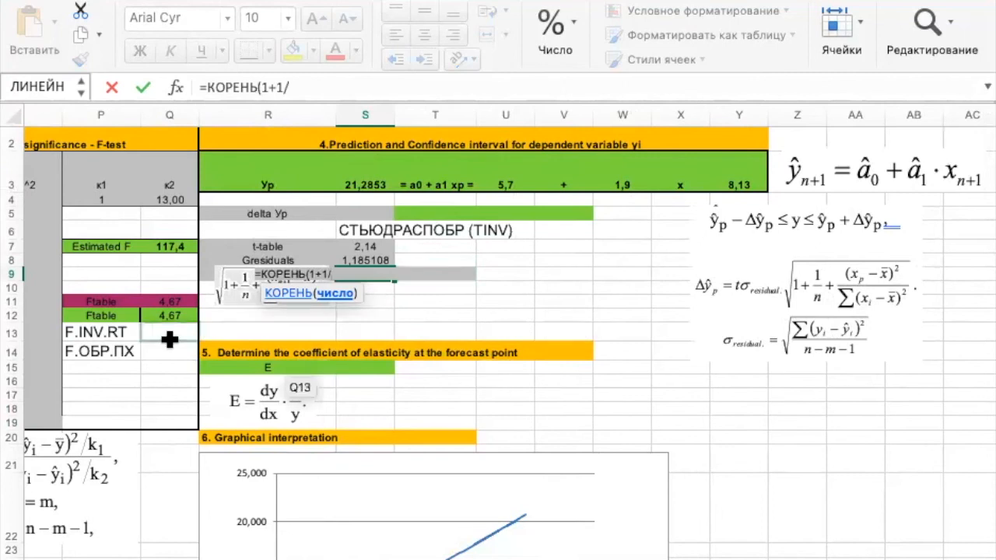
scroll(200, 338, "left", 10)
scroll(170, 339, "left", 5)
scroll(170, 340, "down", 1)
left_click(51, 307)
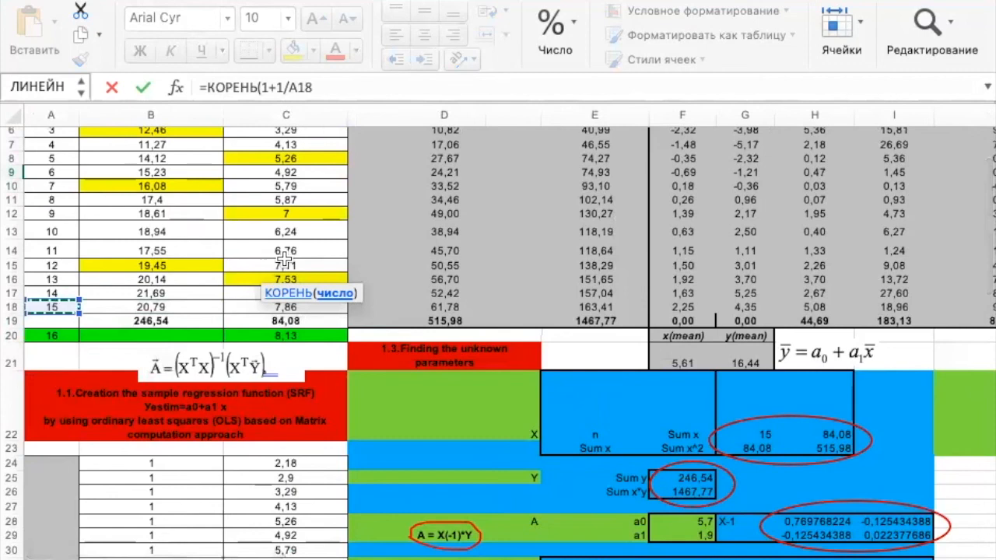
type("+")
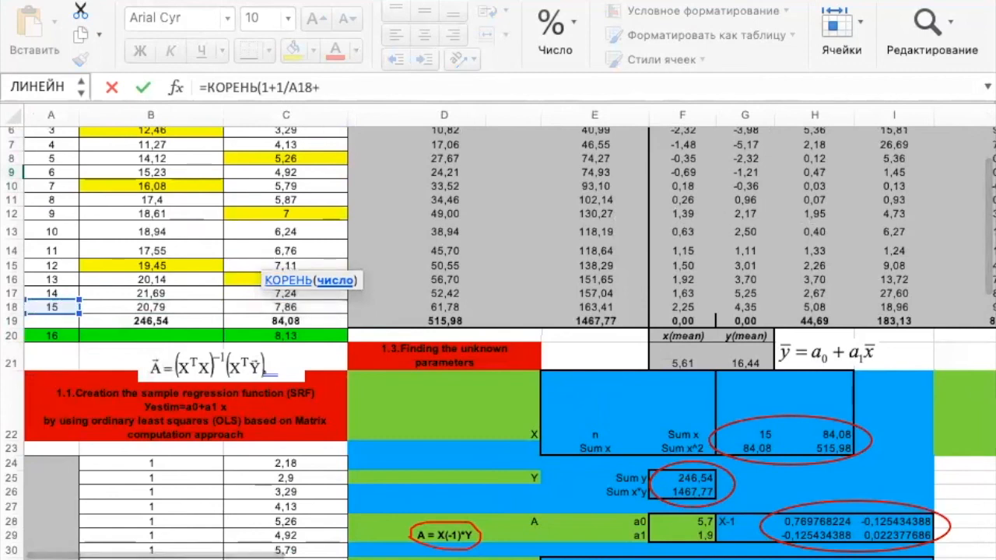
Add the squared difference between the forecast x in Y3 and the x mean in F21, (Y3-F21)^2, to the S9 formula.
scroll(827, 242, "right", 15)
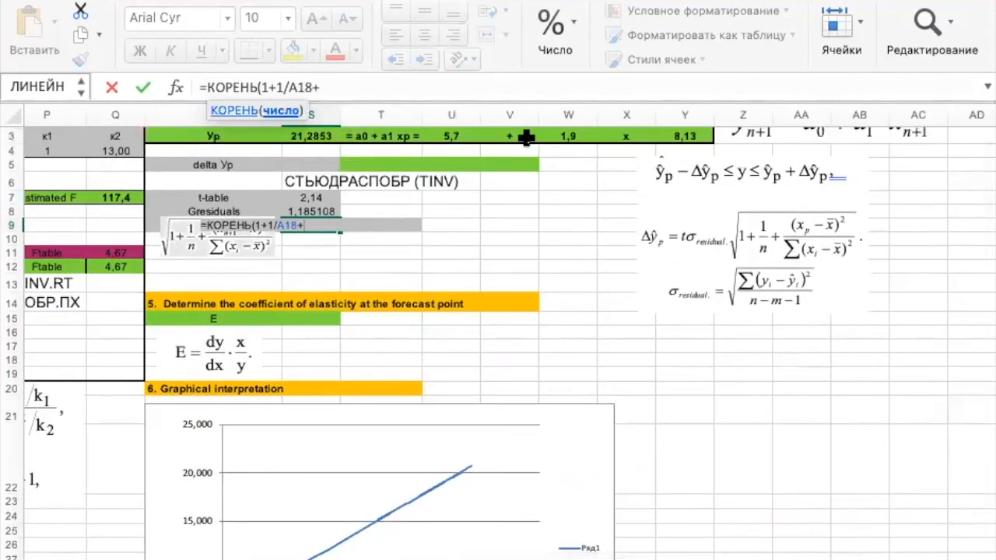
type("(")
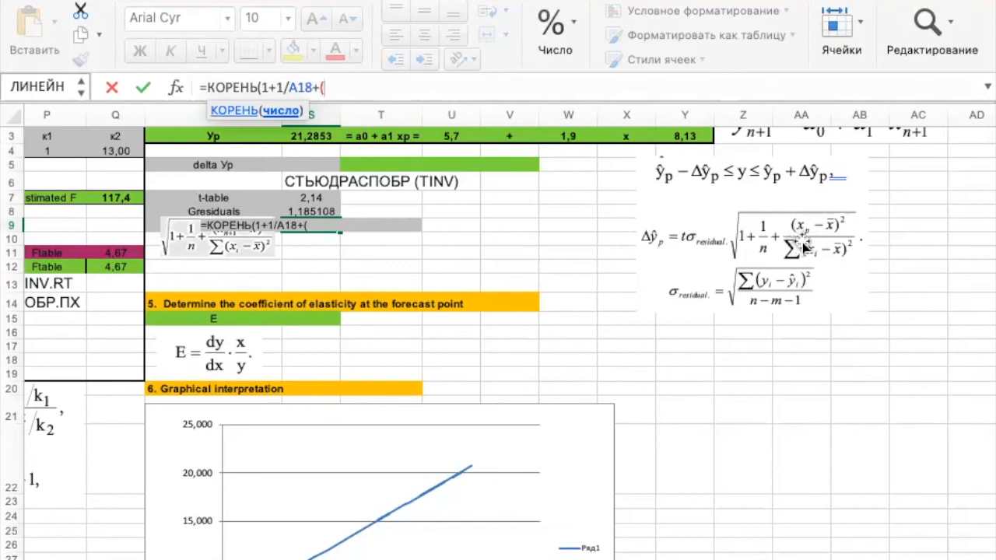
left_click(696, 136)
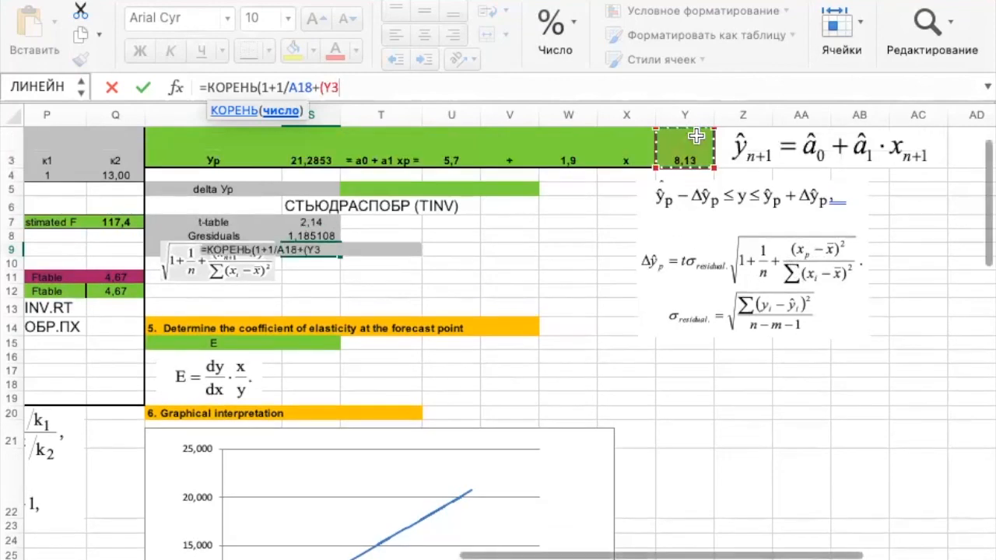
type("-")
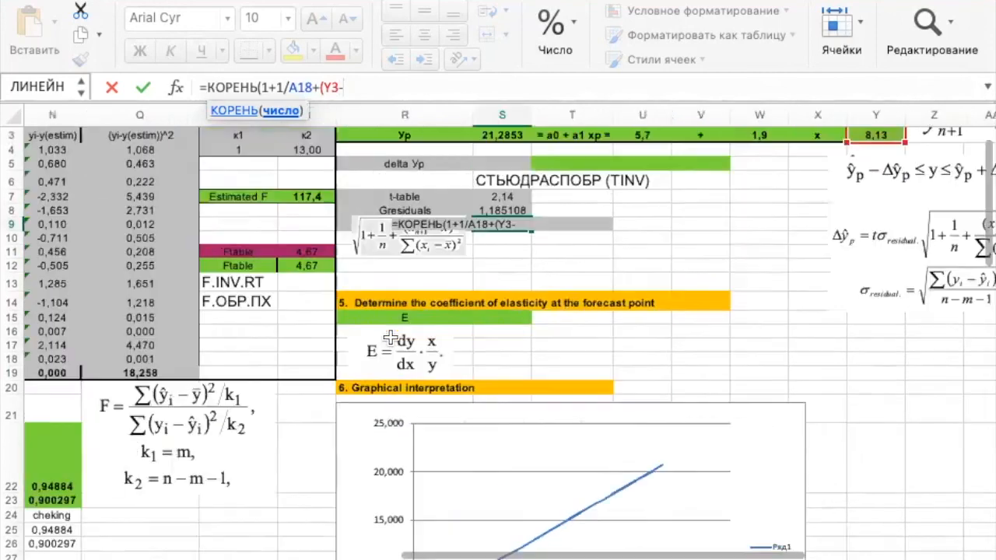
scroll(387, 425, "left", 10)
left_click(375, 412)
type(")")
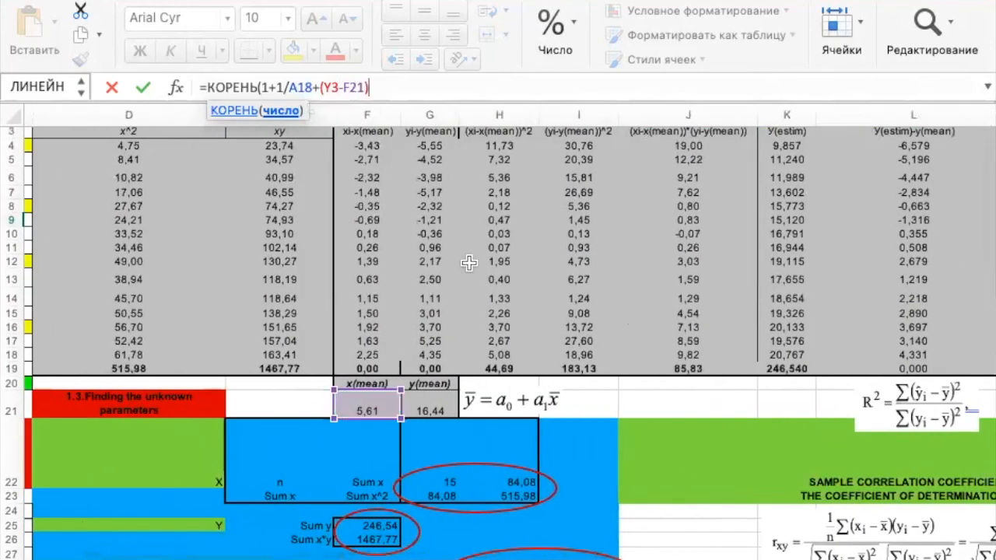
type("^2")
Enclose the squared difference in S9 in its own parentheses and open an extra parenthesis right after КОРЕНЬ.
scroll(664, 254, "right", 15)
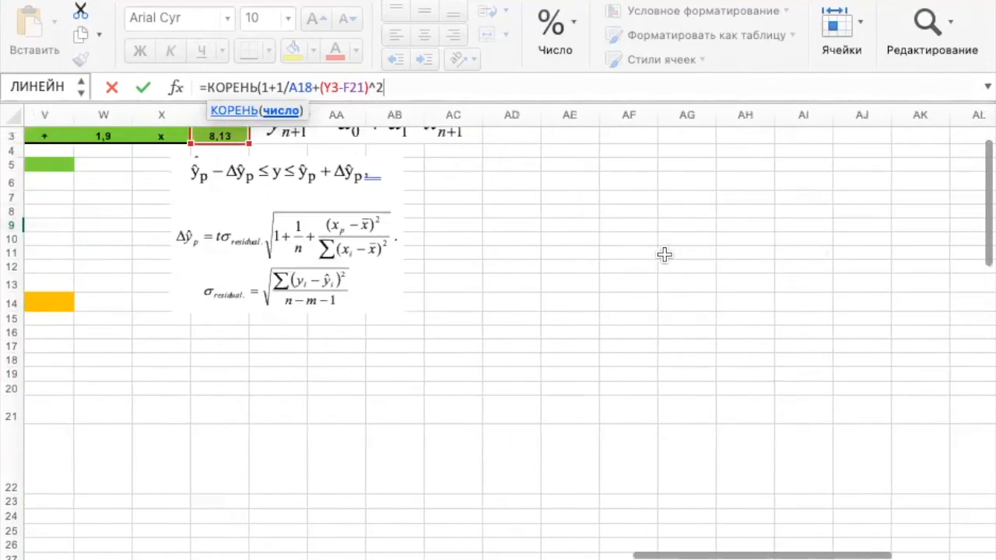
scroll(410, 289, "left", 10)
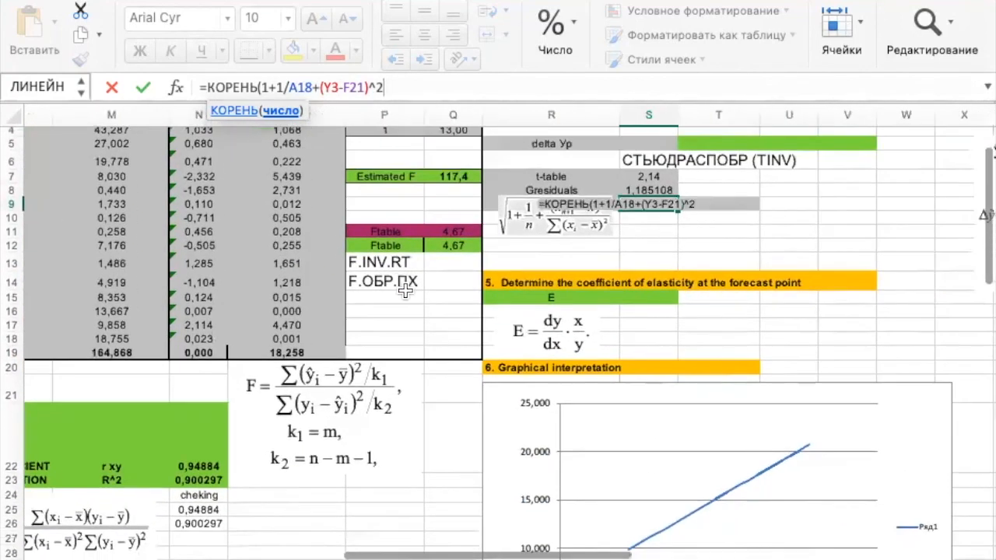
scroll(652, 263, "right", 5)
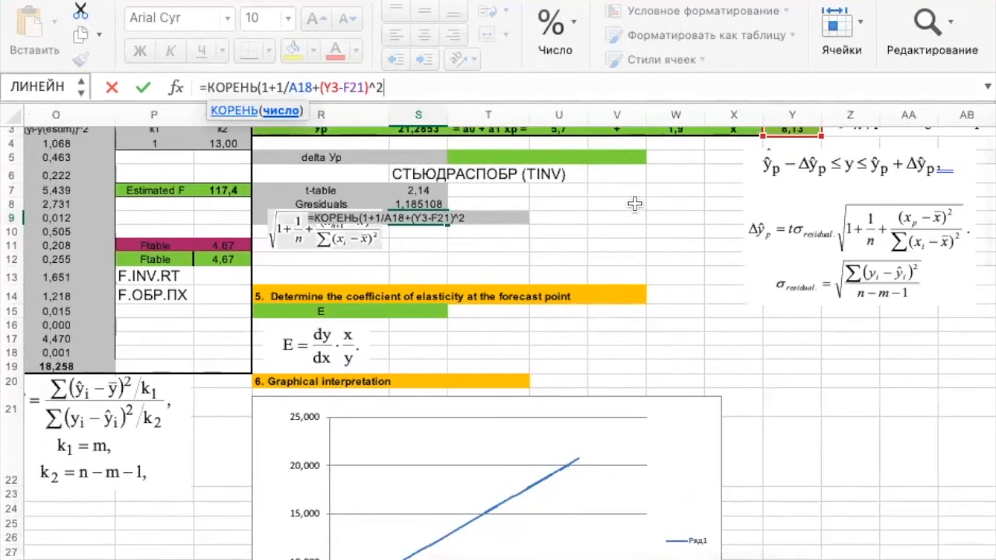
type(")")
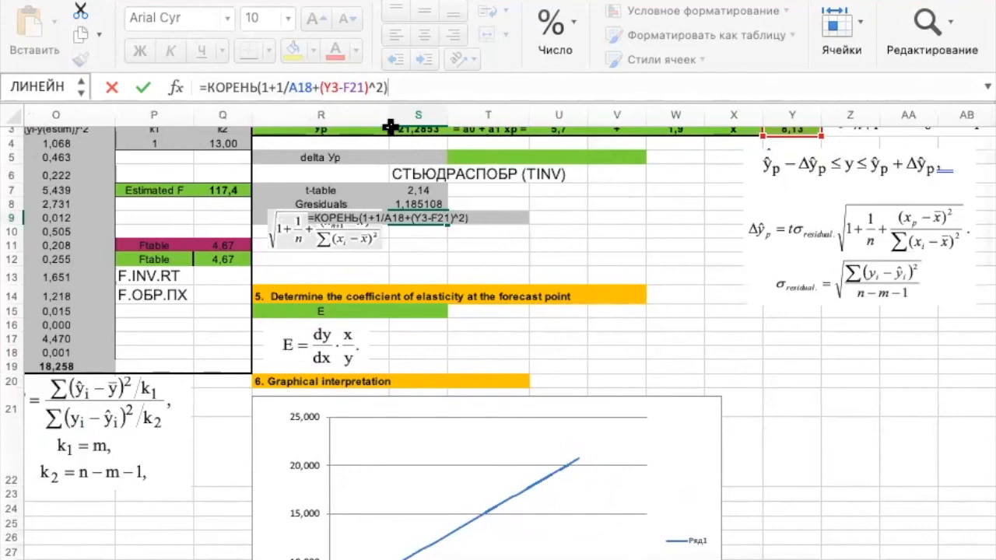
left_click(323, 88)
type("(")
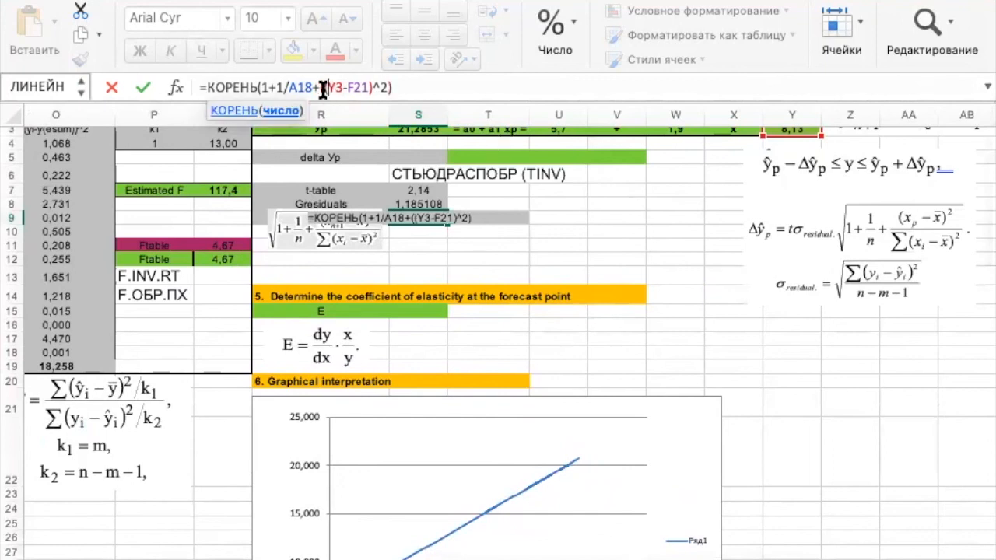
left_click(259, 87)
type("(")
left_click(405, 87)
type("+")
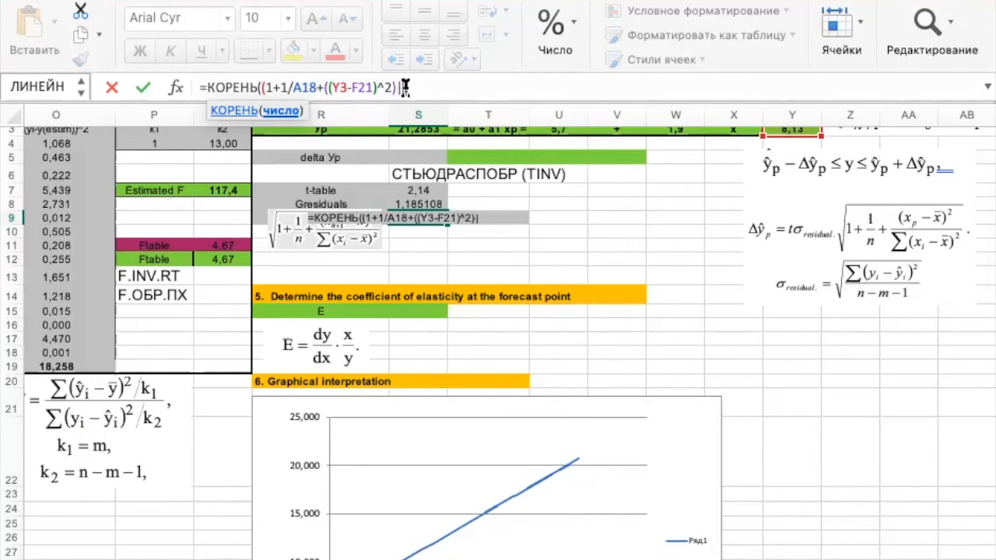
Divide the squared difference by H19 and close the S9 formula as =КОРЕНЬ((1+1/A18+((Y3-F21)^2)/H19)).
type("?")
key("BackSpace")
type("/")
scroll(177, 290, "left", 10)
scroll(177, 290, "left", 5)
scroll(372, 267, "up", 4)
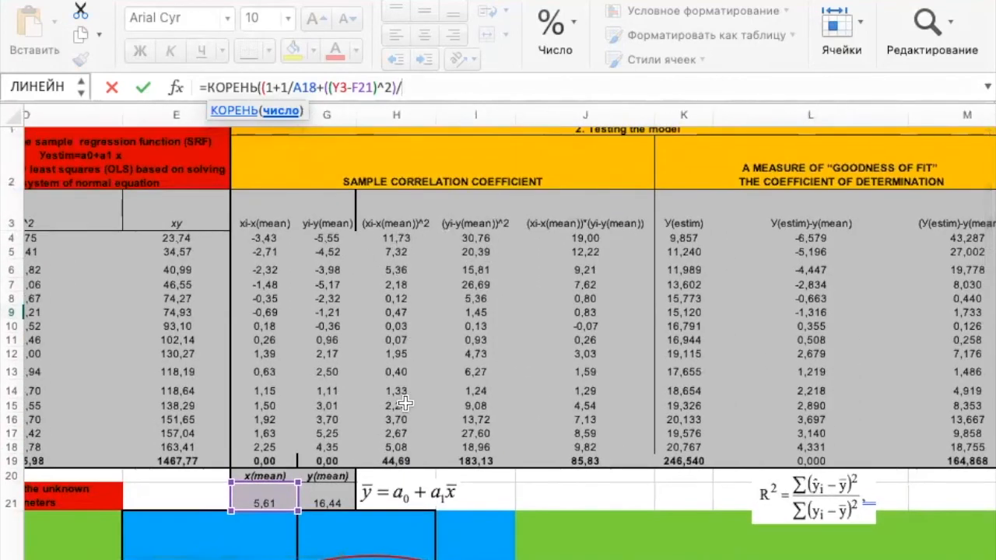
left_click(401, 461)
type("))")
key("Return")
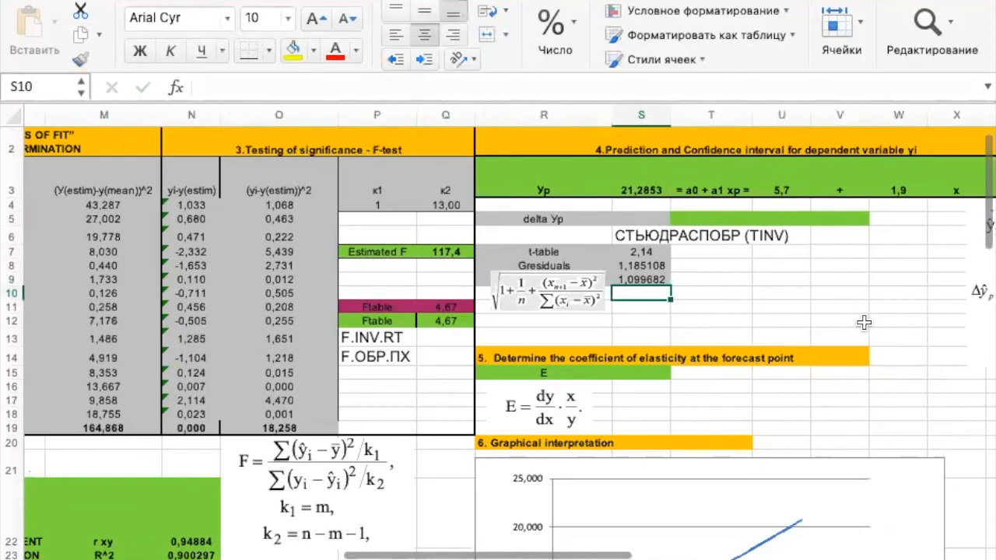
scroll(732, 282, "right", 5)
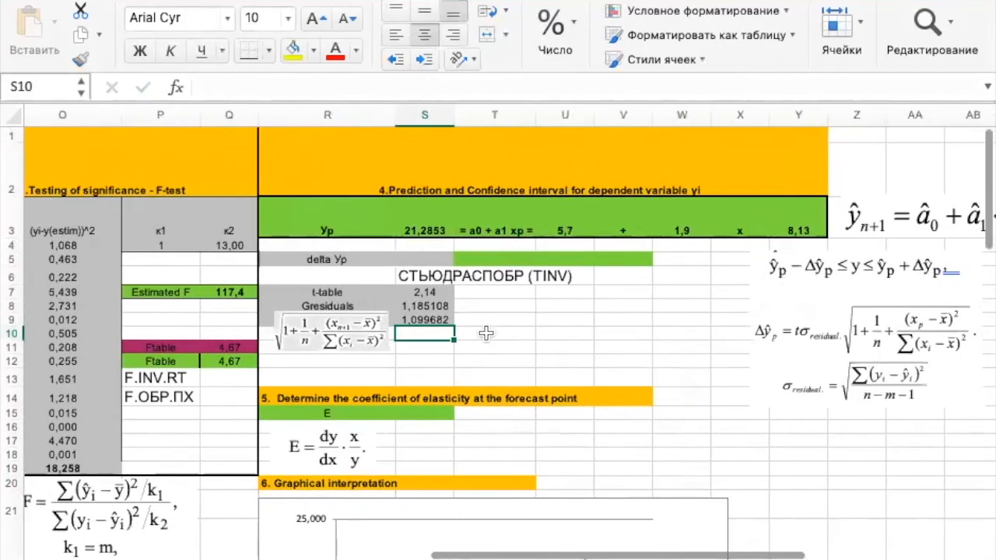
left_click(448, 319)
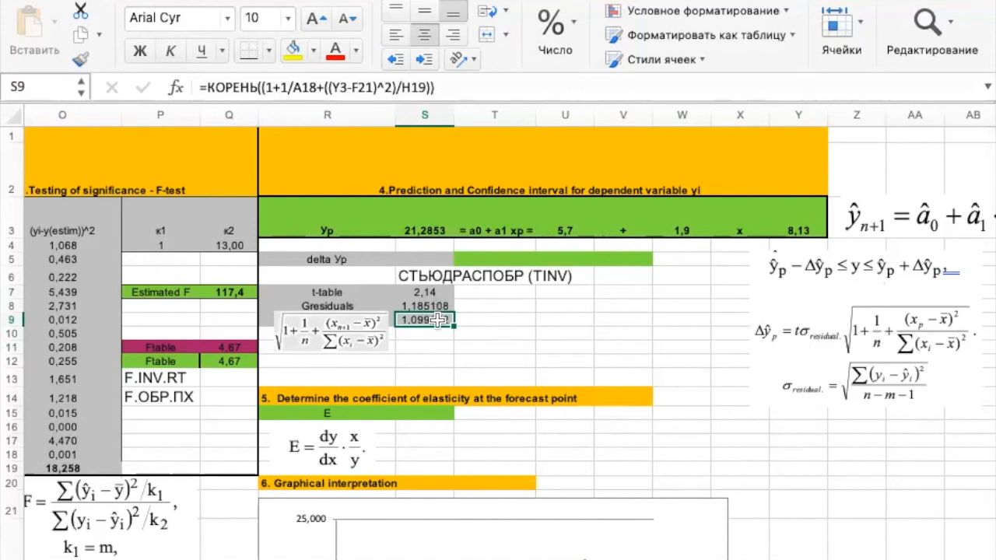
Calculate delta Yp in S5 as the product of the t-table value, Gresiduals and the square root term, =S7*S8*S9.
left_click(427, 259)
type("=")
left_click(426, 291)
type("*")
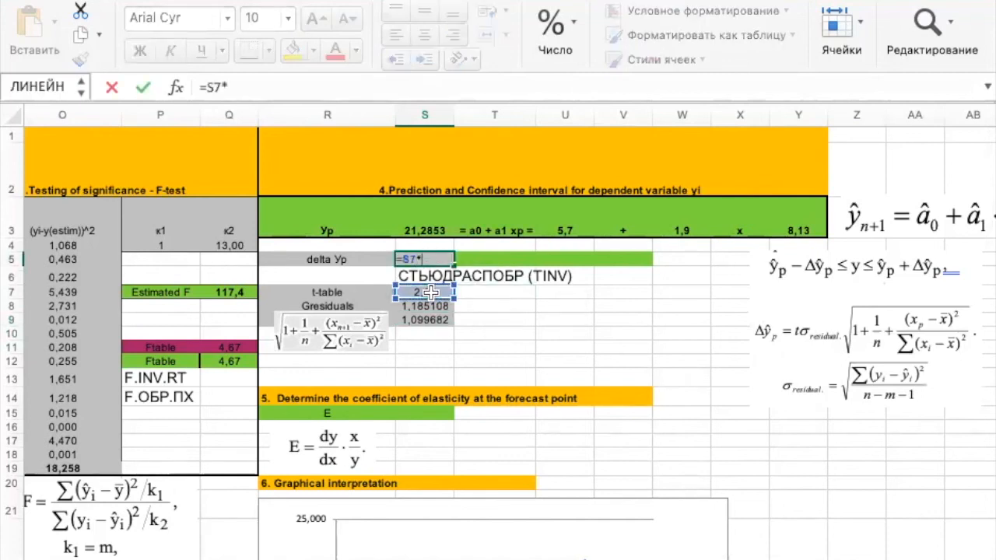
left_click(438, 307)
type("*")
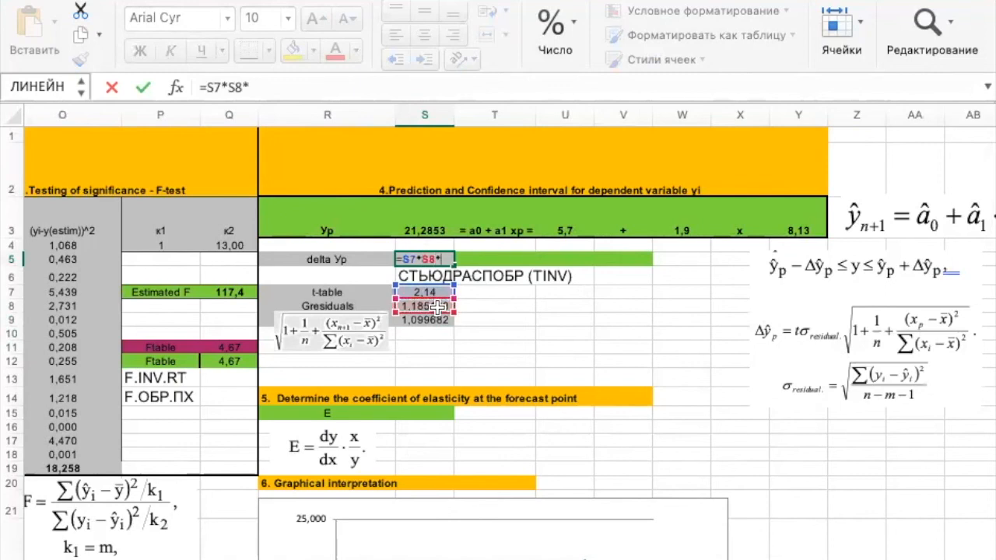
left_click(434, 320)
key("Return")
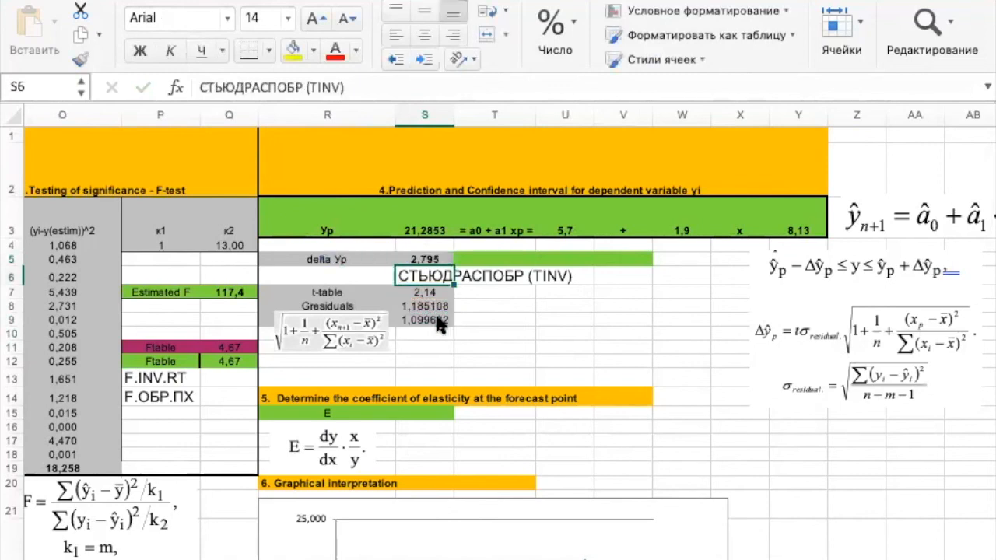
Link U5, the middle cell of the confidence interval, to the forecast Yp in S3.
left_click(565, 259)
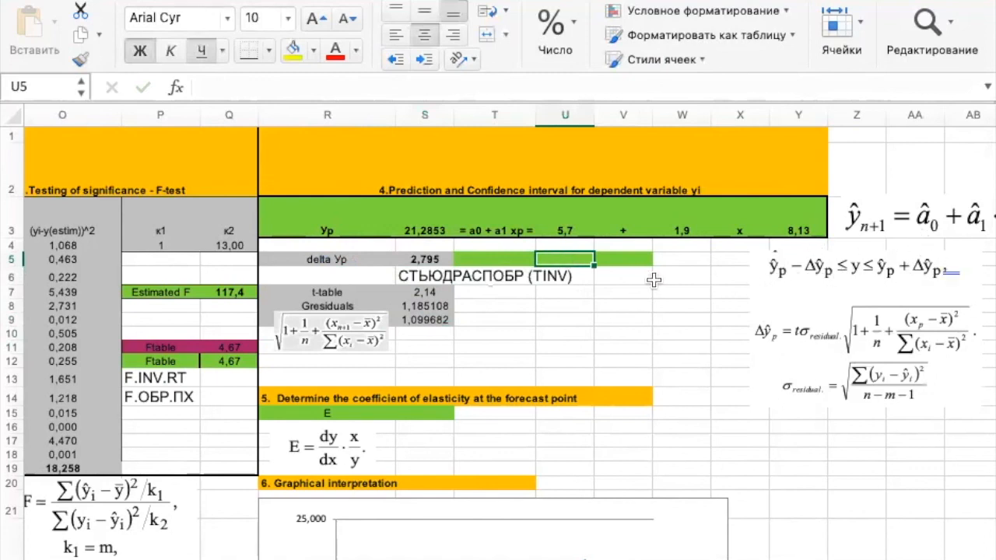
type("=")
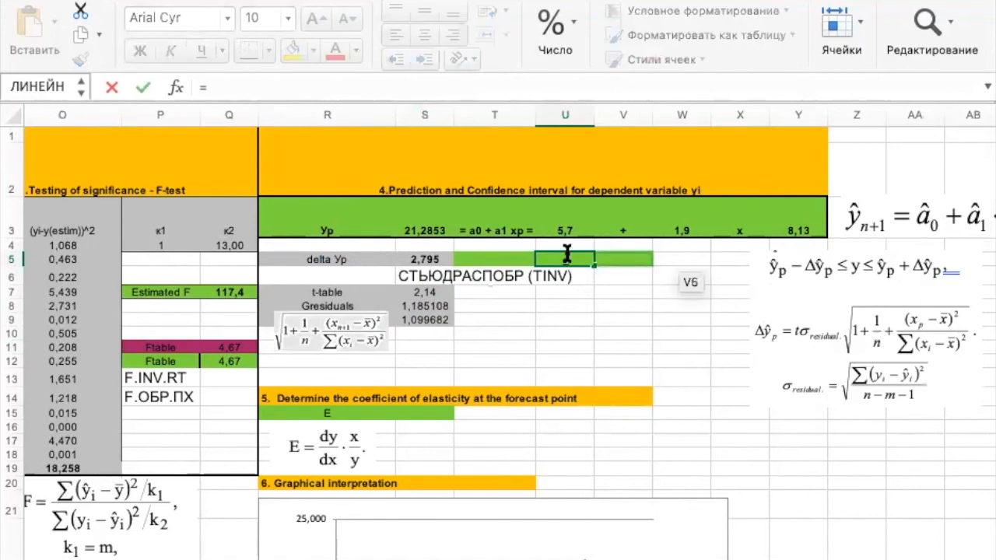
left_click(430, 221)
key("Return")
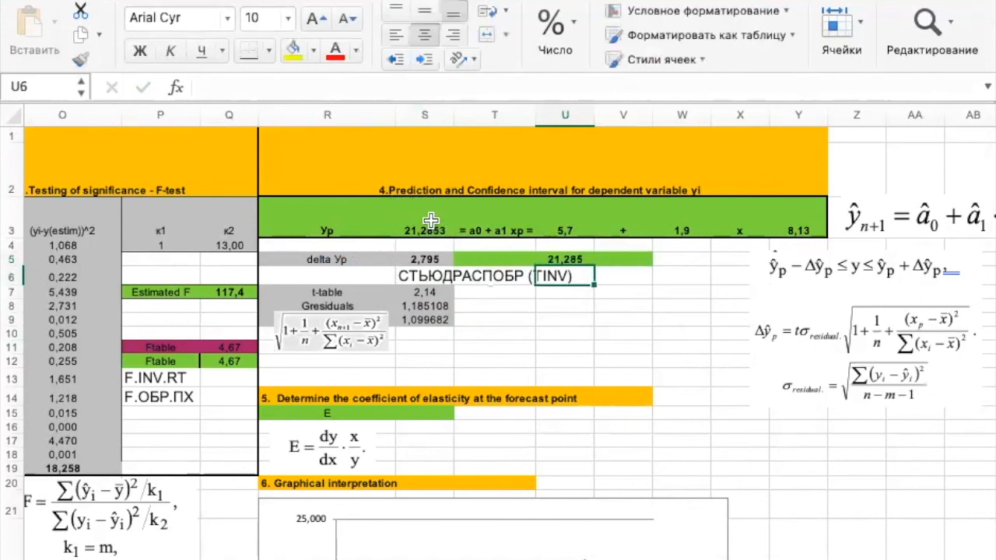
Calculate the lower limit of the confidence interval in T5 by subtracting delta Yp in S5 from U5.
left_click(518, 260)
type("=")
left_click(568, 260)
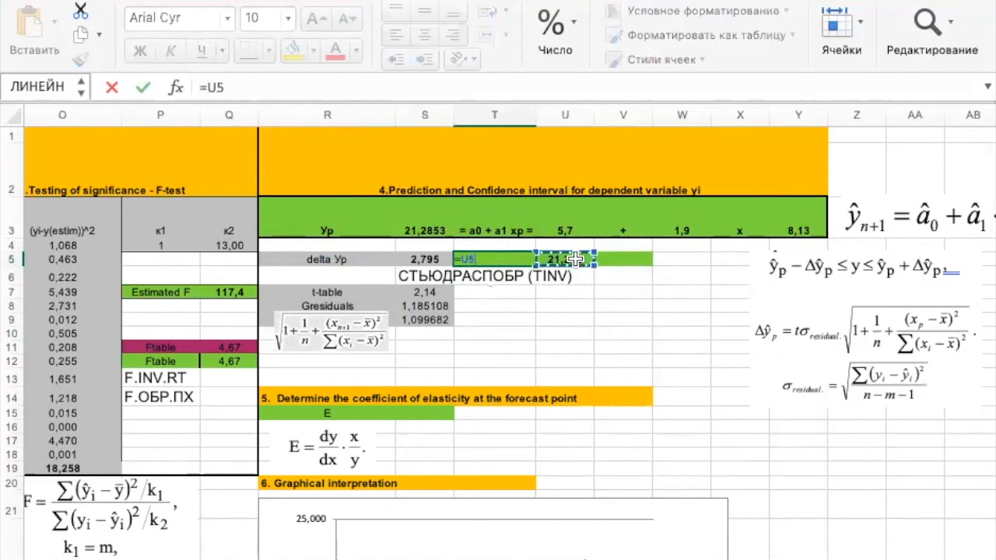
type("-")
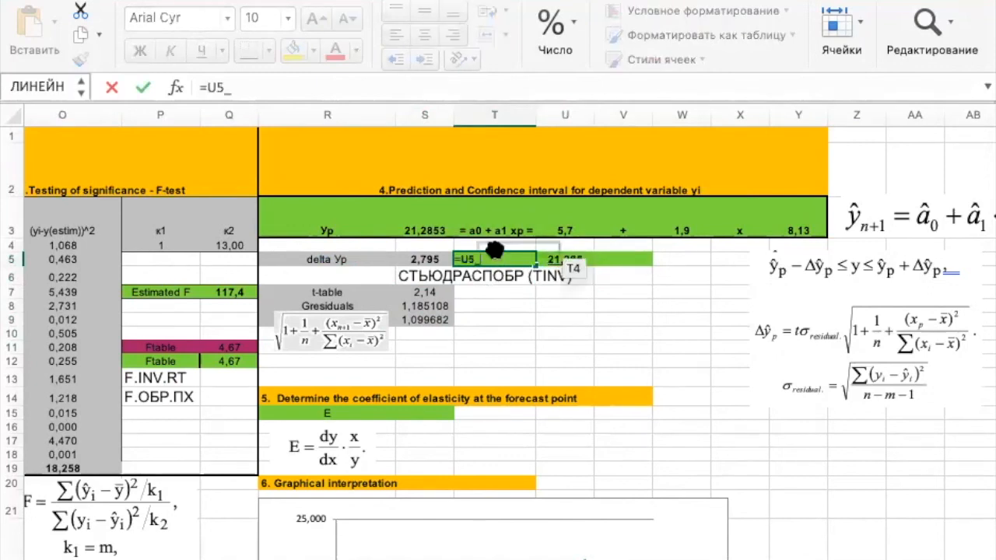
left_click(426, 259)
key("Return")
Calculate the upper limit of the confidence interval in V5 with the formula =U5+S5.
left_click(637, 257)
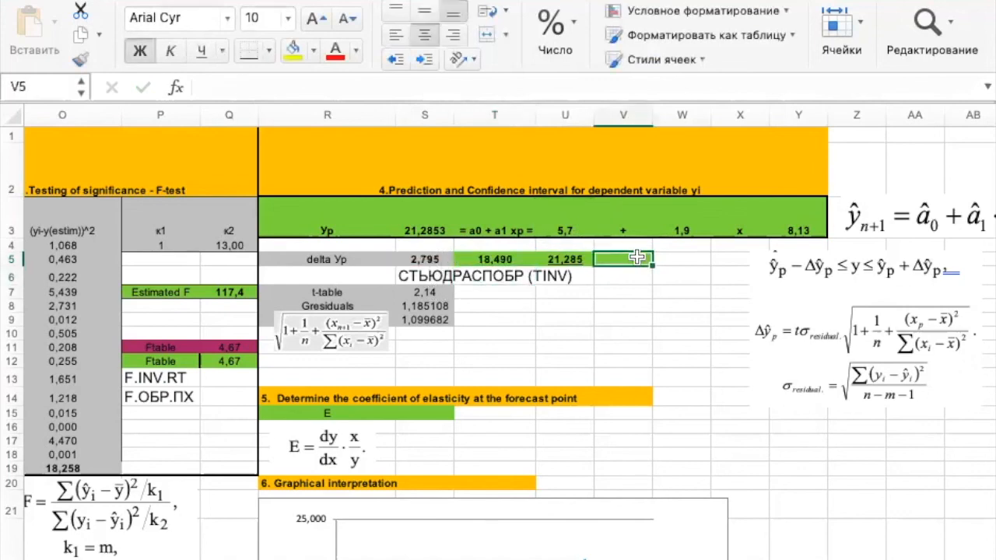
type("=")
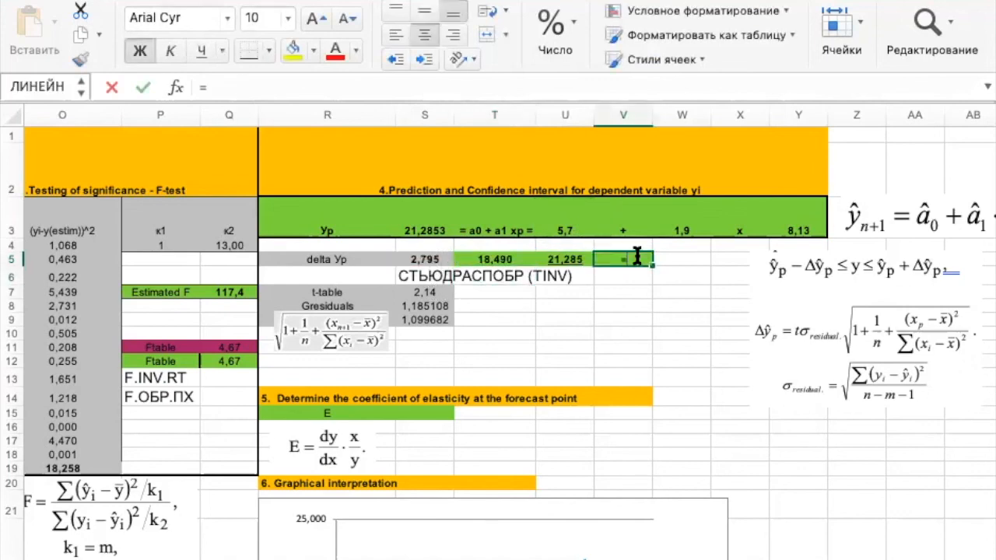
left_click(567, 258)
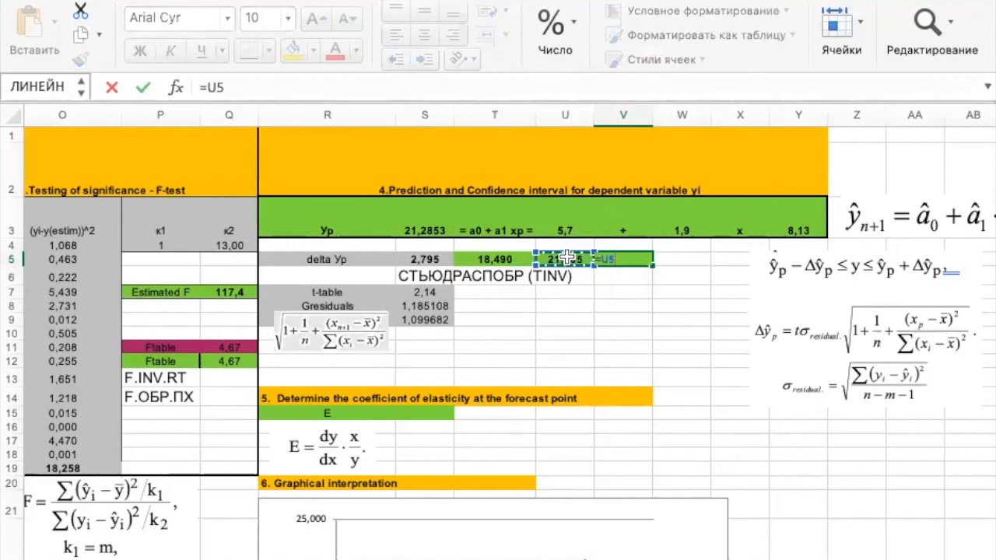
type("+")
left_click(432, 260)
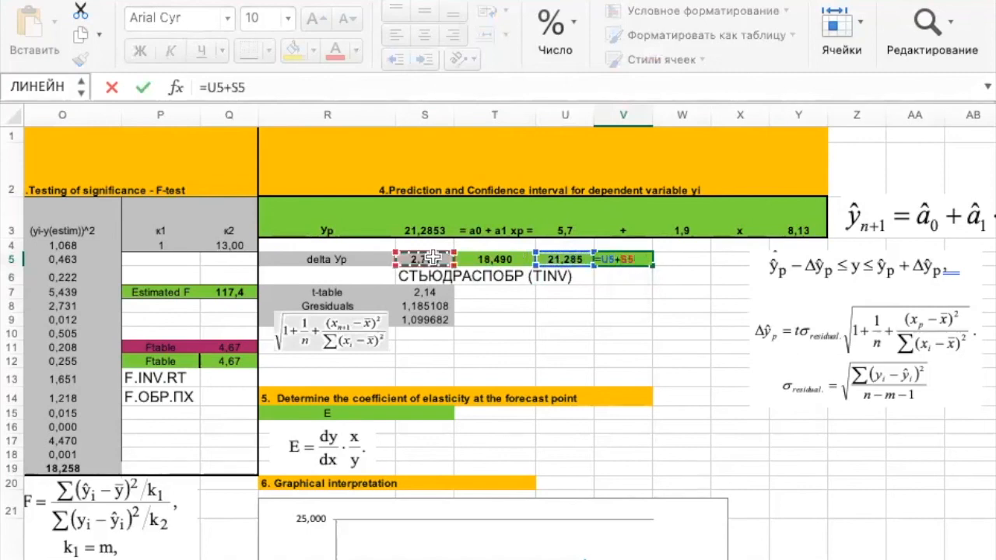
key("Return")
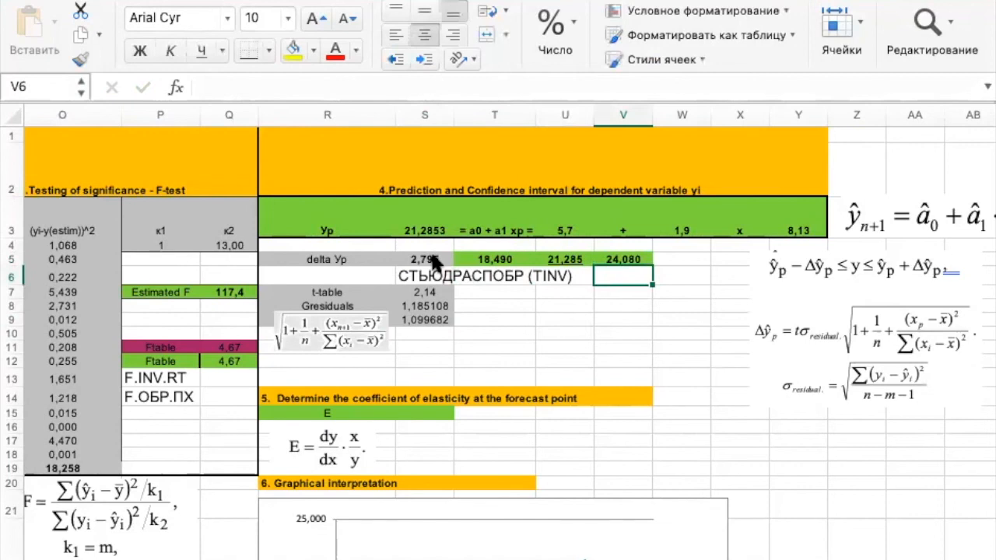
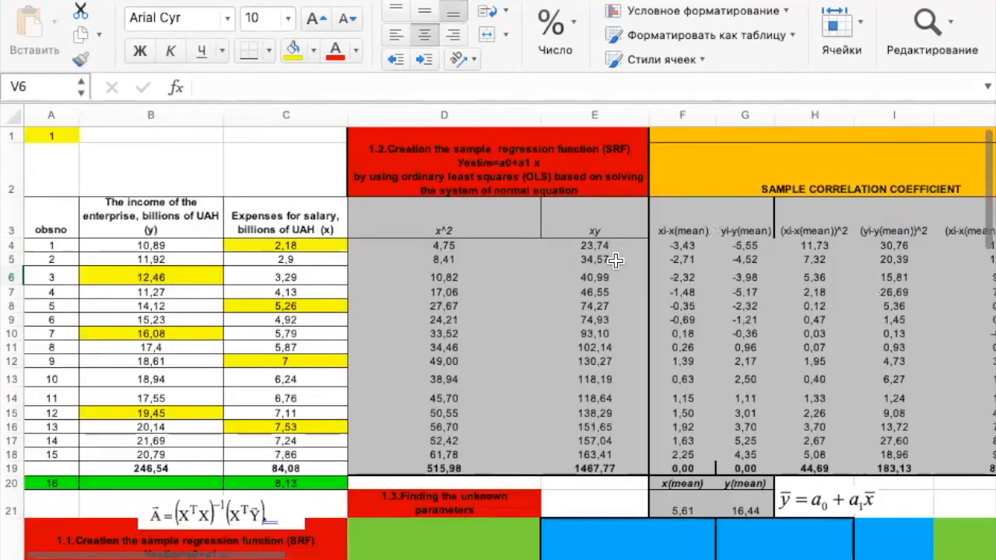
Examine the elasticity formula in section 5 and the cells holding the forecast Yp and the forecast x value.
scroll(616, 260, "right", 20)
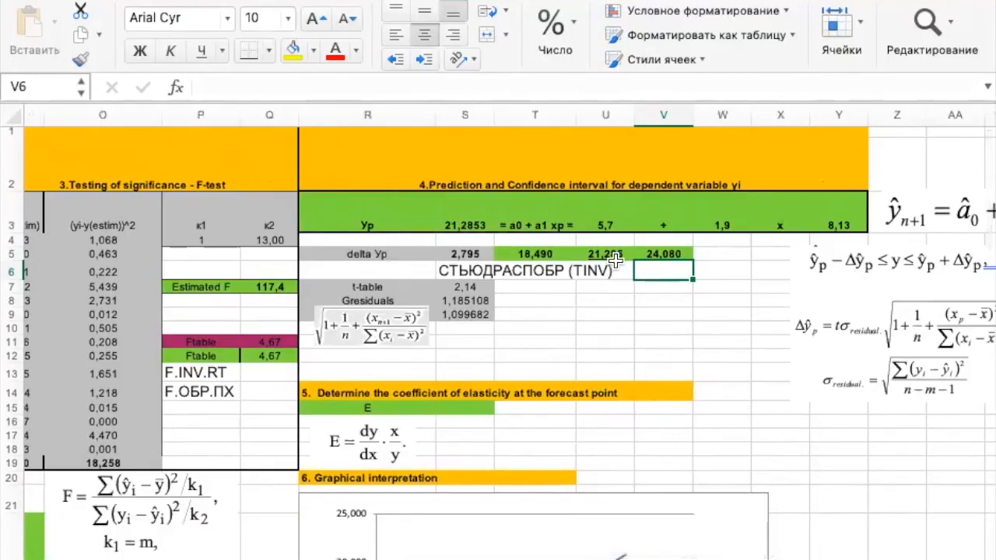
scroll(615, 261, "down", 3)
left_click(491, 280)
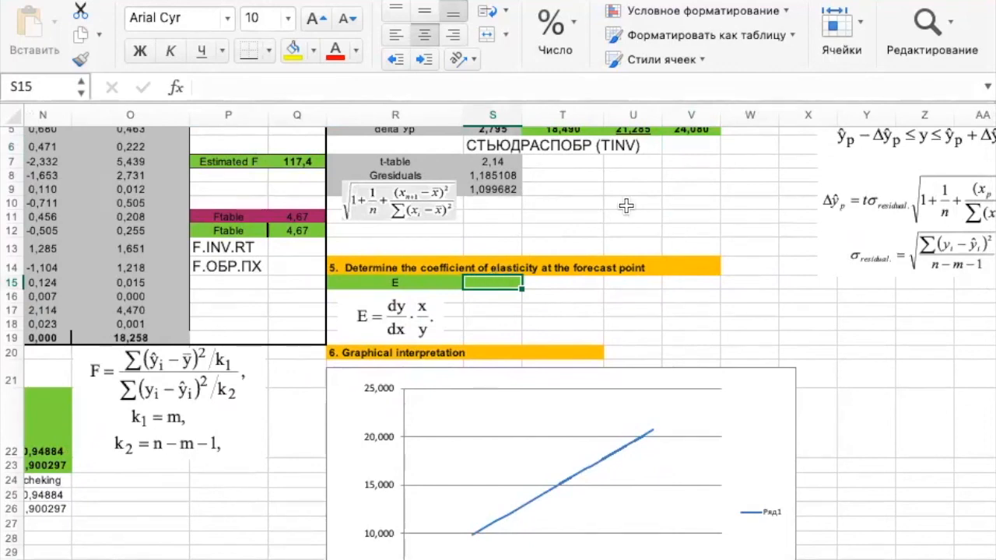
scroll(626, 205, "up", 5)
scroll(626, 206, "right", 2)
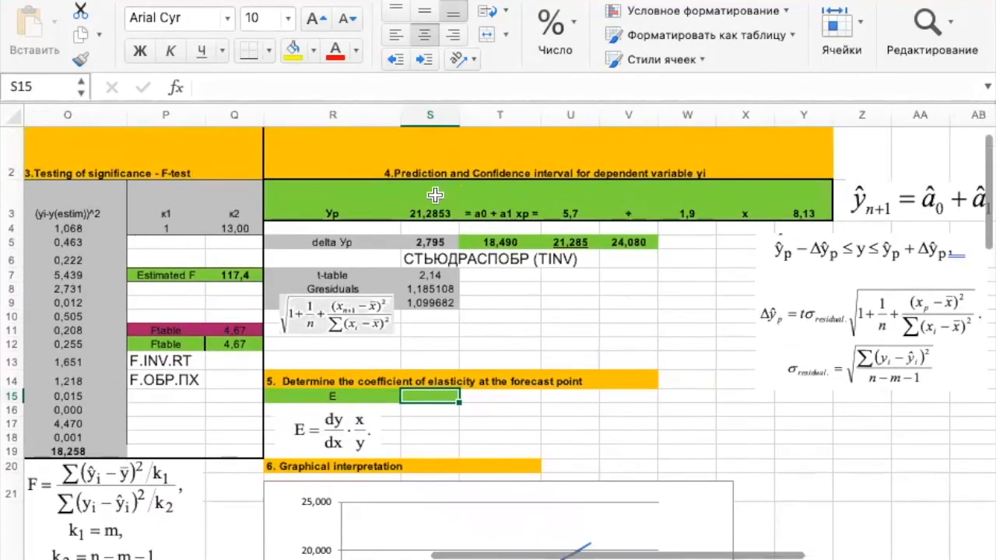
left_click(435, 195)
left_click(805, 203)
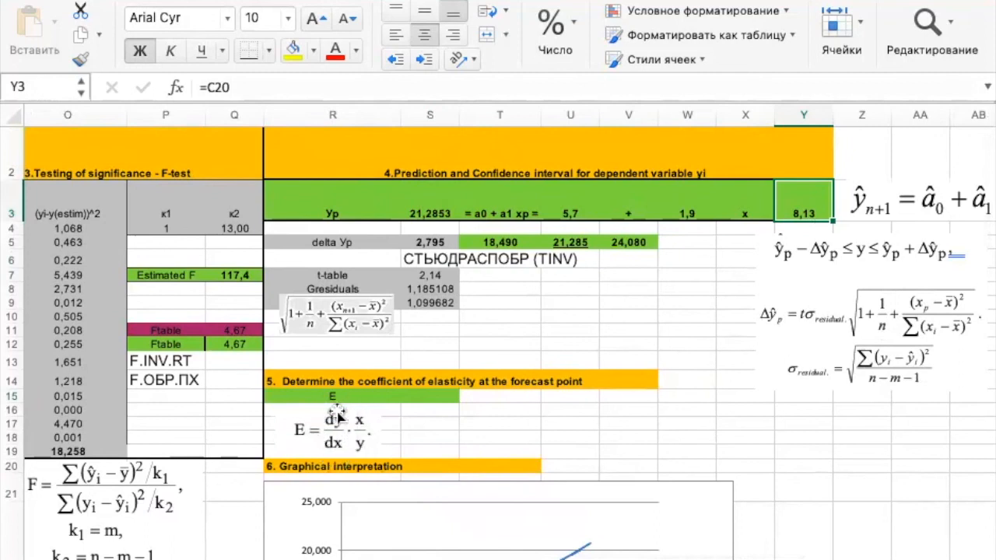
scroll(291, 376, "left", 10)
scroll(292, 377, "left", 10)
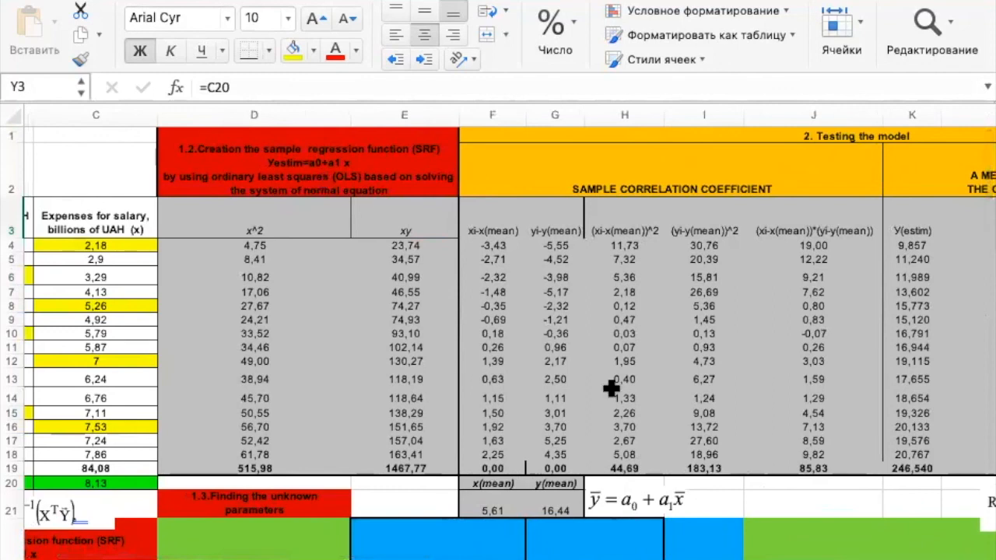
scroll(750, 435, "right", 5)
scroll(750, 435, "right", 7)
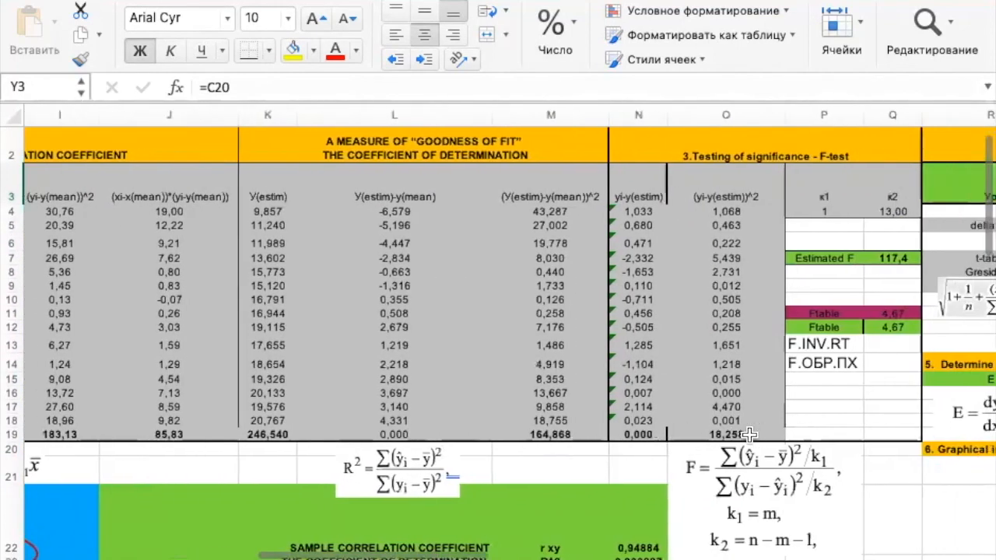
Calculate the coefficient of elasticity E in S15 by multiplying a1 by xp and dividing by Yp, =W3*Y3/S3.
left_click(763, 340)
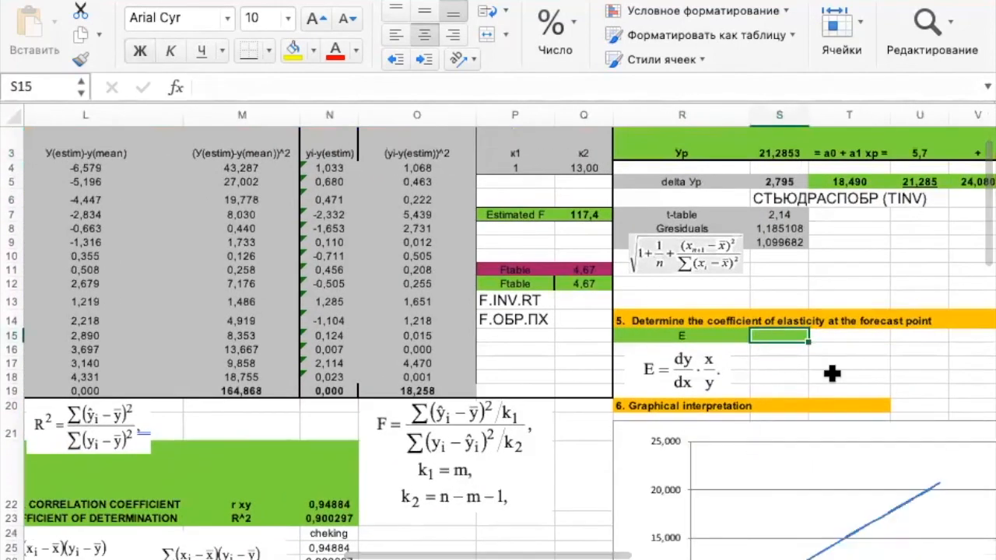
scroll(707, 371, "right", 2)
scroll(707, 372, "up", 1)
type("=")
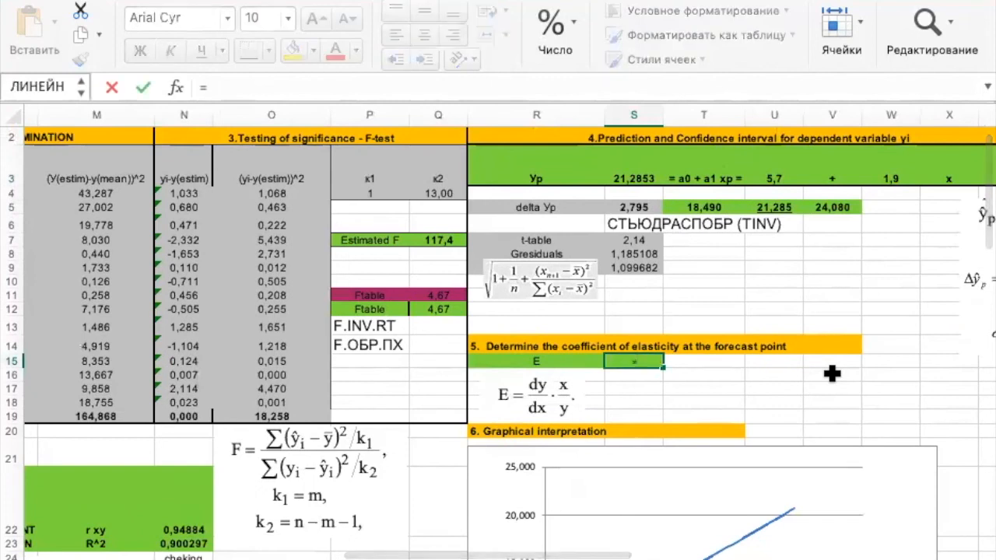
left_click(893, 169)
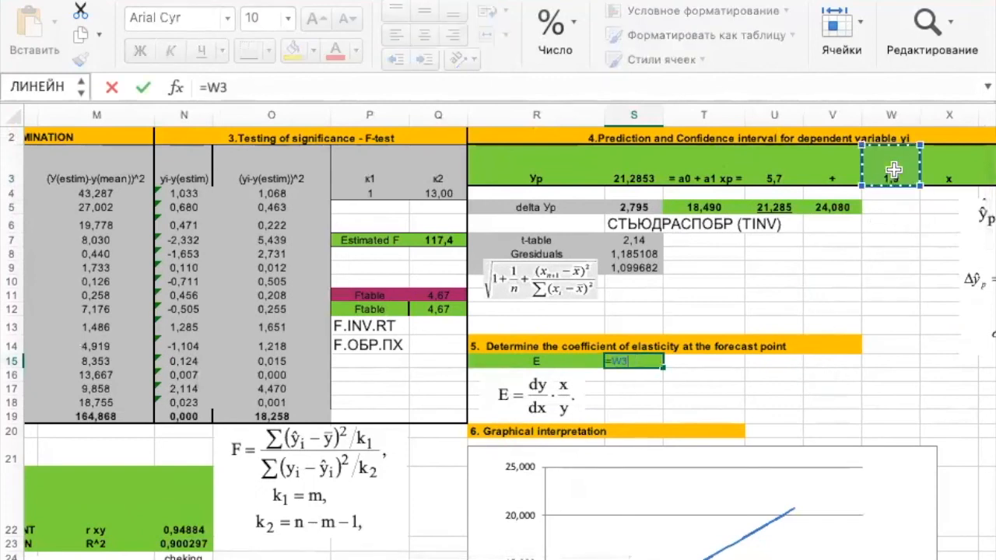
type("*")
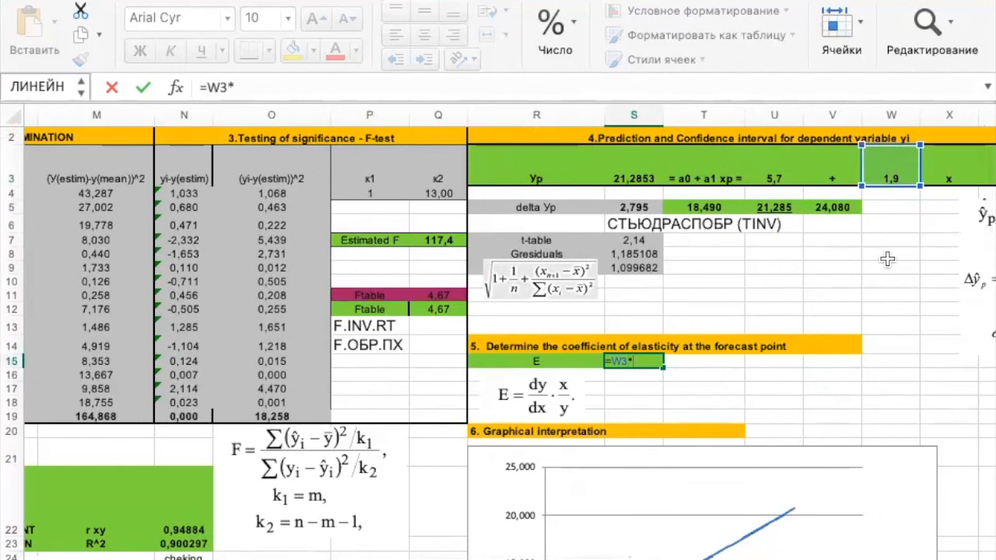
scroll(887, 260, "right", 2)
scroll(887, 260, "up", 1)
left_click(864, 172)
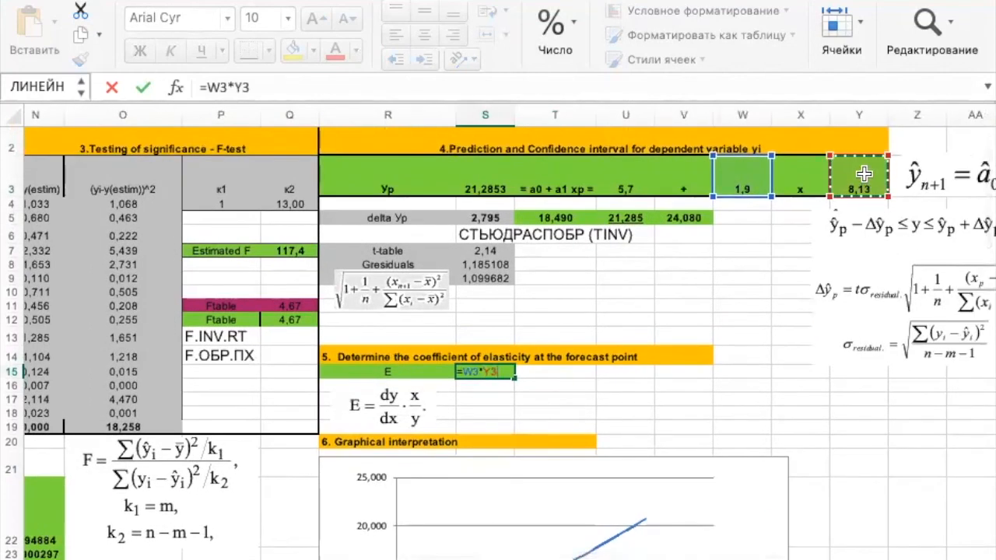
type("/")
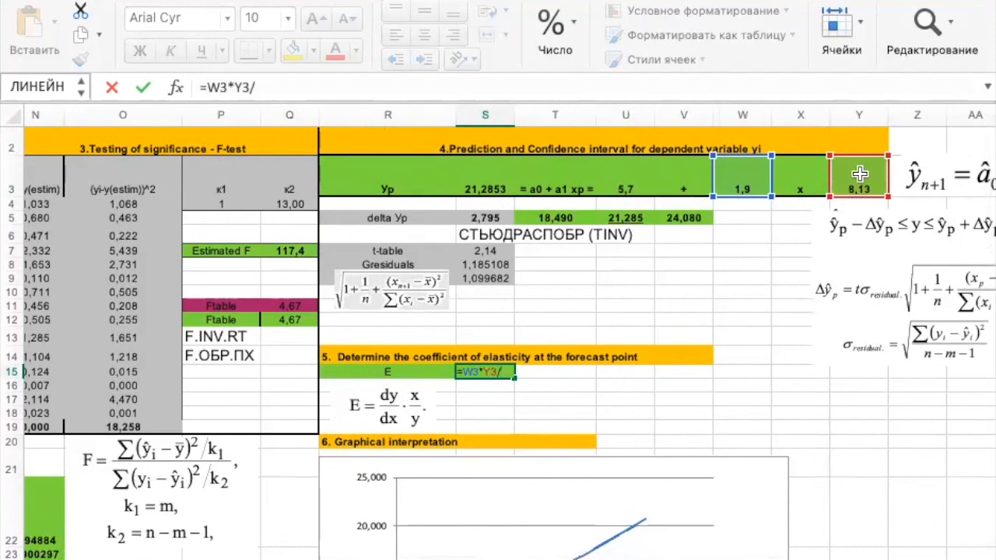
left_click(486, 176)
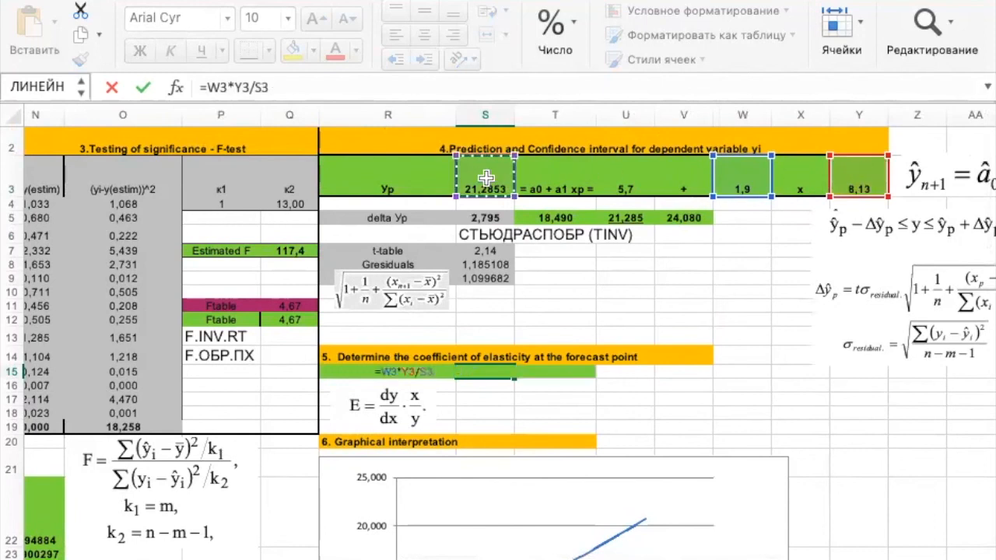
key("Return")
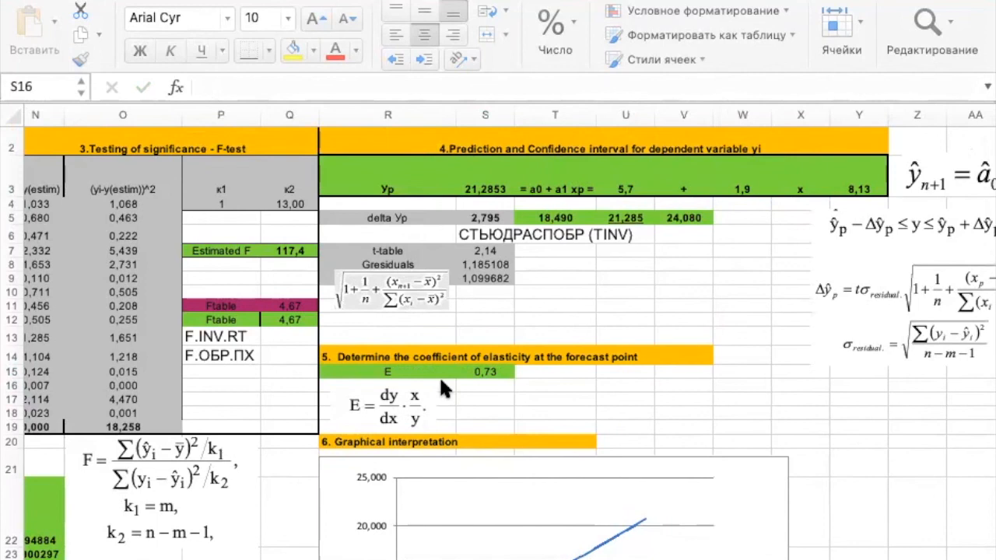
left_click(467, 389)
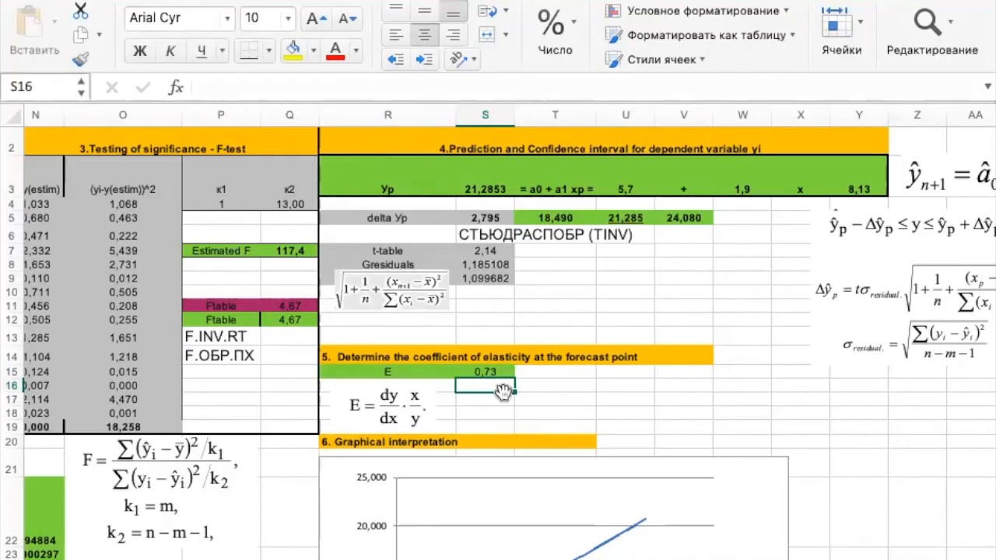
Delete the existing line chart under the "6. Graphical interpretation" heading.
scroll(627, 396, "down", 5)
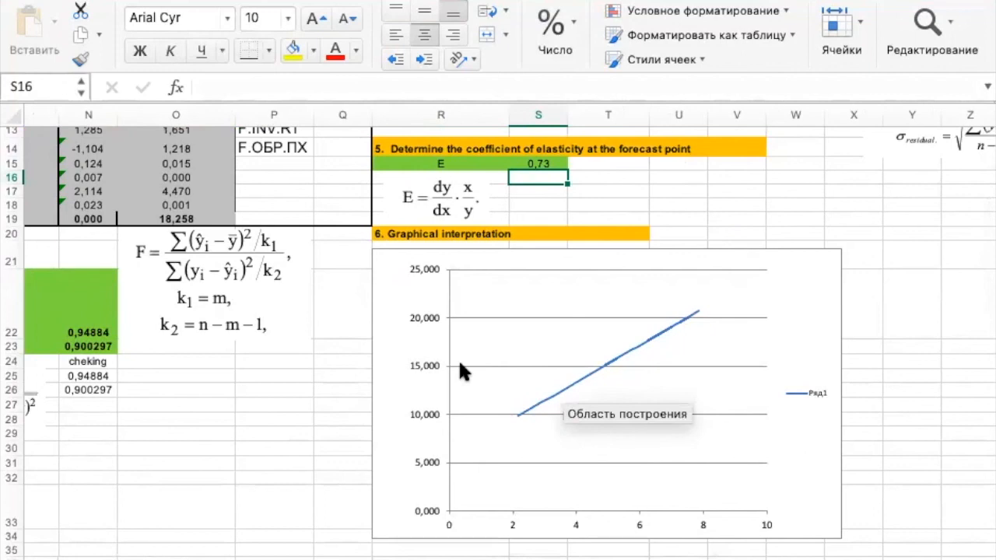
left_click(658, 348)
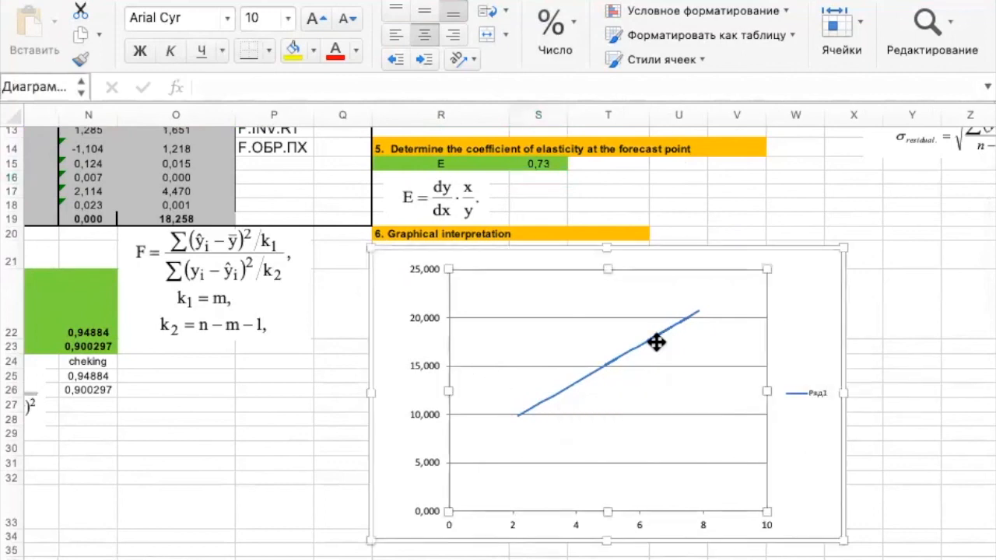
key("BackSpace")
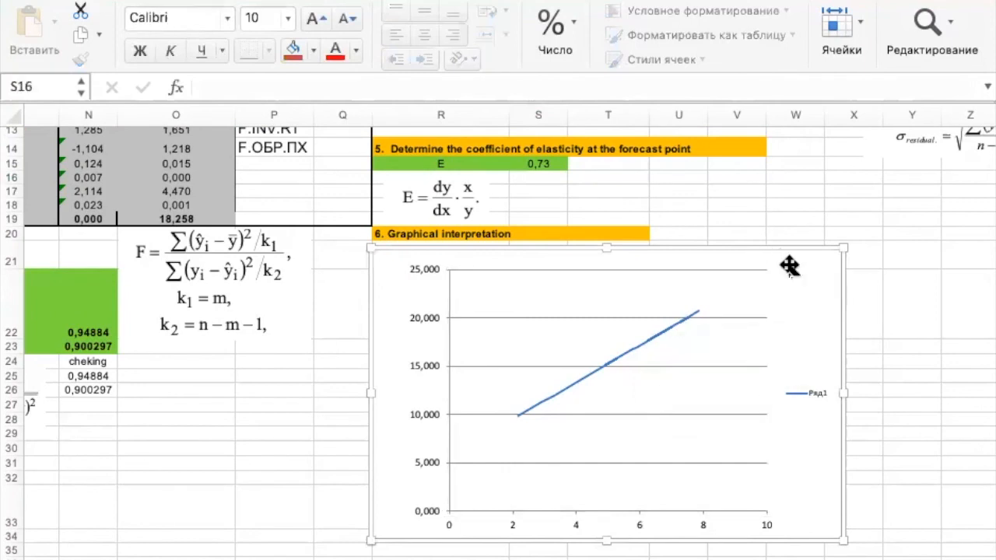
Insert an empty scatter chart in the cleared area under "6. Graphical interpretation", starting from cell R22.
left_click(403, 267)
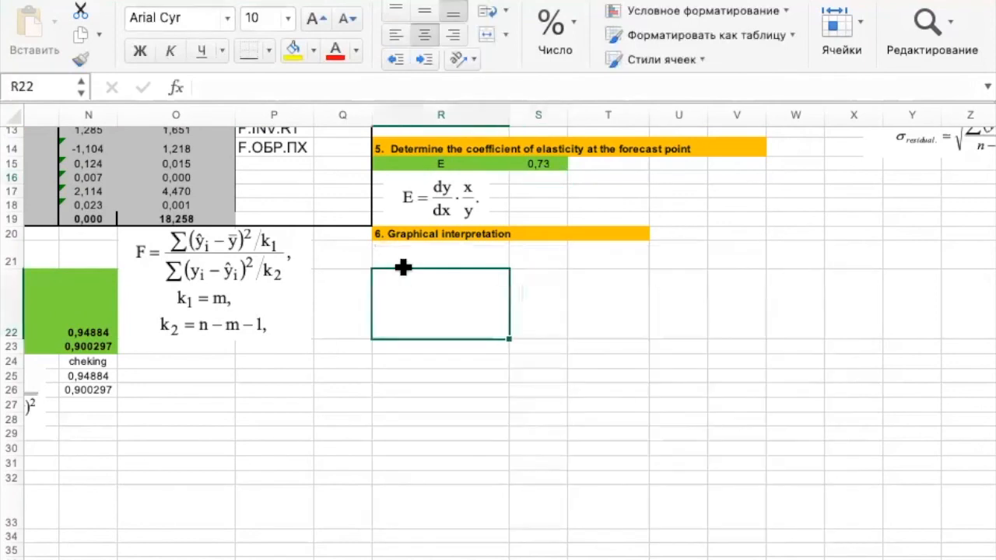
left_click(217, 0)
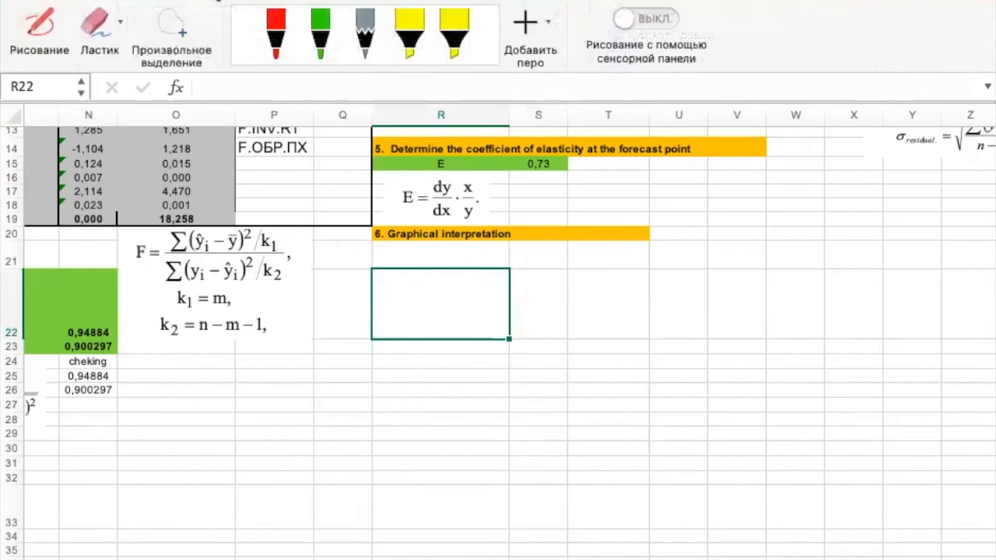
left_click(319, 2)
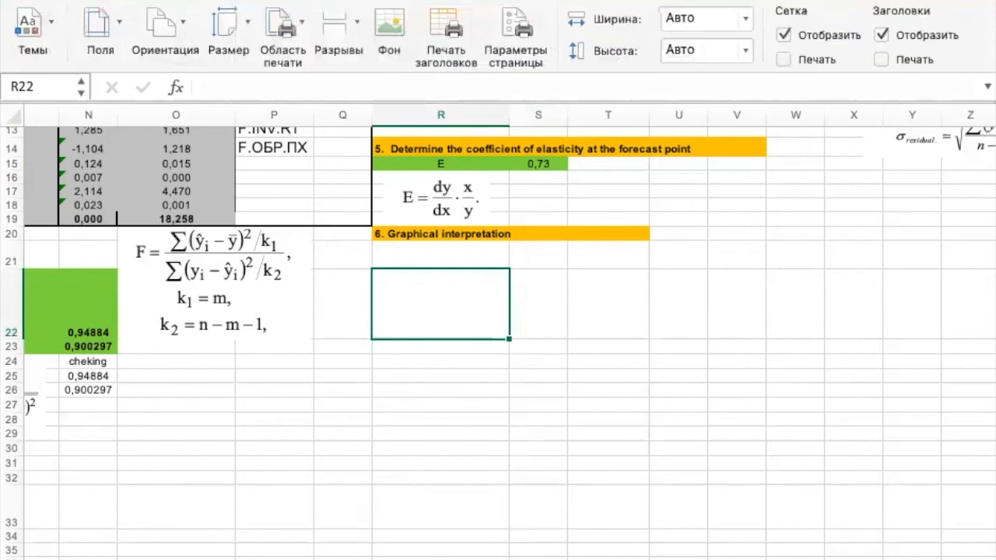
left_click(136, 0)
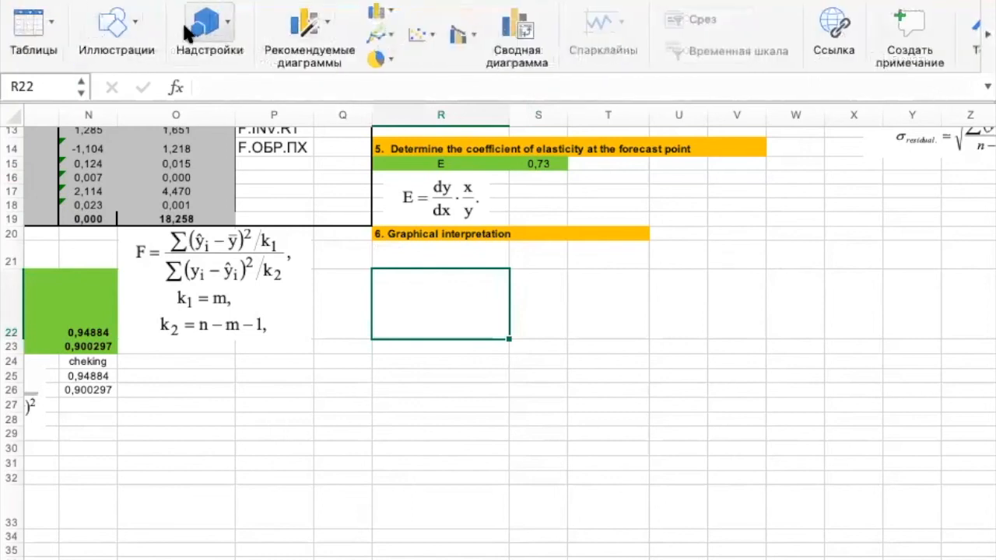
left_click(348, 23)
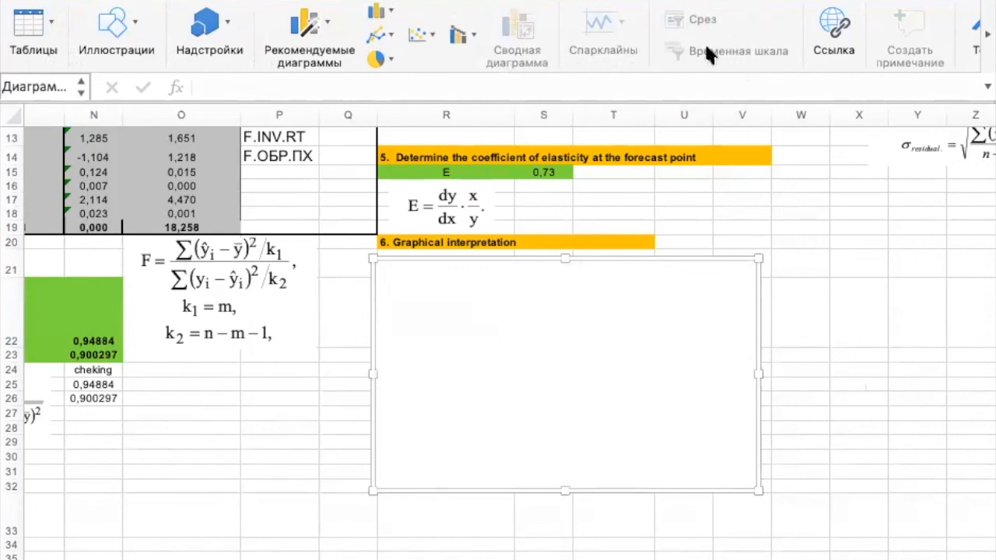
Open the data source settings of the empty chart and add two data series.
left_click(766, 2)
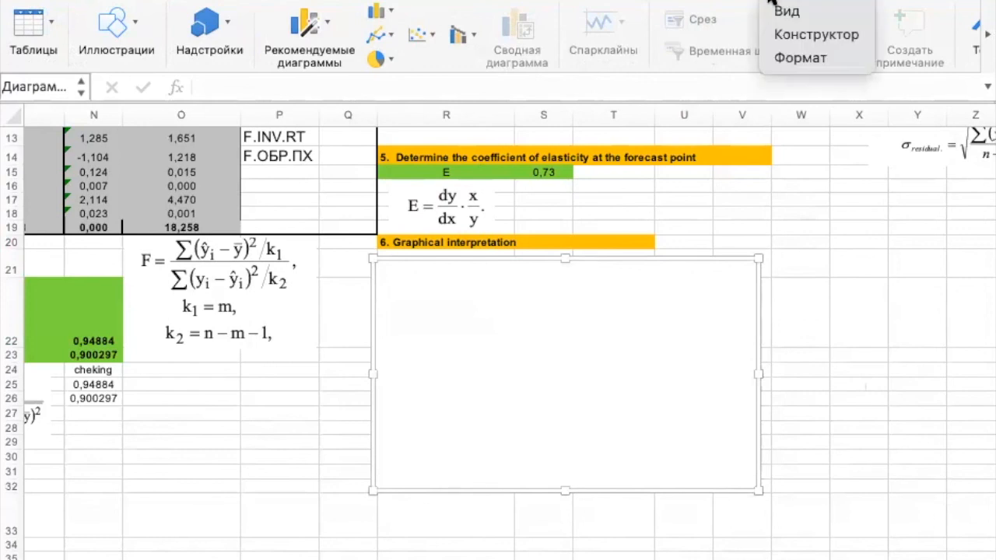
left_click(794, 33)
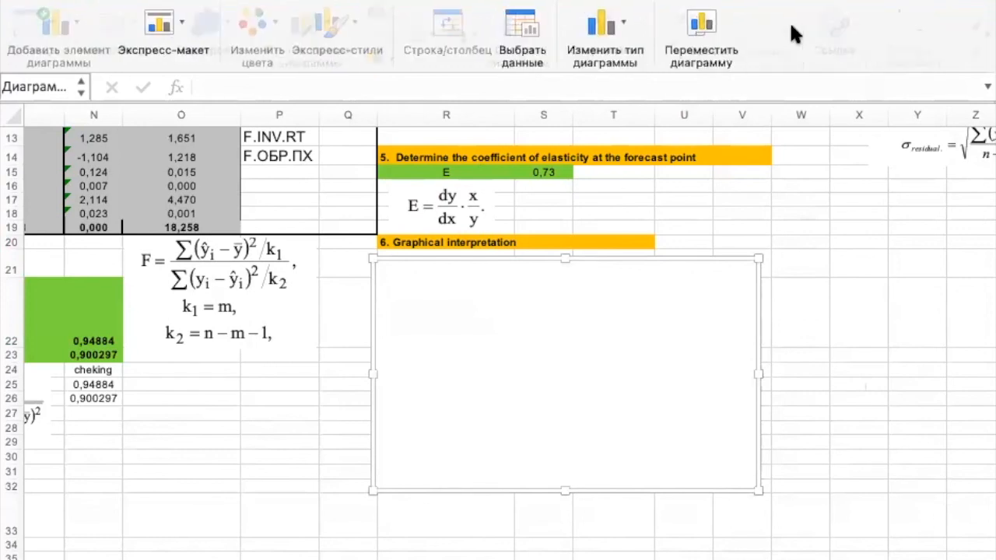
left_click(520, 22)
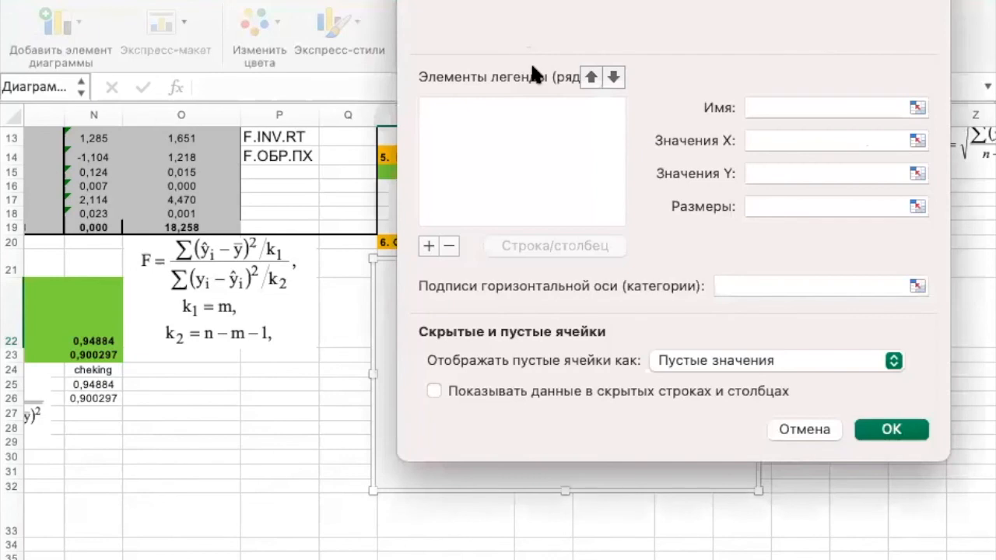
left_click(427, 246)
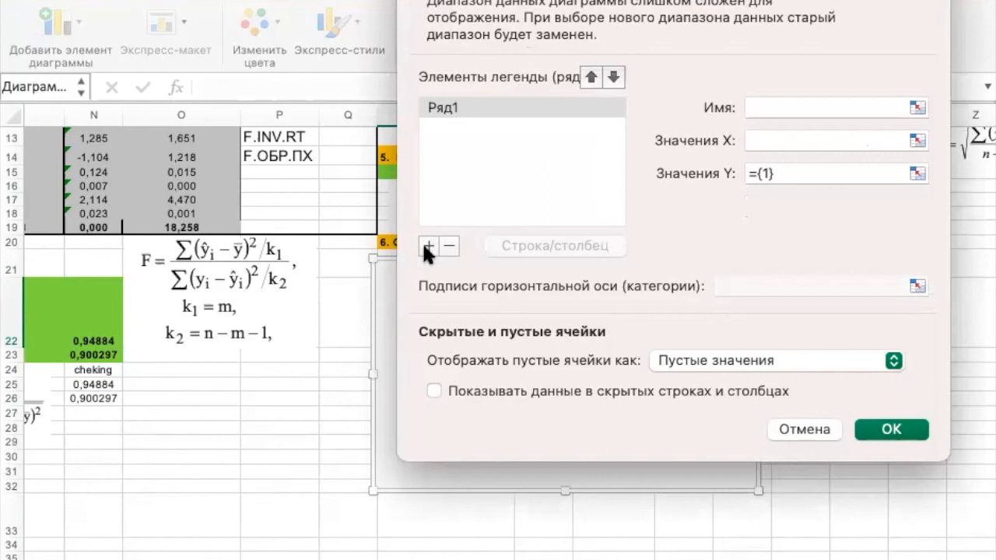
left_click(429, 246)
Name the first data series Yactual.
left_click(505, 109)
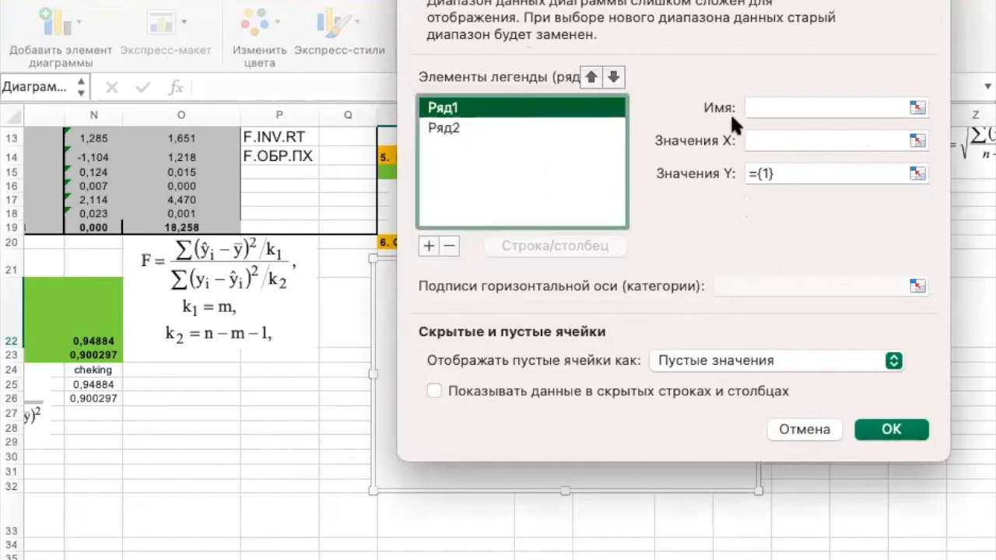
left_click(765, 110)
type("Y")
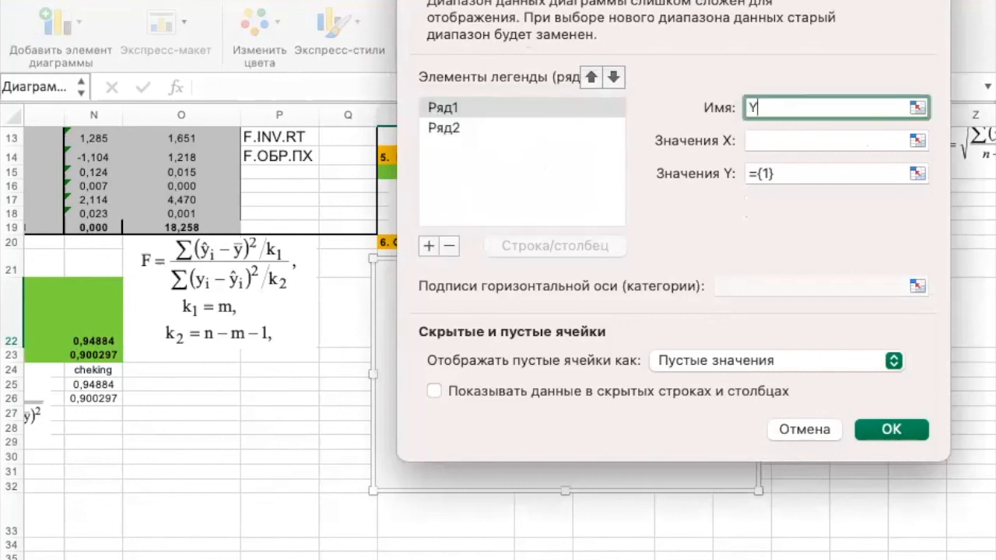
type("actual")
Set the X values of the Yactual series to the salary expenses in C4:C18 on sheet лаб2.
left_click(837, 138)
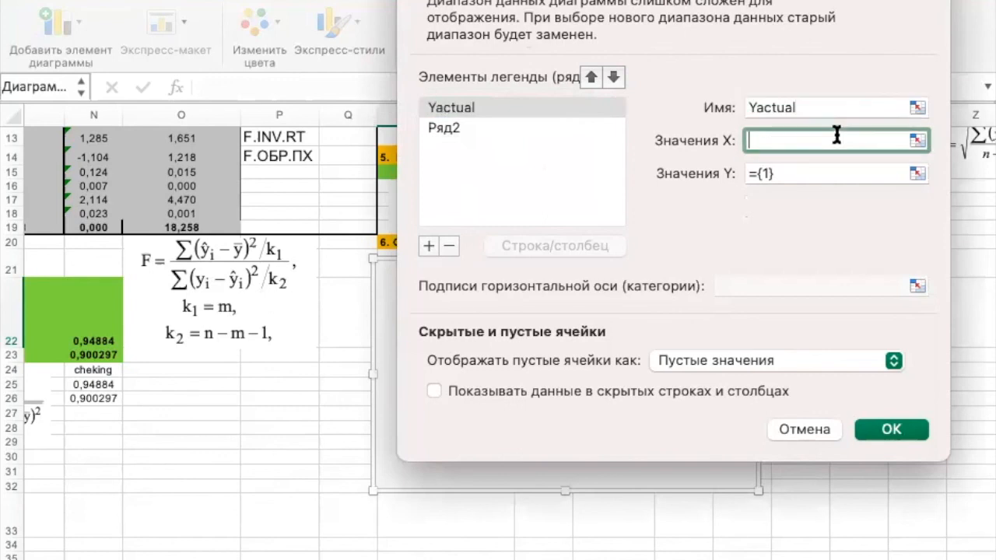
left_click(919, 140)
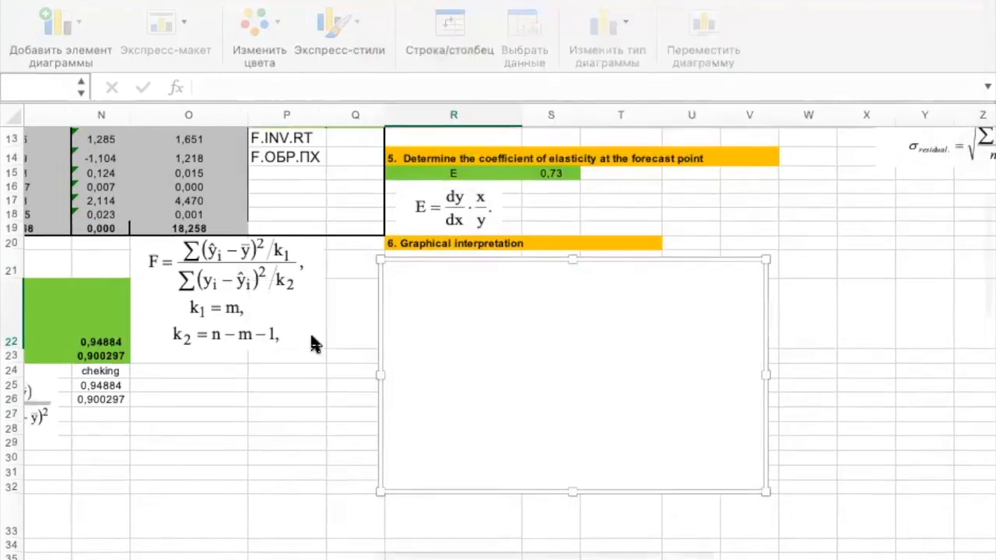
scroll(316, 342, "left", 10)
scroll(315, 342, "up", 5)
left_click(312, 194)
left_click_drag(311, 195, 311, 403)
key("Return")
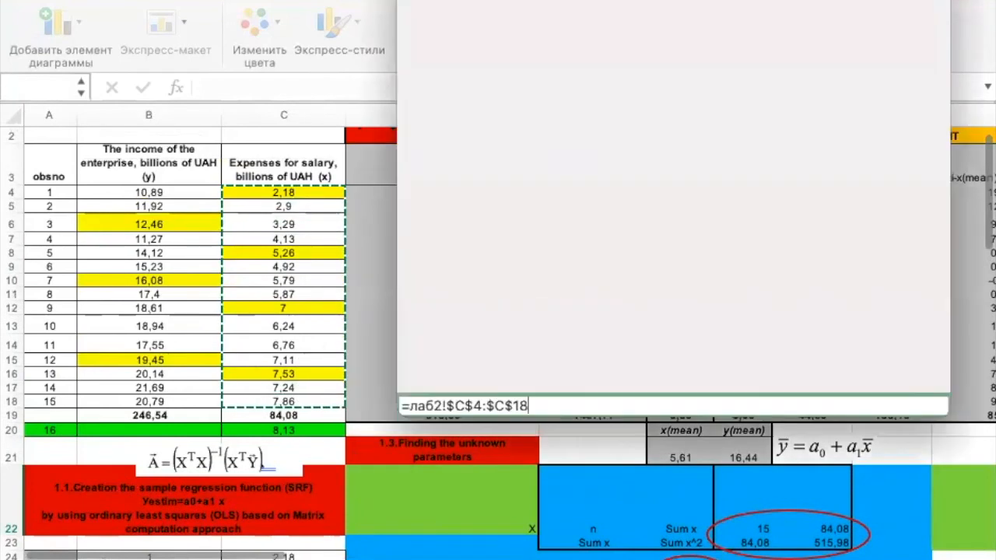
Replace the default Y values of the Yactual series with the enterprise income in B4:B18 on sheet лаб2.
left_click(803, 173)
key("BackSpace")
key("BackSpace")
key("BackSpace")
key("BackSpace")
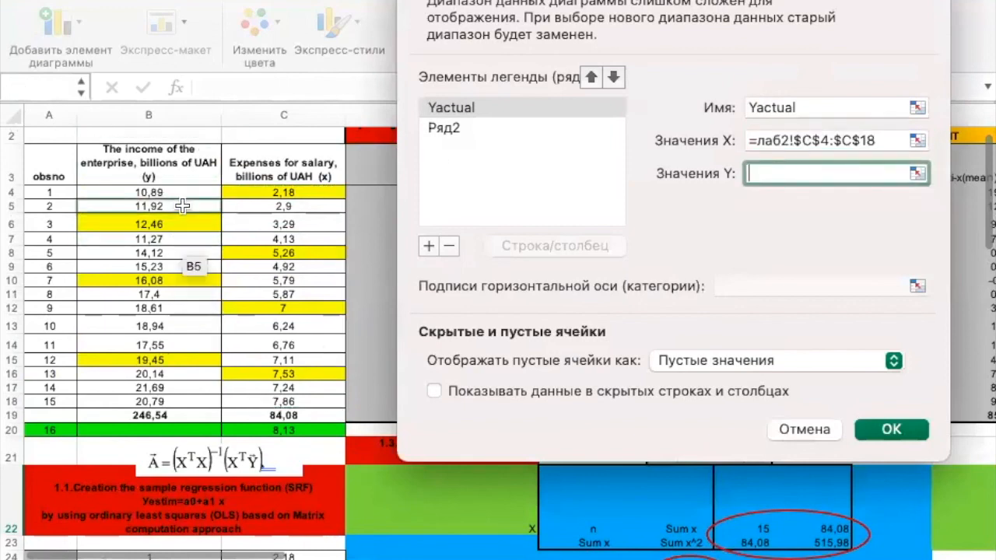
left_click_drag(180, 193, 174, 387)
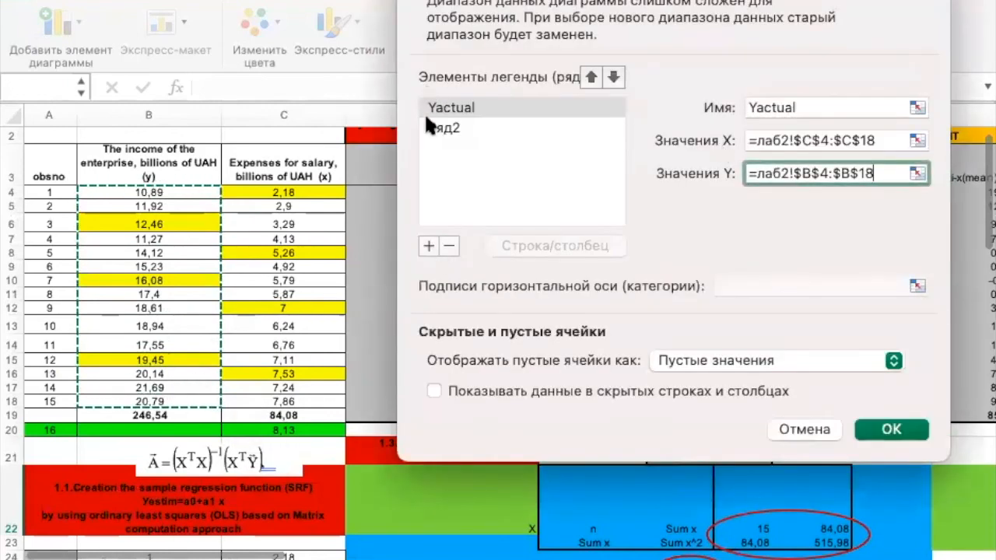
Name the second data series Yestim and set its X values to the salary expenses in C4:C18 on sheet лаб2.
left_click(440, 132)
left_click(772, 106)
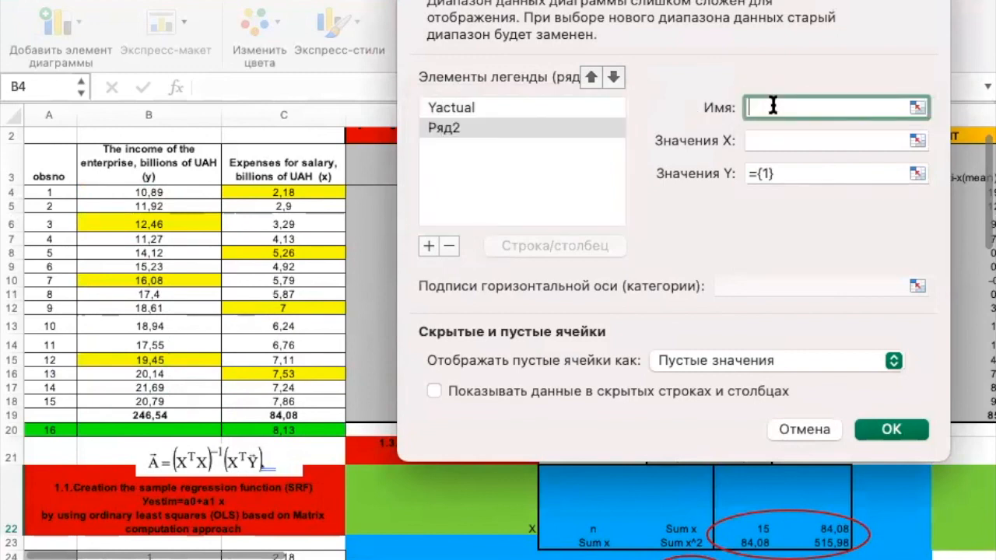
type("Yestim")
left_click(814, 140)
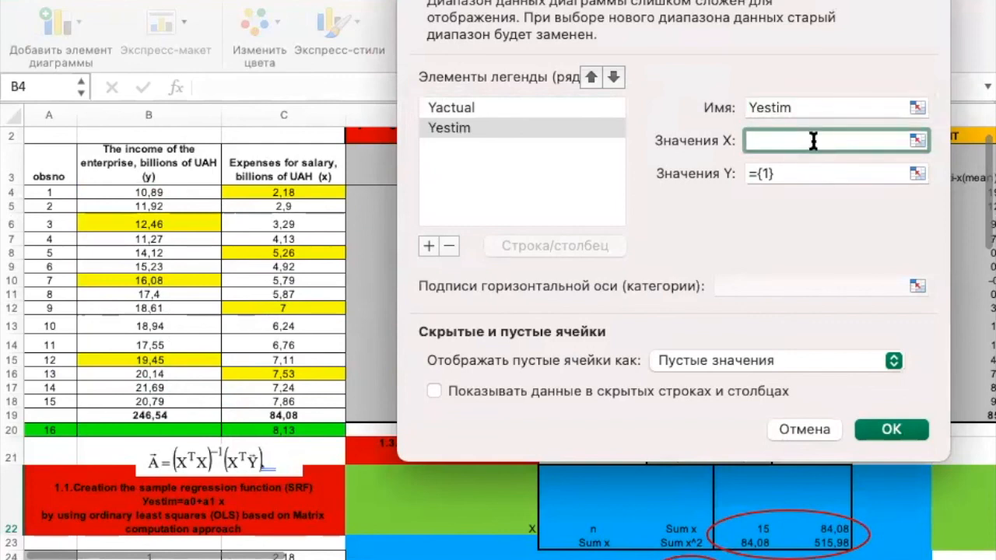
left_click_drag(310, 193, 313, 401)
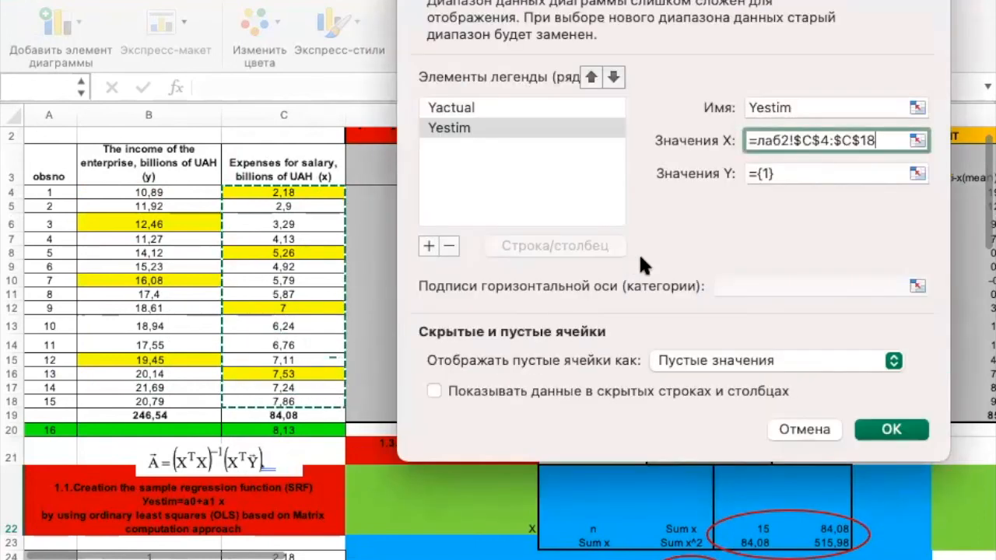
Replace the default Y values of the Yestim series with the Y(estim) column in K4:K18 on sheet лаб2 and apply the chart data.
left_click(798, 172)
key("BackSpace")
key("BackSpace")
key("BackSpace")
key("BackSpace")
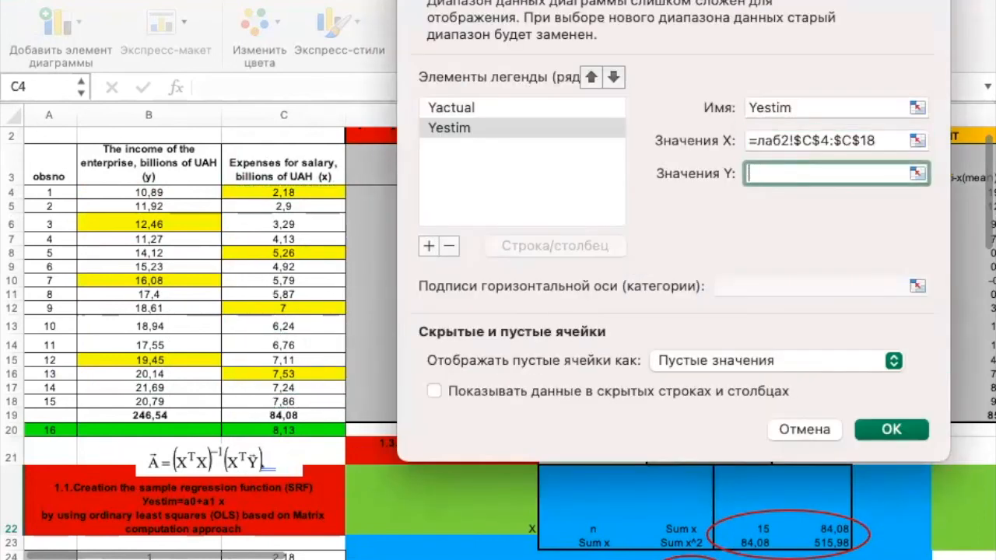
key("Return")
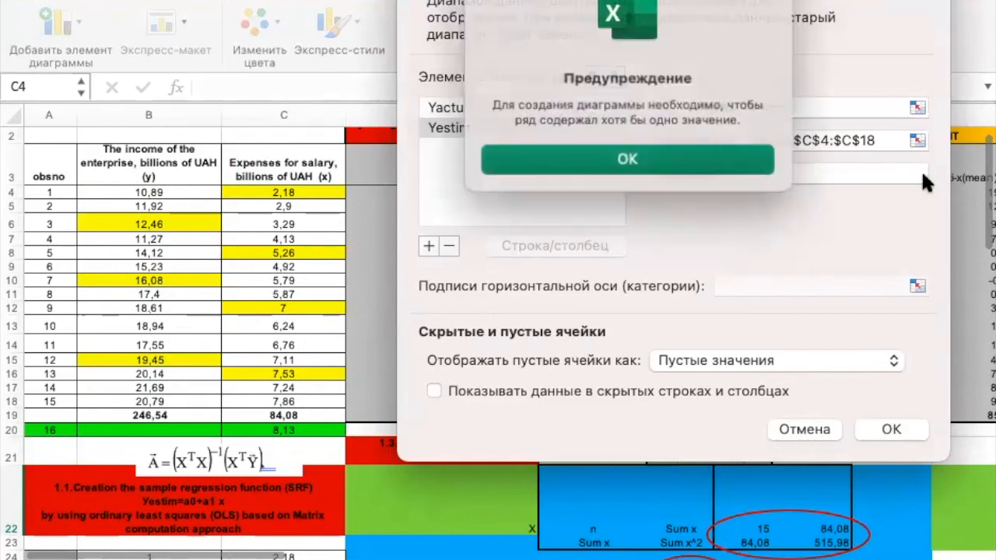
left_click(740, 160)
left_click(823, 282)
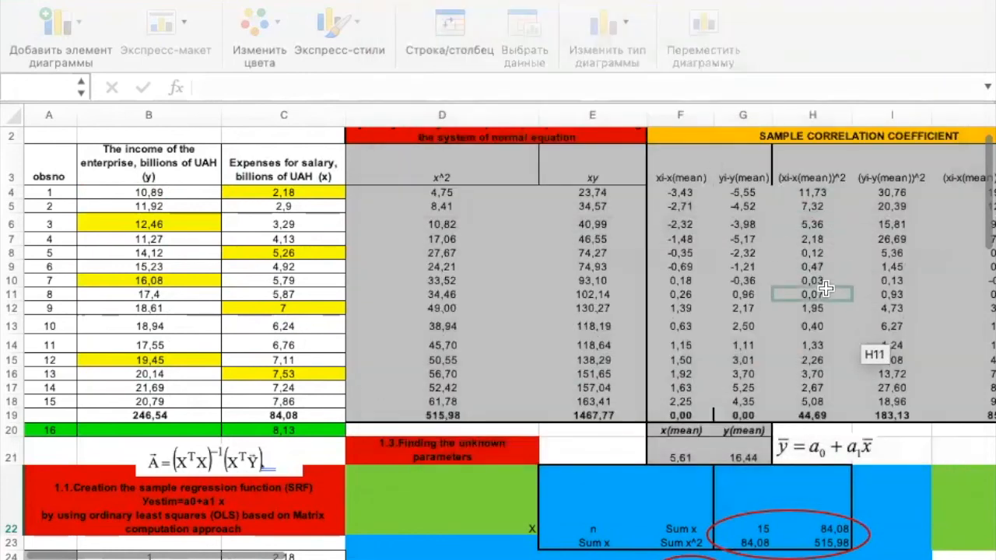
scroll(824, 282, "right", 5)
left_click(590, 223)
left_click_drag(590, 223, 593, 431)
left_click(598, 344)
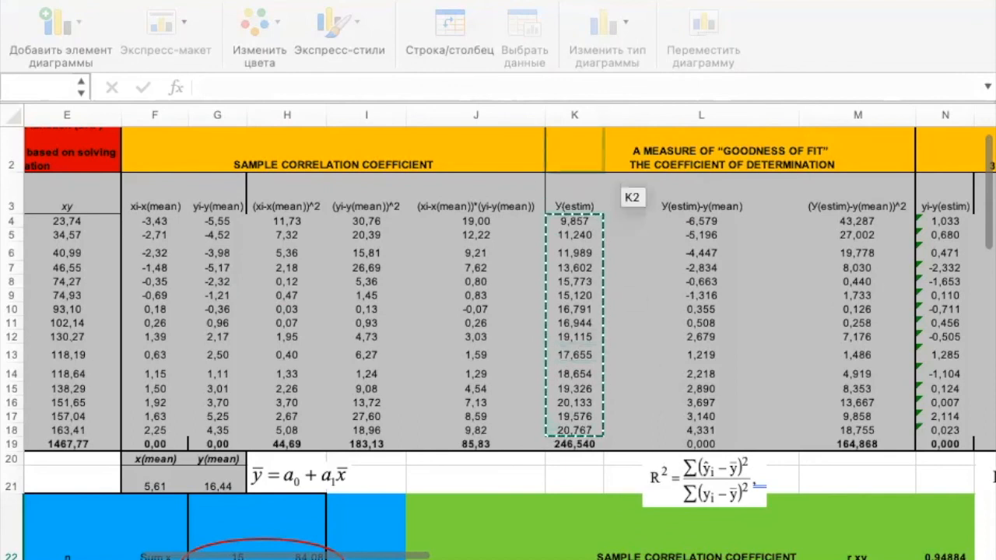
key("Return")
left_click(890, 428)
Delete the title of the chart under the Graphical interpretation heading.
scroll(890, 421, "right", 5)
scroll(890, 420, "down", 3)
scroll(890, 421, "right", 5)
scroll(890, 420, "down", 2)
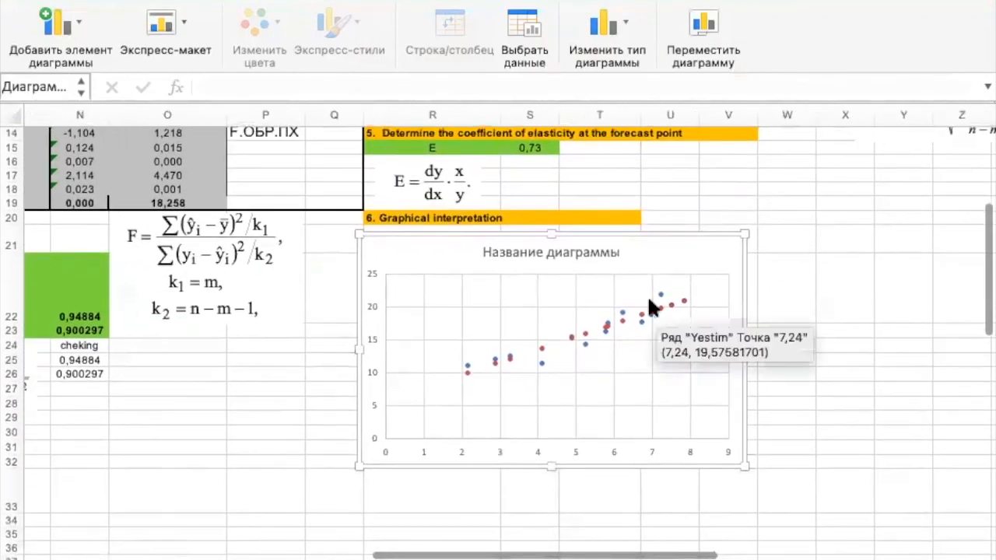
scroll(574, 307, "up", 5)
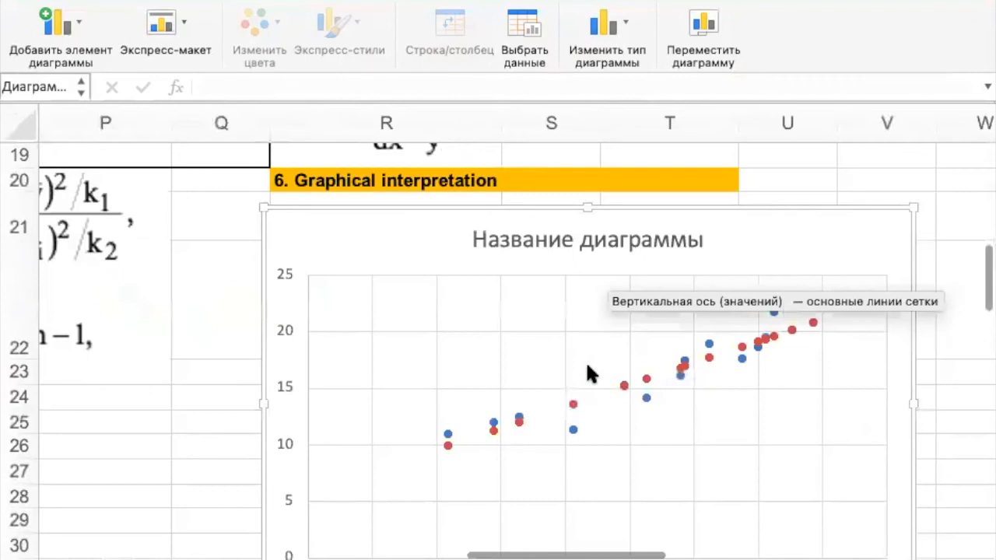
scroll(588, 374, "down", 2)
left_click(619, 199)
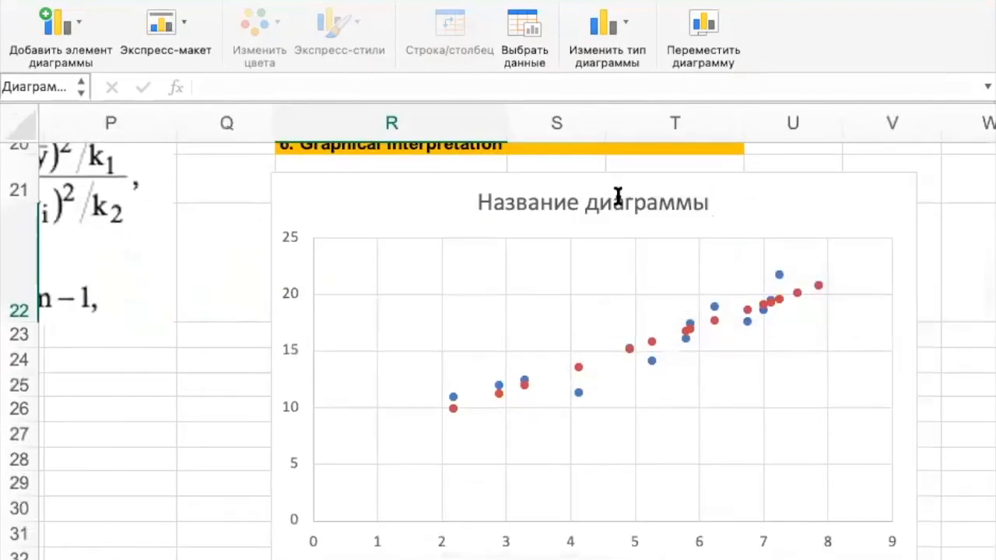
key("Delete")
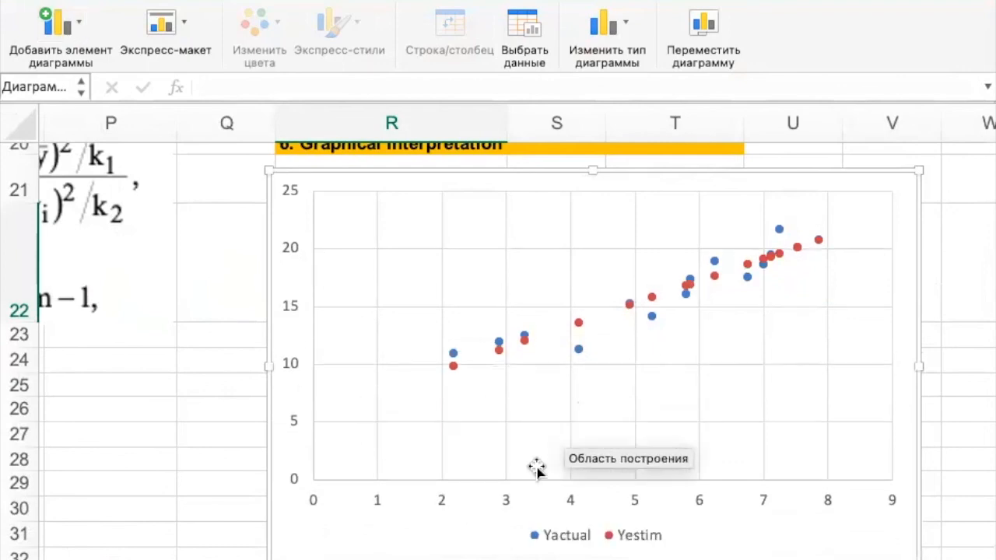
Format the Yestim series in the scatter chart with a solid line connecting its points.
scroll(537, 467, "down", 5)
scroll(537, 467, "up", 4)
scroll(538, 468, "right", 2)
scroll(537, 467, "up", 1)
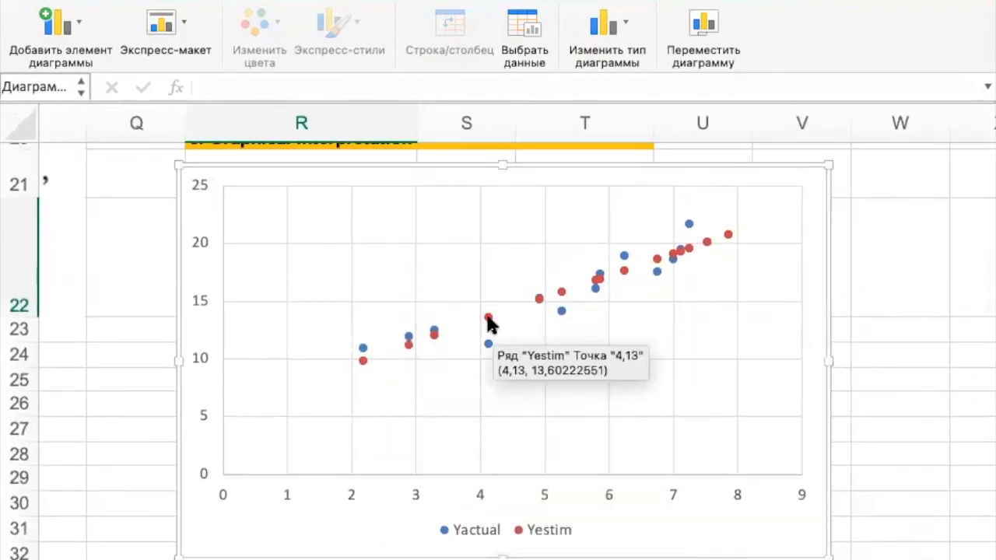
left_click(489, 319)
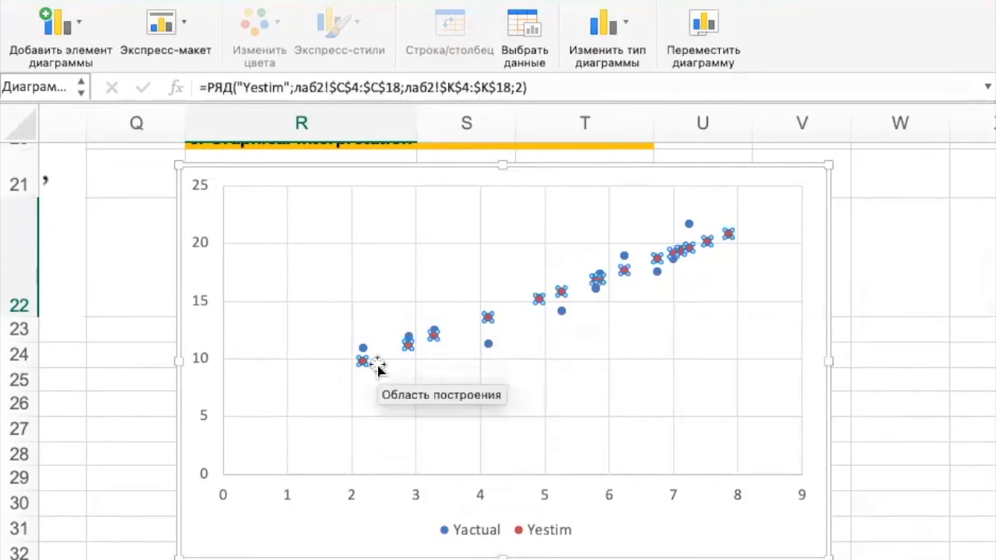
right_click(537, 300)
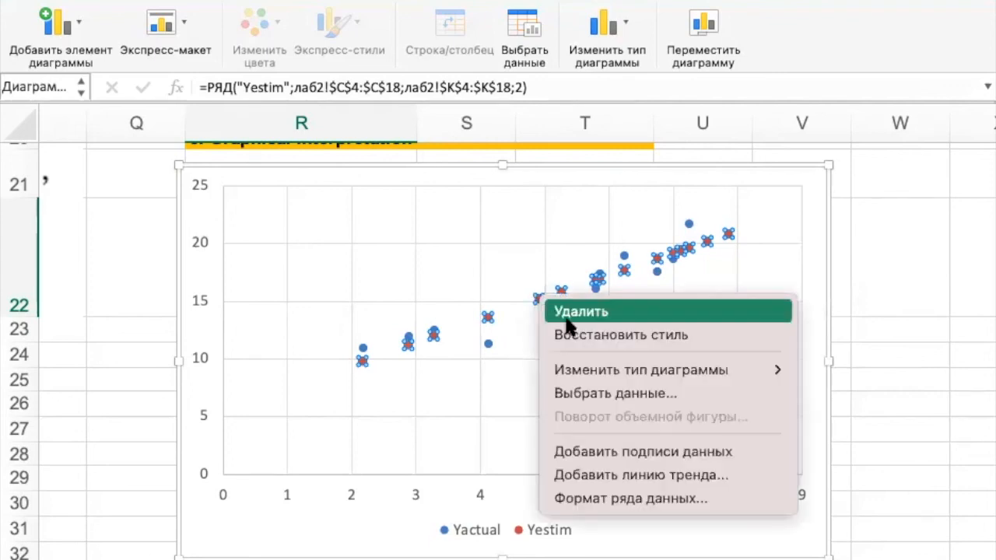
left_click(602, 495)
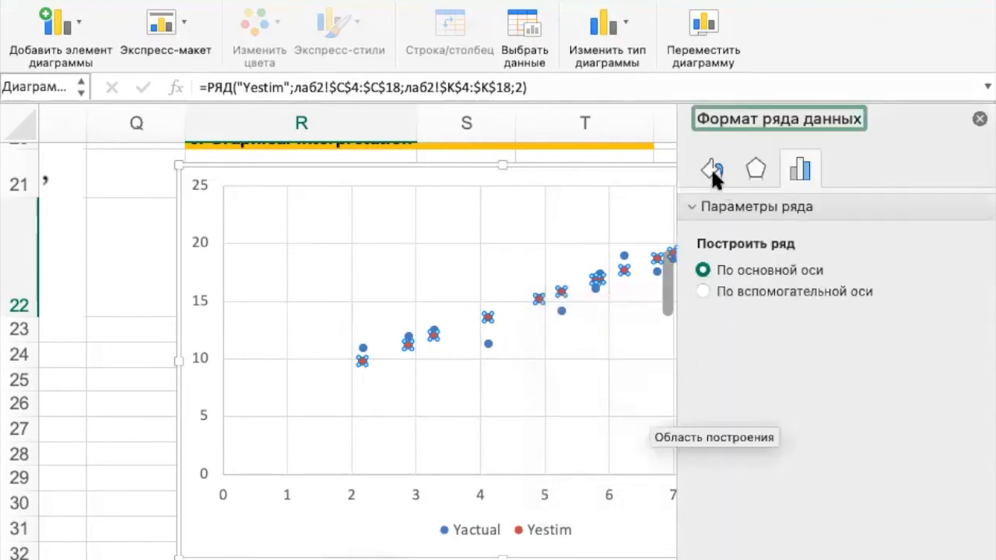
left_click(710, 168)
left_click(757, 167)
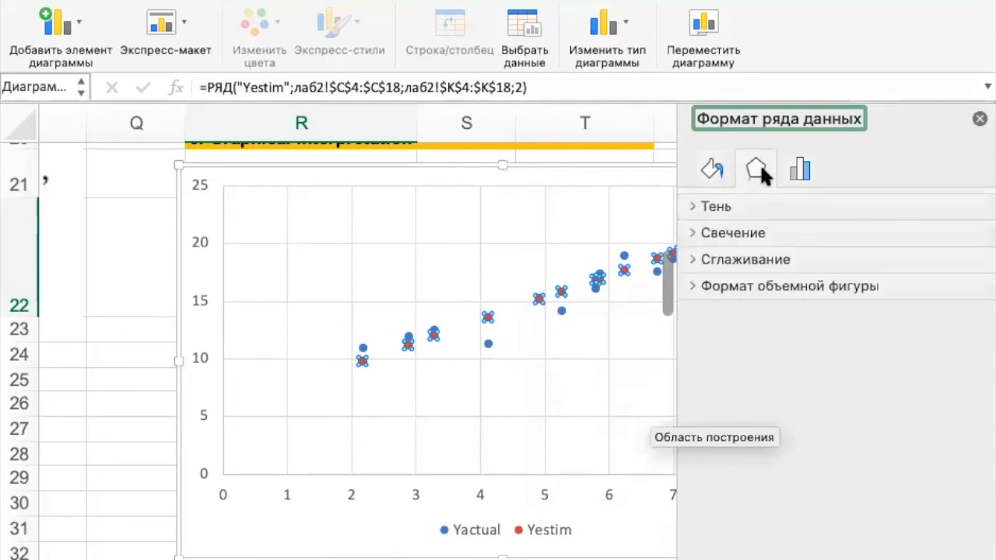
left_click(710, 170)
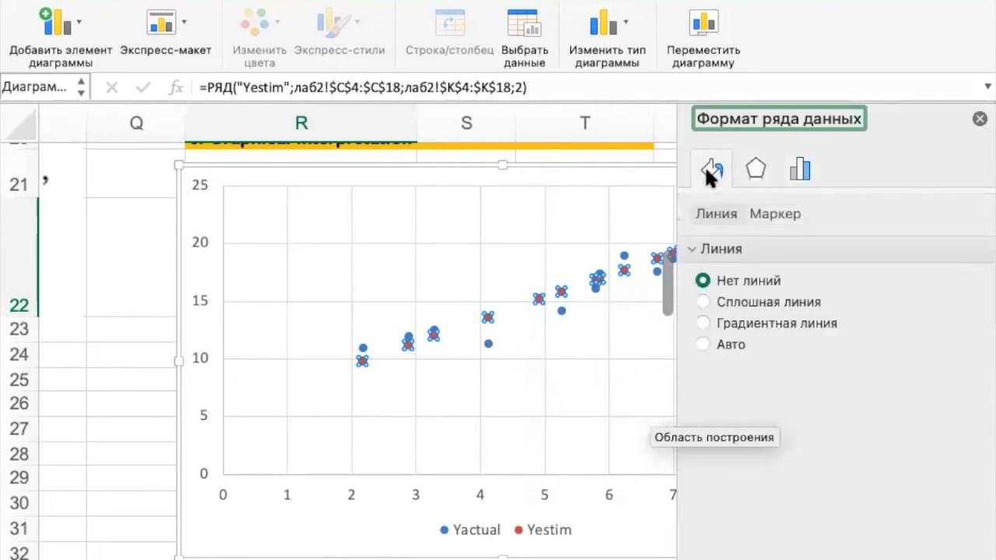
left_click(753, 306)
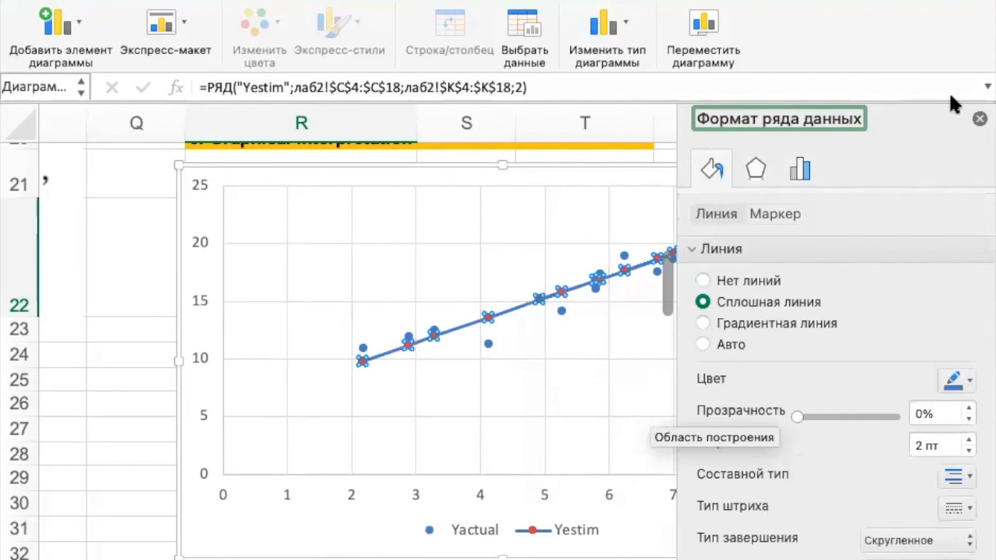
left_click(980, 118)
left_click(893, 285)
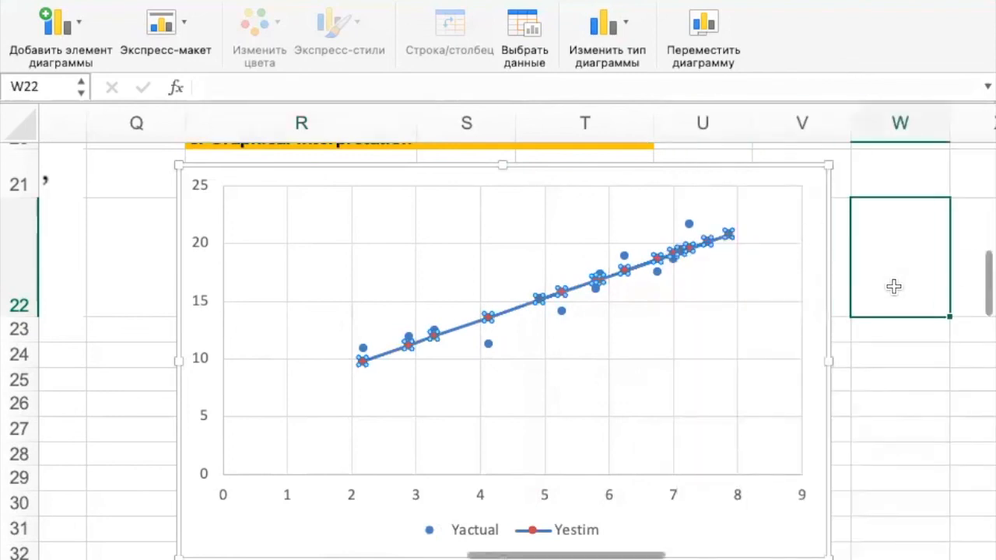
Examine how the Yactual points lie around the Yestim line in the chart and leave the chart selection.
left_click(663, 366)
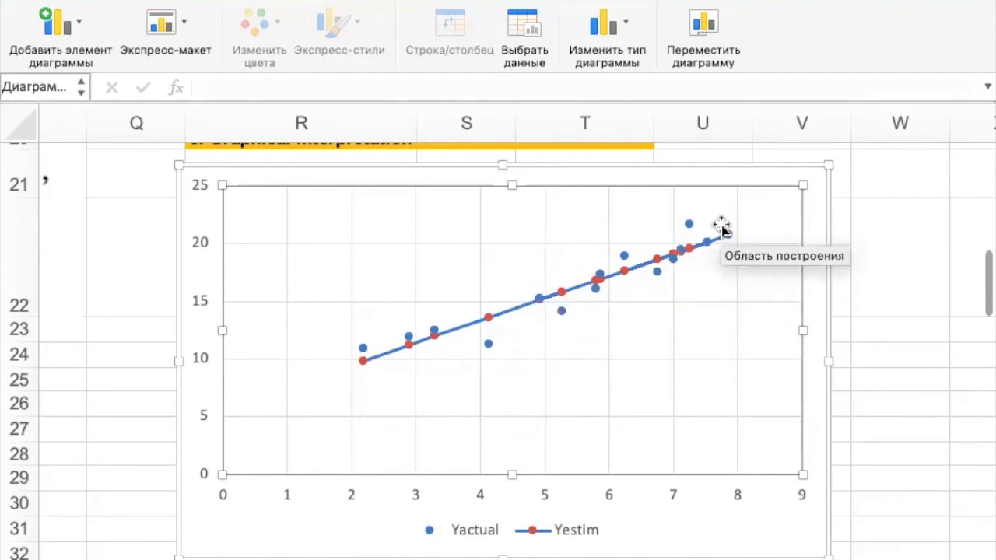
mouse_move(731, 235)
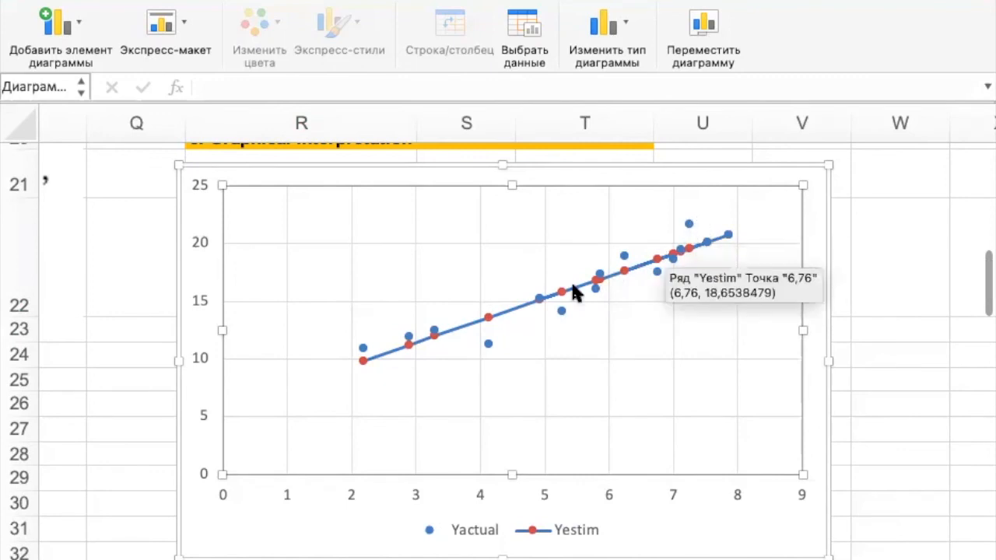
mouse_move(359, 362)
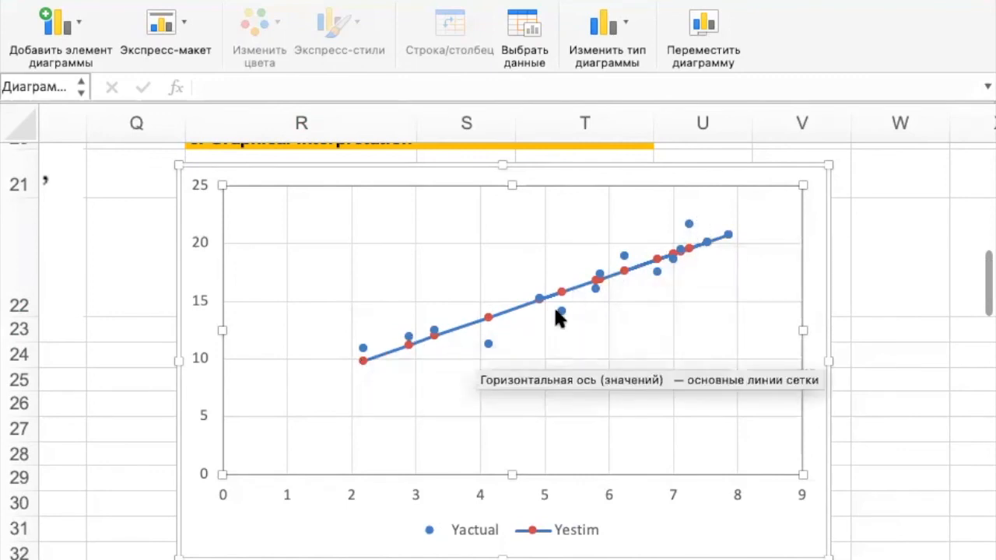
scroll(724, 254, "down", 8)
left_click(705, 331)
left_click(763, 329)
left_click(696, 285)
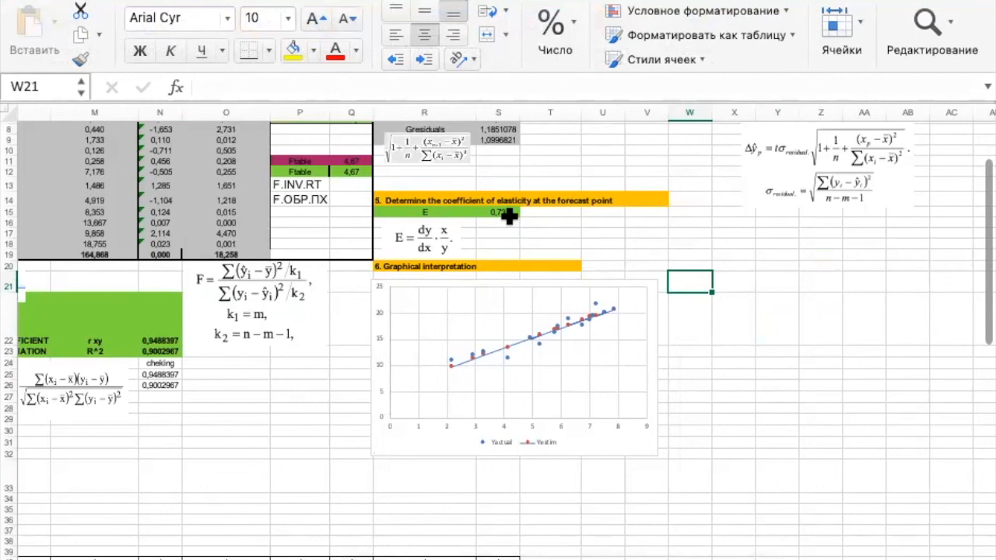
Review the source data and the regression parameter calculations by matrix approach, normal equations and LINEST.
scroll(137, 343, "left", 15)
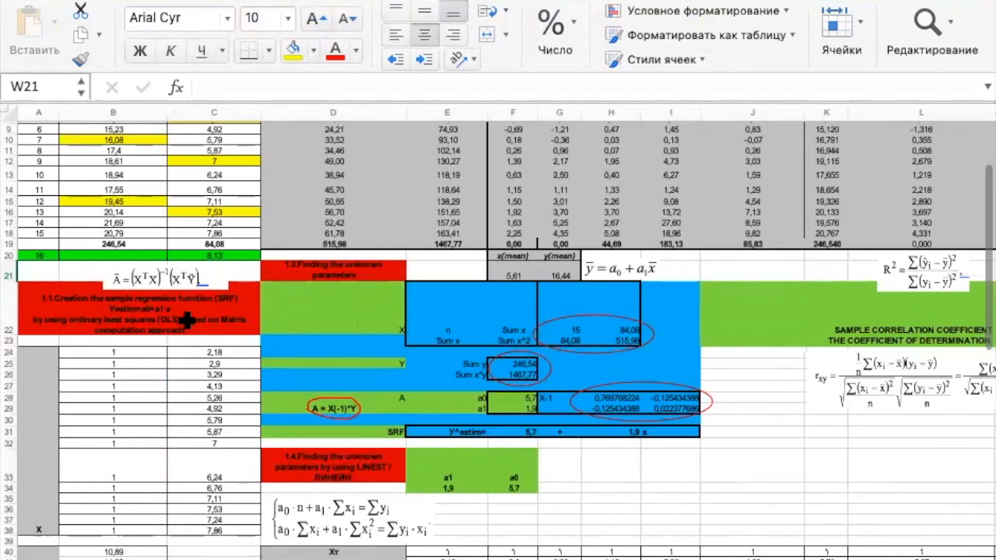
scroll(369, 231, "up", 5)
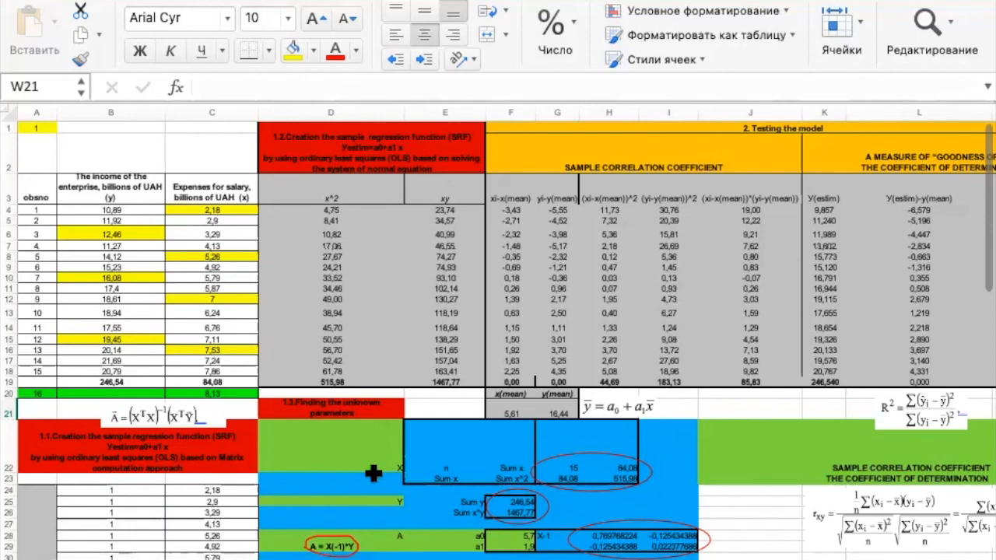
scroll(422, 492, "down", 5)
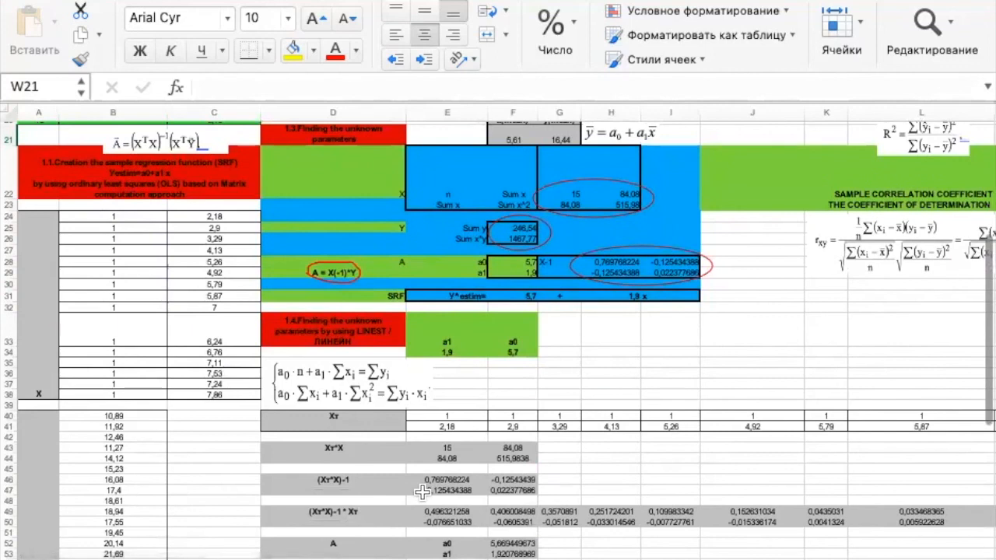
scroll(422, 491, "down", 3)
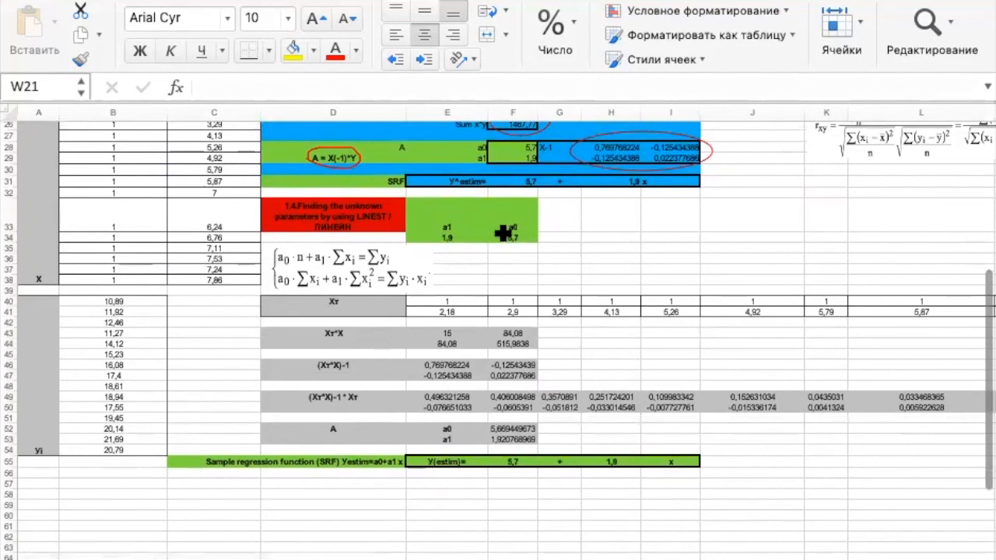
scroll(501, 235, "up", 10)
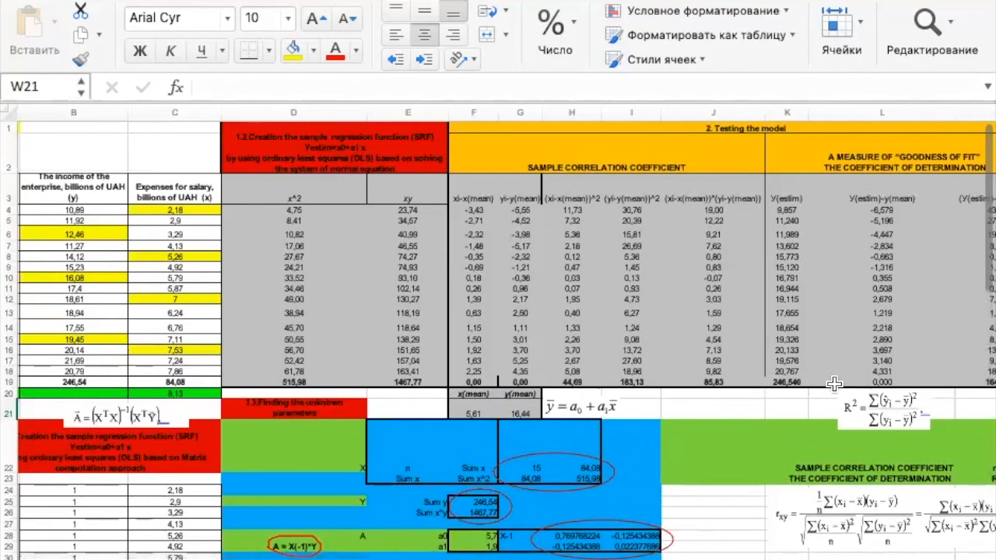
Review the model testing, F-test, prediction interval, elasticity and graphical interpretation sections of the worksheet.
scroll(830, 383, "right", 5)
scroll(834, 383, "right", 3)
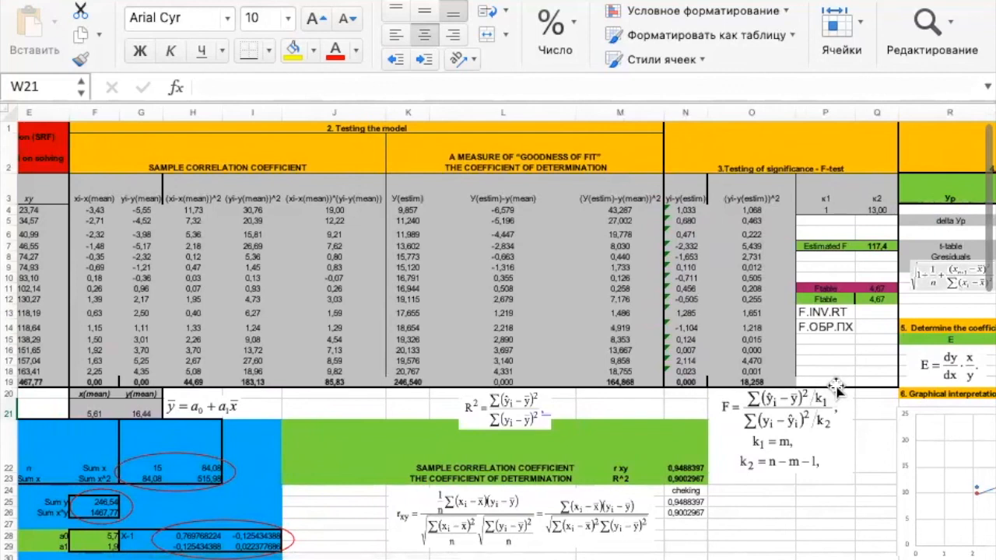
scroll(592, 382, "left", 5)
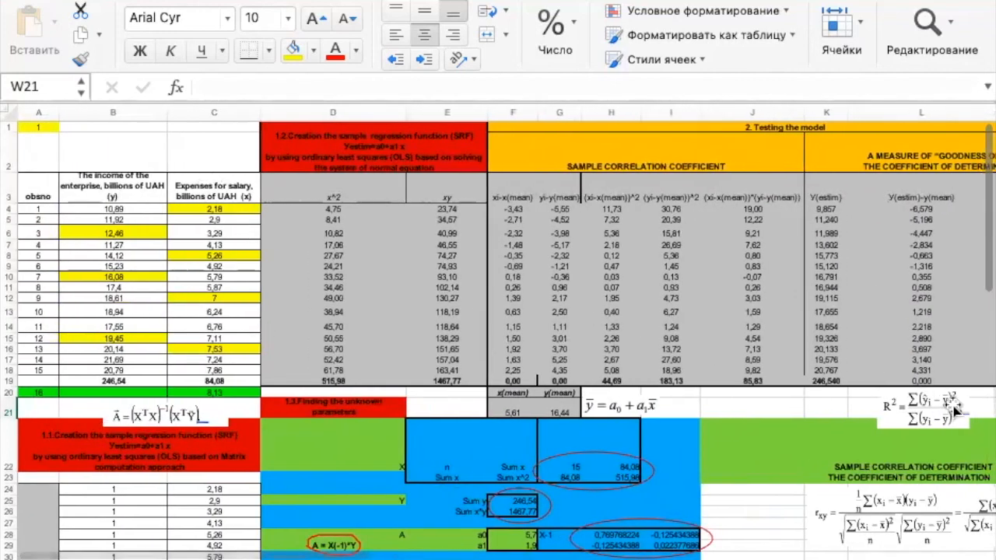
scroll(930, 448, "right", 5)
scroll(930, 449, "right", 4)
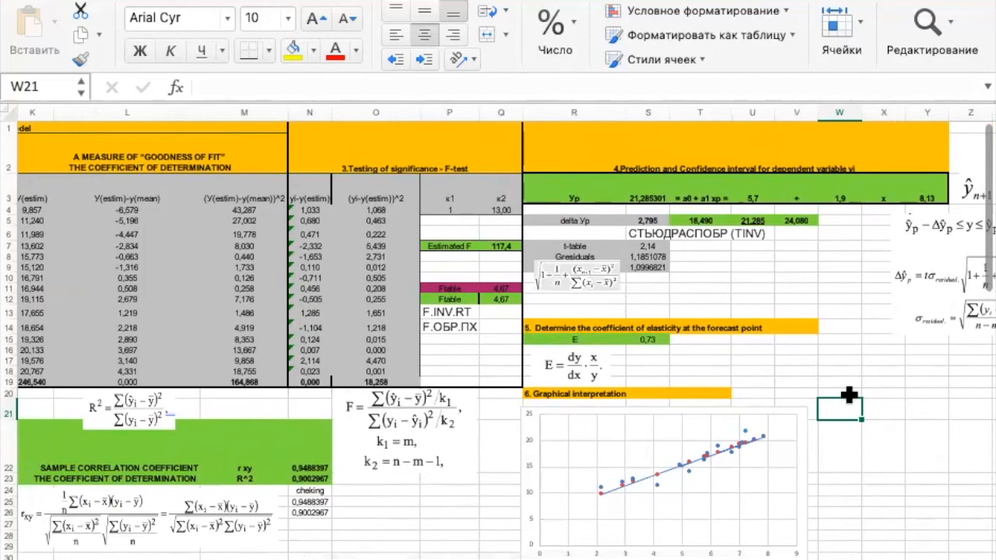
scroll(849, 395, "right", 3)
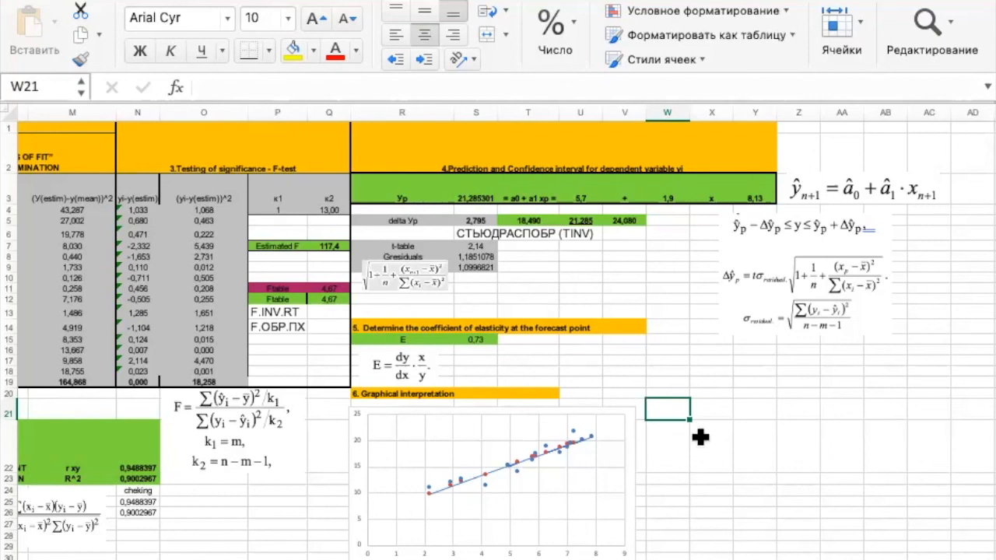
scroll(700, 437, "down", 4)
scroll(701, 437, "down", 1)
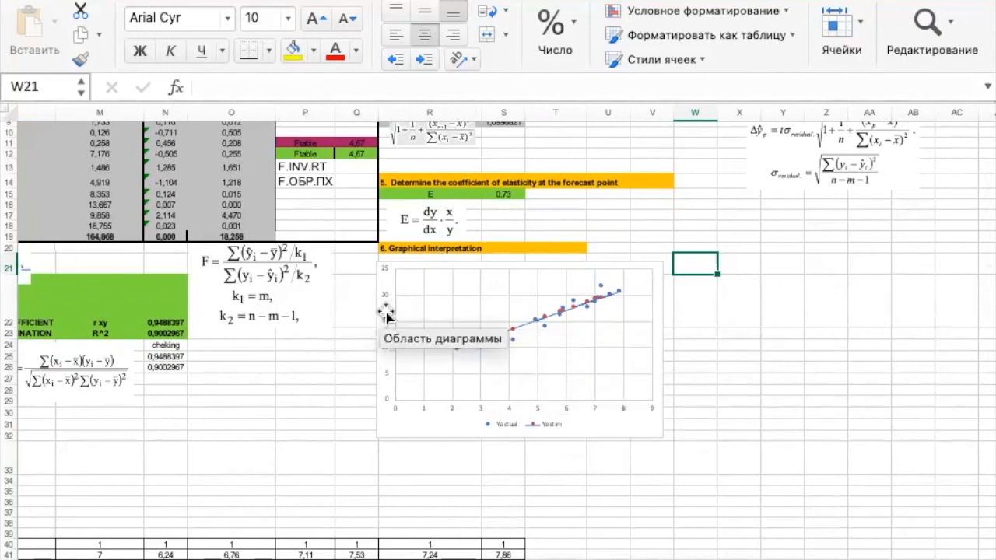
mouse_move(621, 293)
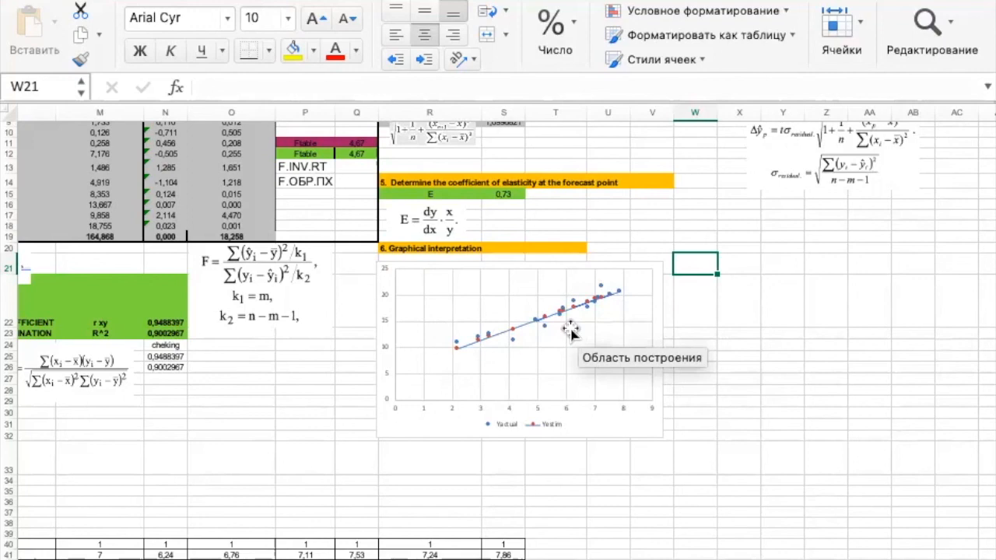
left_click(738, 265)
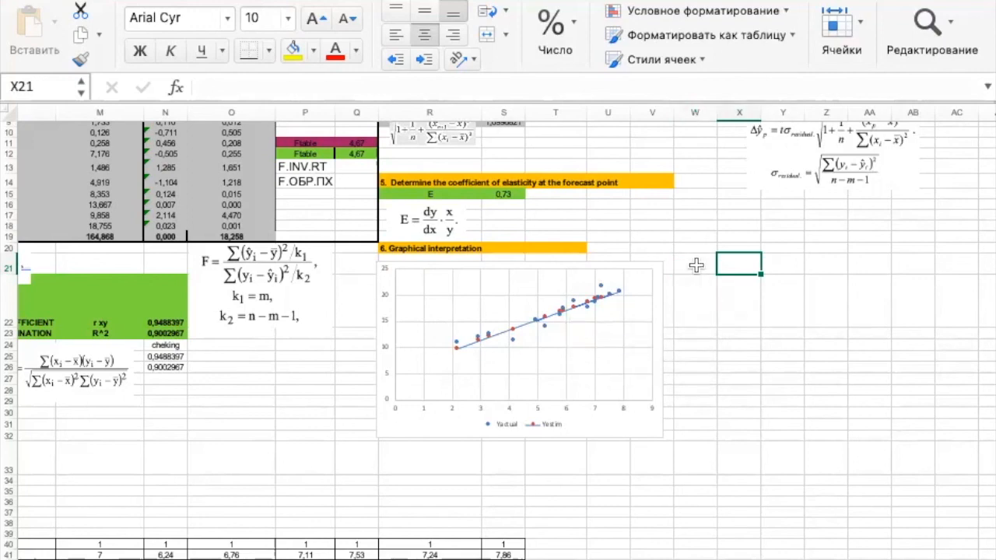